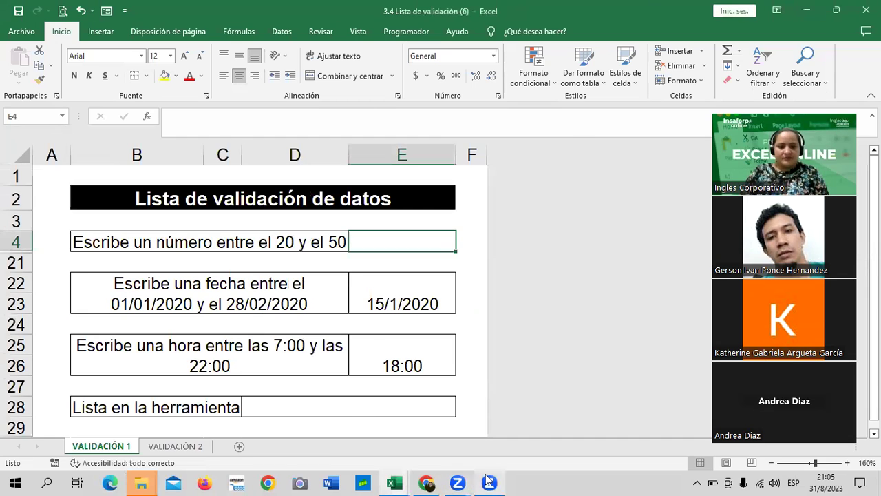
# - Close the course-video Chrome window and relaunch Chrome from the taskbar for a fresh window
pyautogui.click(434, 423)
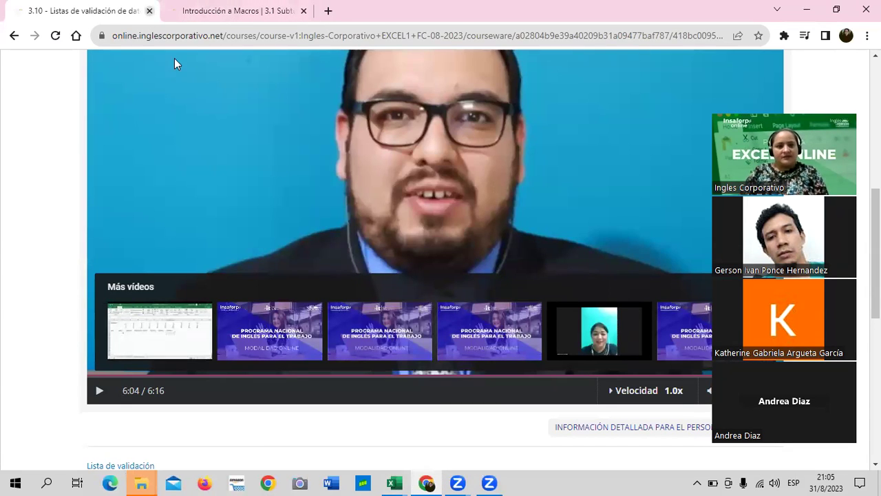
pyautogui.click(149, 11)
pyautogui.click(149, 11)
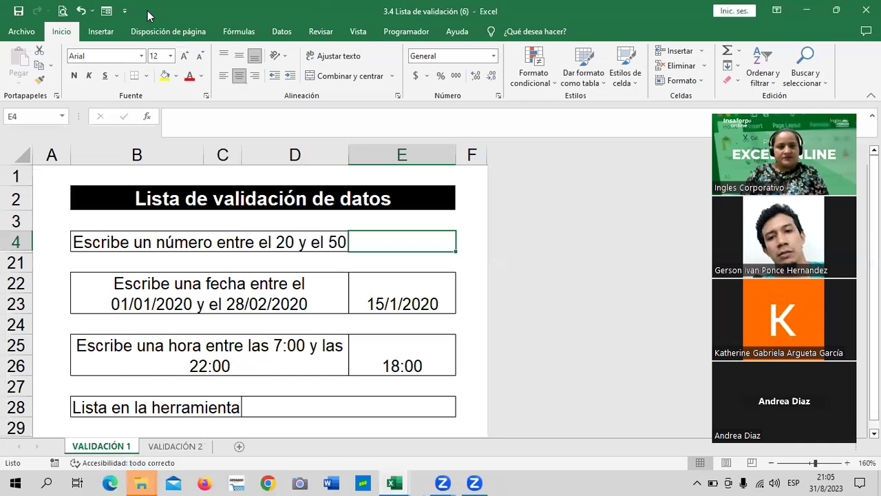
pyautogui.click(267, 481)
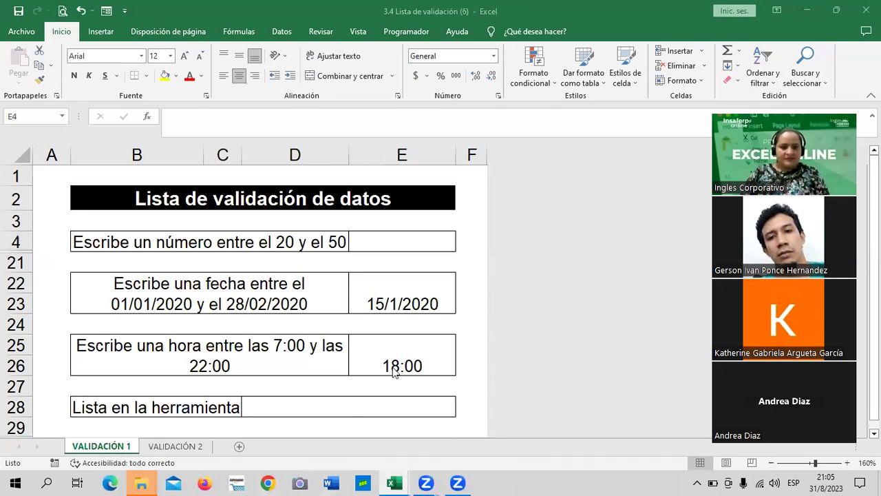
pyautogui.click(268, 478)
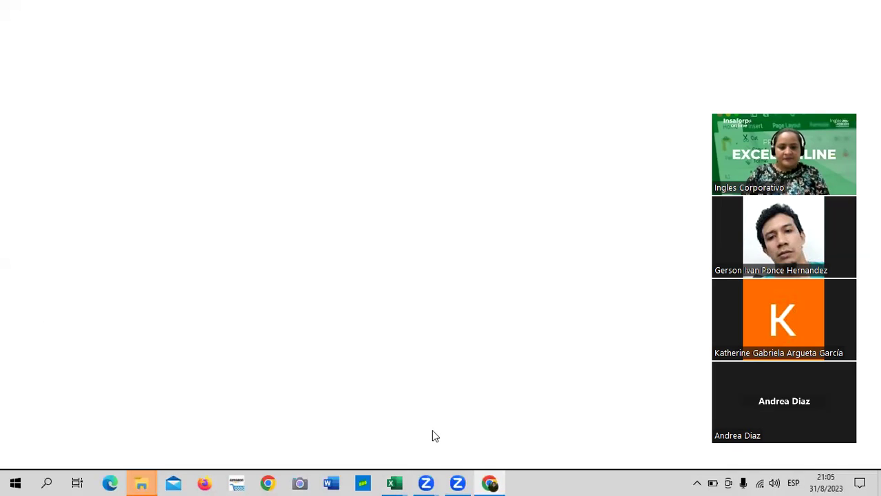
# - Glance at the Macros (5) workbook, then bring the new Chrome window back
pyautogui.moveTo(437, 480)
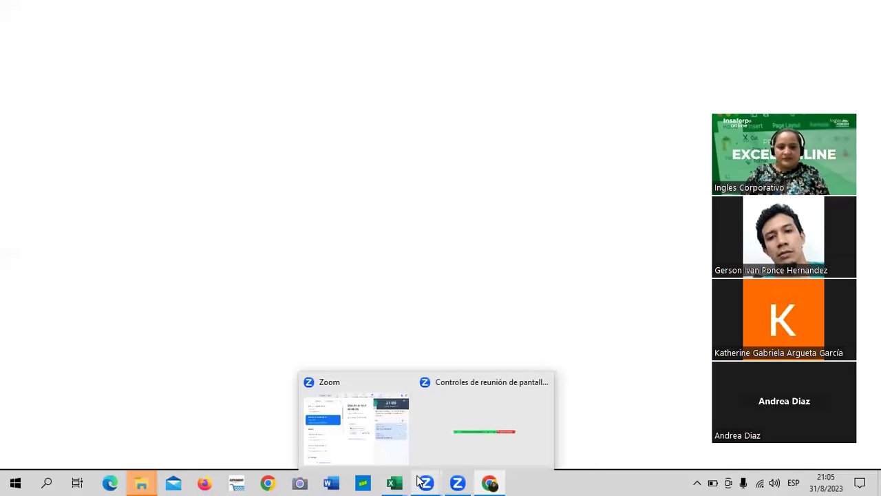
pyautogui.moveTo(398, 482)
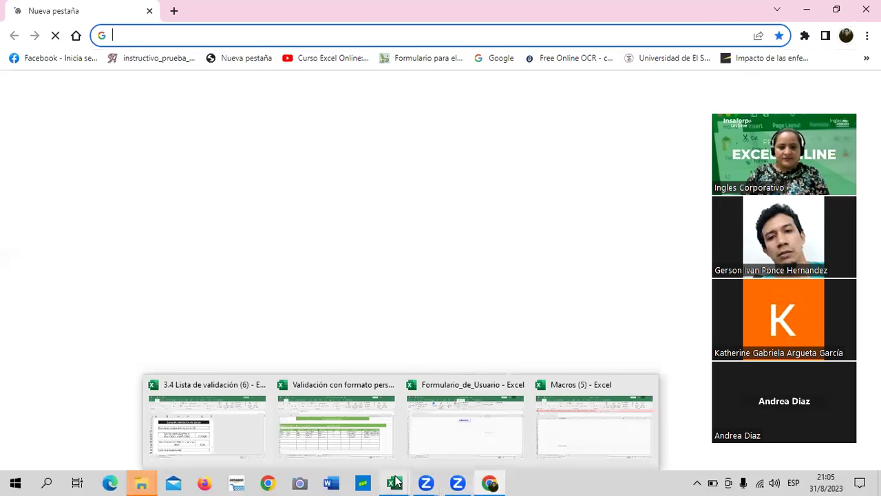
pyautogui.click(573, 449)
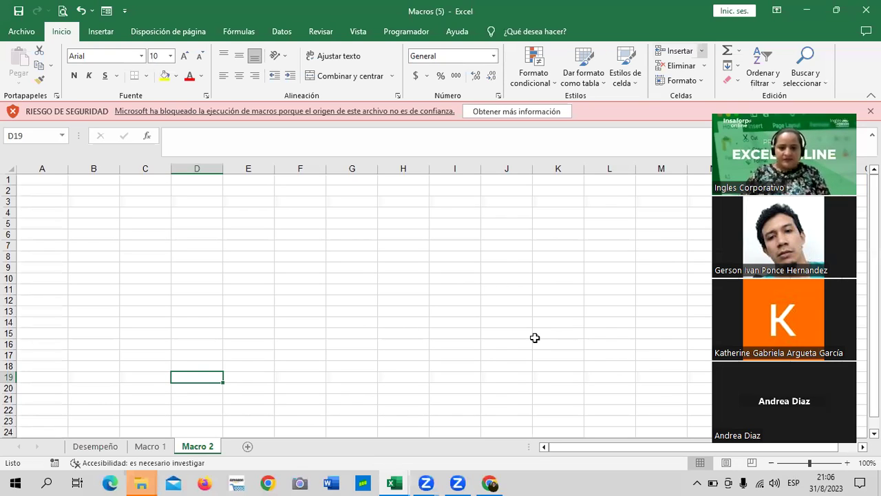
pyautogui.click(492, 481)
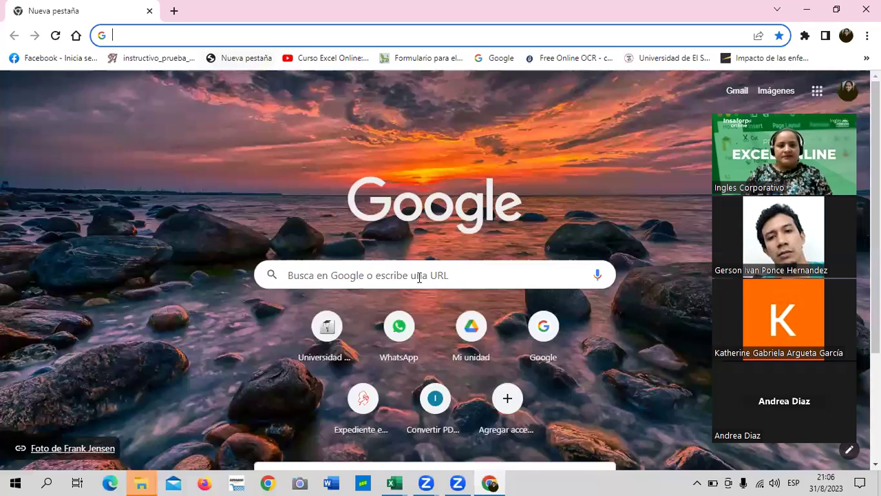
# - Search Google for 'ingles corporativo' and open the Inglés Corporativo Online result
pyautogui.click(418, 279)
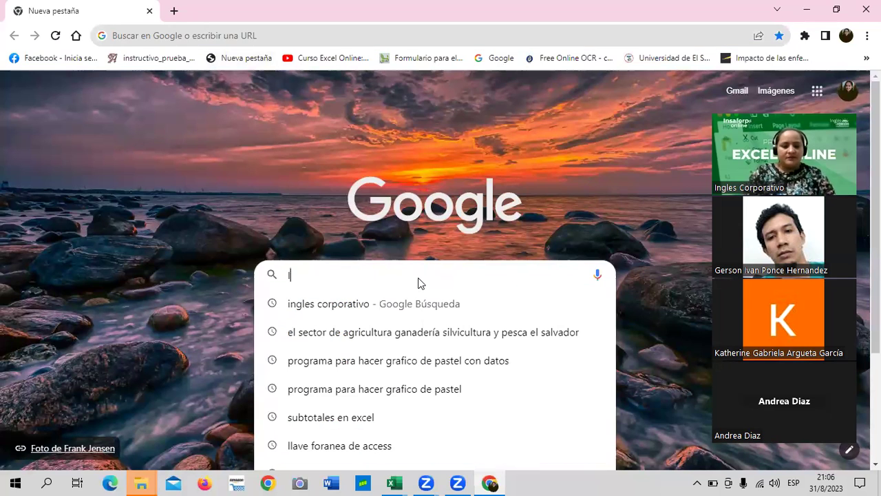
pyautogui.write('INGL')
pyautogui.click(382, 306)
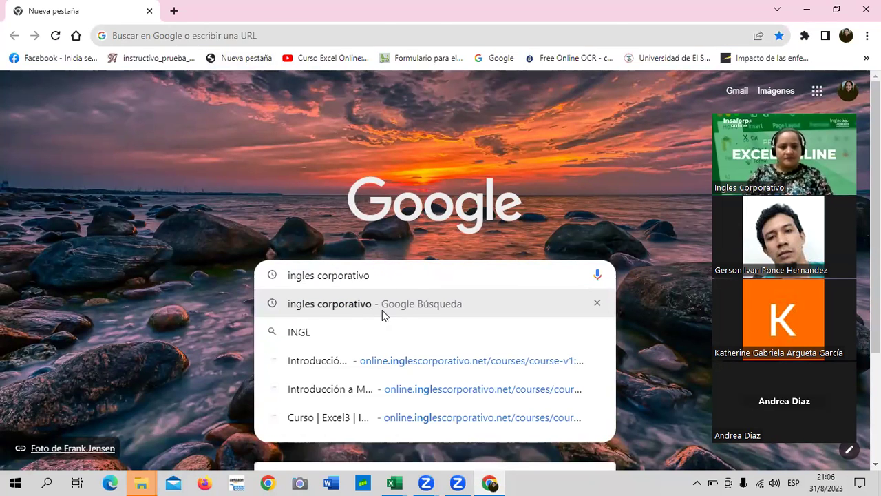
pyautogui.click(382, 310)
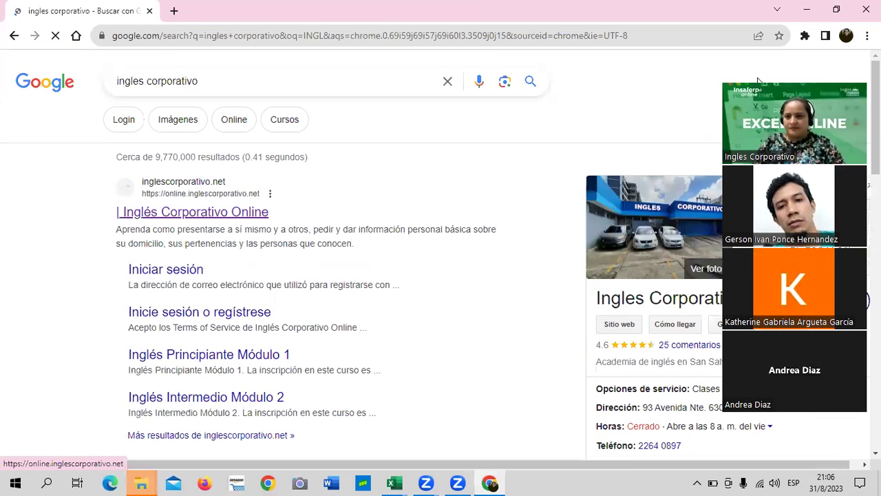
pyautogui.click(757, 80)
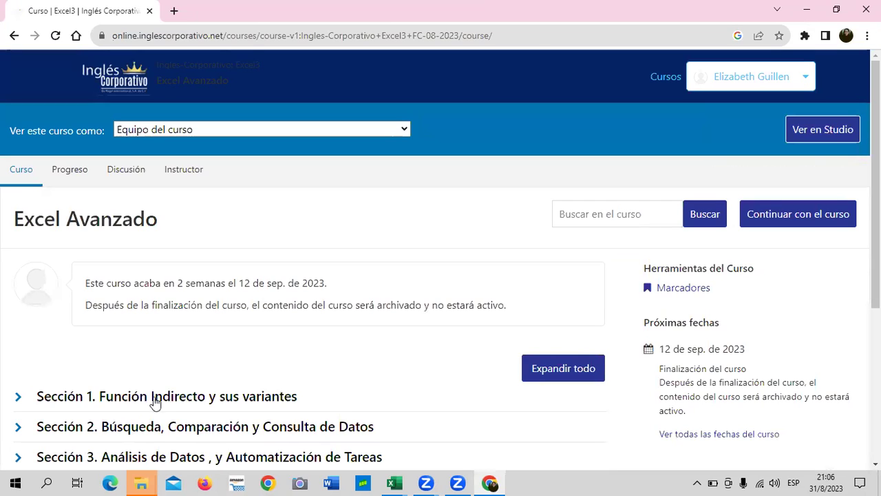
# - Expand Sección 3 of the course outline and open the 3.1 Subtotales lesson
pyautogui.scroll(-2, 154, 391)
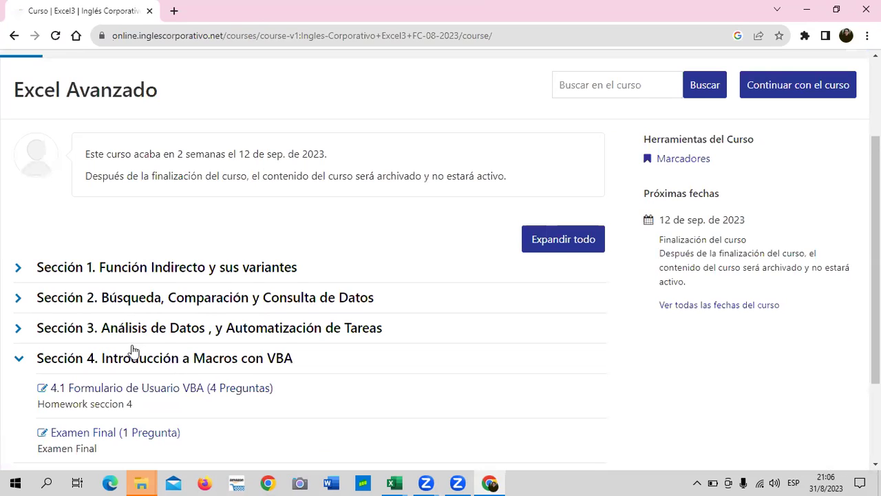
pyautogui.click(19, 331)
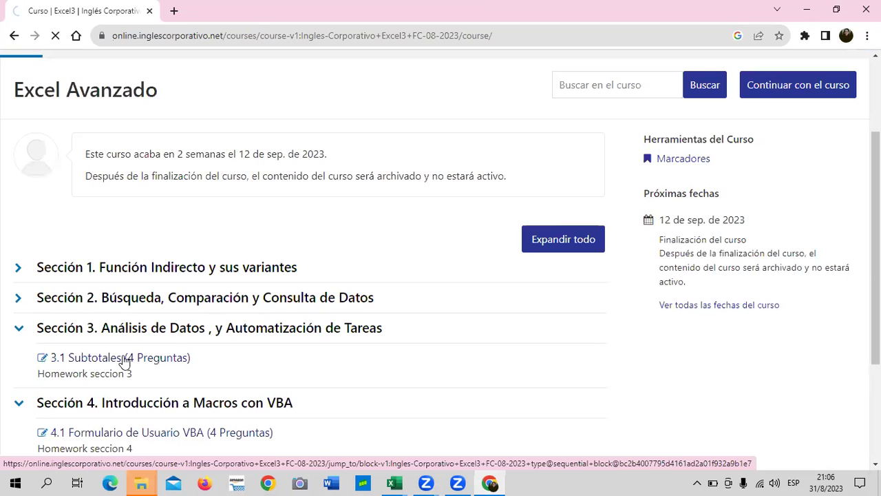
pyautogui.click(122, 359)
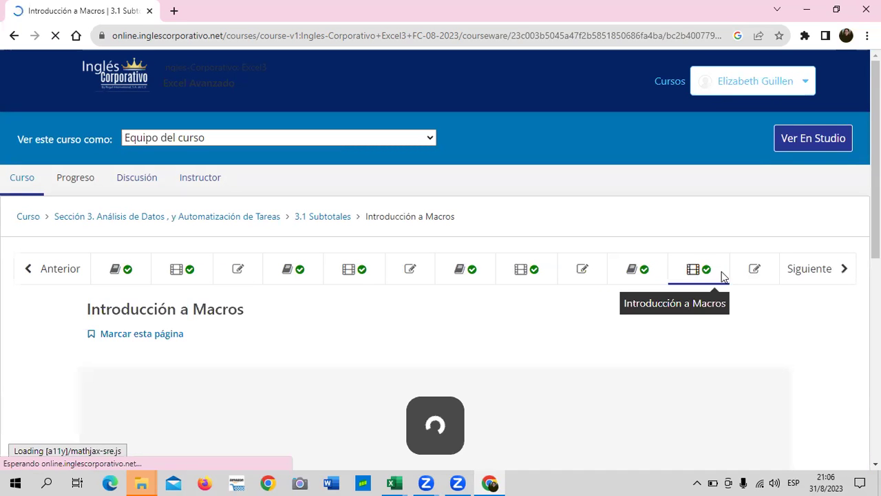
# - Open the 'Objetivo de la lección 3.4' page and scroll into its macros introduction
pyautogui.scroll(-2, 619, 341)
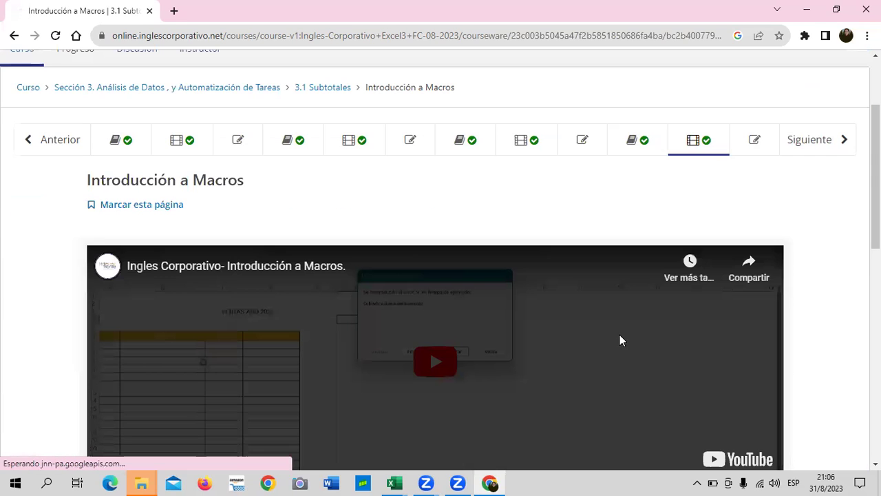
pyautogui.scroll(-1, 623, 341)
pyautogui.scroll(-3, 622, 341)
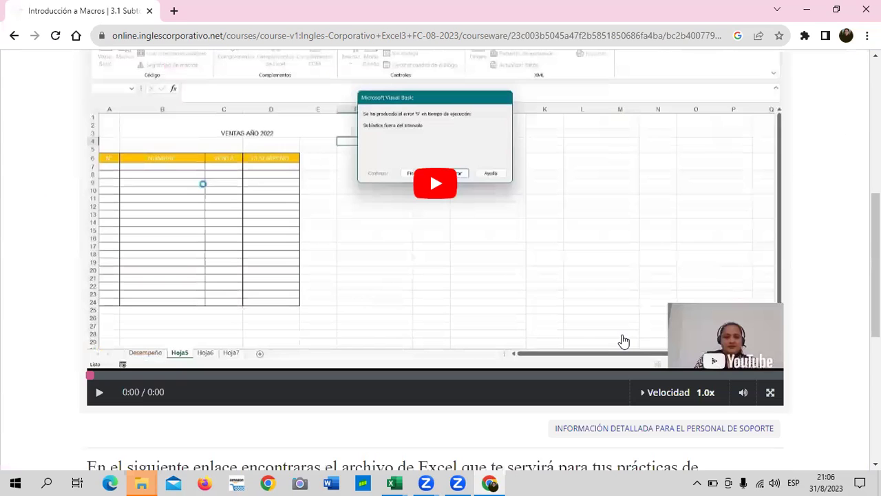
pyautogui.scroll(1, 623, 341)
pyautogui.scroll(-2, 623, 341)
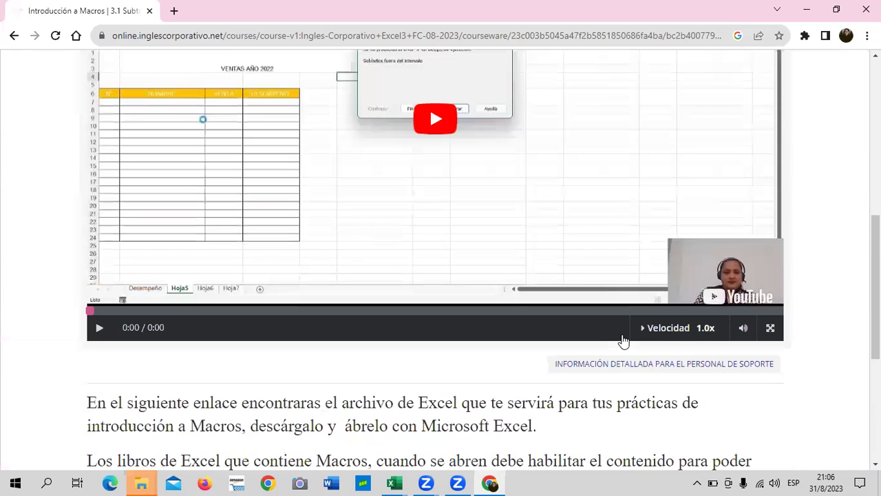
pyautogui.scroll(-2, 584, 351)
pyautogui.scroll(3, 584, 353)
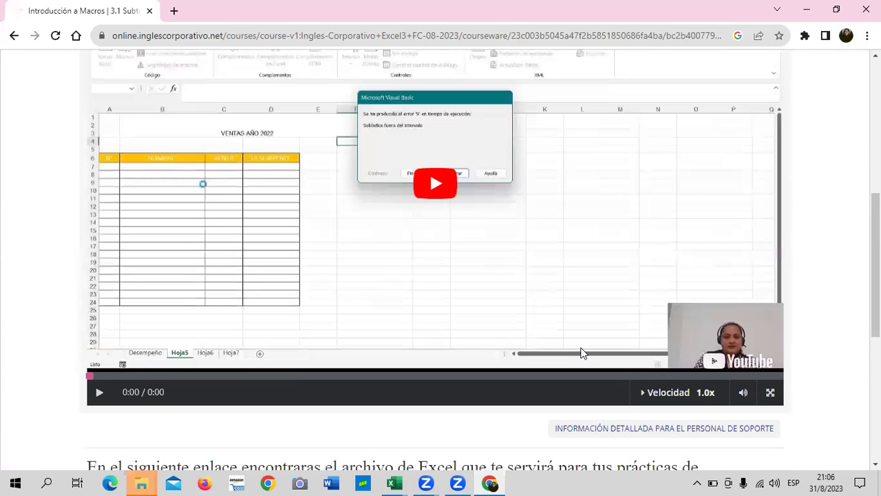
pyautogui.scroll(2, 581, 353)
pyautogui.scroll(2, 678, 168)
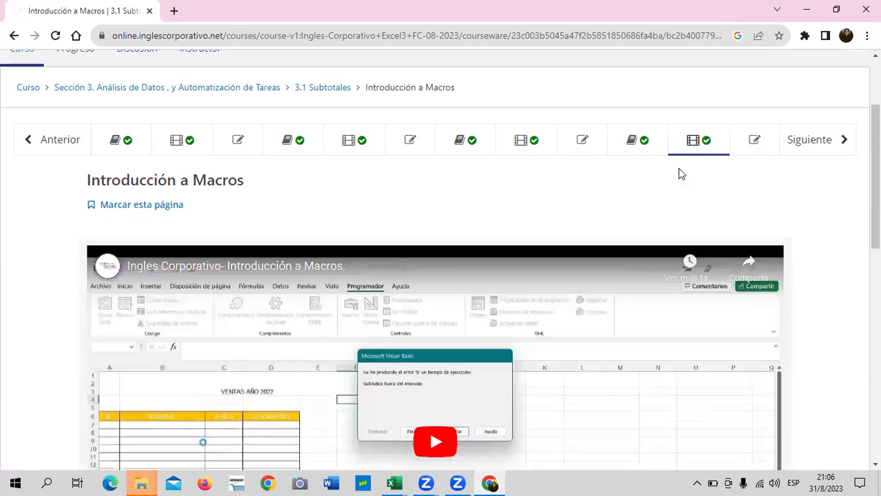
pyautogui.click(659, 150)
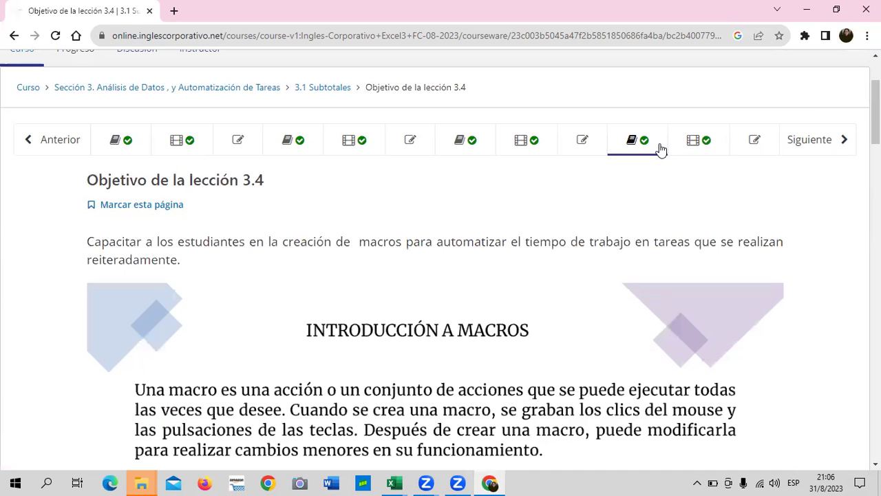
pyautogui.scroll(-2, 422, 329)
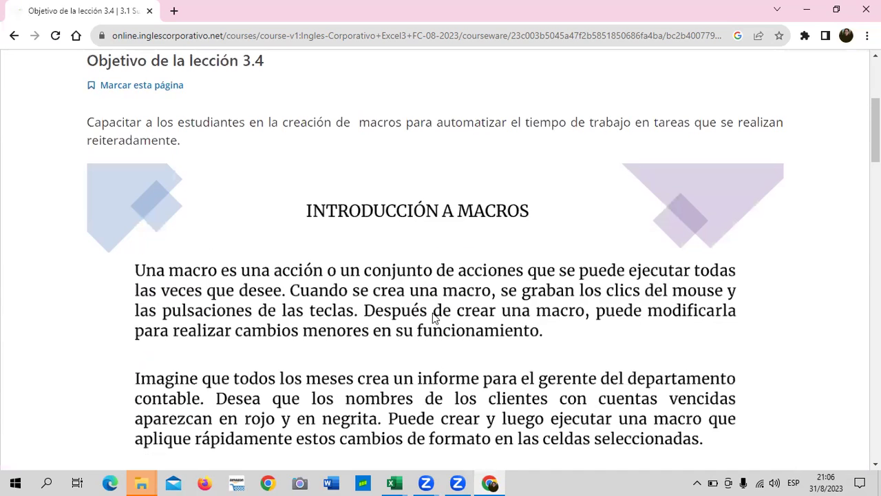
pyautogui.scroll(-3, 628, 344)
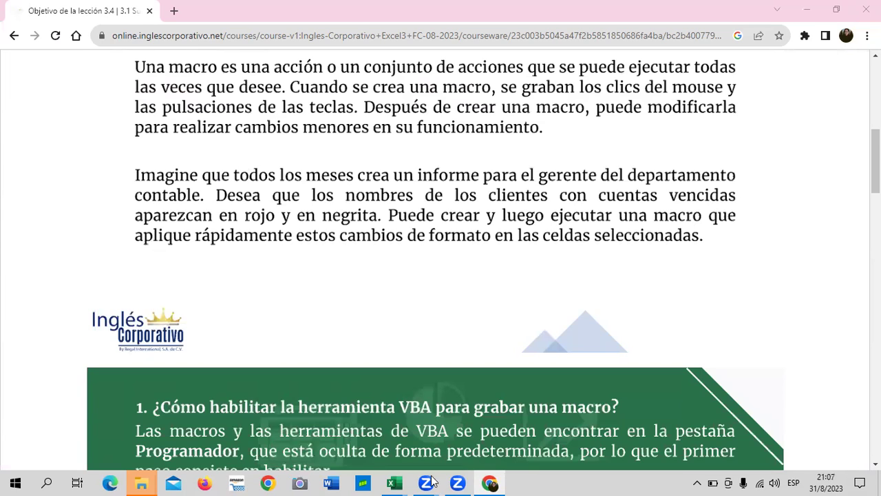
# - Close the 3.4 Lista de validación (6) workbook, choosing No guardar at the save prompt
pyautogui.moveTo(394, 482)
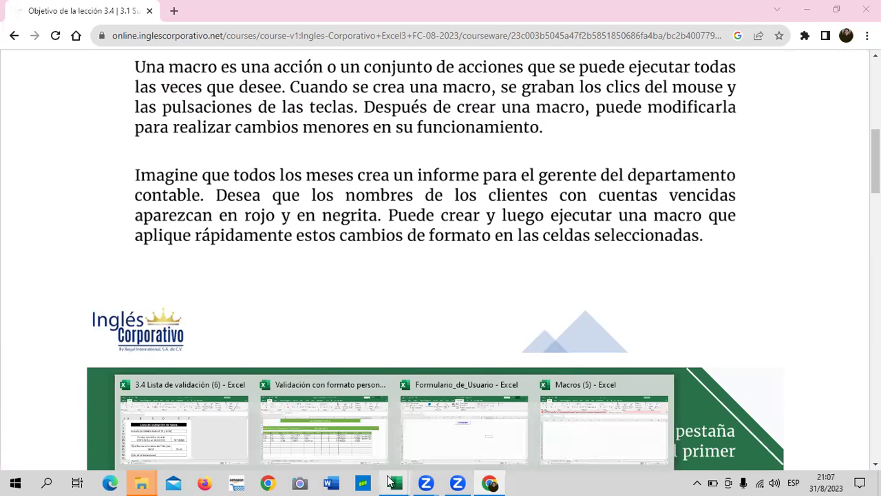
pyautogui.moveTo(241, 388)
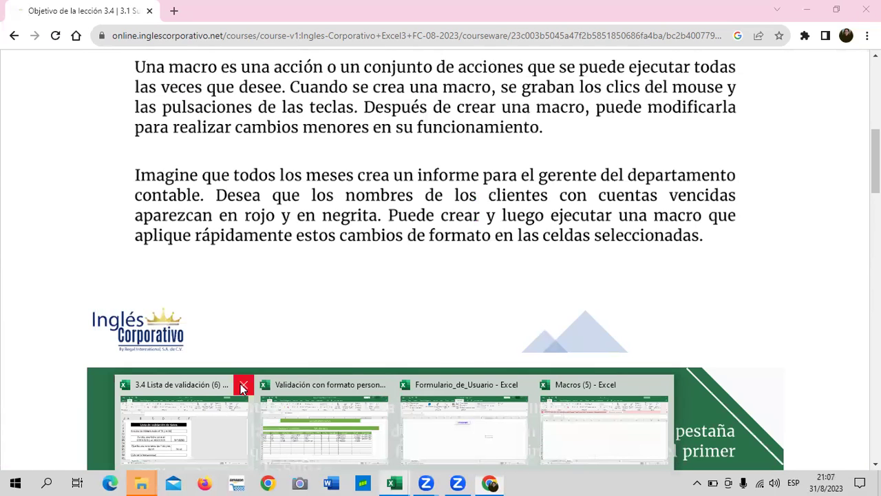
pyautogui.click(242, 387)
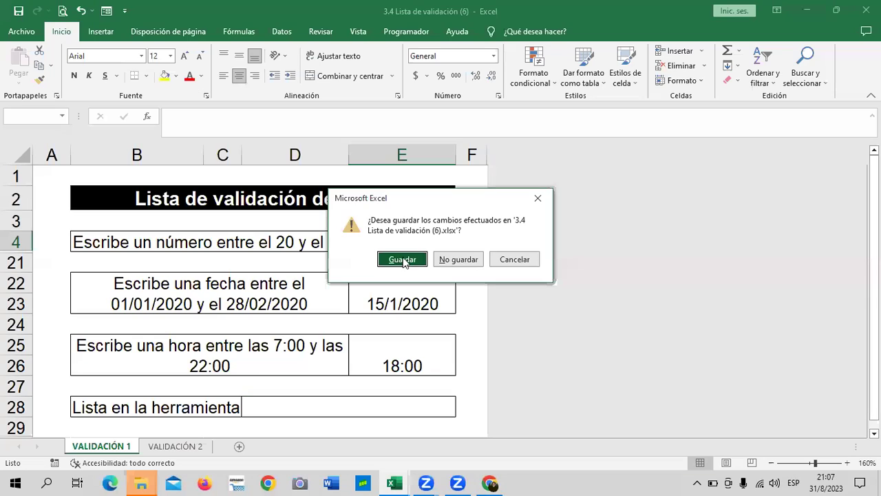
pyautogui.click(453, 259)
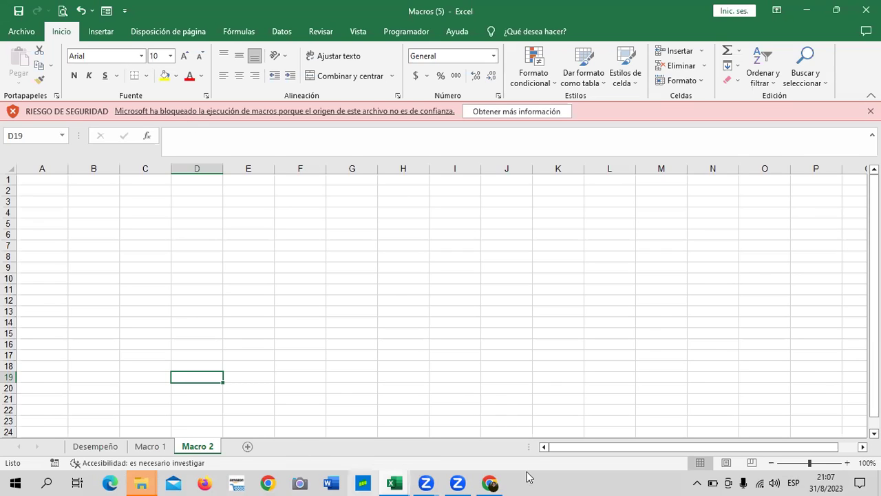
# - Read the course's steps 5–6 on running macros and macro-enabled saving, then switch to Macros (5)
pyautogui.click(492, 482)
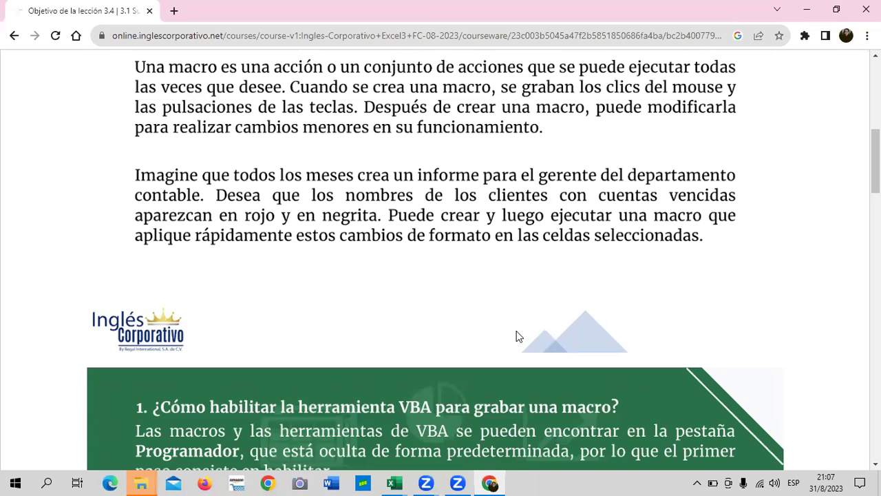
pyautogui.scroll(5, 518, 336)
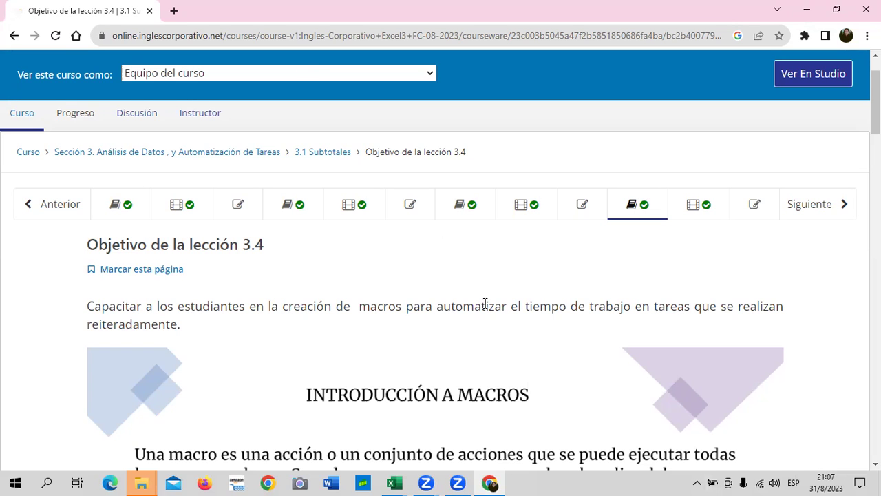
pyautogui.scroll(-3, 474, 305)
pyautogui.scroll(-2, 473, 305)
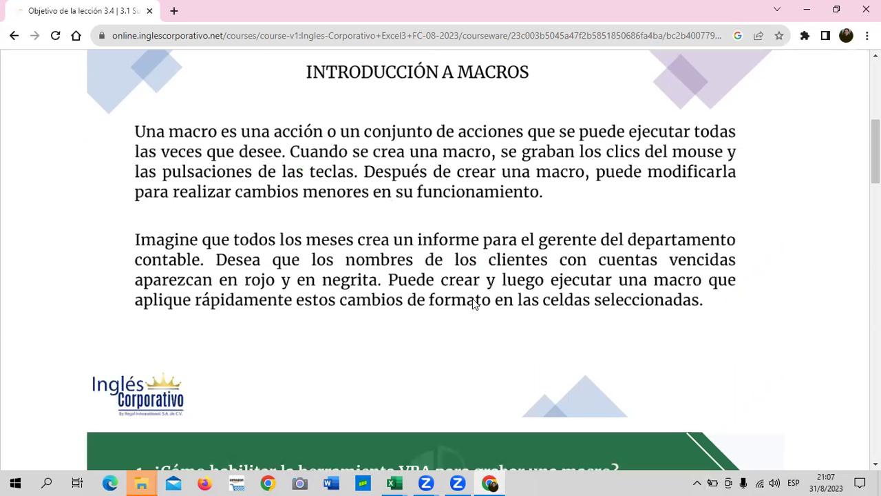
pyautogui.scroll(-5, 473, 301)
pyautogui.scroll(-4, 472, 300)
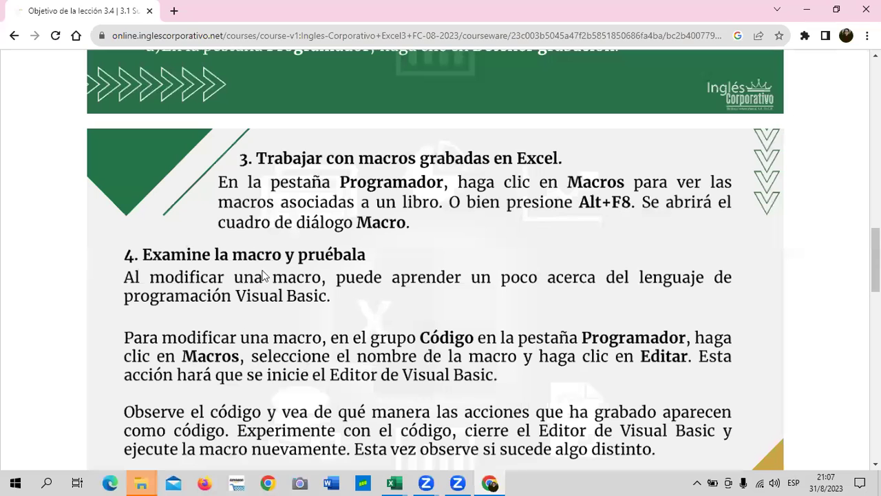
pyautogui.scroll(-4, 278, 286)
pyautogui.scroll(-5, 389, 382)
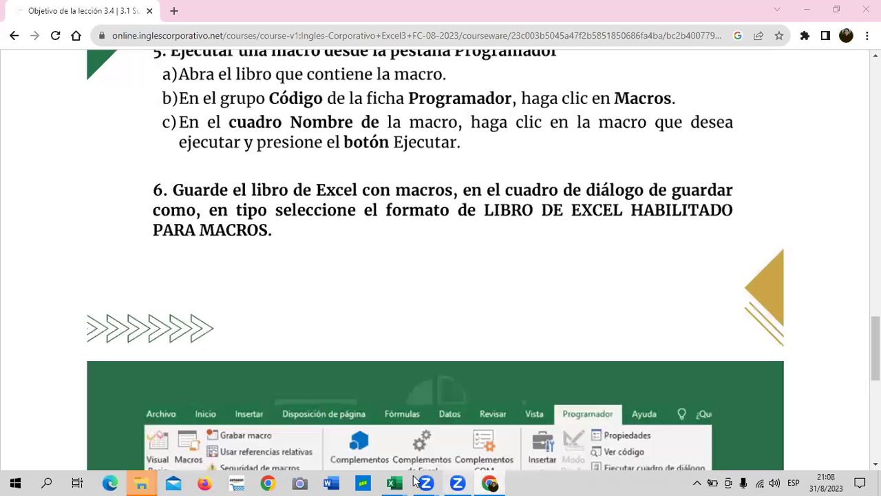
pyautogui.moveTo(393, 481)
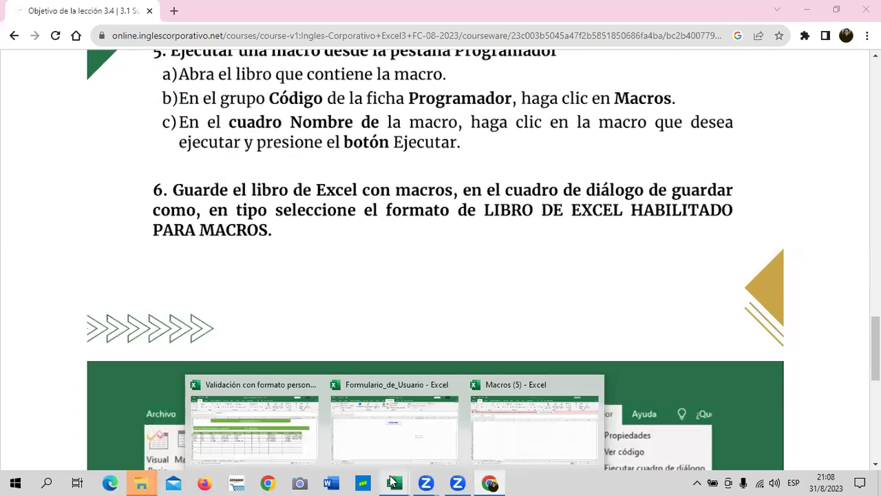
pyautogui.click(515, 432)
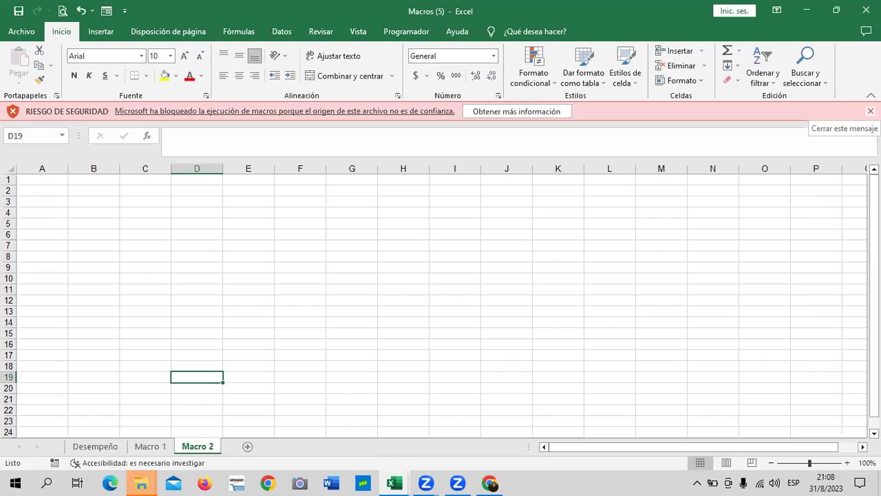
# - Dismiss the blocked-macros warning, check the DESEMPEÑO table on Macro 1, and return to Macro 2
pyautogui.click(870, 111)
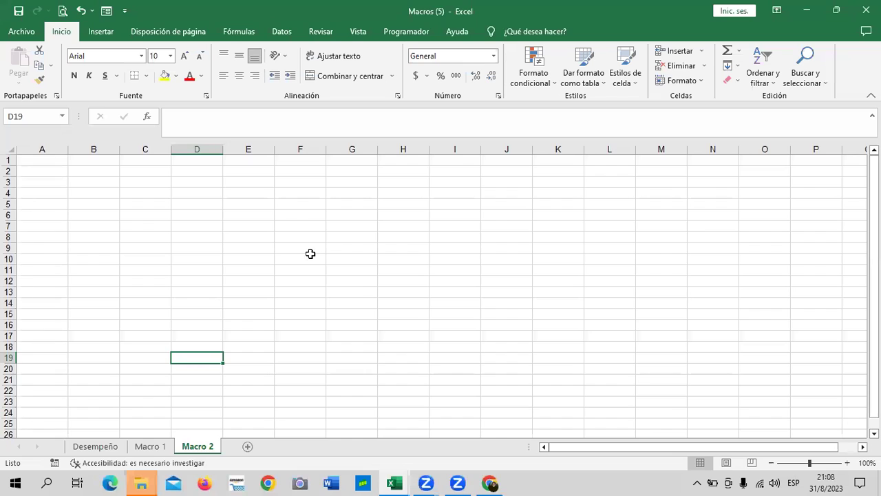
pyautogui.click(149, 447)
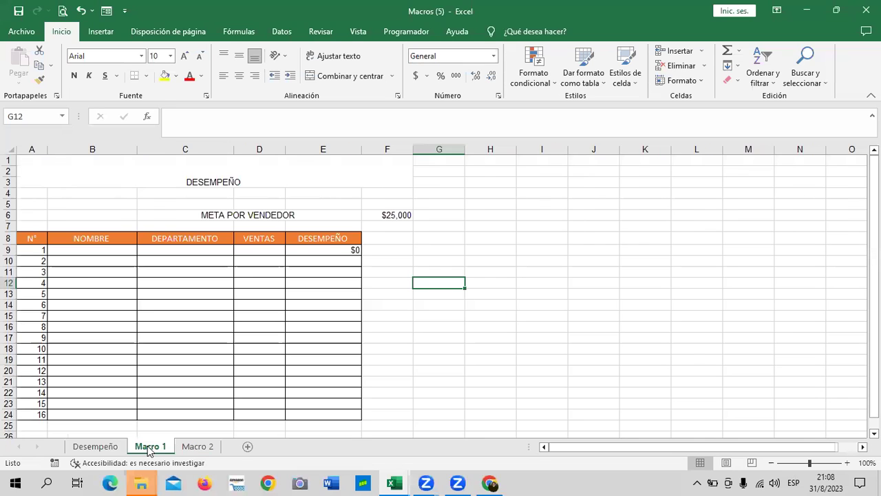
pyautogui.click(514, 250)
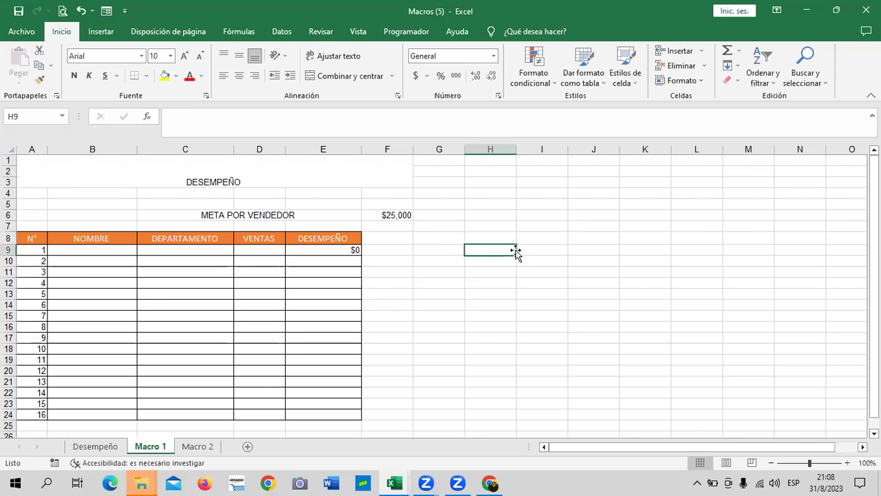
pyautogui.click(205, 448)
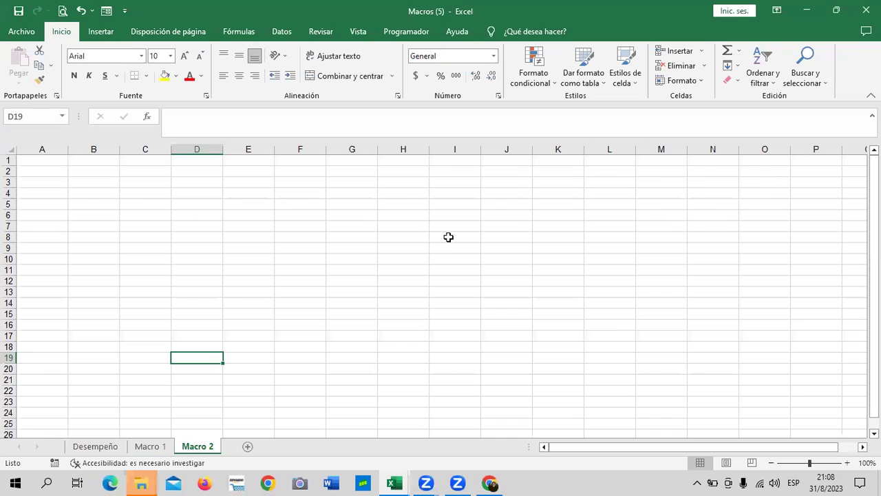
# - Run the Formulario_de_Usuario macro from Programador > Macros, close its form, and reopen the Macro list
pyautogui.click(449, 239)
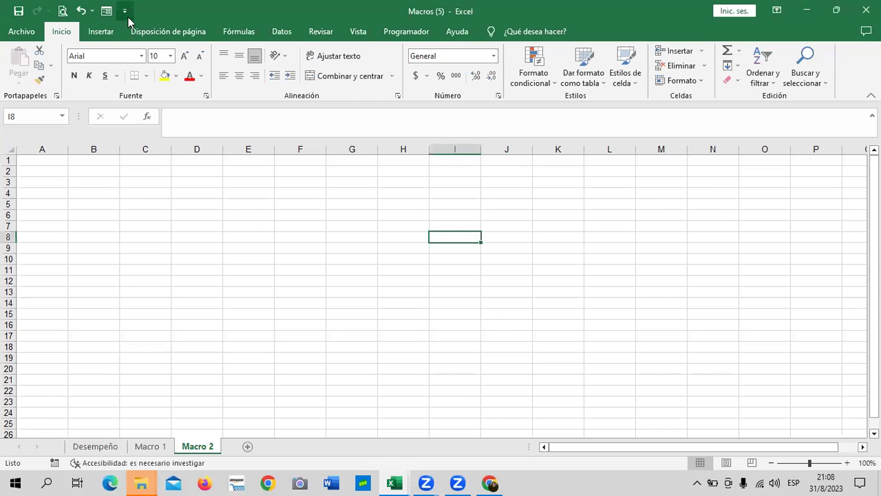
pyautogui.click(414, 34)
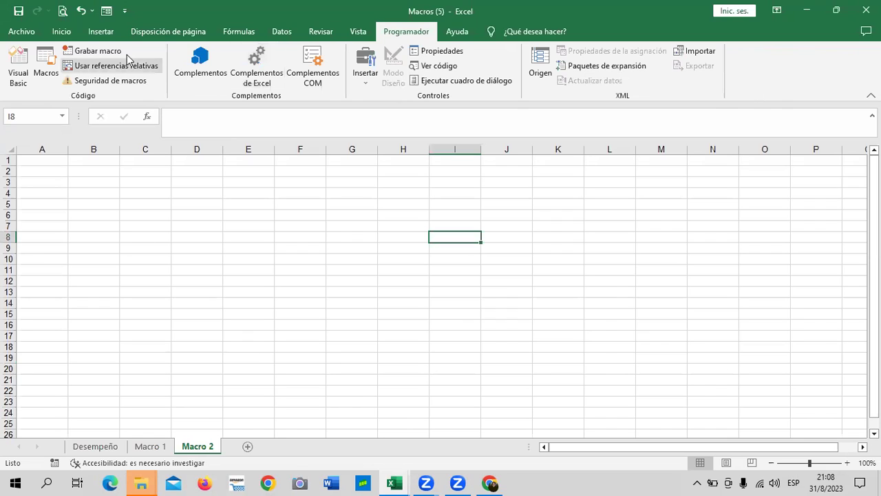
pyautogui.click(45, 61)
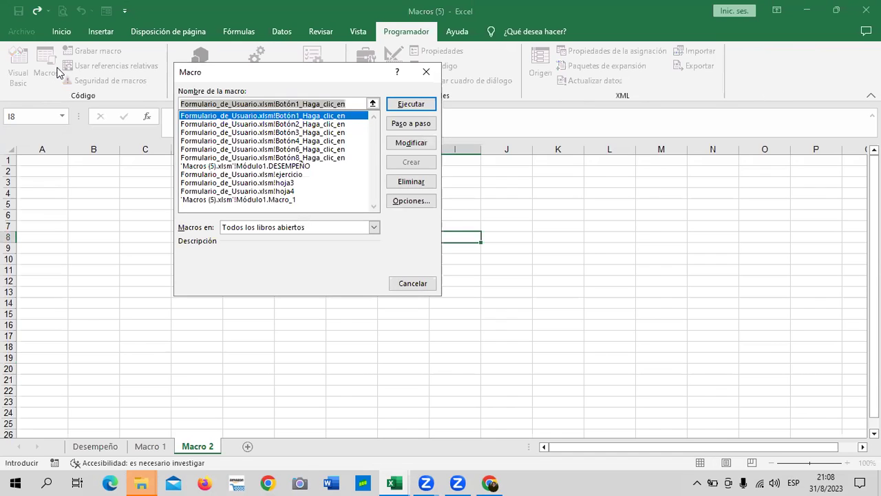
pyautogui.click(424, 109)
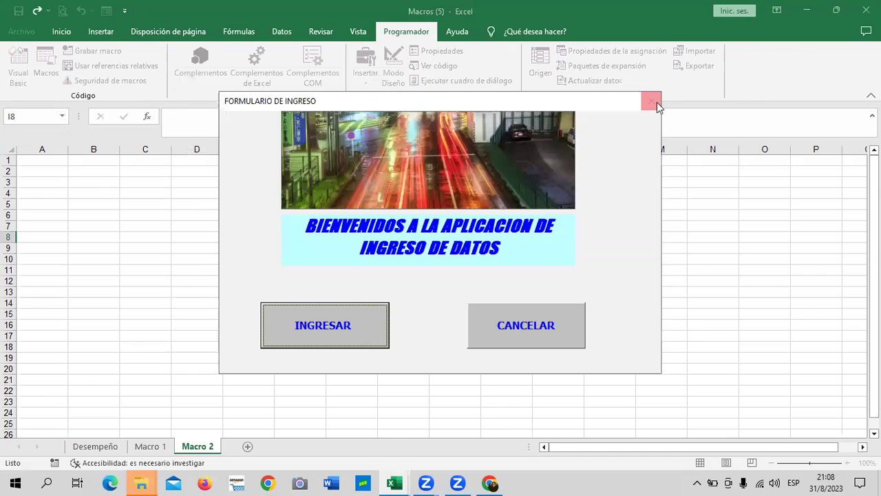
pyautogui.click(651, 101)
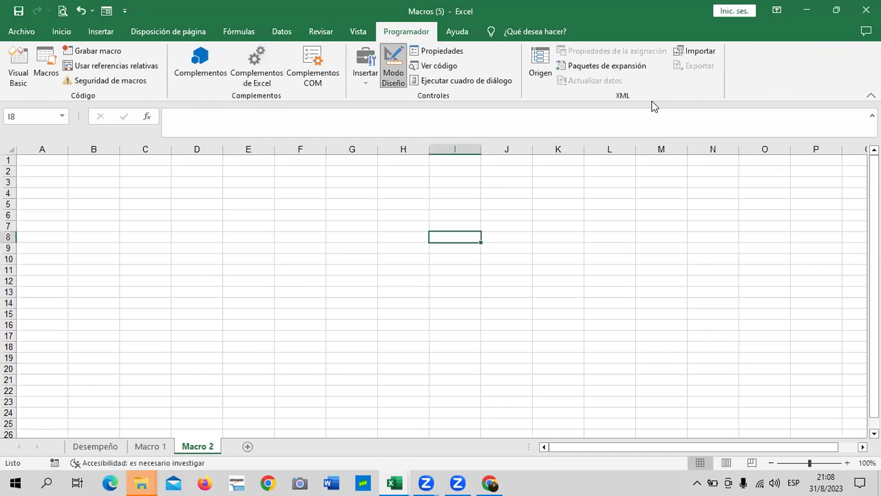
pyautogui.click(54, 78)
pyautogui.click(54, 72)
pyautogui.click(47, 66)
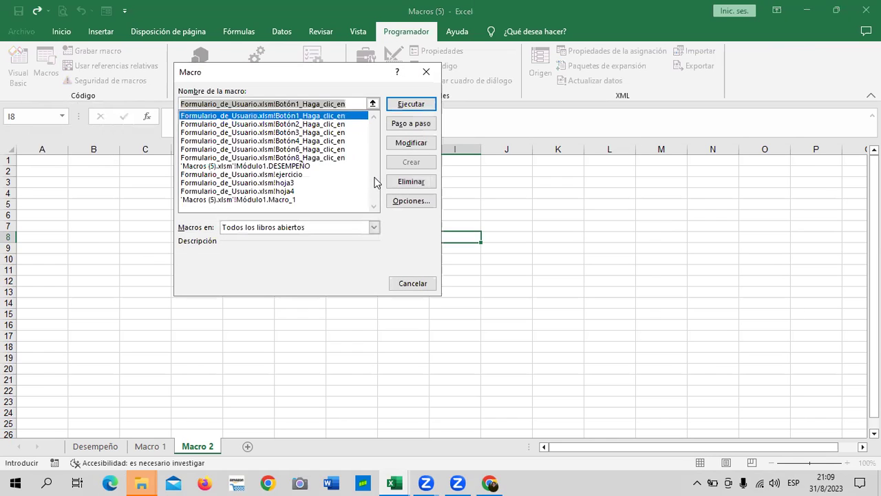
pyautogui.click(251, 200)
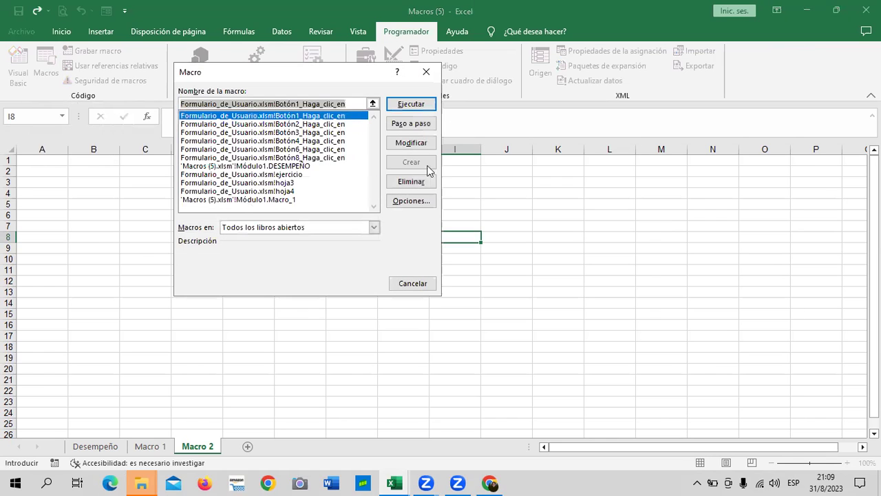
pyautogui.click(413, 104)
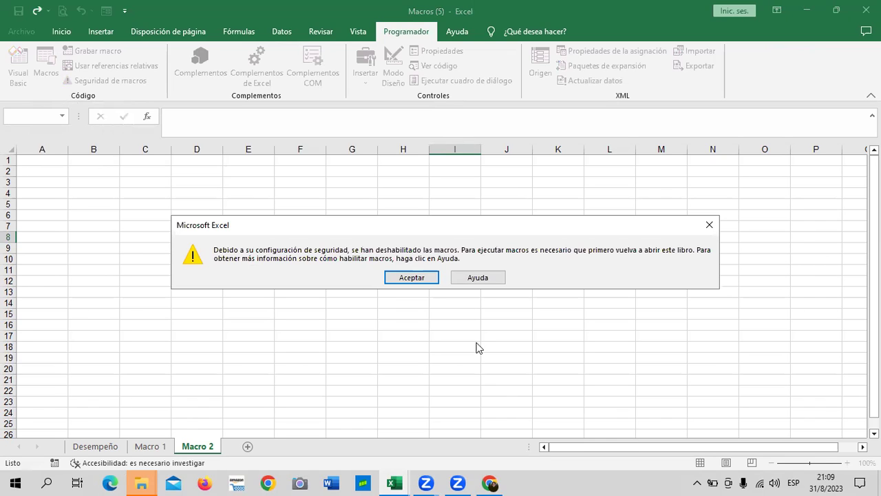
pyautogui.click(428, 277)
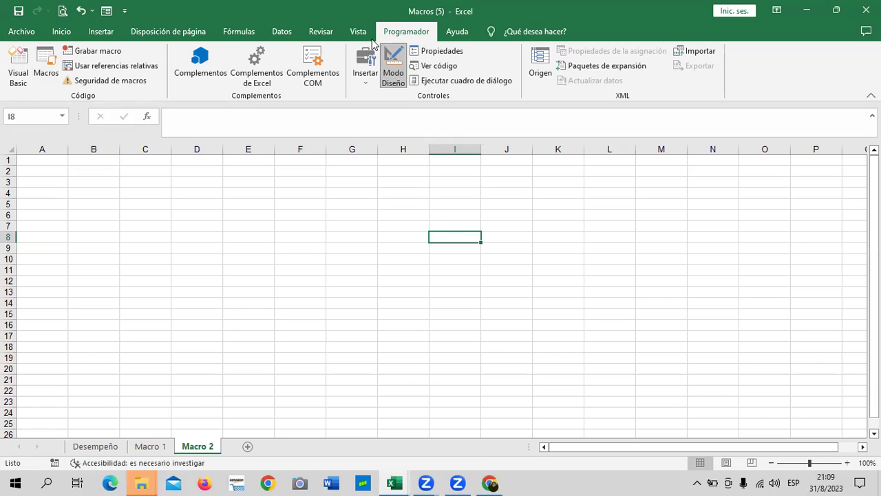
pyautogui.click(540, 245)
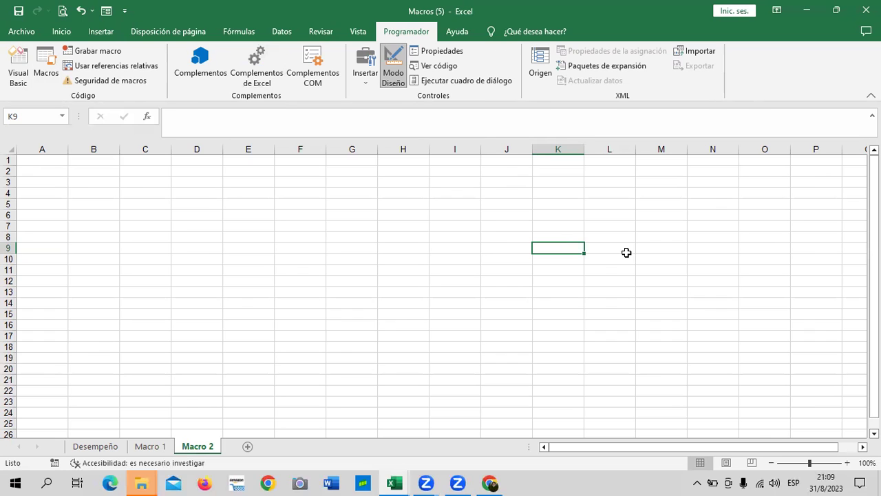
pyautogui.press('Right')
# - Ensure the Programador tab is checked under Personalizar cinta de opciones and confirm with Aceptar
pyautogui.click(22, 31)
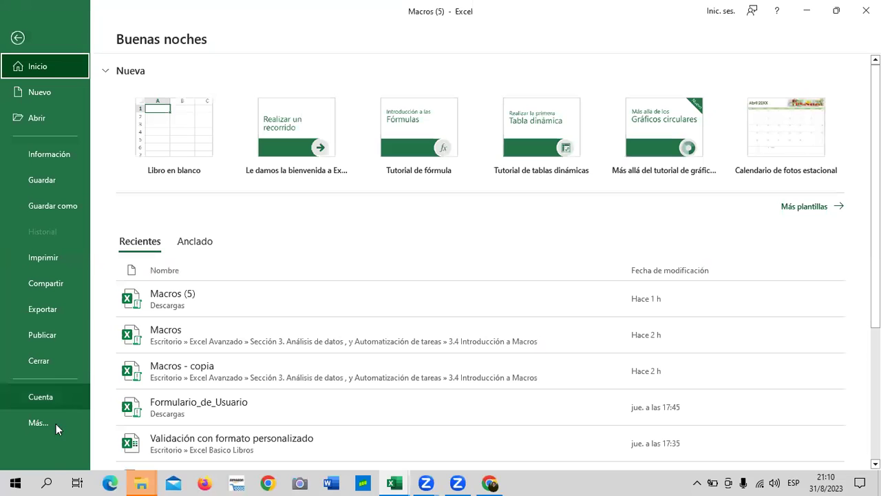
pyautogui.press('Escape')
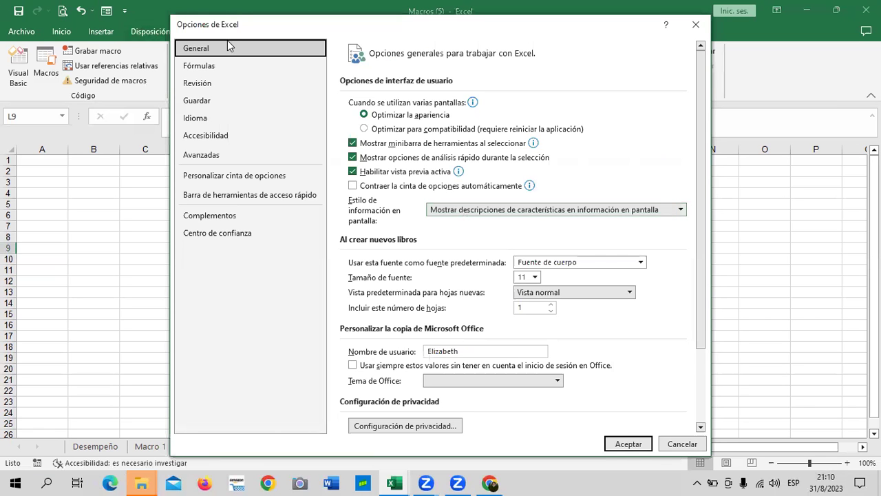
pyautogui.click(206, 178)
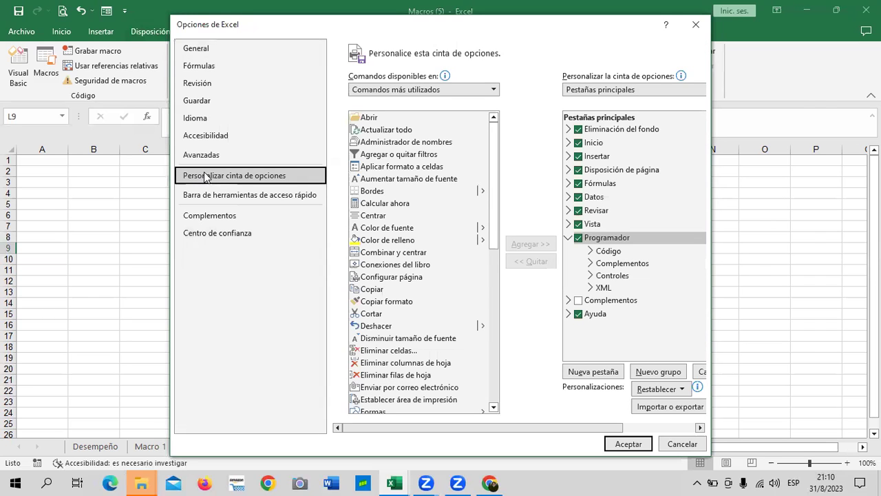
pyautogui.moveTo(525, 25); pyautogui.dragTo(478, 11)
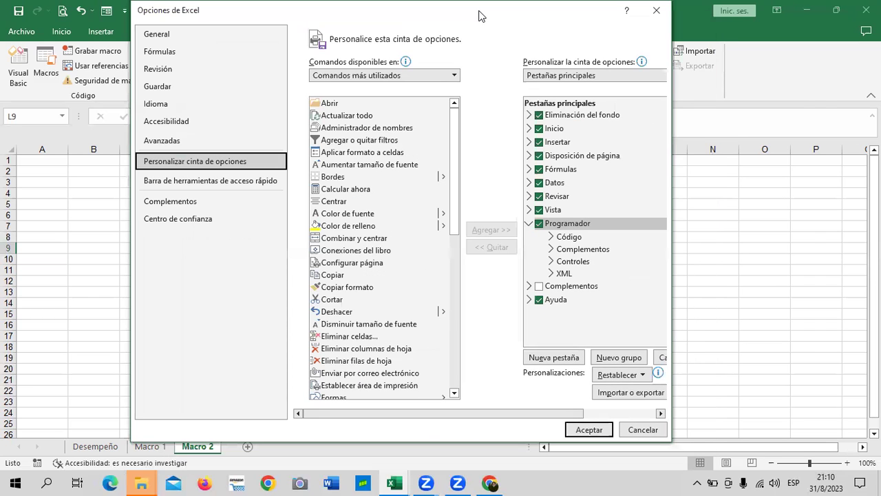
pyautogui.click(539, 224)
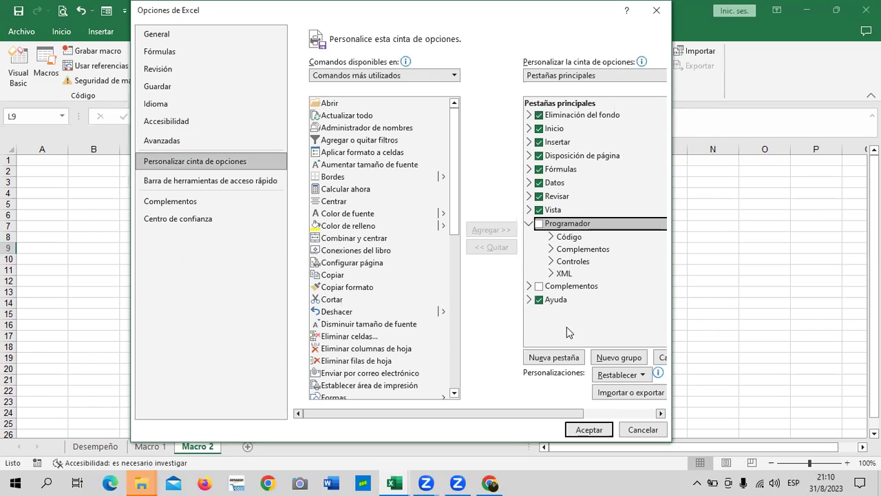
pyautogui.click(539, 224)
pyautogui.click(539, 224)
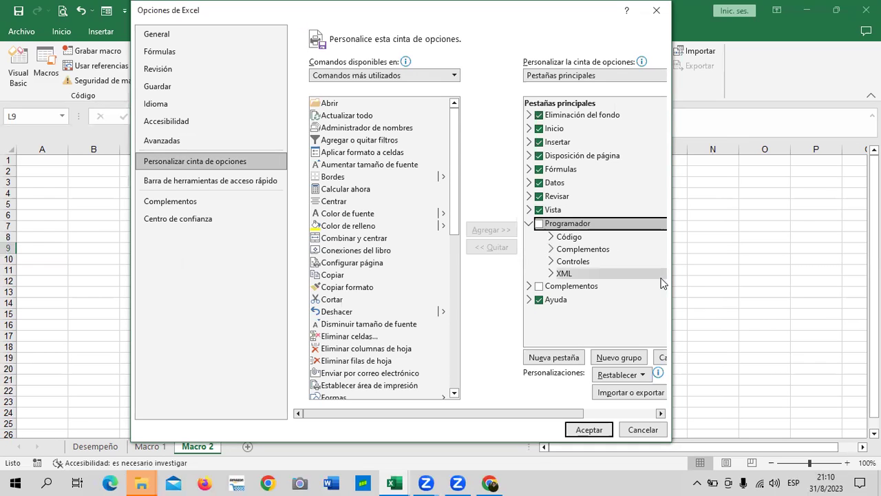
pyautogui.click(539, 223)
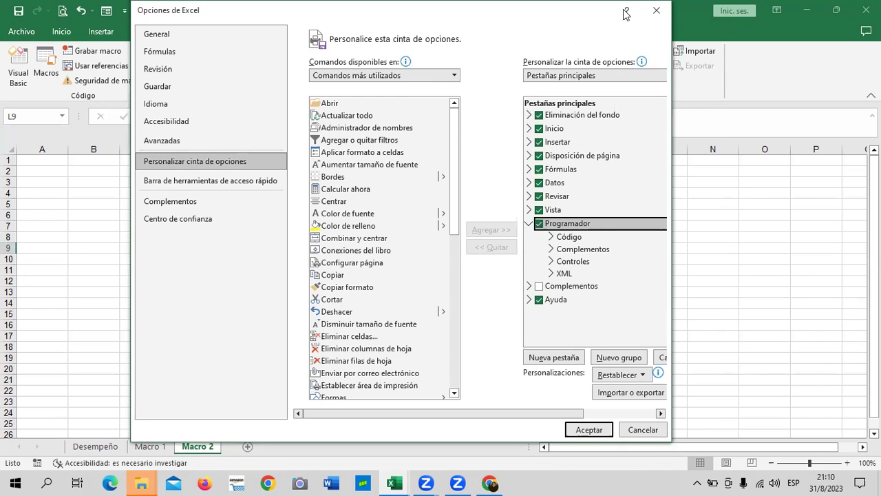
pyautogui.click(592, 429)
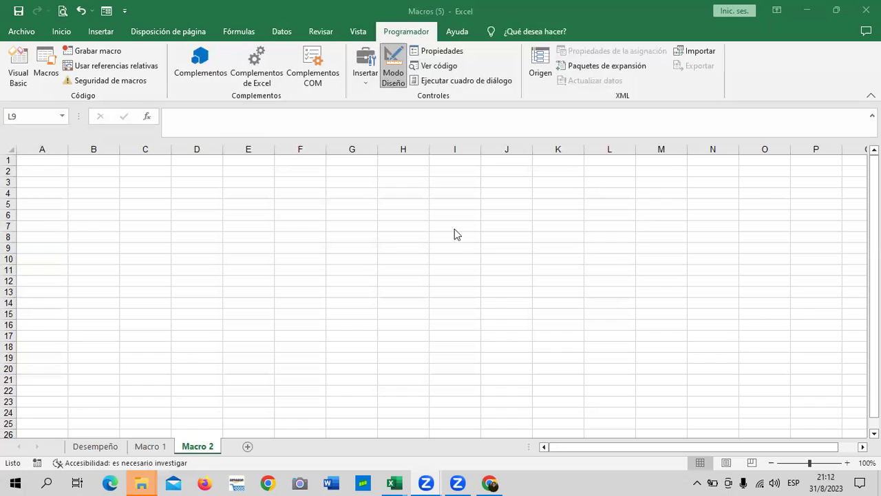
pyautogui.click(428, 207)
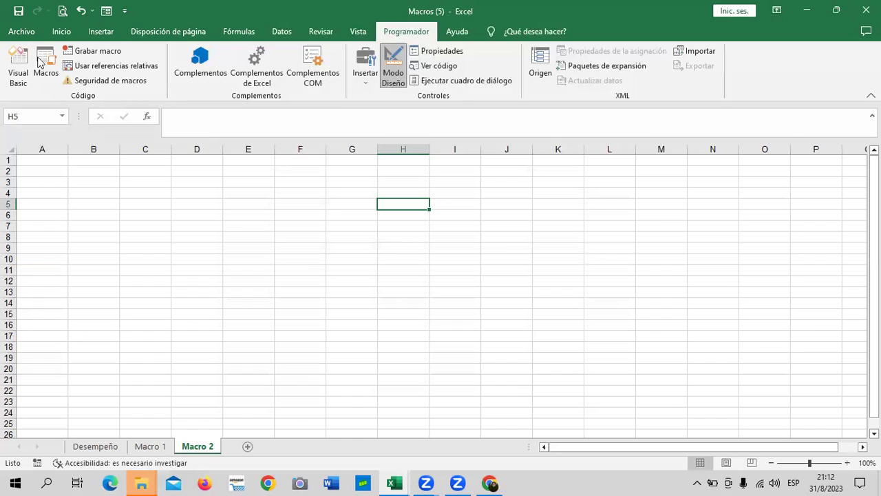
# - Look over the DESEMPEÑO table on sheet Macro 1, then switch back to the Chrome course page
pyautogui.click(156, 448)
pyautogui.click(157, 448)
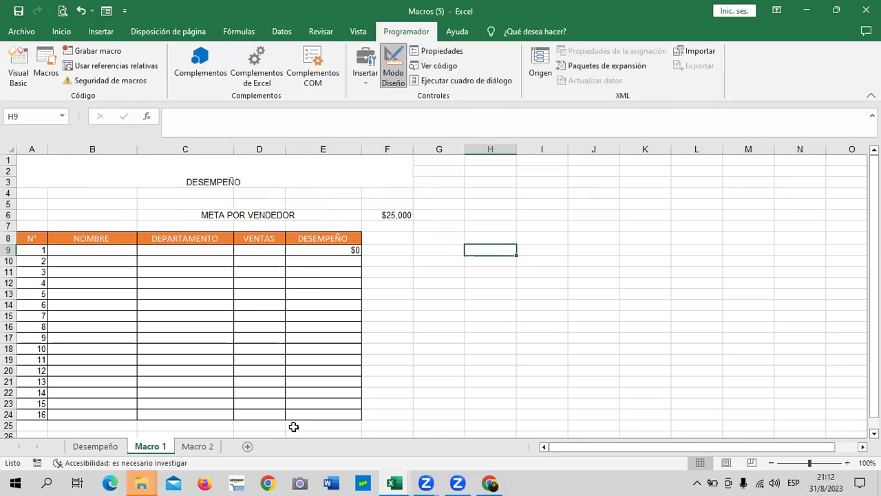
pyautogui.click(496, 480)
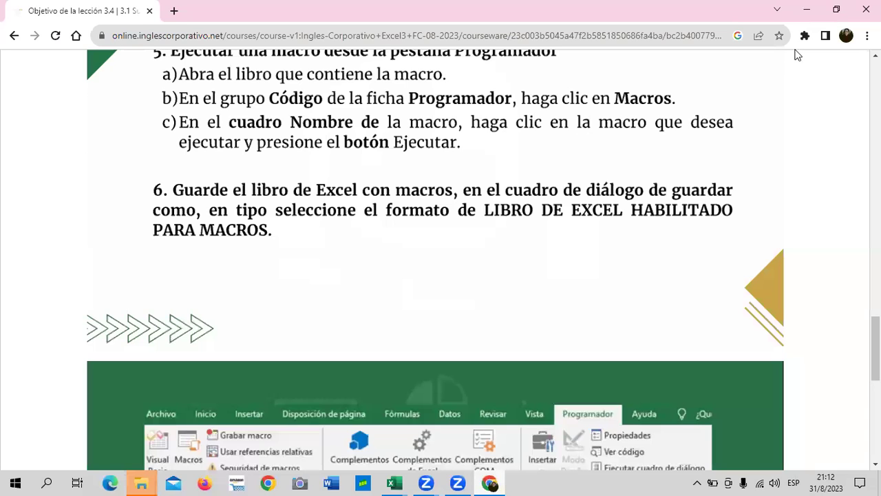
# - Scroll the course page back up to the INTRODUCCIÓN A MACROS heading
pyautogui.scroll(10, 541, 158)
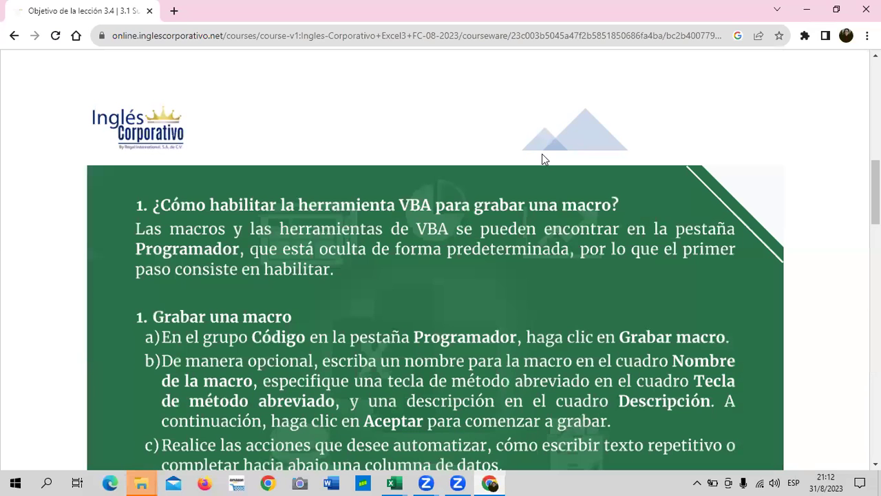
pyautogui.scroll(-1, 532, 165)
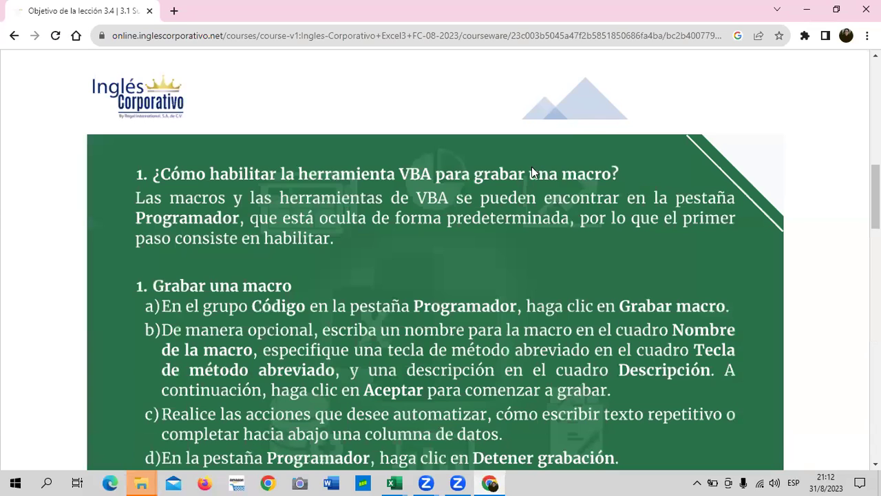
pyautogui.scroll(5, 532, 172)
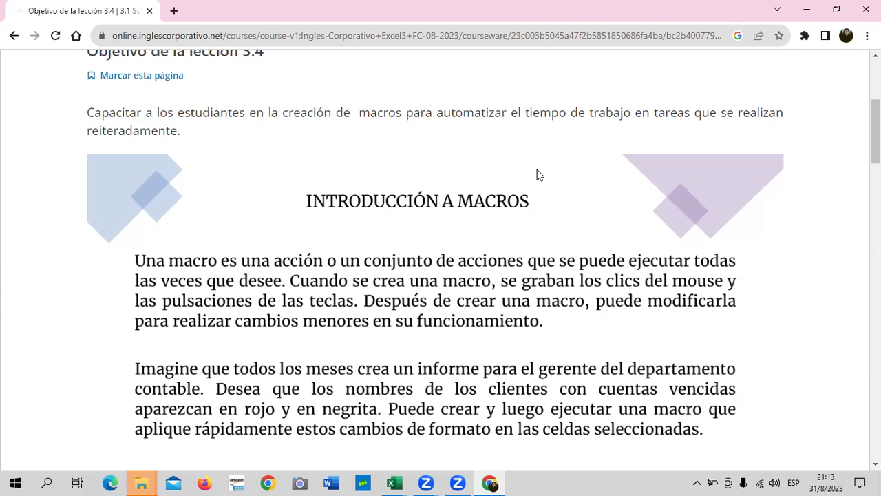
# - Scroll the lesson to the 'Grabar una macro' steps, from Grabar macro to Detener grabación
pyautogui.scroll(-2, 524, 208)
pyautogui.scroll(1, 409, 283)
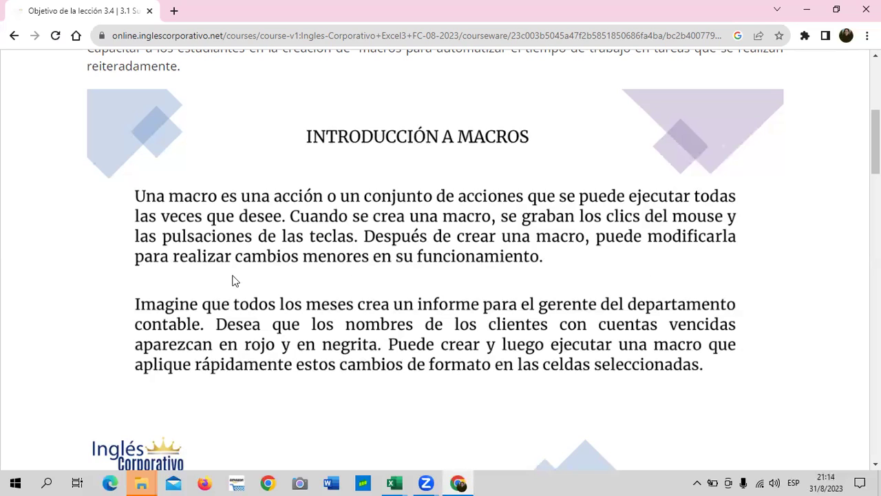
pyautogui.scroll(-1, 332, 289)
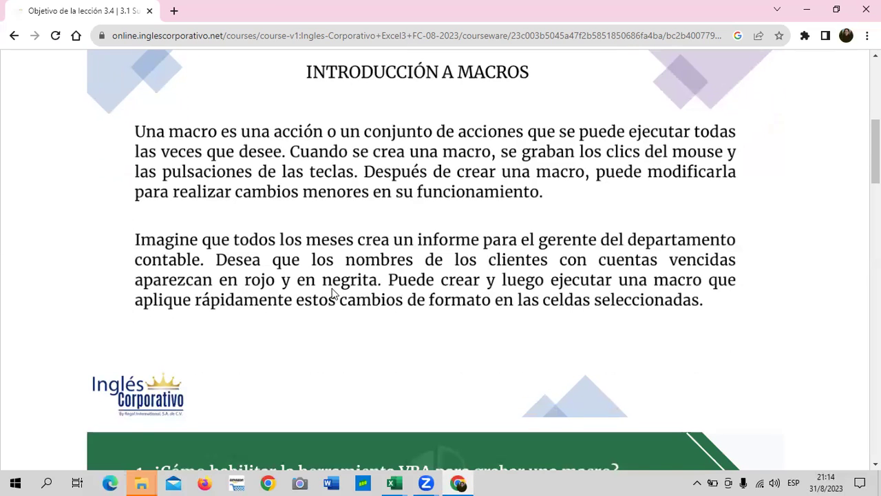
pyautogui.scroll(-1, 332, 293)
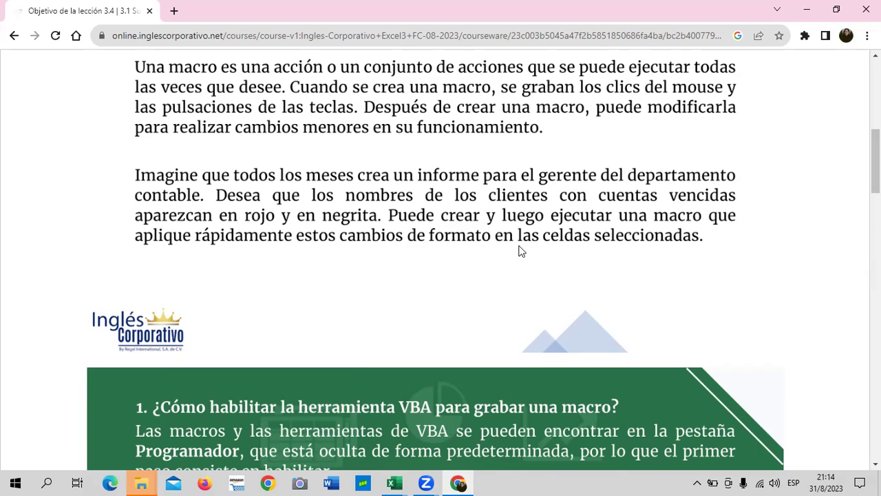
pyautogui.scroll(-1, 519, 251)
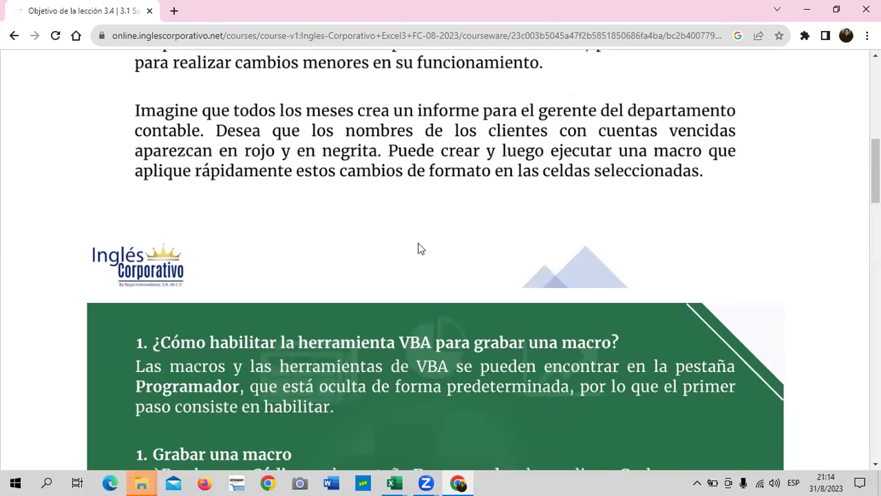
pyautogui.scroll(-3, 417, 248)
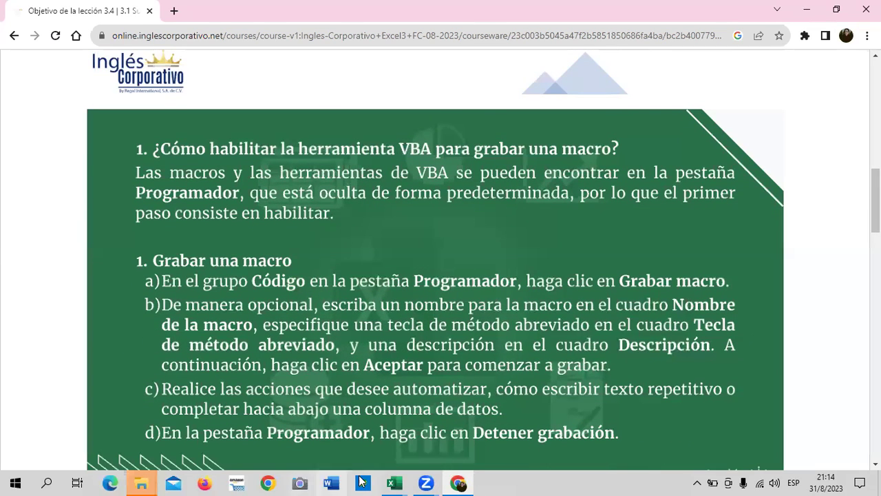
pyautogui.click(394, 482)
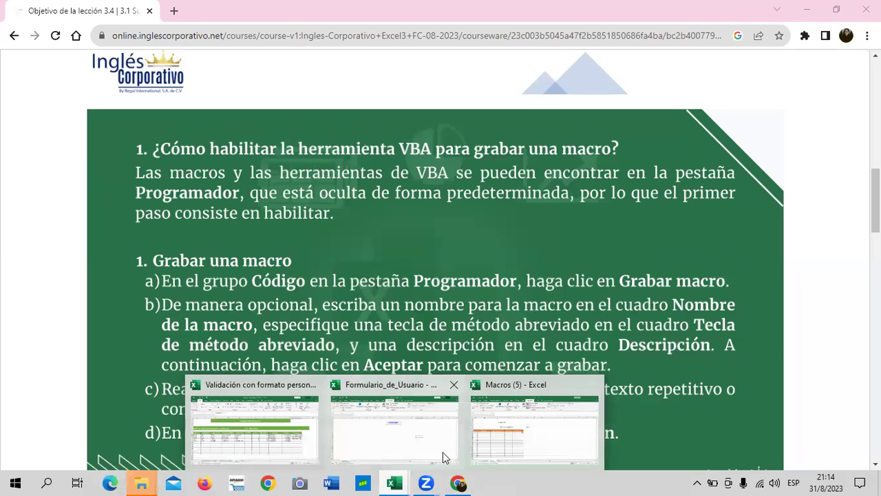
# - Bring up Macros (5) and view its recorded DESEMPEÑO macro code in Visual Basic
pyautogui.click(521, 429)
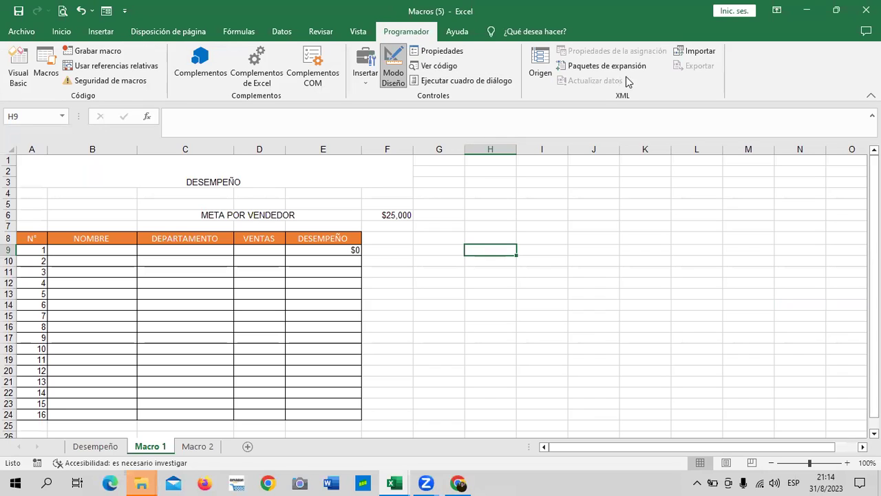
pyautogui.click(19, 72)
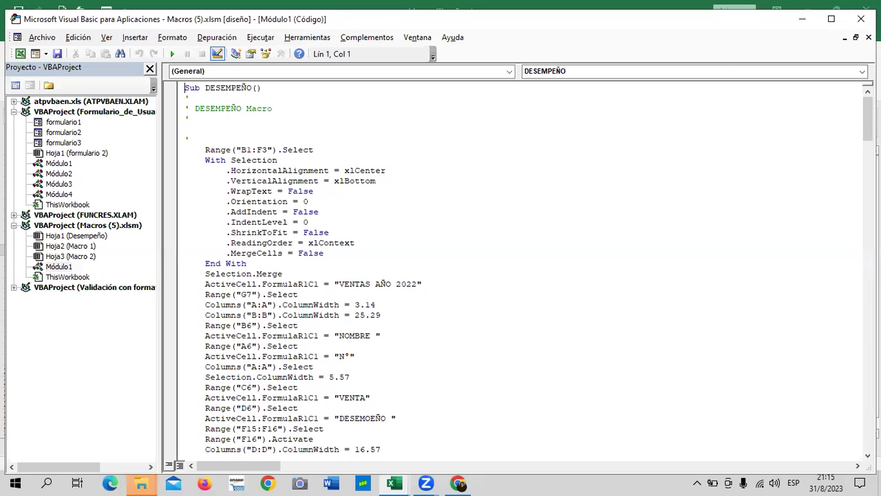
# - Close the Visual Basic editor to return to the DESEMPEÑO table on sheet Macro 1
pyautogui.click(861, 19)
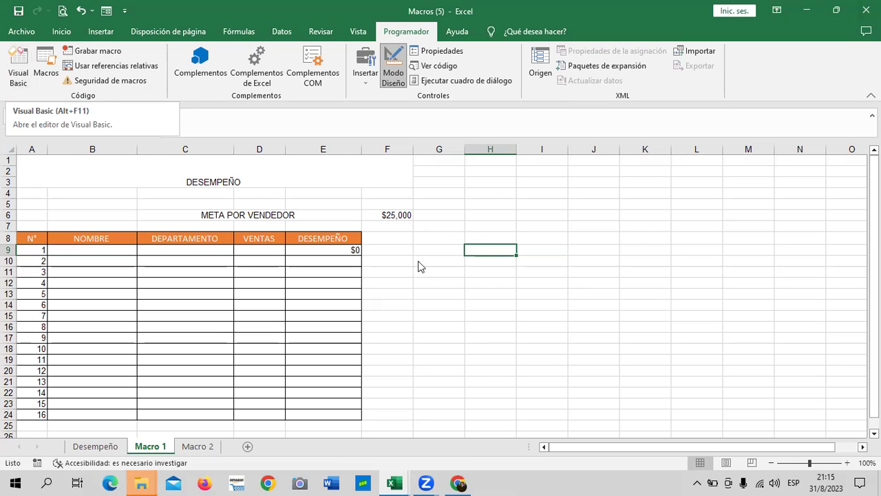
# - Switch back to the Chrome lesson showing the Programador tab note and recording steps
pyautogui.hotkey('alt', 'Tab')
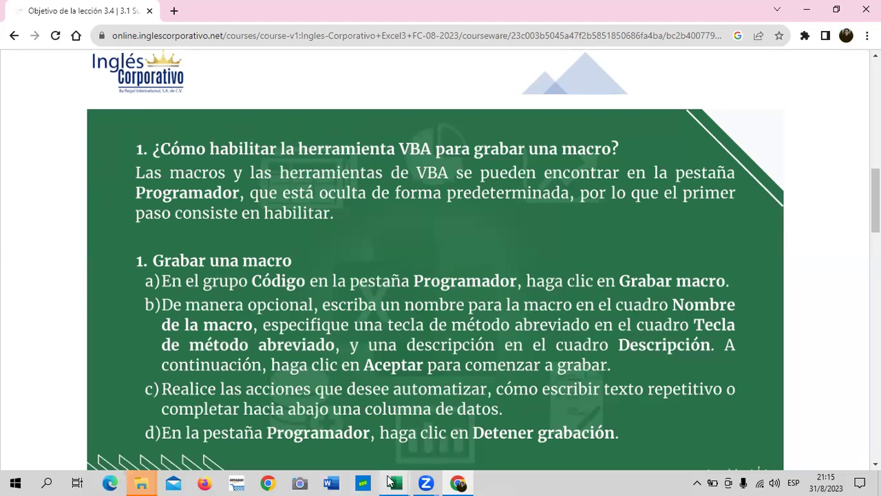
pyautogui.moveTo(401, 480)
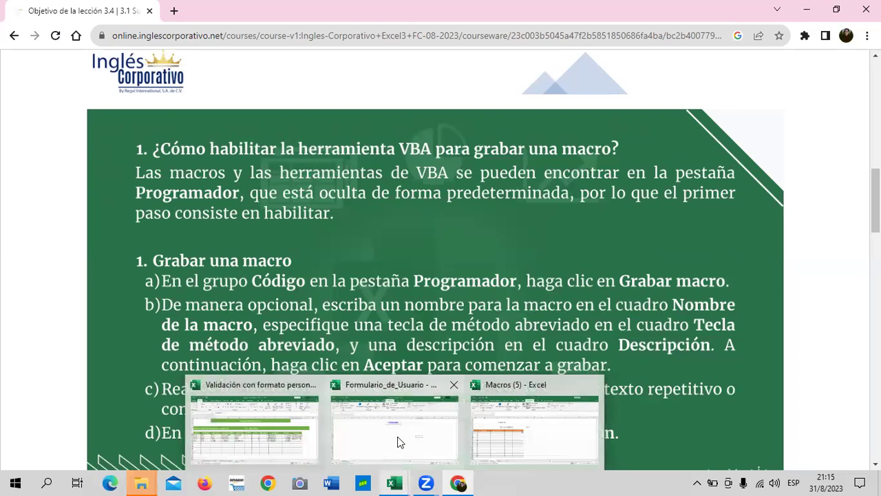
pyautogui.click(398, 441)
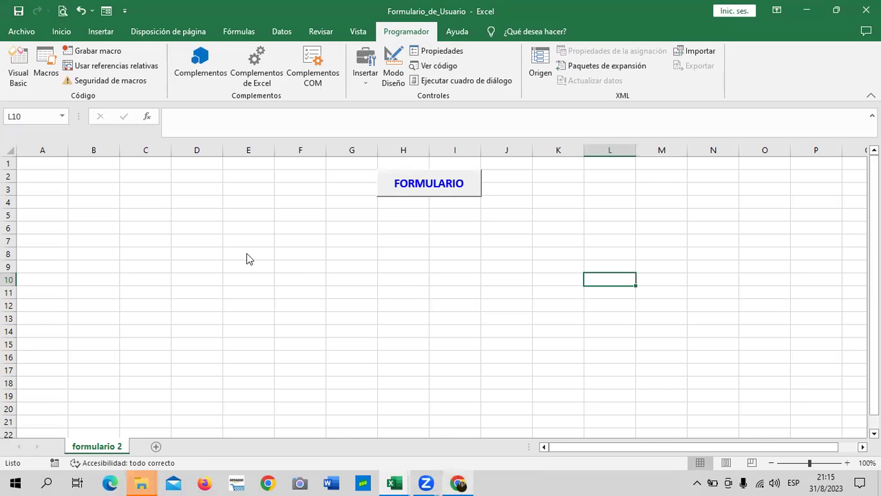
pyautogui.hotkey('alt', 'Tab')
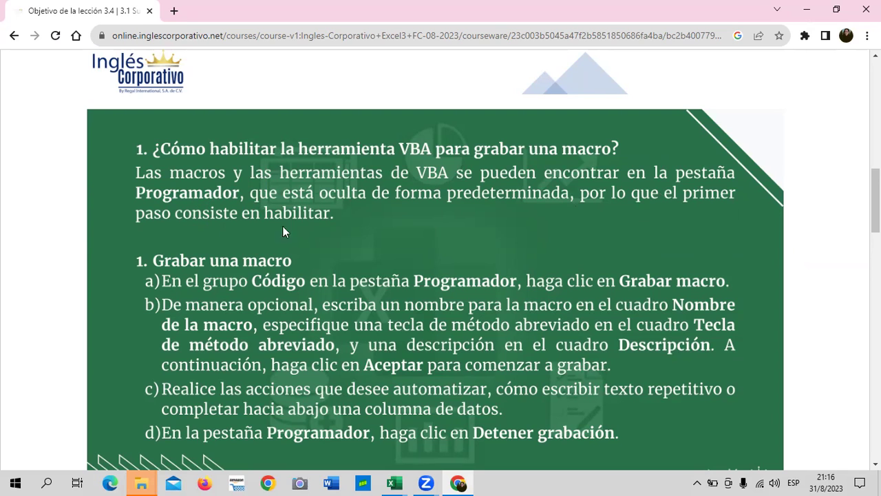
# - Scroll the lesson to step 3 on working with recorded macros and step 4 on testing them
pyautogui.scroll(-1, 331, 228)
pyautogui.scroll(-1, 331, 228)
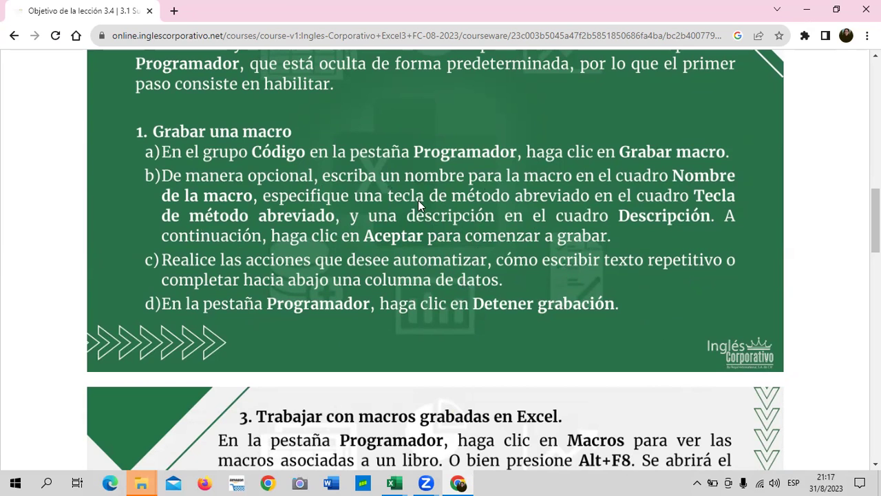
pyautogui.scroll(-2, 466, 229)
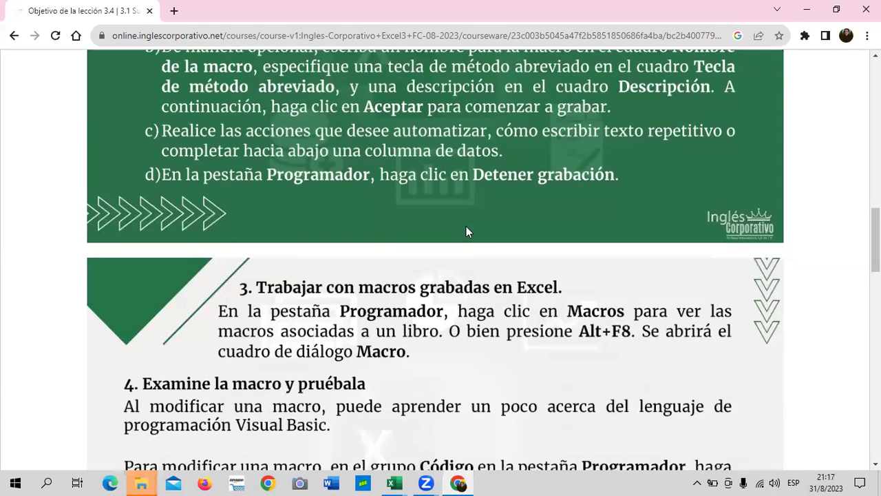
pyautogui.scroll(-2, 466, 229)
pyautogui.scroll(-3, 466, 228)
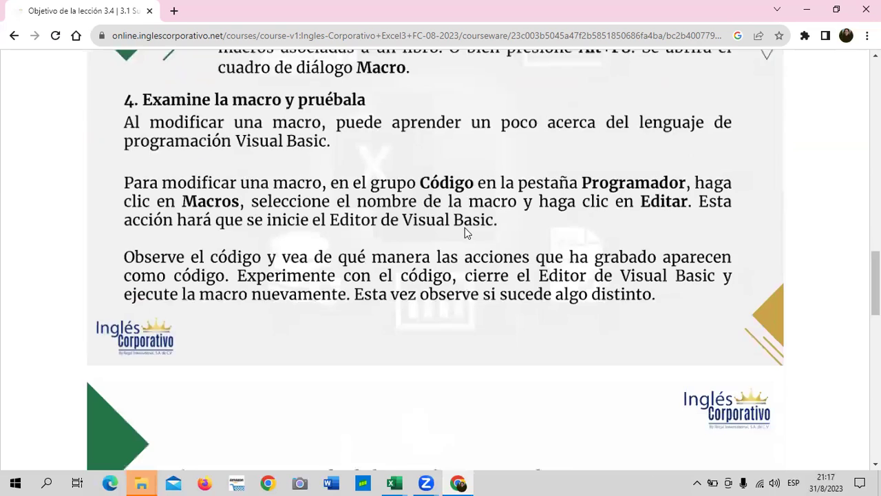
pyautogui.scroll(3, 462, 229)
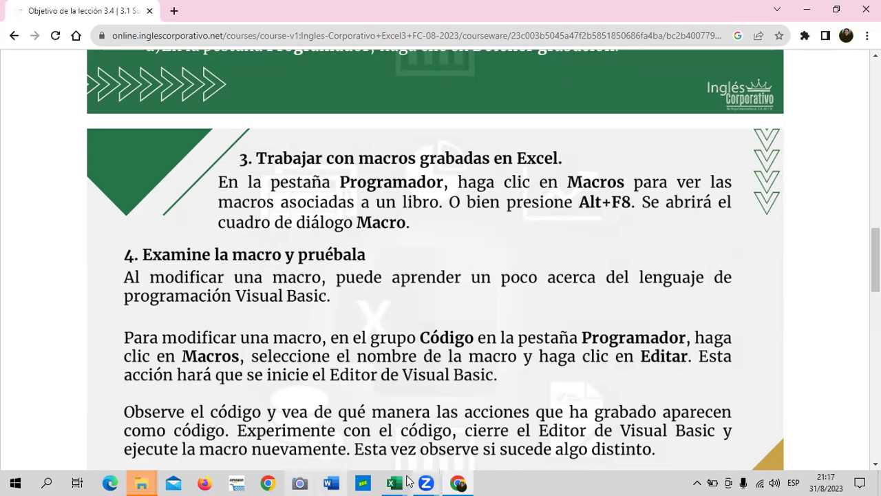
pyautogui.moveTo(405, 482)
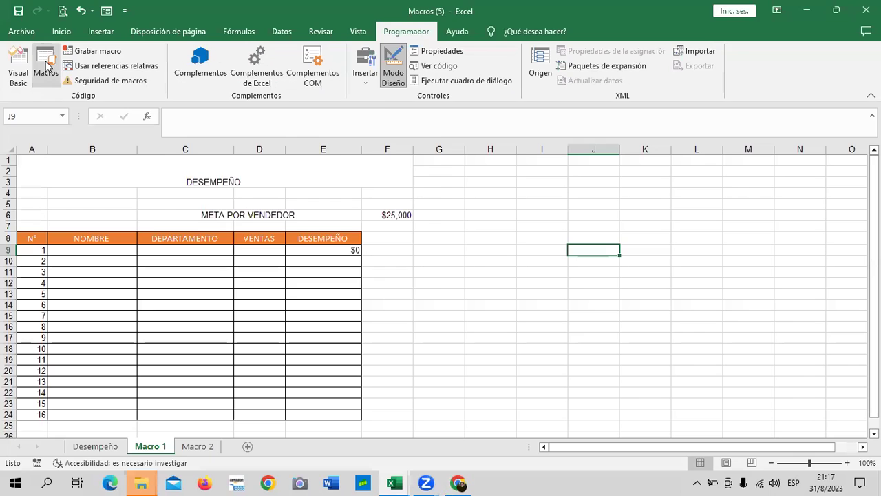
# - List this workbook's macros, review DESEMPEÑO and Macro_1, and cancel without running either
pyautogui.click(45, 66)
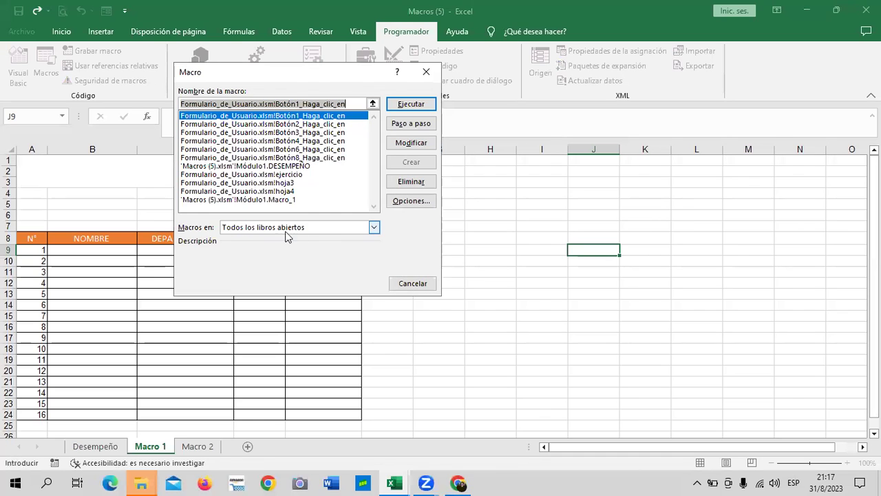
pyautogui.click(374, 230)
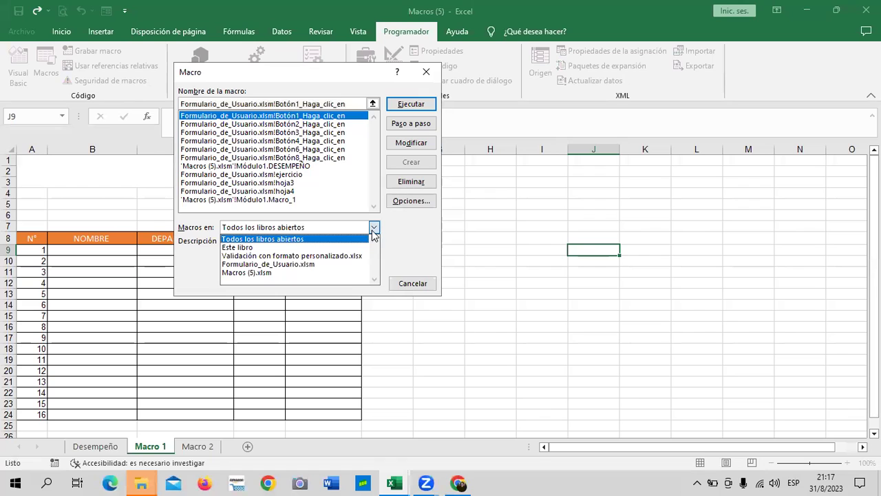
pyautogui.click(278, 246)
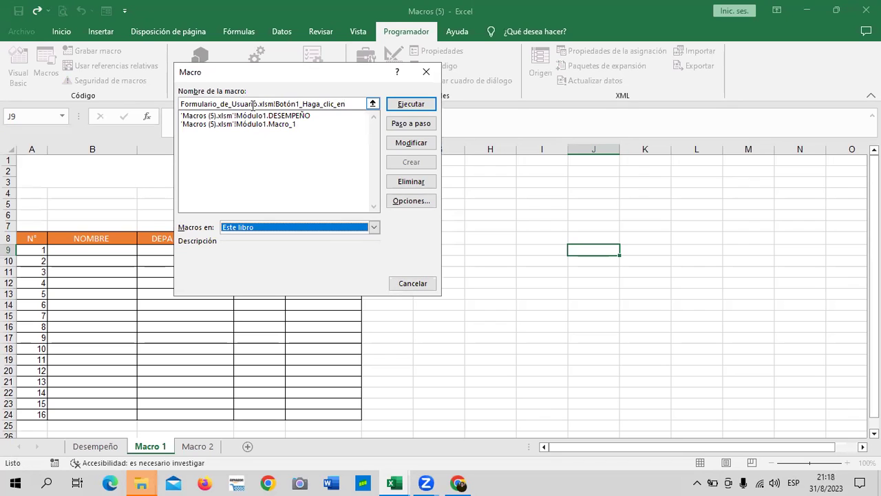
pyautogui.click(308, 117)
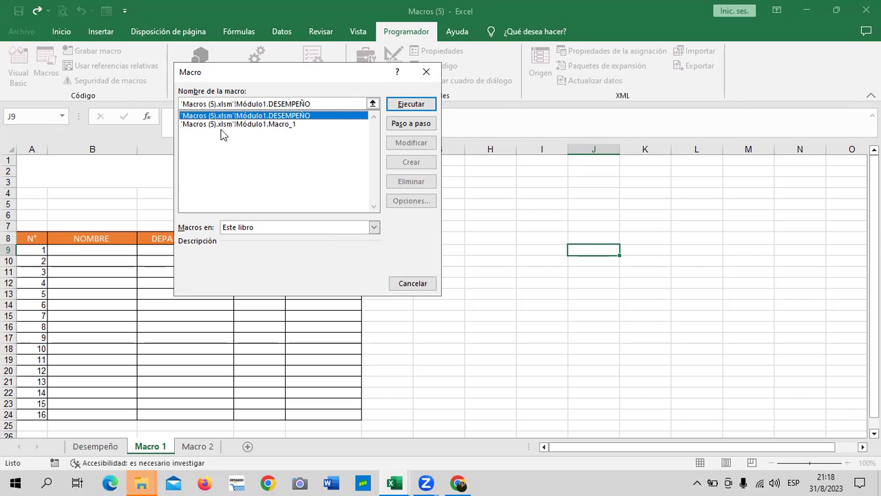
pyautogui.click(253, 124)
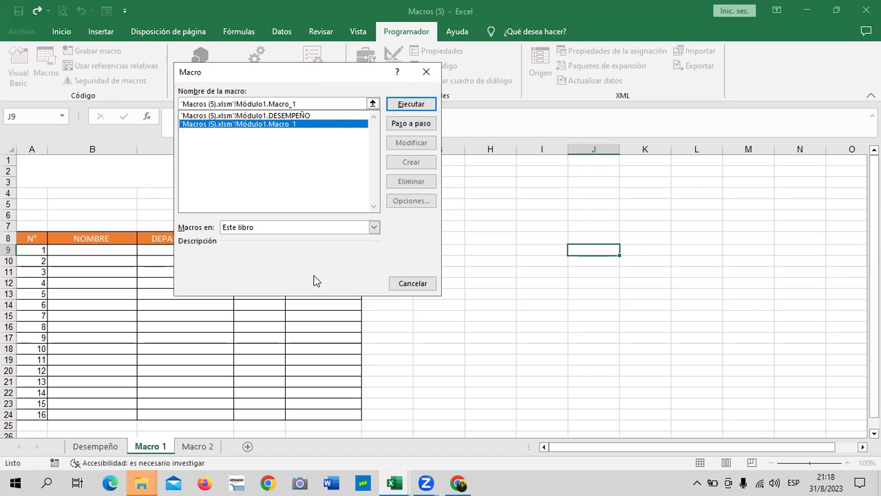
pyautogui.click(405, 283)
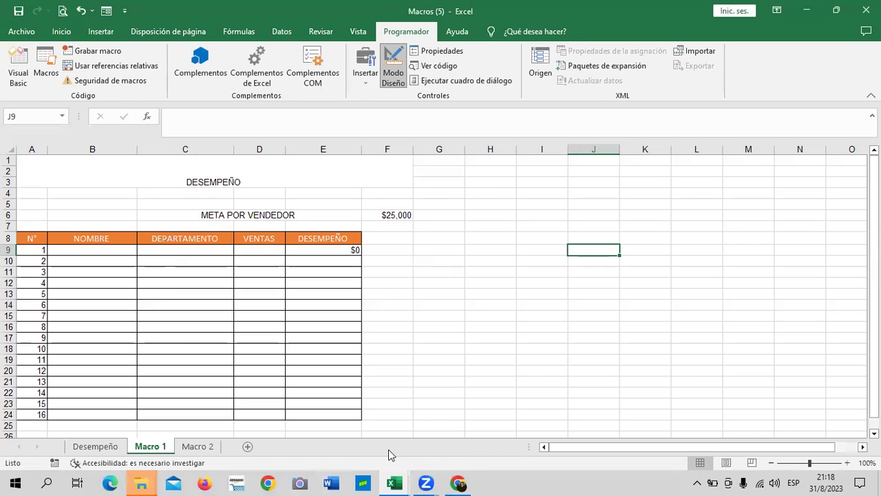
# - Return to the Chrome lesson and scroll to step 4 'Examine la macro y pruébala'
pyautogui.click(460, 483)
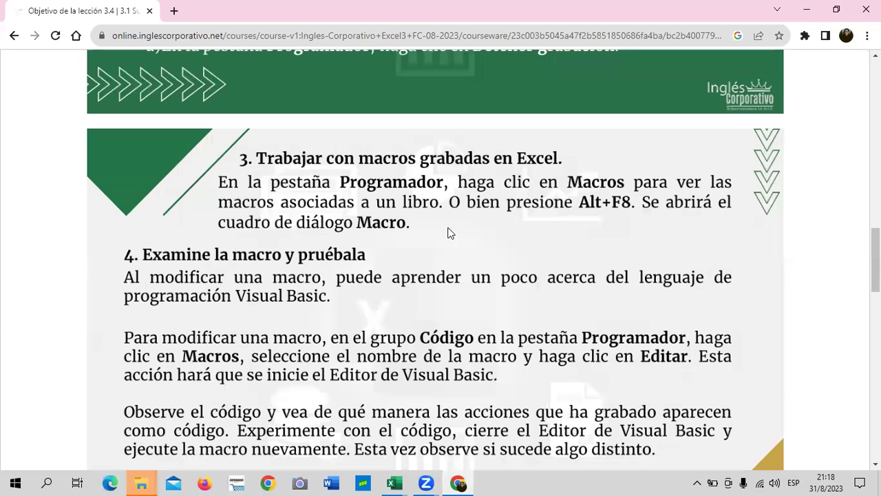
pyautogui.scroll(-1, 285, 286)
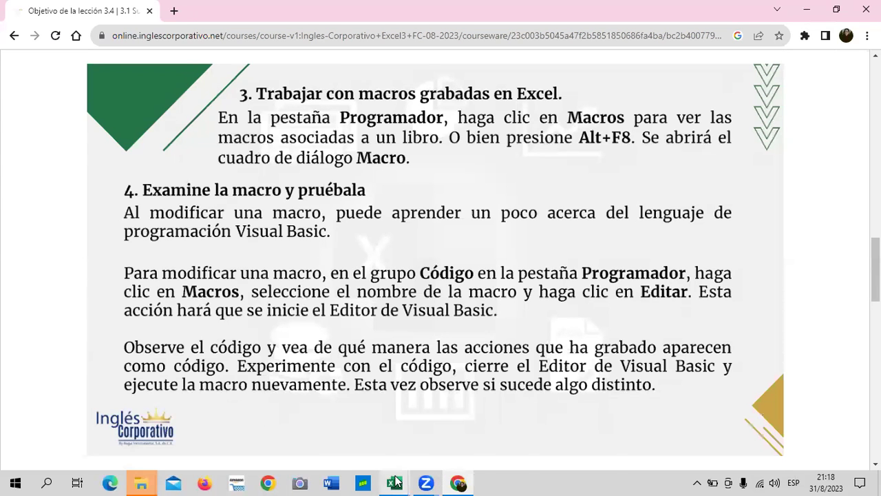
# - Run Macro_1 in Macros (5) from cell G13, dismissing the disabled-macros security warning
pyautogui.moveTo(396, 482)
pyautogui.click(527, 447)
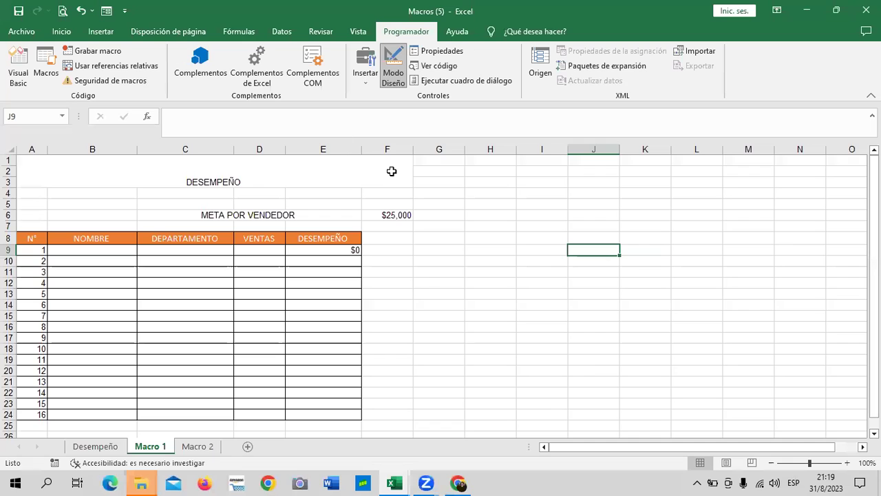
pyautogui.click(429, 292)
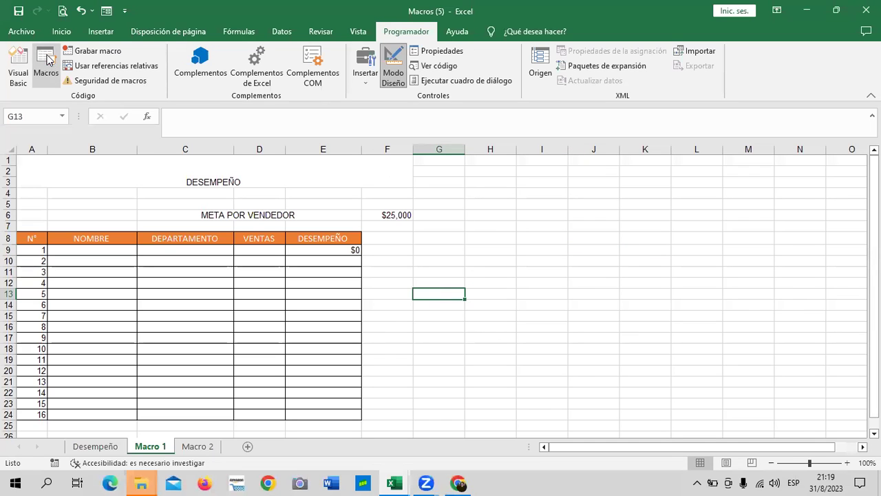
pyautogui.click(47, 61)
pyautogui.click(278, 125)
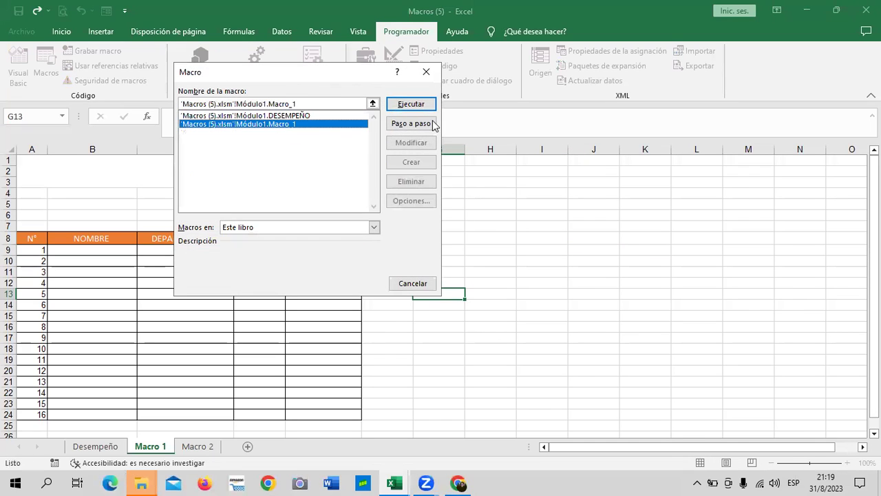
pyautogui.click(411, 104)
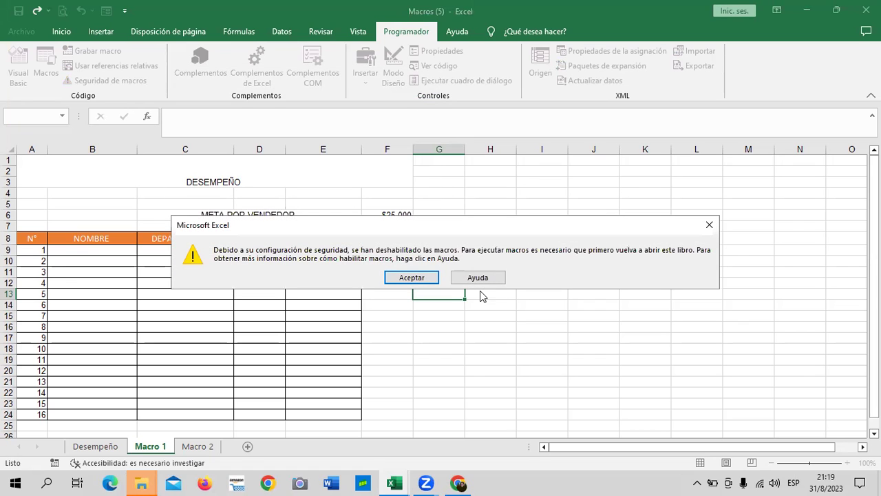
pyautogui.click(401, 278)
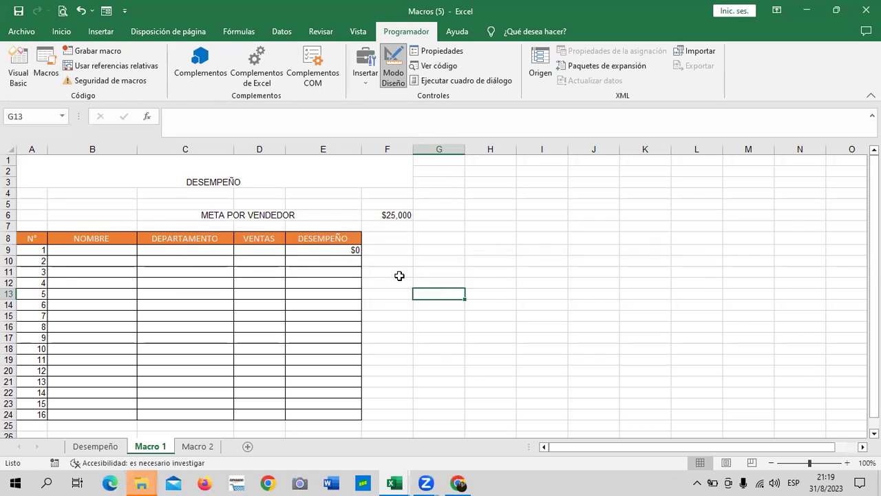
# - Select cells H7 and I15, then close the Macros (5) workbook
pyautogui.click(502, 228)
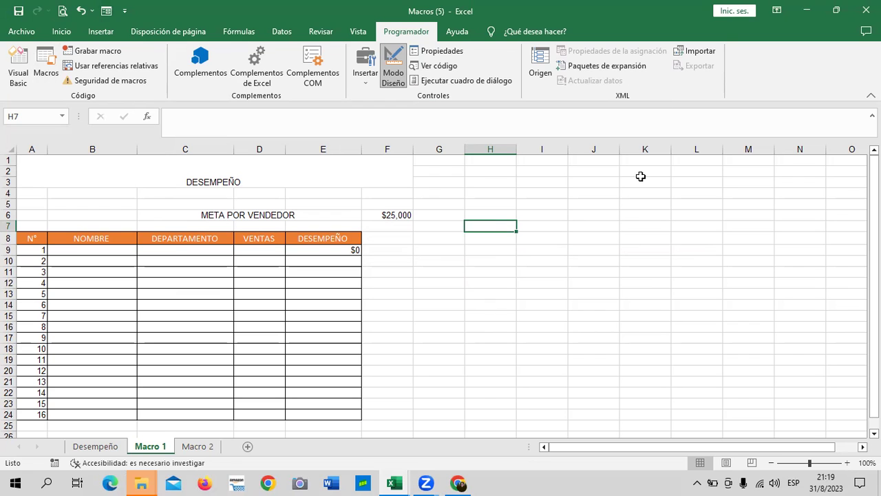
pyautogui.click(565, 316)
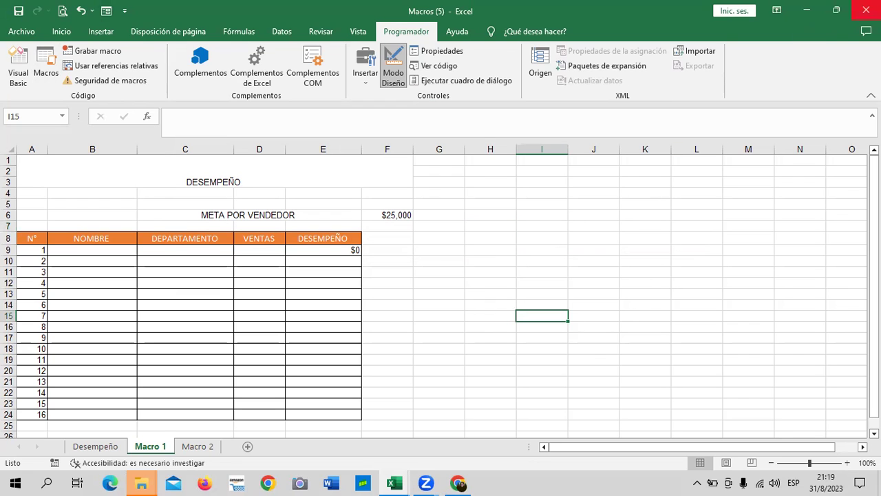
pyautogui.click(865, 10)
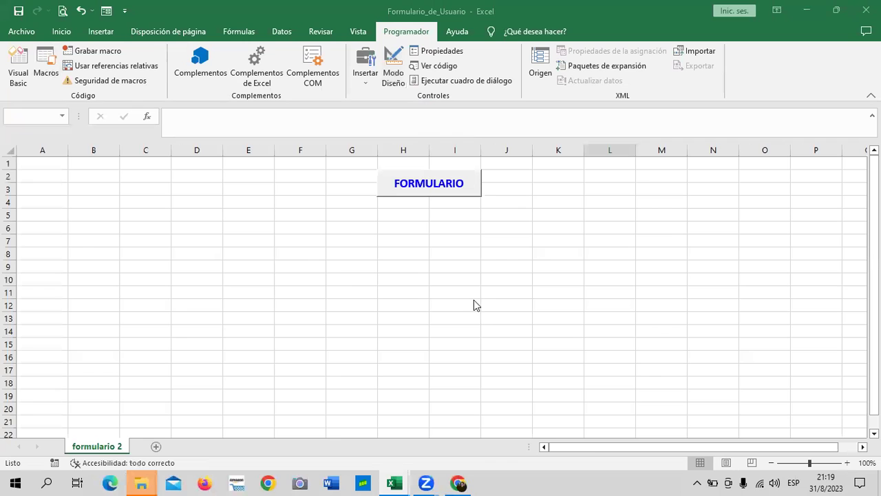
# - Minimize Excel to reveal the lesson's step 4 'Examine la macro y pruébala'
pyautogui.click(816, 12)
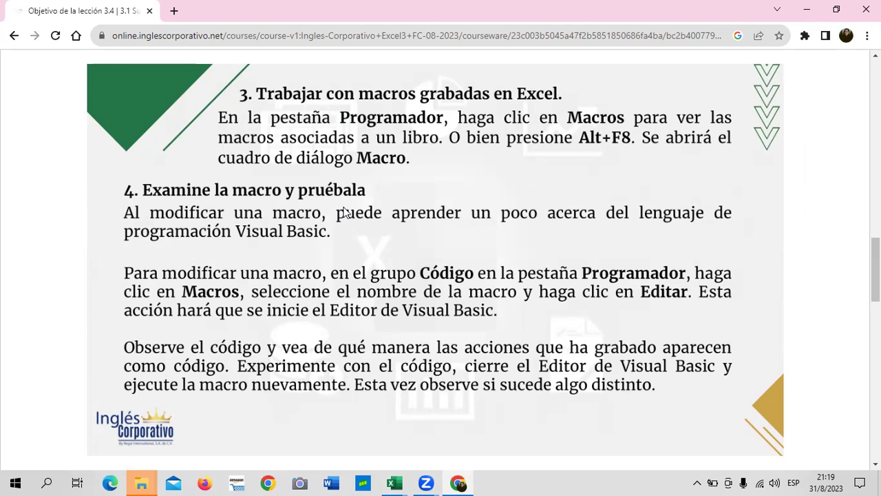
pyautogui.moveTo(141, 481)
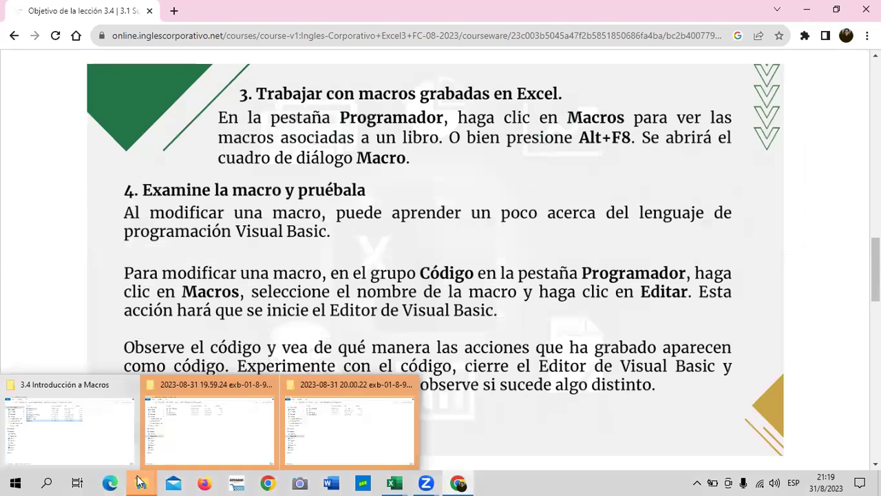
# - In File Explorer's Descargas folder, select the Macros (5) workbook and show its context menu
pyautogui.click(99, 439)
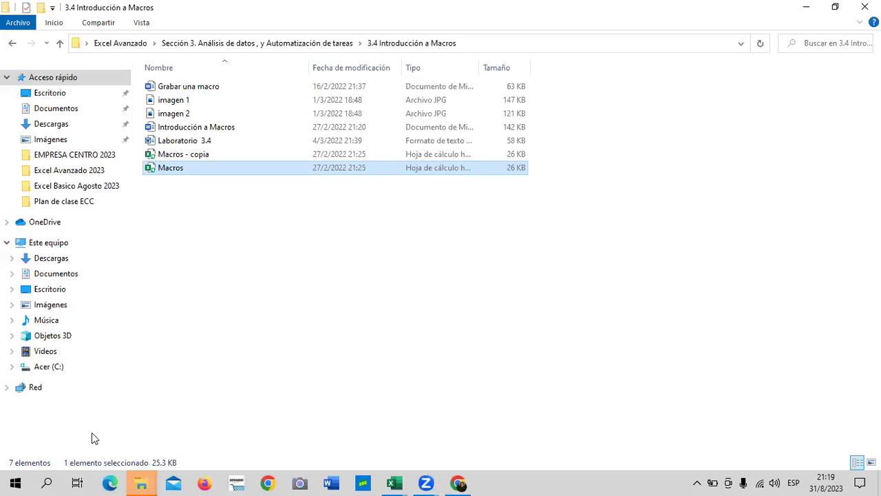
pyautogui.click(231, 280)
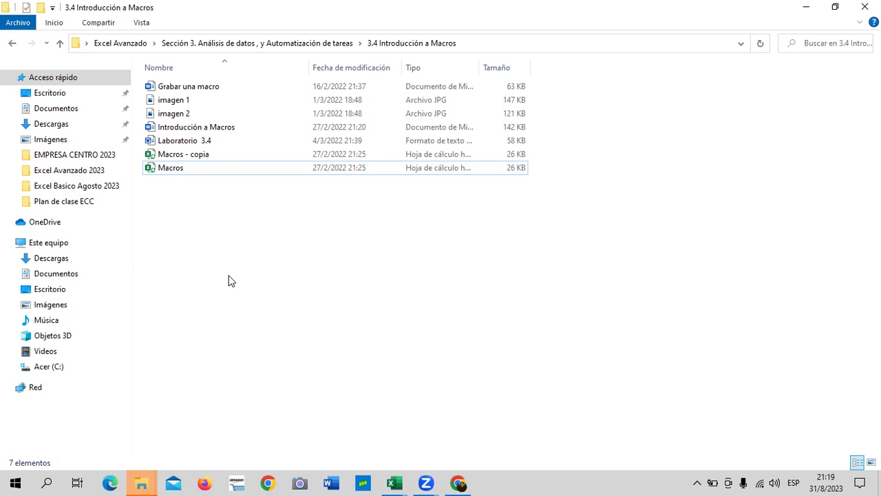
pyautogui.click(40, 123)
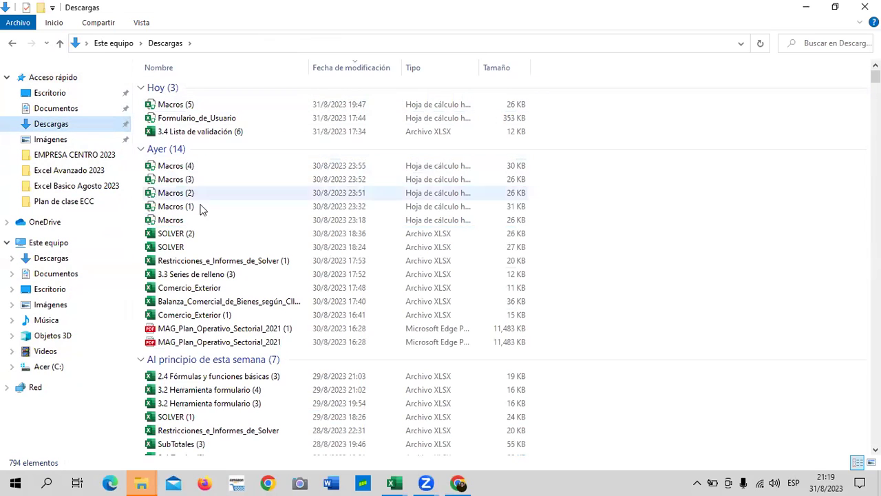
pyautogui.click(210, 108)
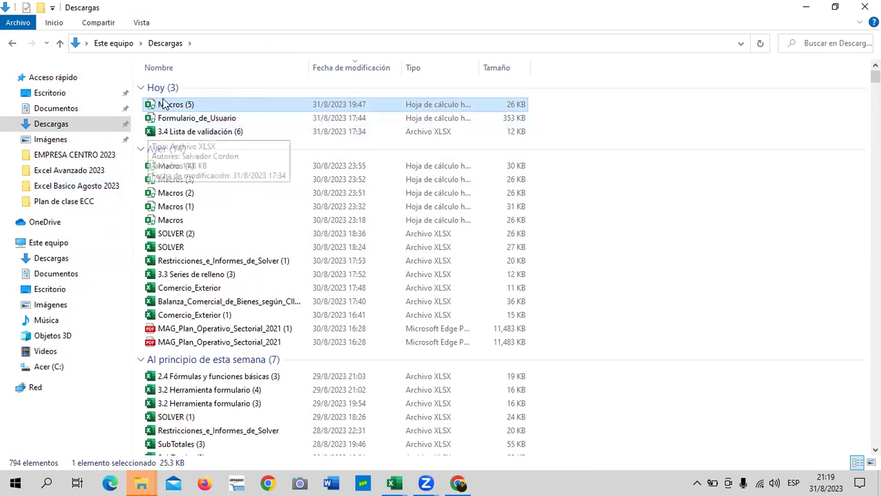
pyautogui.rightClick(243, 104)
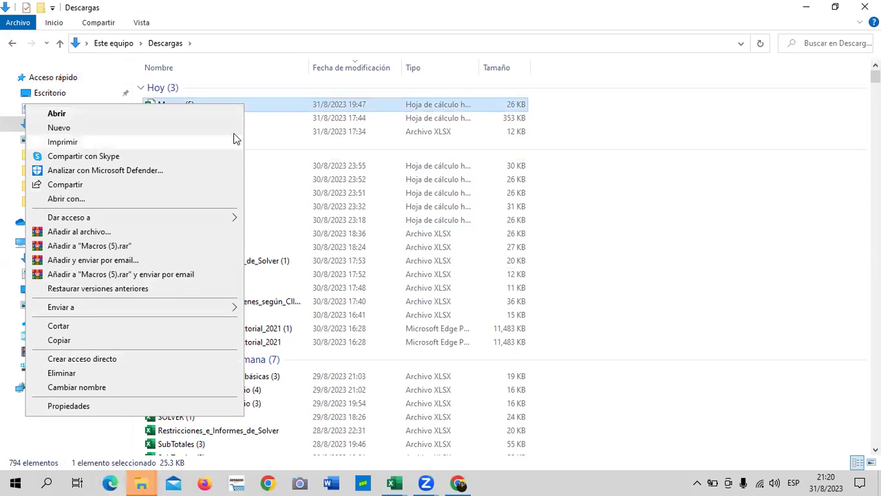
# - In the Macros (5) file's Propiedades, tick Desbloquear and confirm with Aceptar
pyautogui.click(100, 406)
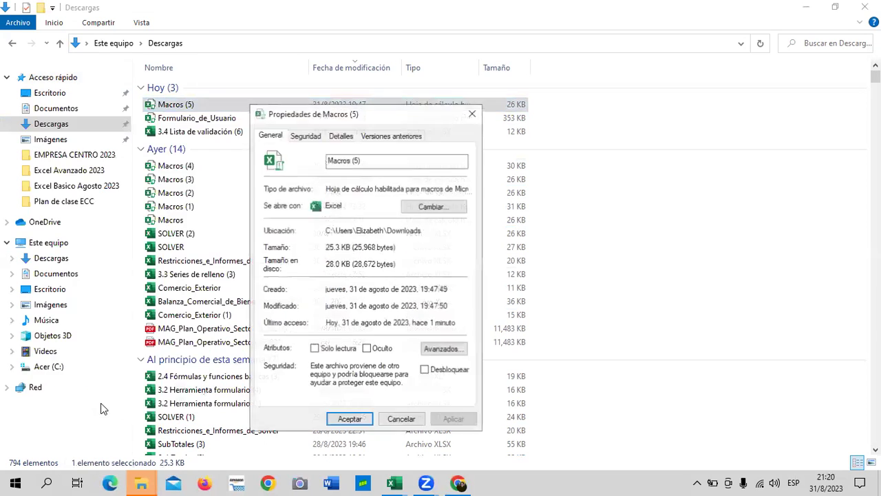
pyautogui.moveTo(406, 119); pyautogui.dragTo(417, 48)
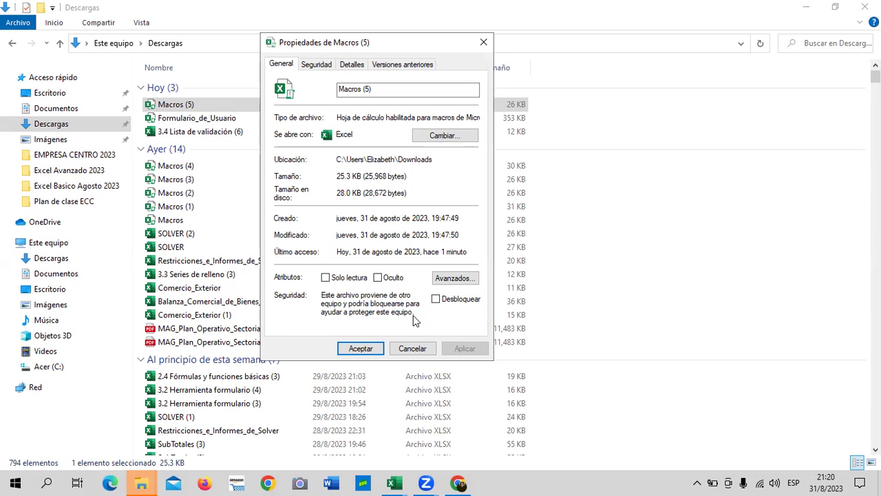
pyautogui.click(435, 300)
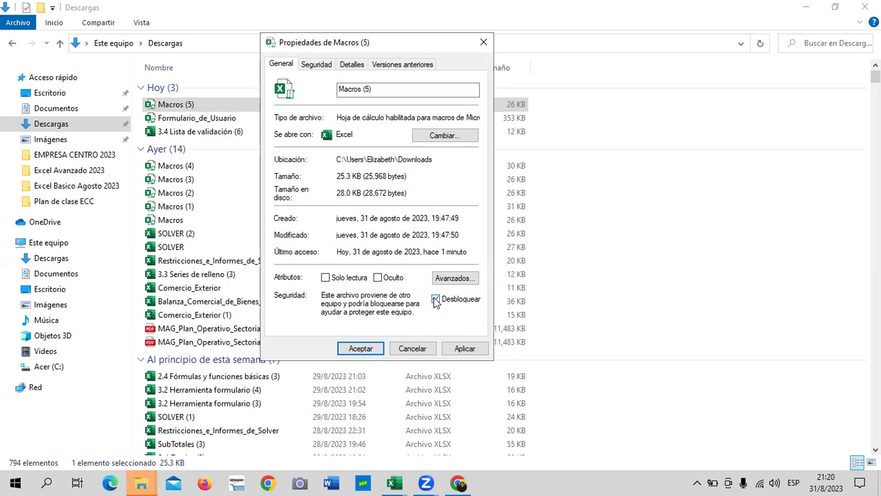
pyautogui.click(379, 348)
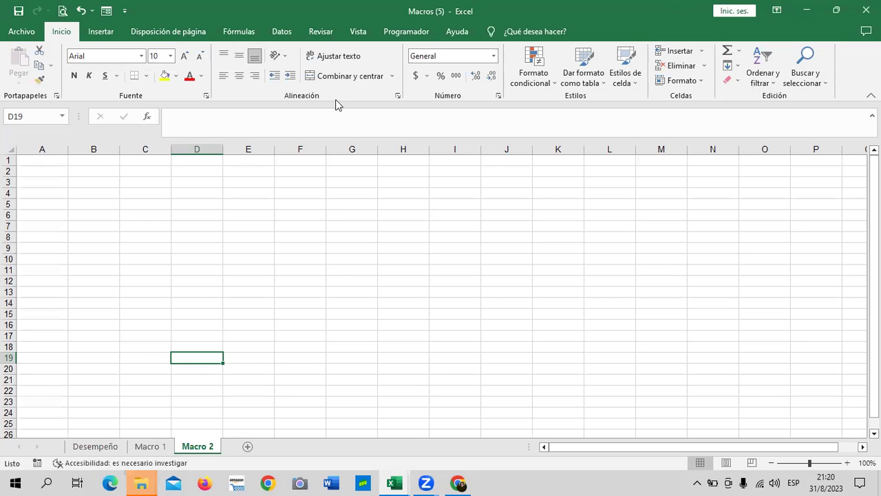
# - Browse the Desempeño, Macro 1 and Macro 2 sheets, select cells F7 and I7, then open Windows search
pyautogui.click(98, 447)
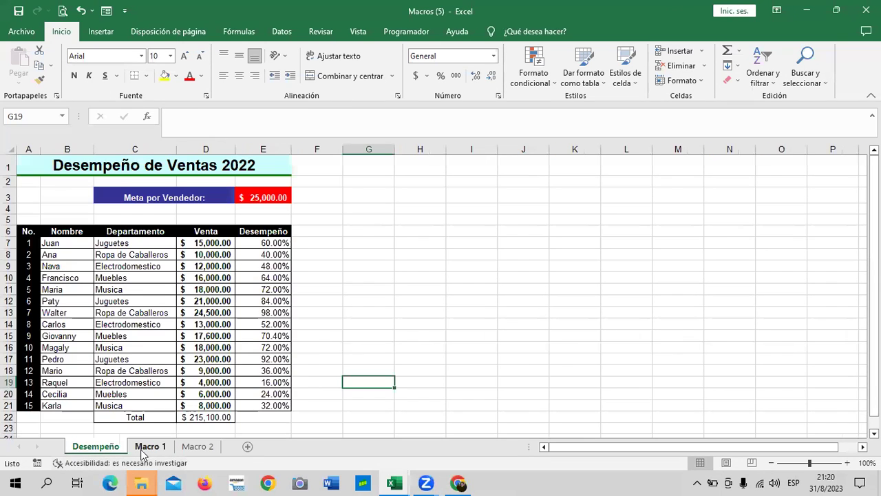
pyautogui.click(150, 448)
pyautogui.click(197, 447)
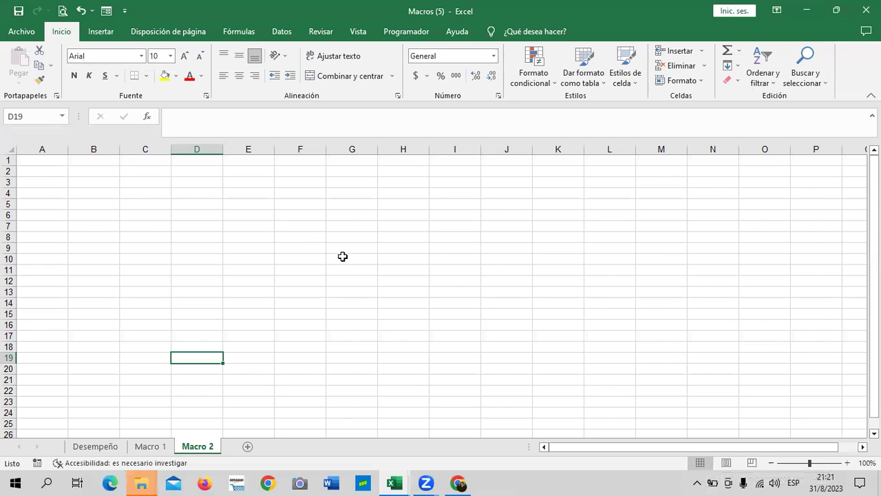
pyautogui.click(315, 223)
pyautogui.click(468, 223)
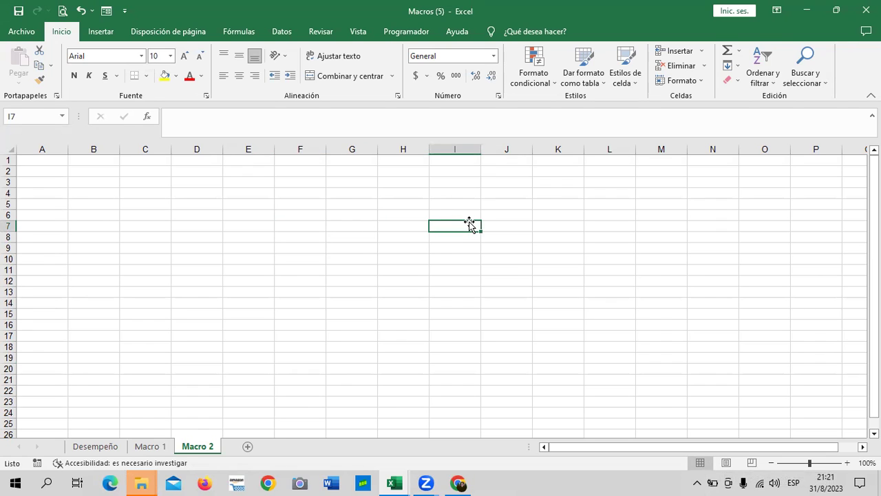
pyautogui.click(46, 481)
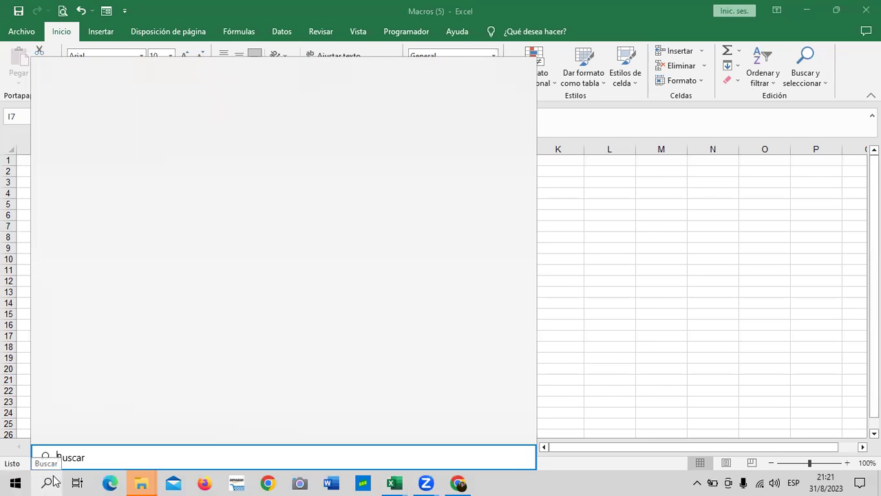
# - Search 'opcio' and open the Opciones de Internet control panel
pyautogui.write('opcio')
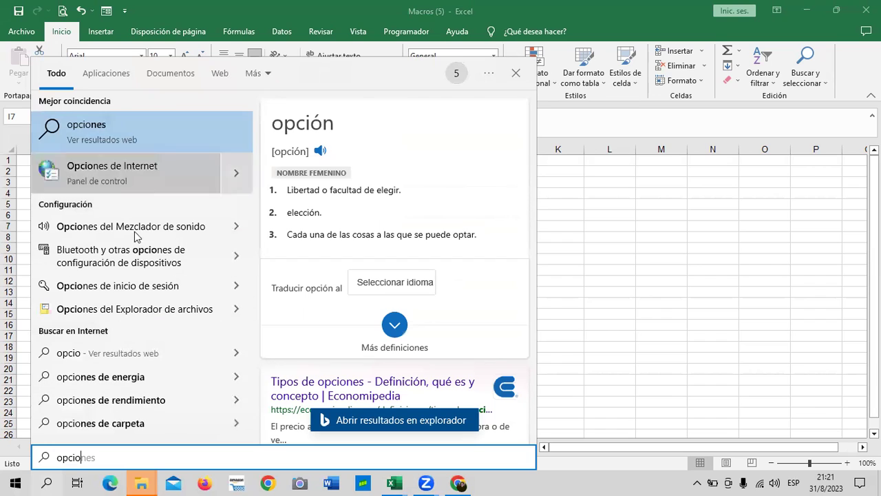
pyautogui.click(159, 177)
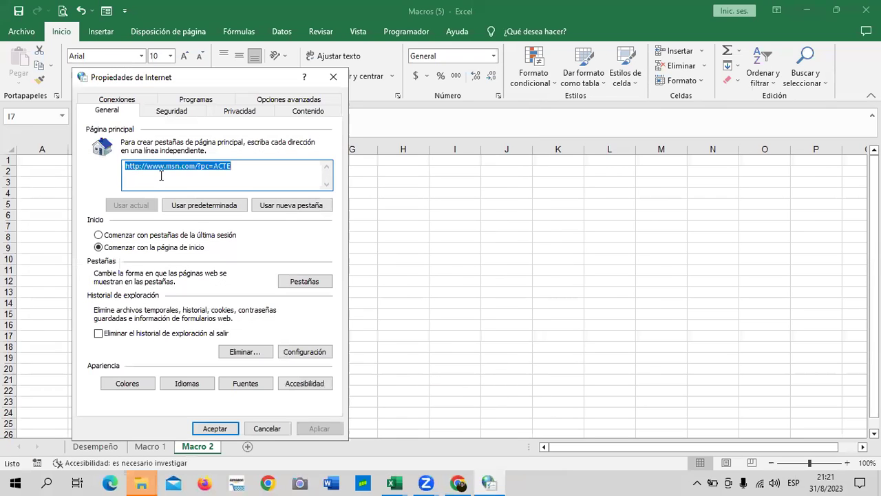
# - On the Seguridad tab, view the Sitios de confianza list without changes, then close Propiedades de Internet
pyautogui.moveTo(258, 77); pyautogui.dragTo(456, 71)
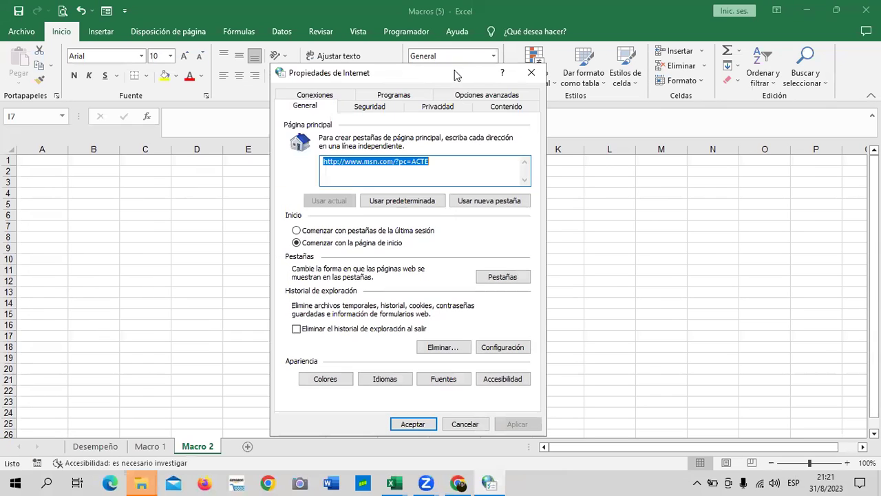
pyautogui.click(384, 108)
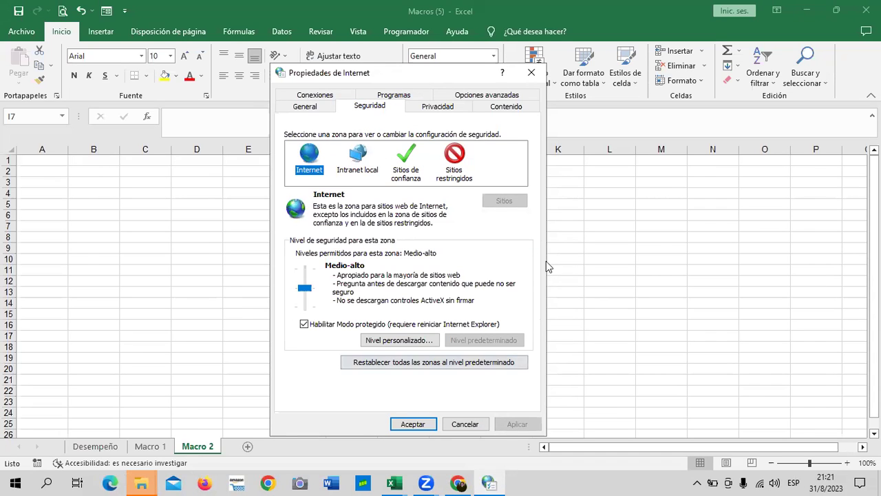
pyautogui.click(407, 163)
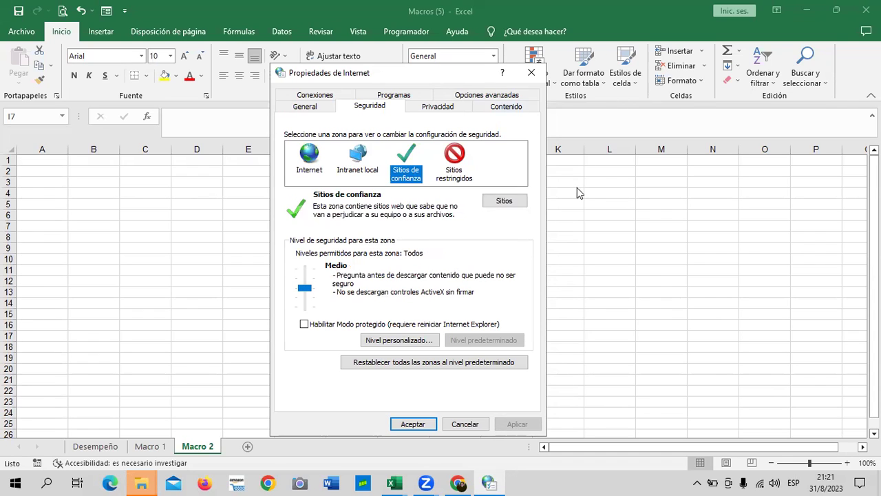
pyautogui.click(527, 201)
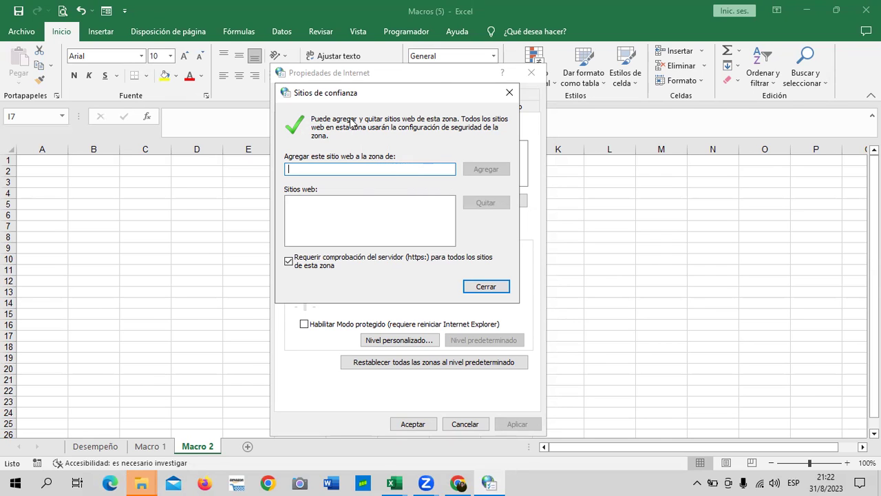
pyautogui.click(509, 93)
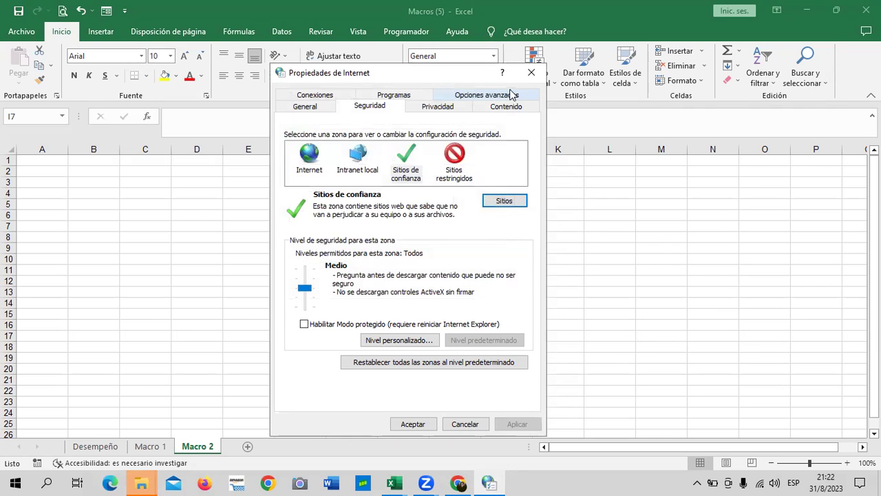
pyautogui.click(531, 73)
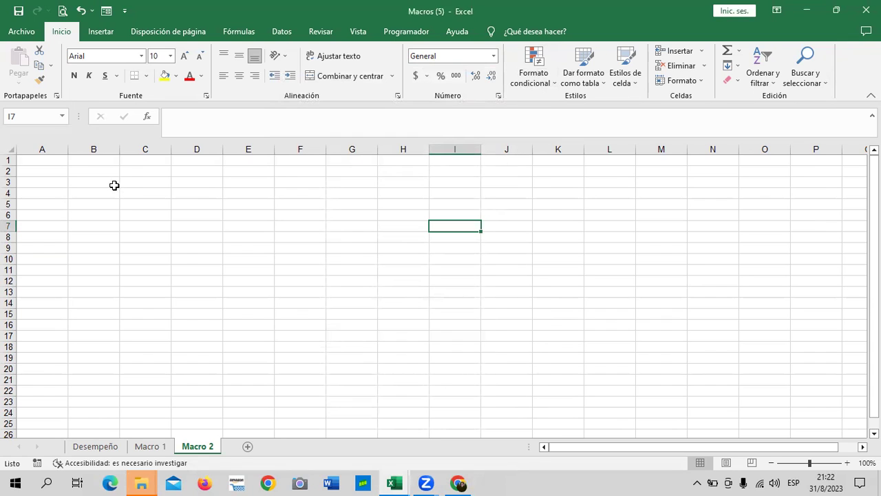
# - Scroll the Inglés Corporativo lesson to steps 5 and 6 on running and macro-enabled saving
pyautogui.click(460, 483)
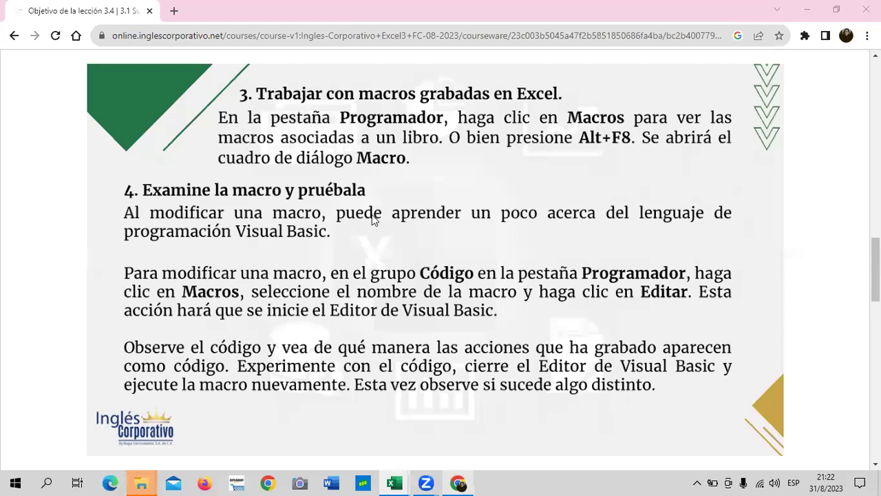
pyautogui.scroll(3, 367, 232)
pyautogui.scroll(-3, 367, 233)
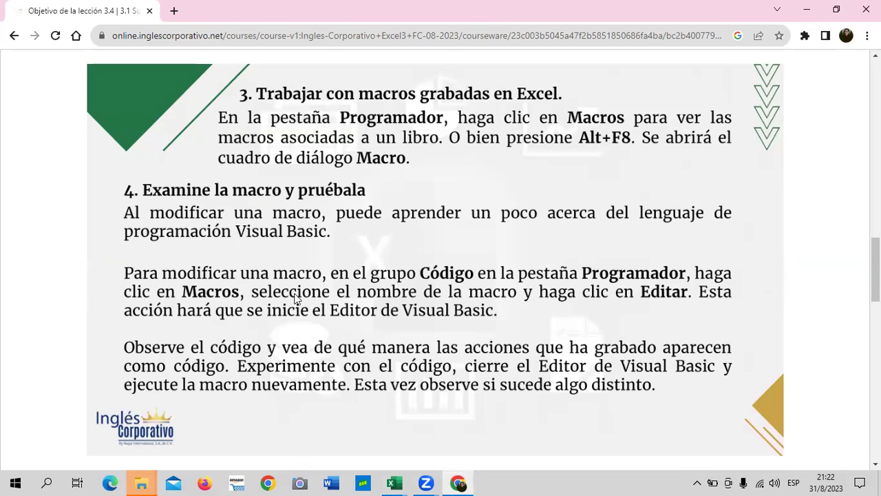
pyautogui.scroll(-1, 294, 300)
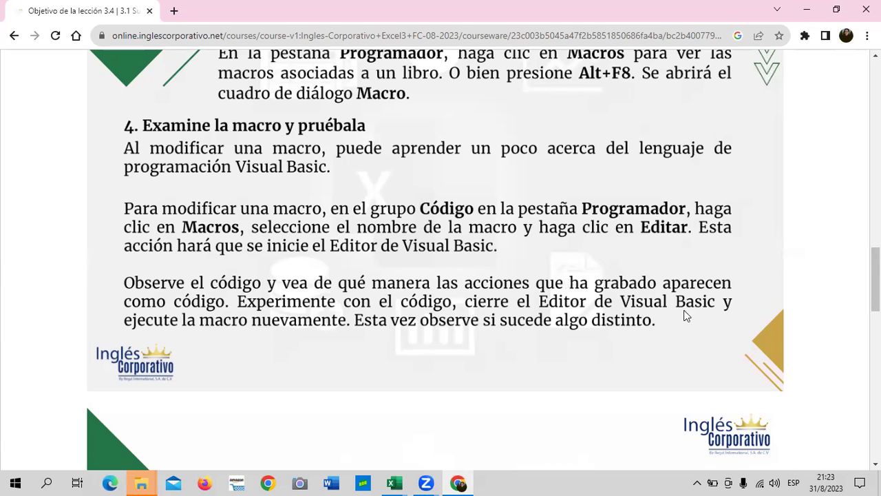
pyautogui.scroll(-1, 409, 321)
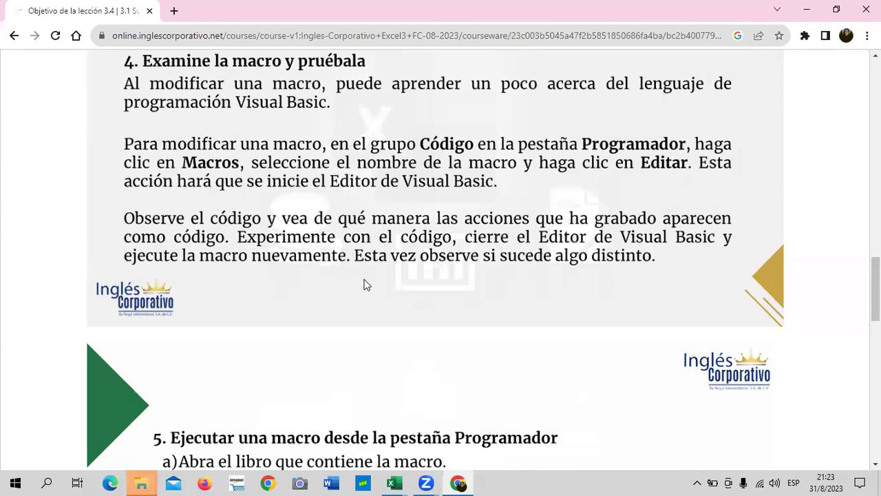
pyautogui.scroll(-1, 364, 284)
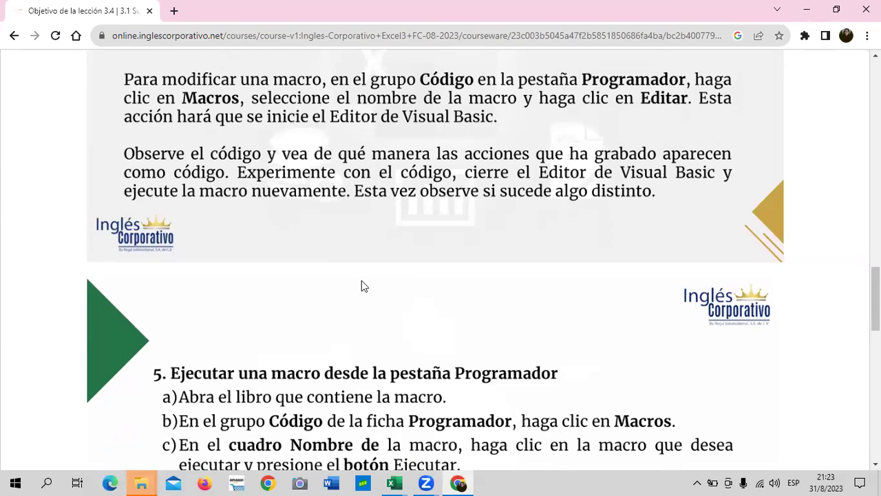
pyautogui.scroll(-1, 365, 286)
pyautogui.scroll(-1, 364, 286)
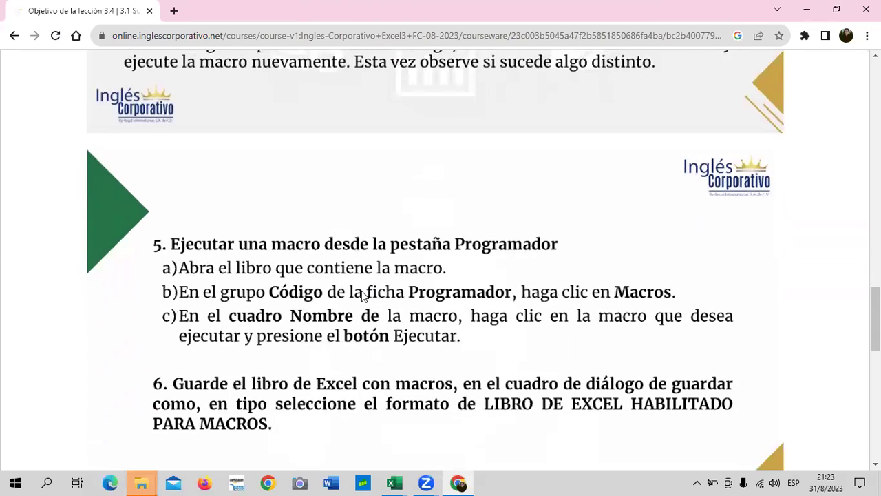
pyautogui.scroll(-1, 365, 293)
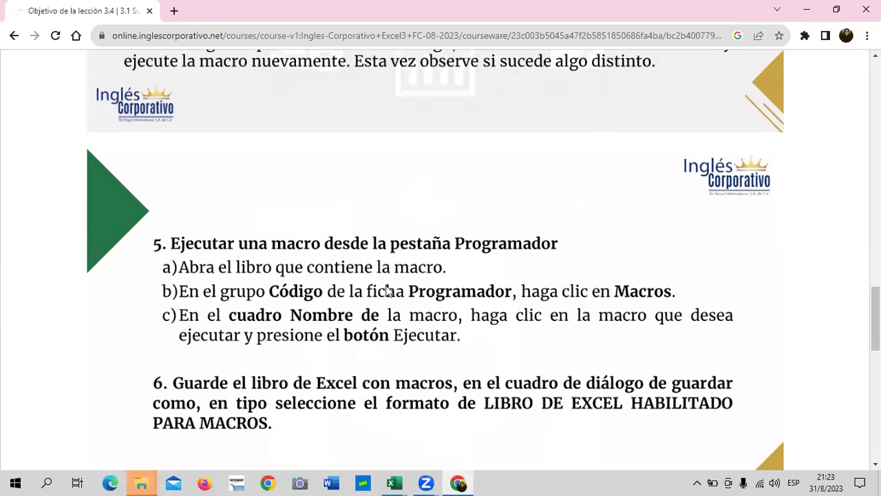
pyautogui.scroll(-1, 387, 291)
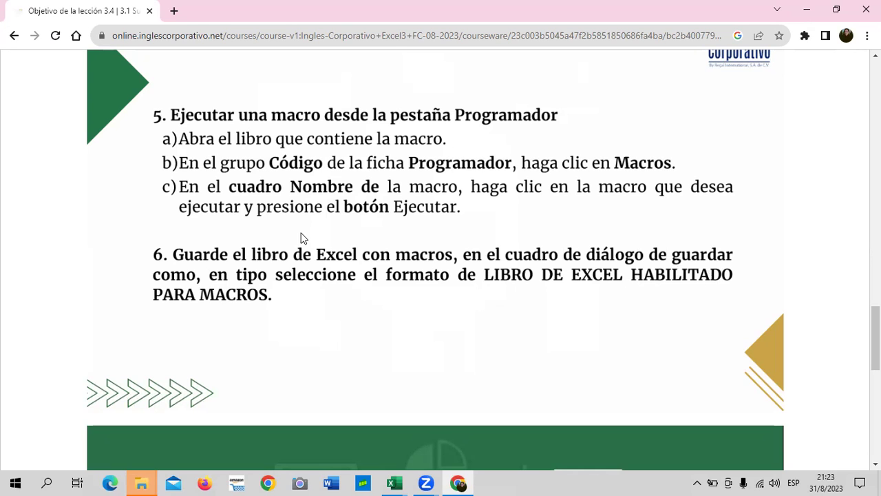
pyautogui.click(396, 481)
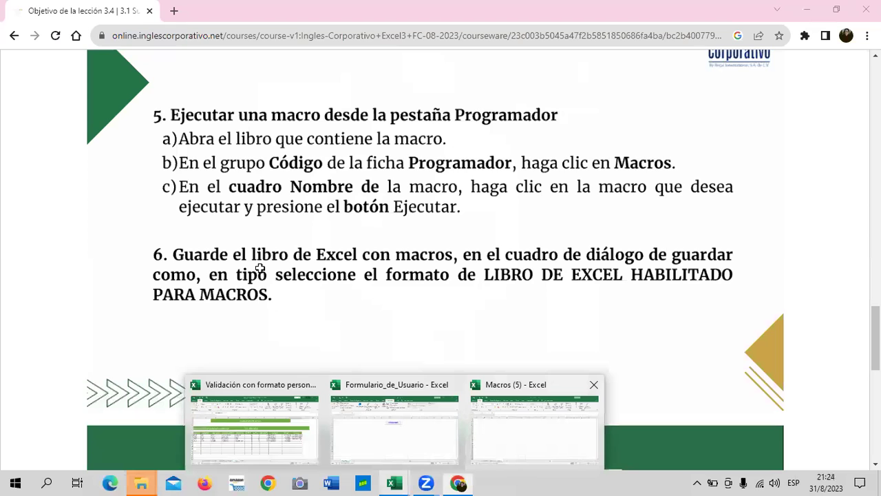
# - Check the Descargas folder holding Macros (5), then return to that workbook's Archivo page
pyautogui.click(534, 427)
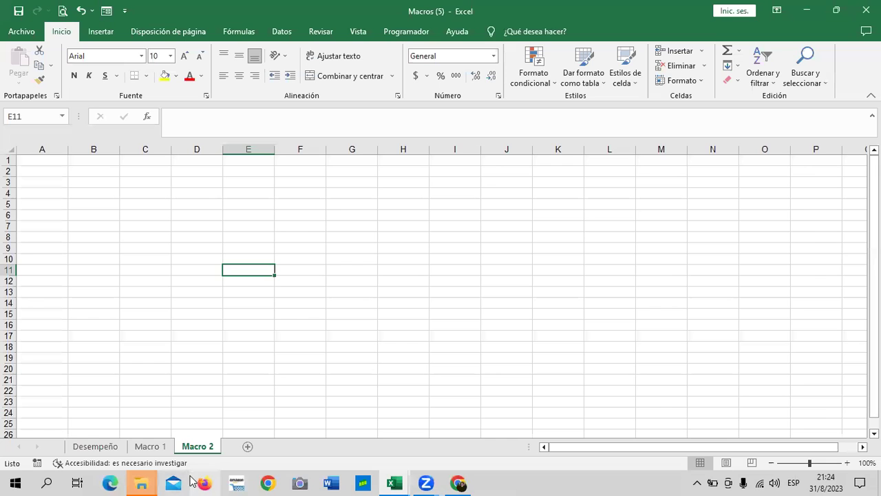
pyautogui.moveTo(141, 480)
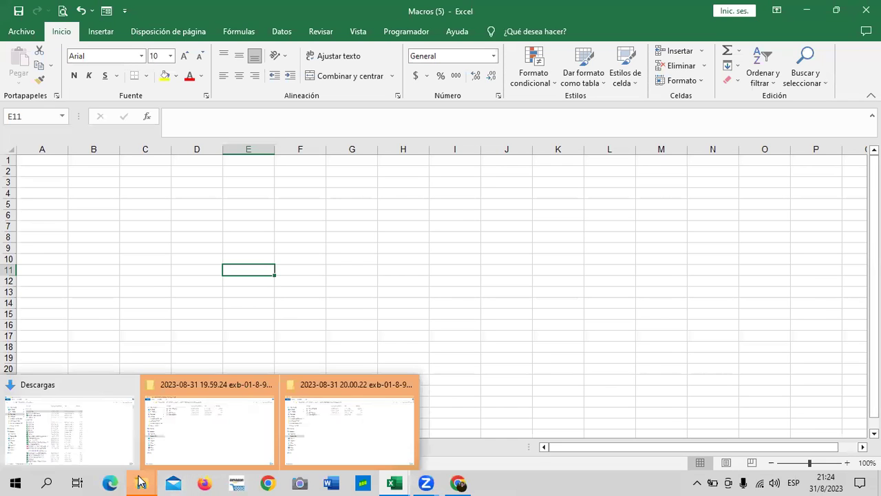
pyautogui.click(76, 413)
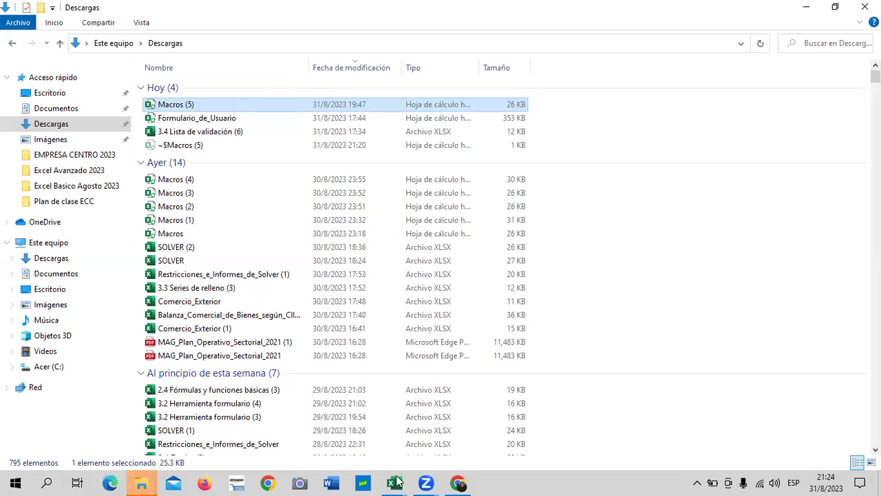
pyautogui.click(396, 482)
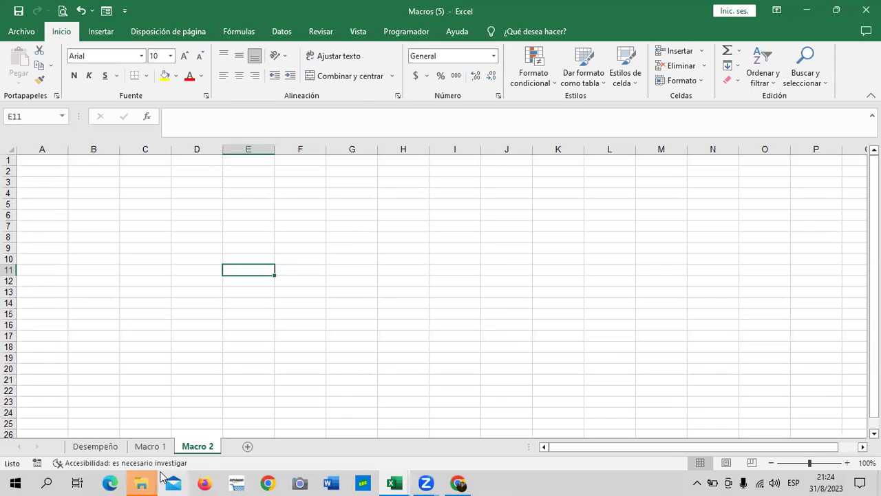
pyautogui.moveTo(145, 480)
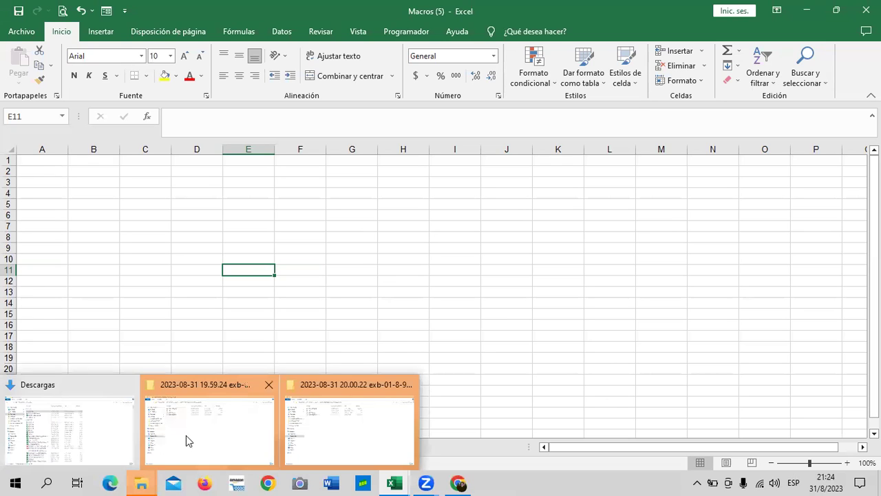
pyautogui.click(99, 437)
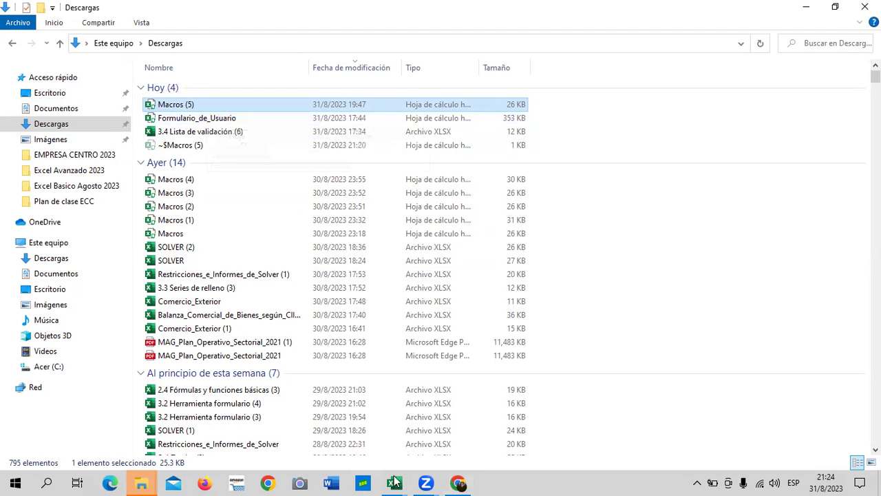
pyautogui.moveTo(395, 482)
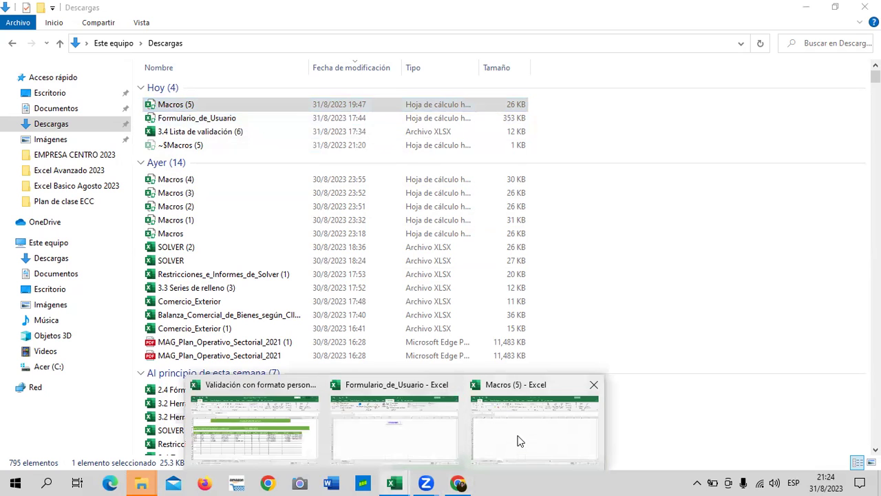
pyautogui.click(517, 442)
pyautogui.click(34, 35)
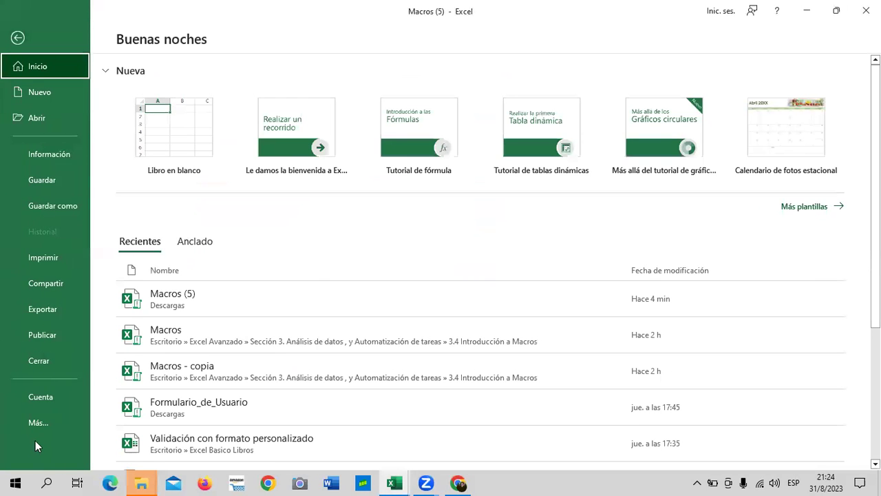
# - In Guardar como > Examinar, set Tipo to Libro de Excel habilitado para macros, then cancel back to the sheet
pyautogui.click(55, 205)
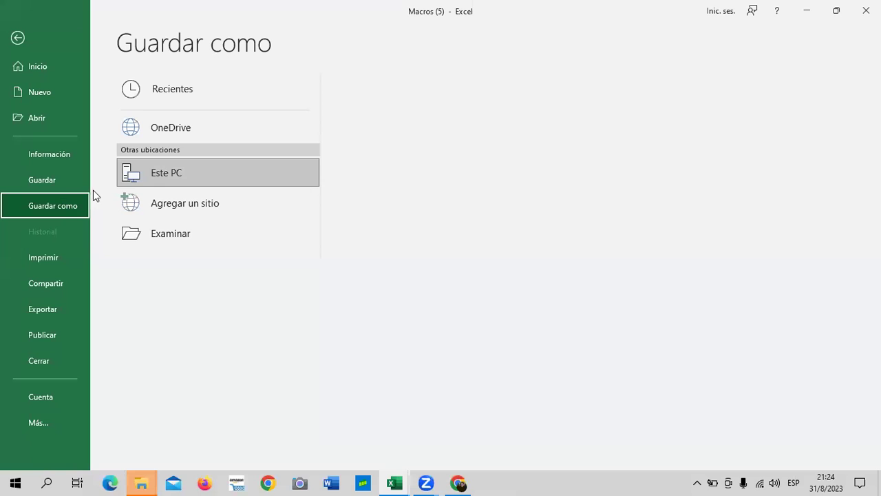
pyautogui.click(234, 236)
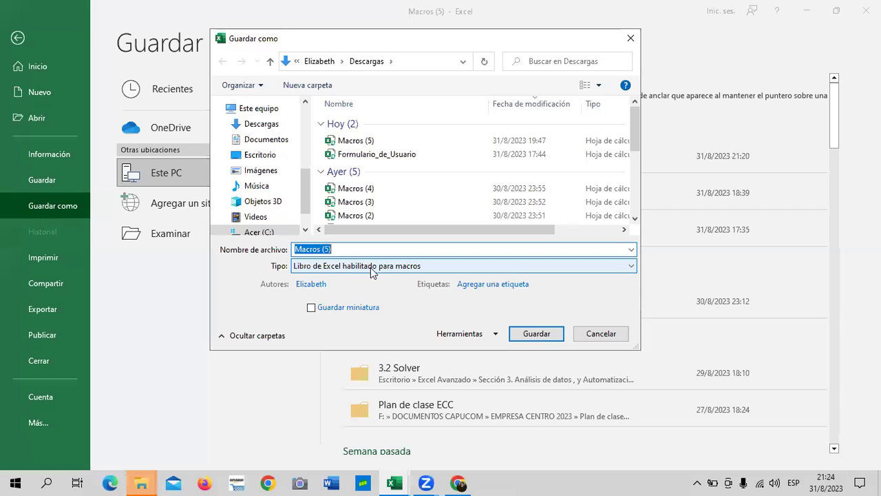
pyautogui.click(625, 270)
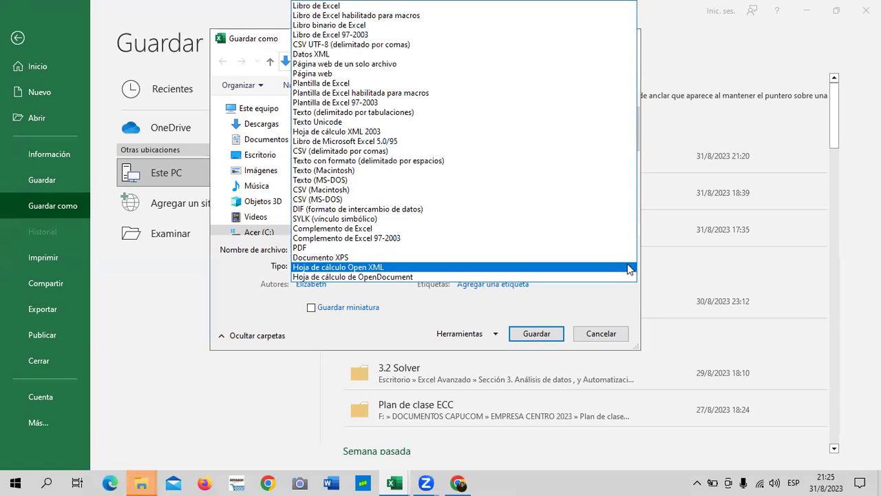
pyautogui.click(328, 7)
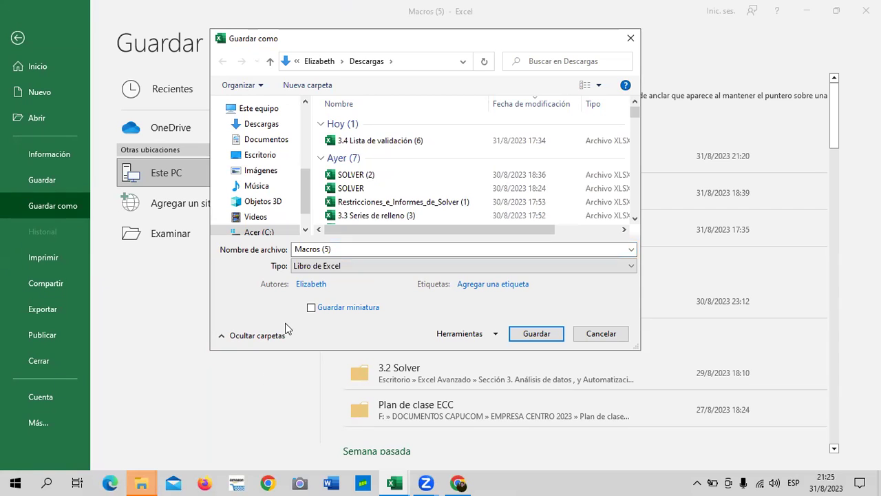
pyautogui.click(631, 267)
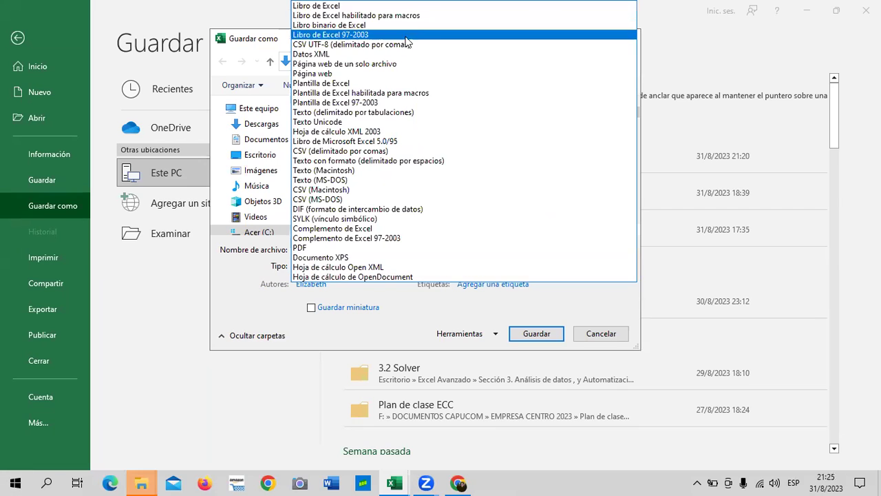
pyautogui.click(420, 16)
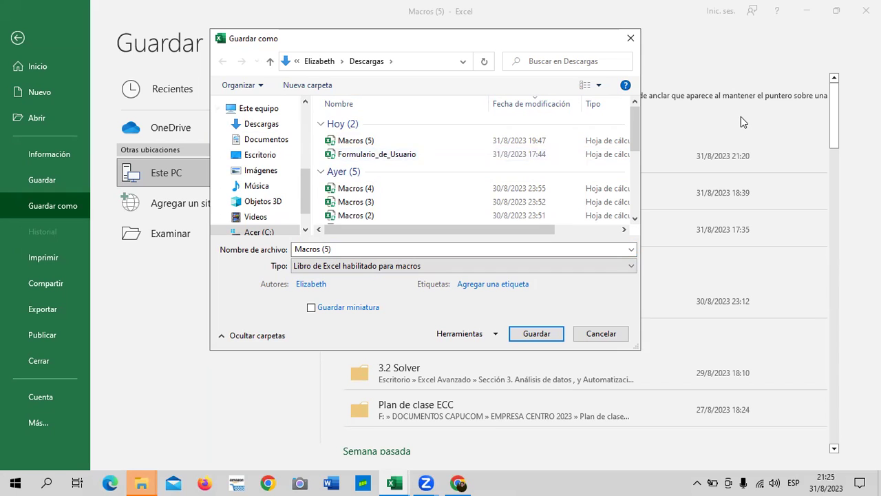
pyautogui.click(596, 337)
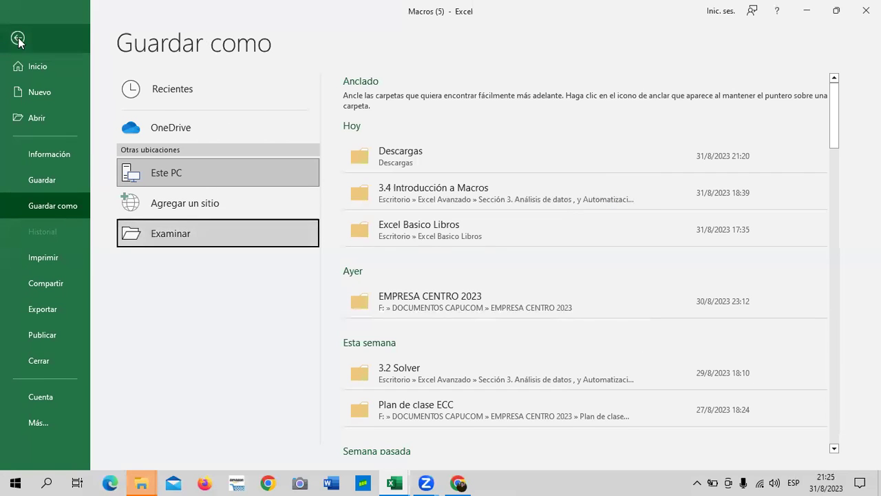
pyautogui.click(19, 38)
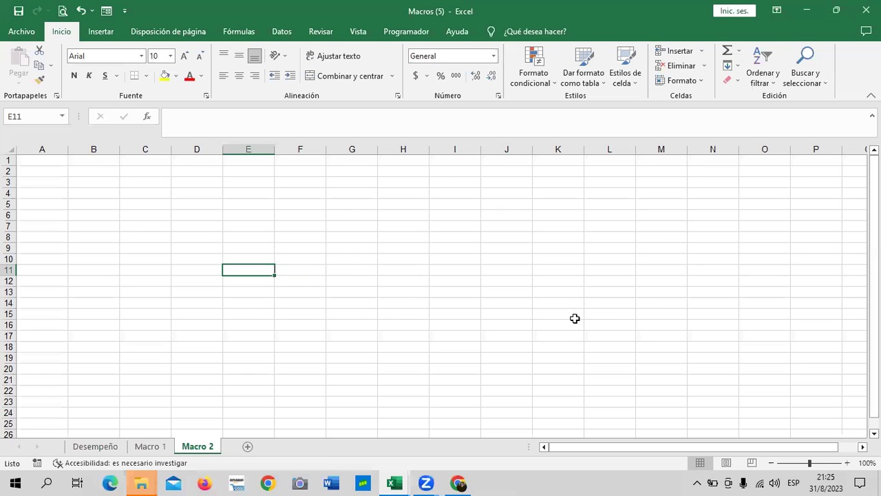
# - In the Chrome course page, advance with Siguiente to the Introducción a Macros lesson
pyautogui.click(463, 482)
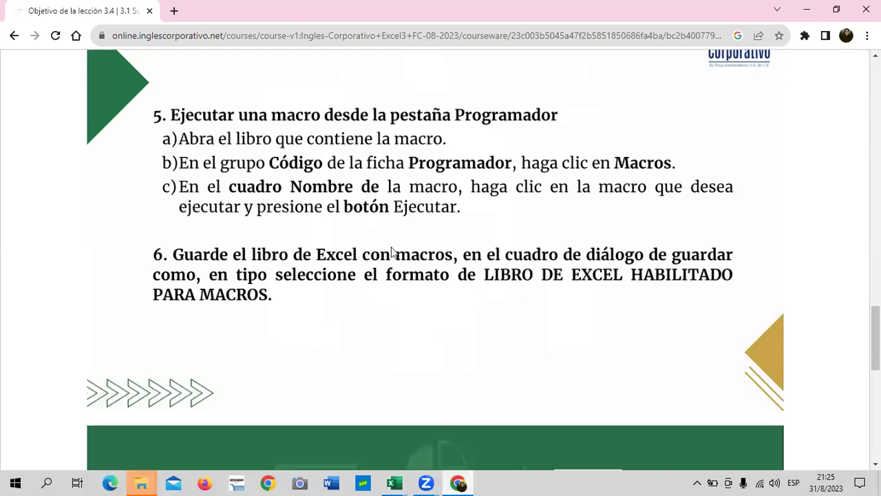
pyautogui.scroll(-5, 391, 252)
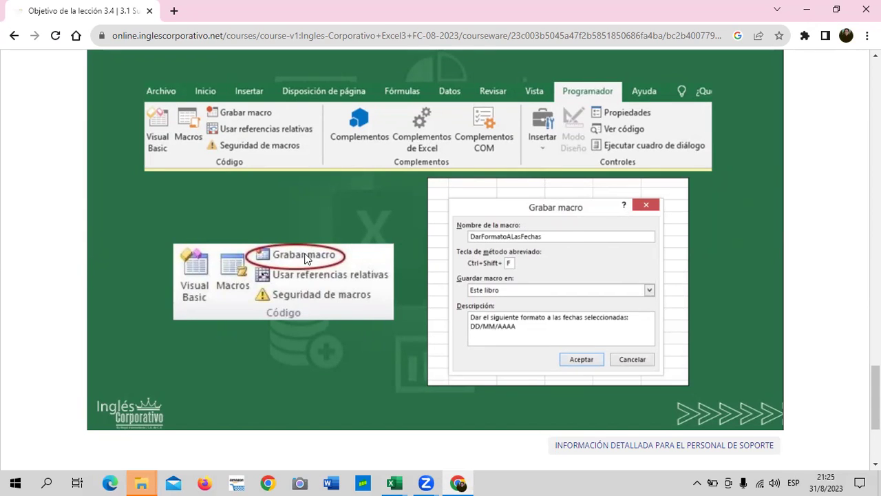
pyautogui.scroll(-2, 311, 314)
pyautogui.scroll(-1, 311, 317)
pyautogui.click(468, 308)
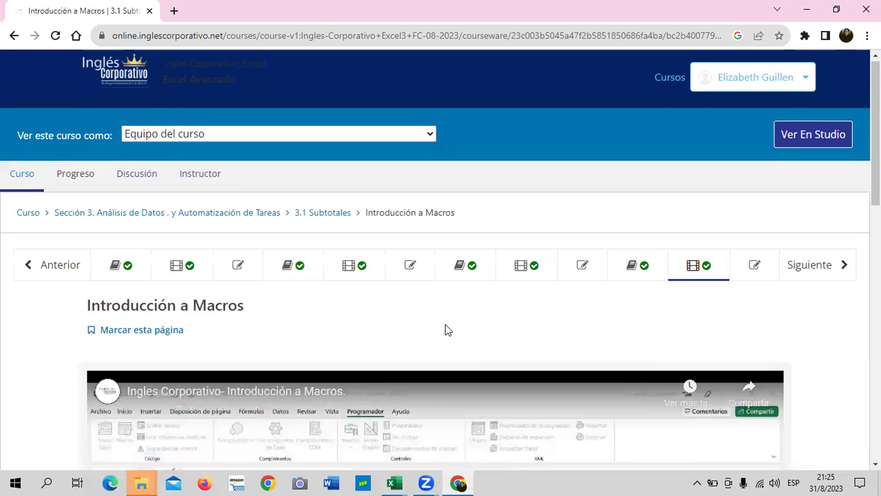
# - Play the Introducción a Macros YouTube video showing the 'Desempeño de Ventas 2022' sheet
pyautogui.scroll(-2, 445, 331)
pyautogui.scroll(-2, 445, 330)
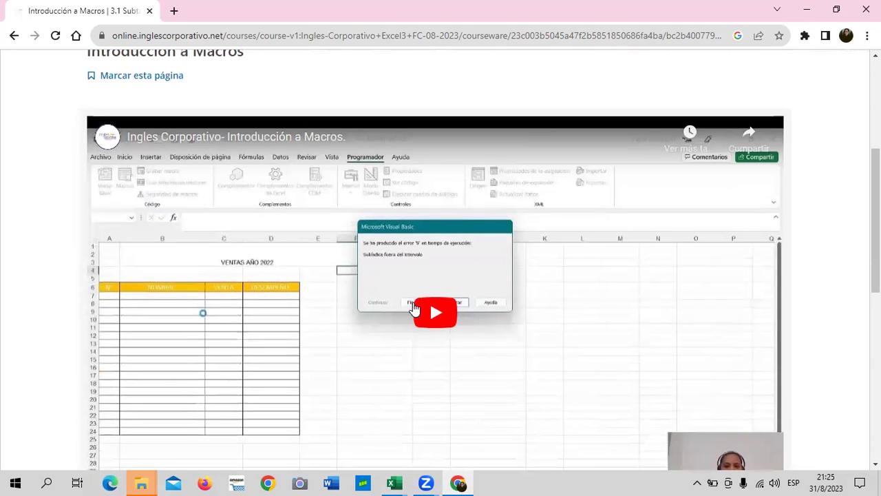
pyautogui.scroll(-2, 494, 427)
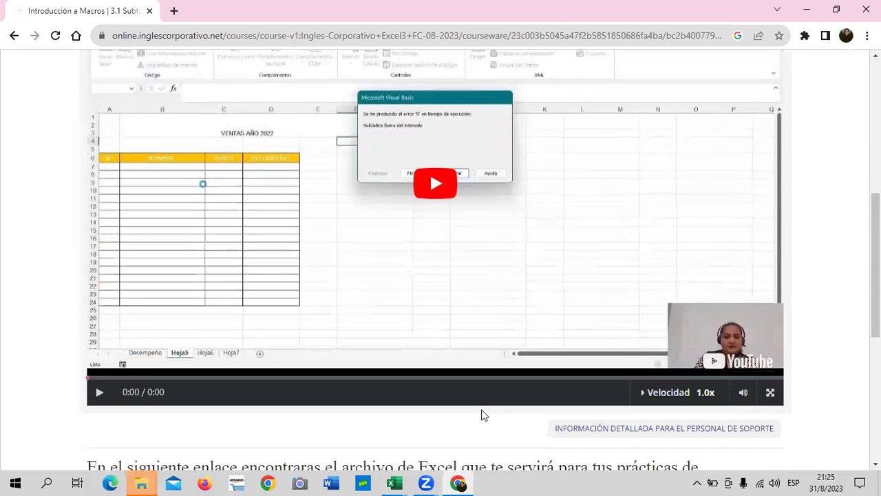
pyautogui.scroll(2, 471, 378)
pyautogui.click(435, 312)
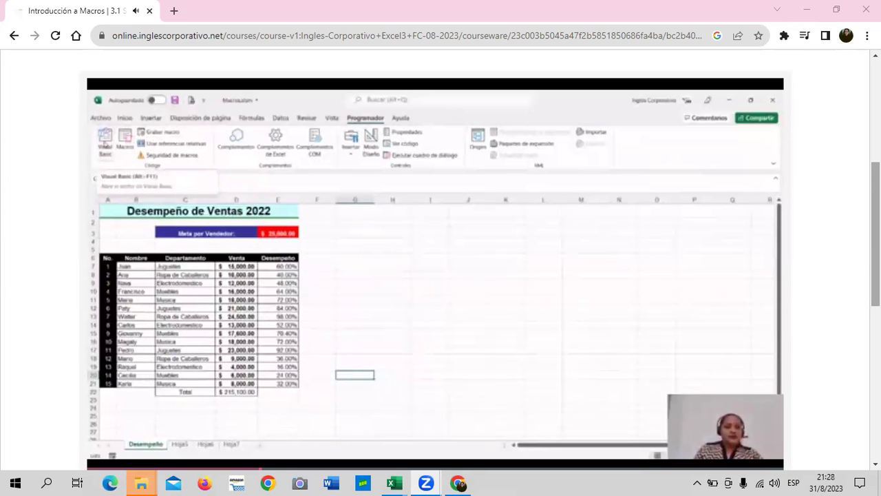
pyautogui.scroll(-1, 435, 262)
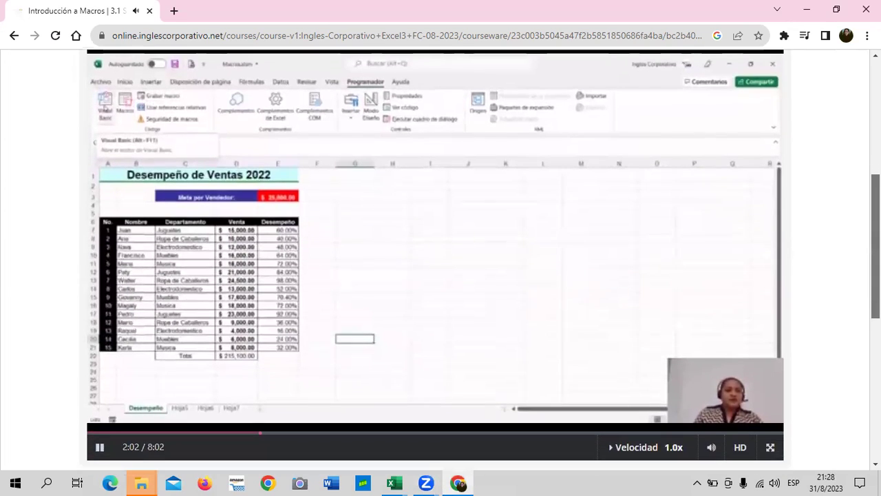
pyautogui.scroll(-1, 435, 261)
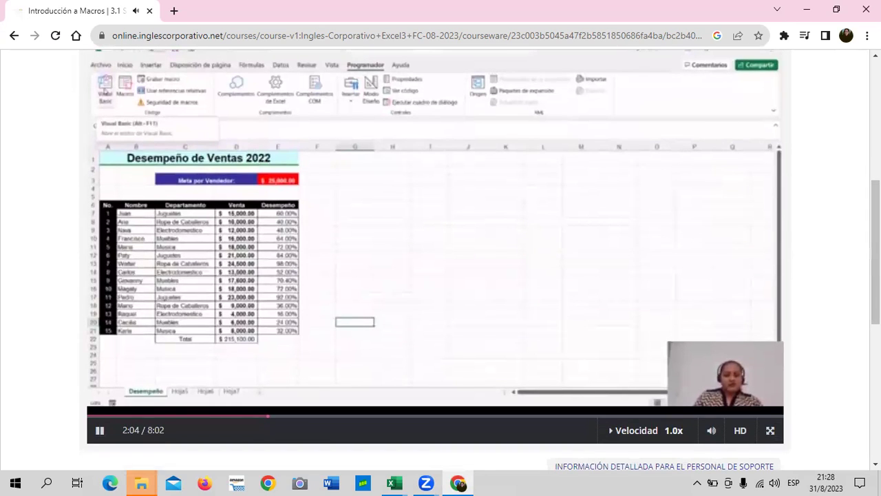
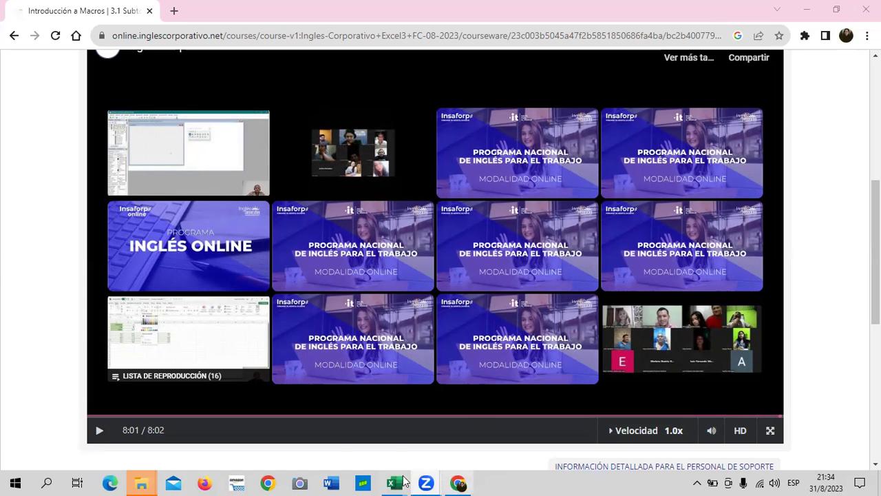
# - Bring the Macros (5) workbook forward and select cell D4 on the Macro 2 sheet
pyautogui.moveTo(405, 481)
pyautogui.click(516, 438)
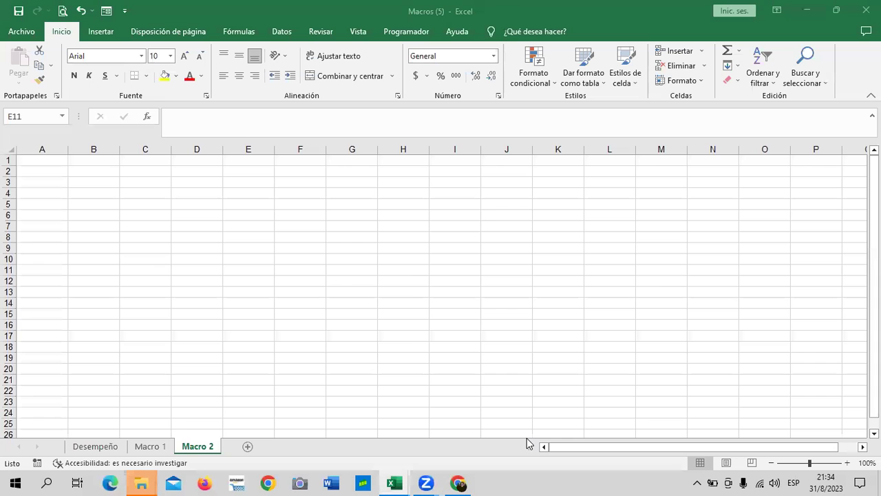
pyautogui.click(179, 192)
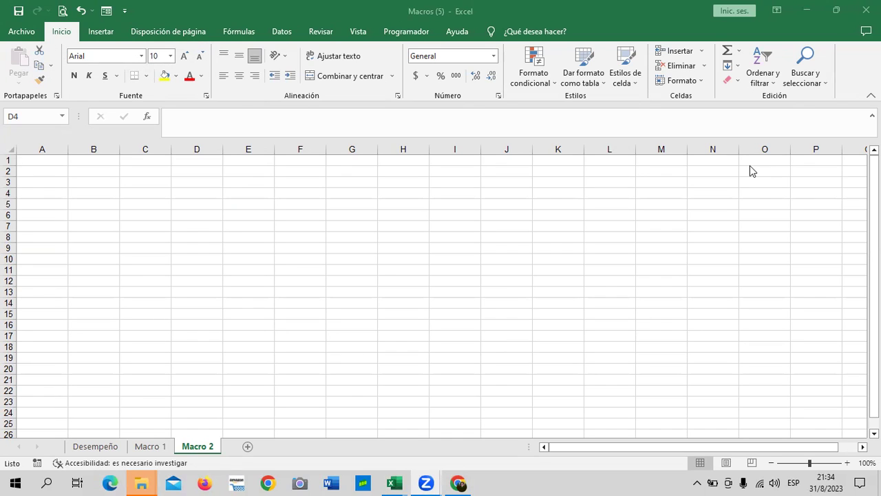
# - Review the Macro 1 and Desempeño sheets, then return to empty Macro 2 with Programador shown
pyautogui.click(164, 449)
pyautogui.click(94, 447)
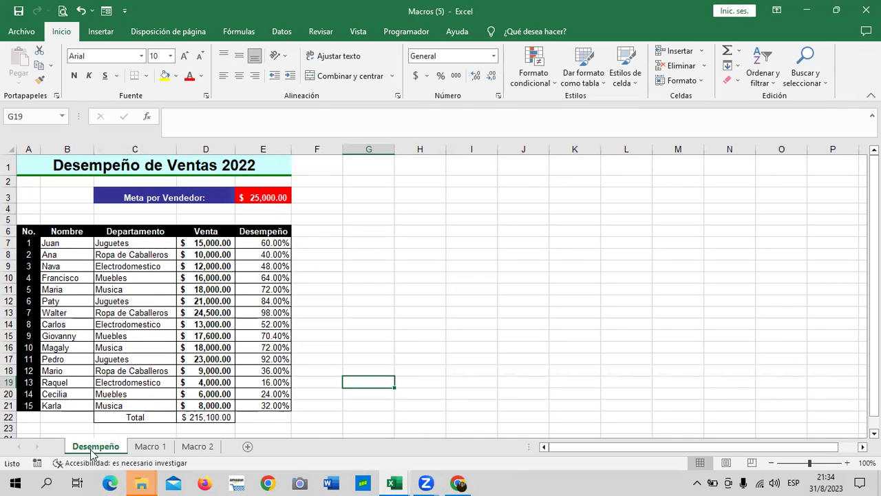
pyautogui.click(153, 447)
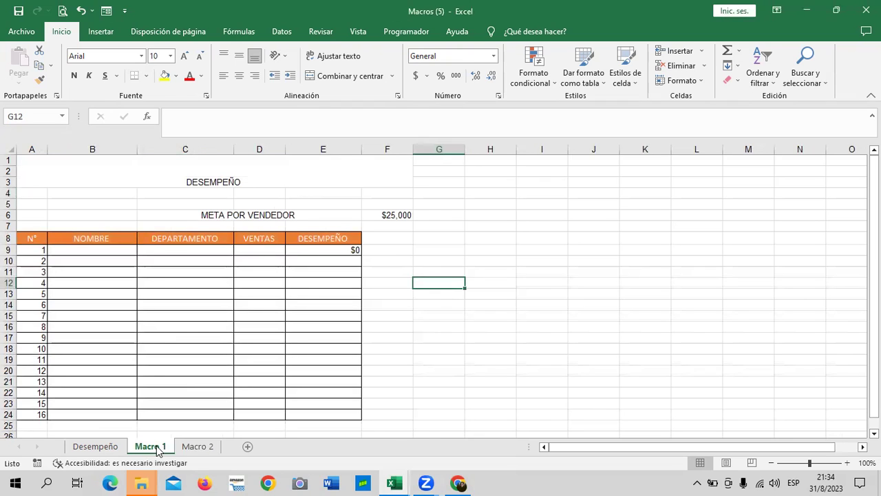
pyautogui.click(196, 449)
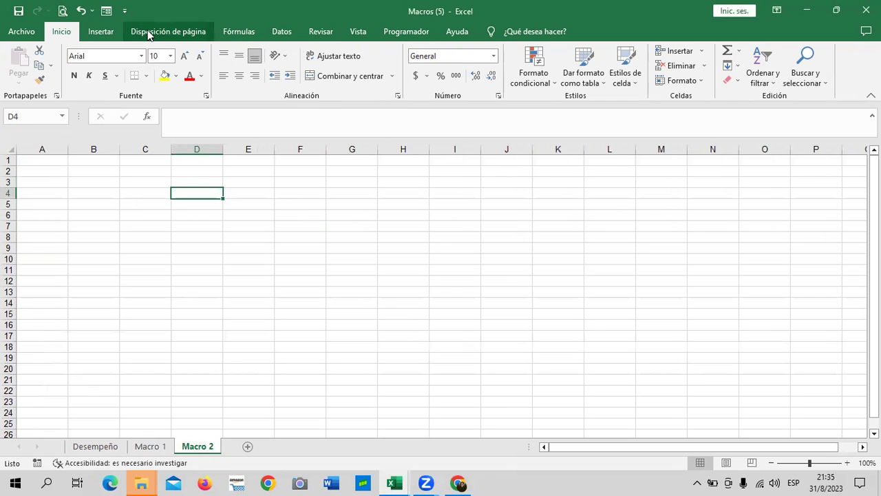
pyautogui.click(401, 34)
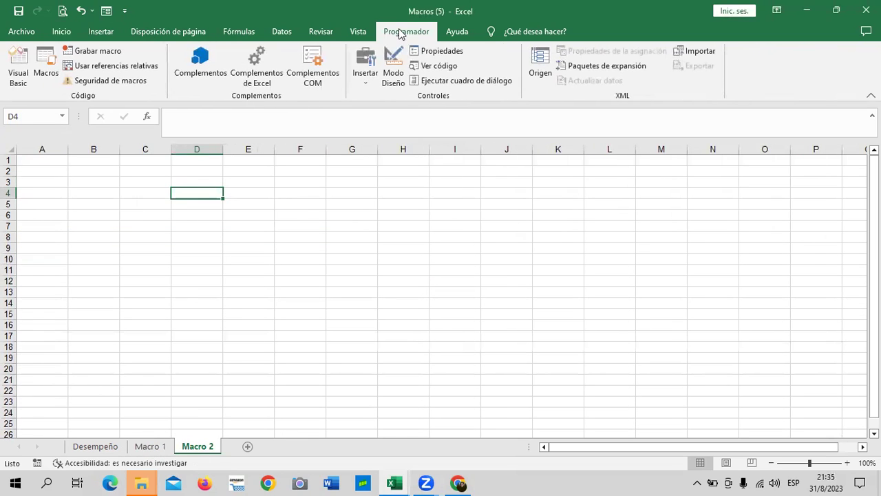
# - Run the DESEMPEÑO macro on Macro 2 and debug the resulting runtime error 9
pyautogui.click(48, 62)
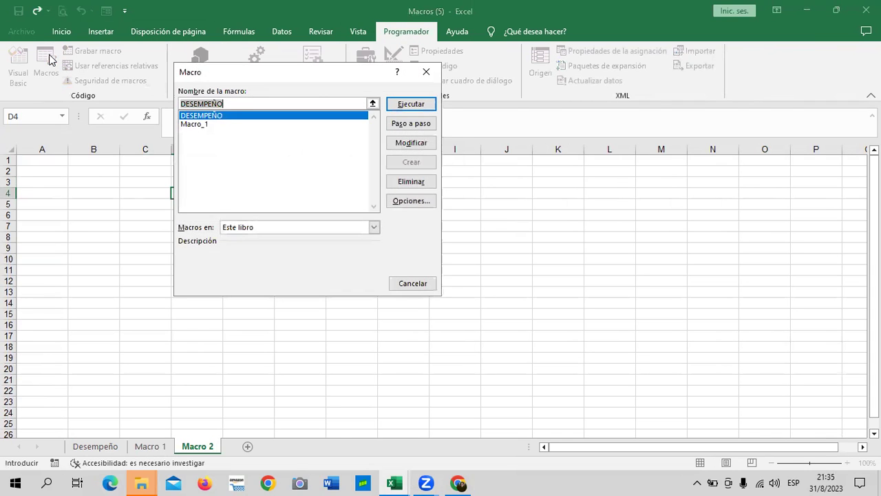
pyautogui.moveTo(308, 72); pyautogui.dragTo(622, 130)
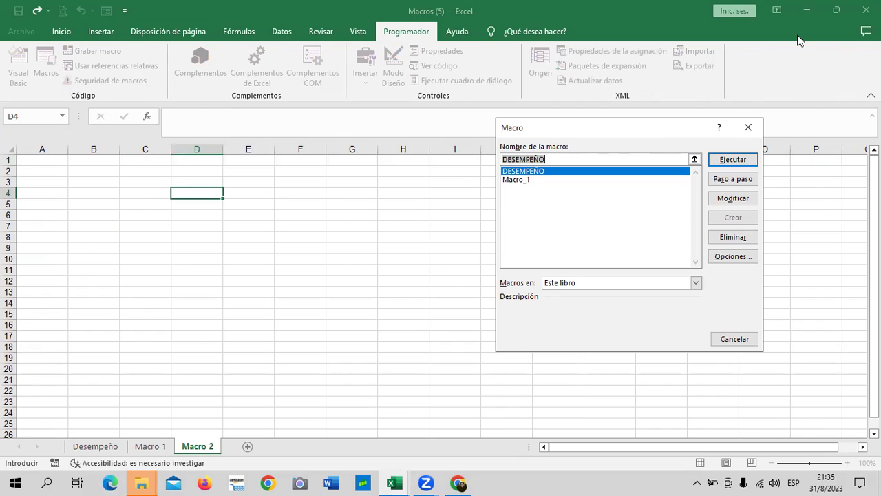
pyautogui.click(732, 160)
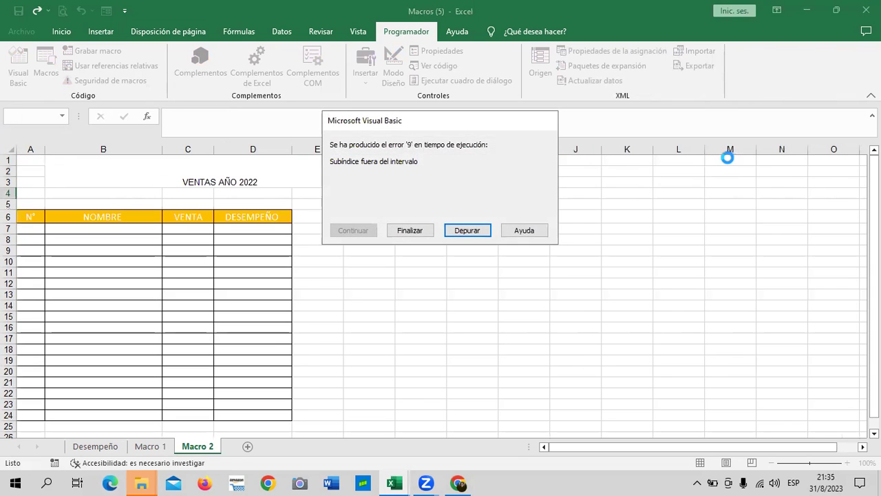
pyautogui.moveTo(489, 124); pyautogui.dragTo(571, 168)
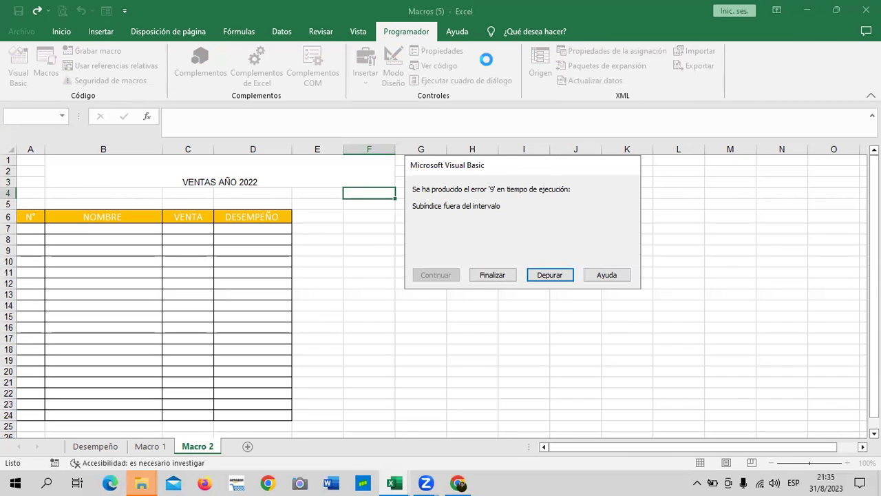
pyautogui.click(551, 277)
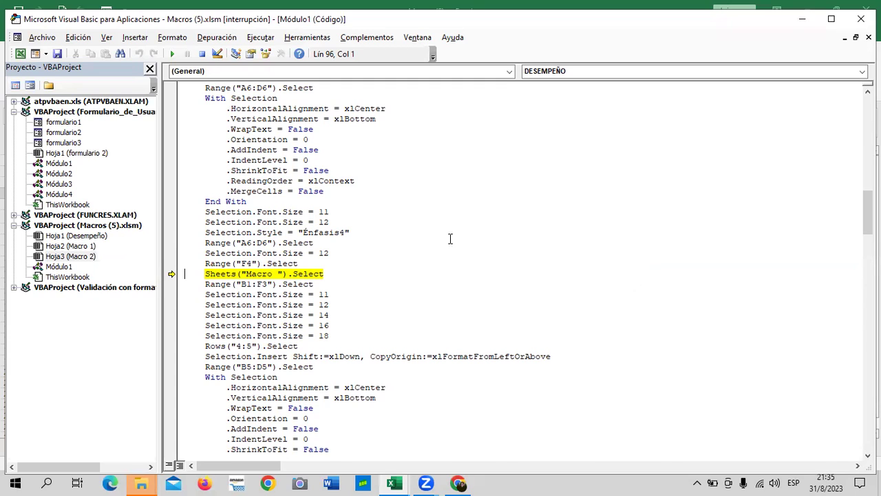
# - Correct the failing line's sheet name from "Macro " to "Macro 1"
pyautogui.click(277, 273)
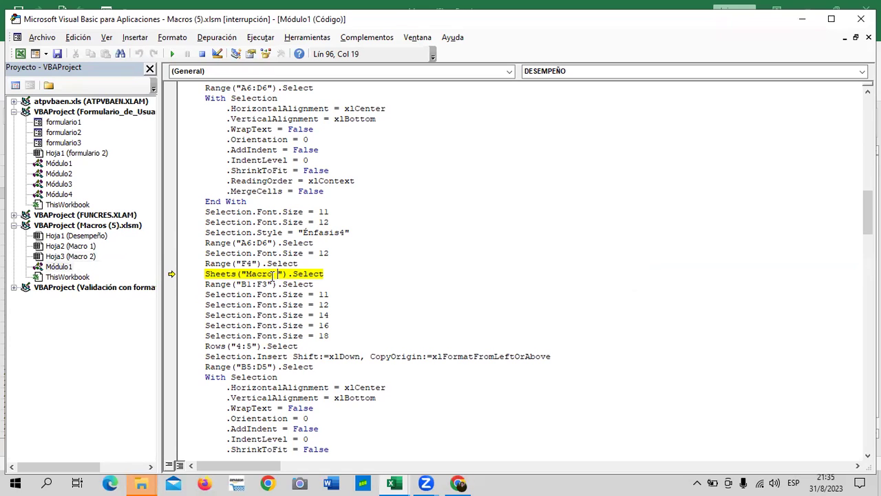
pyautogui.write('1')
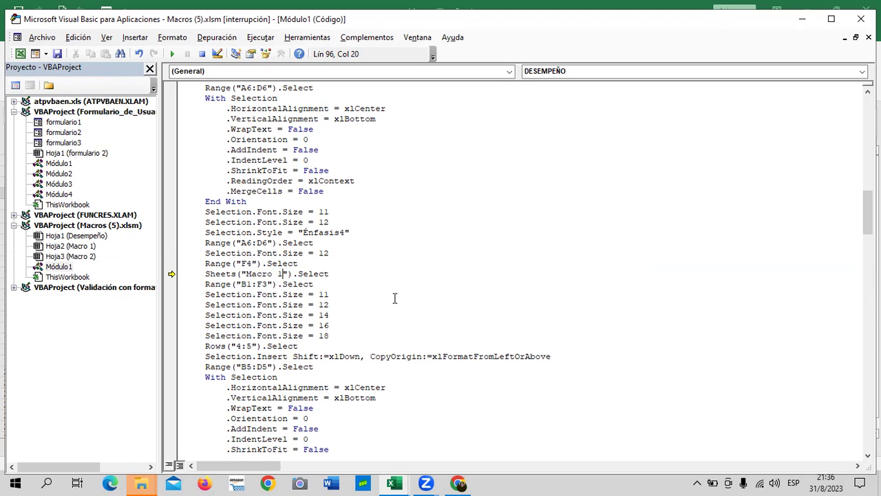
pyautogui.scroll(5, 417, 263)
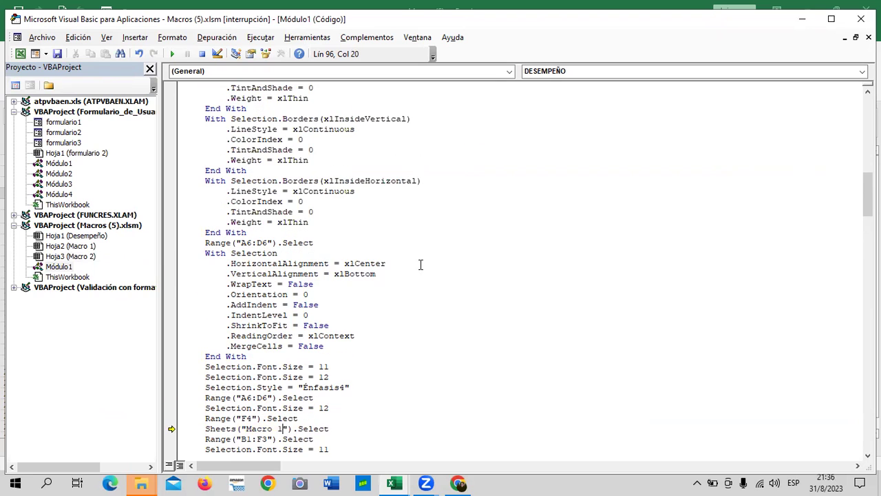
pyautogui.scroll(3, 420, 265)
pyautogui.scroll(4, 421, 264)
pyautogui.scroll(4, 422, 264)
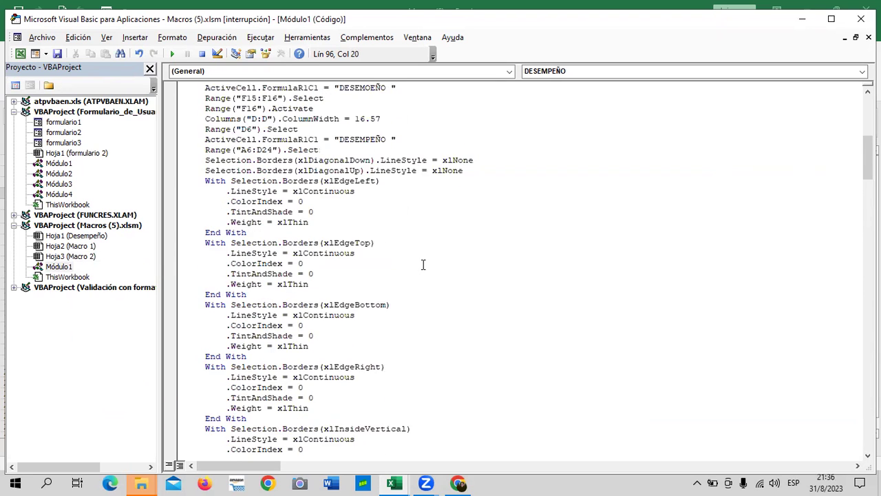
pyautogui.scroll(3, 423, 264)
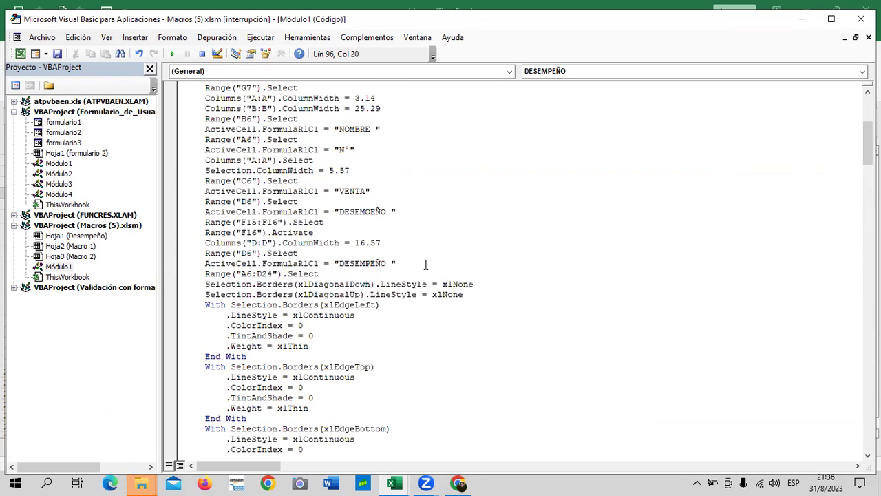
pyautogui.scroll(1, 425, 264)
pyautogui.scroll(1, 425, 264)
pyautogui.scroll(-1, 425, 264)
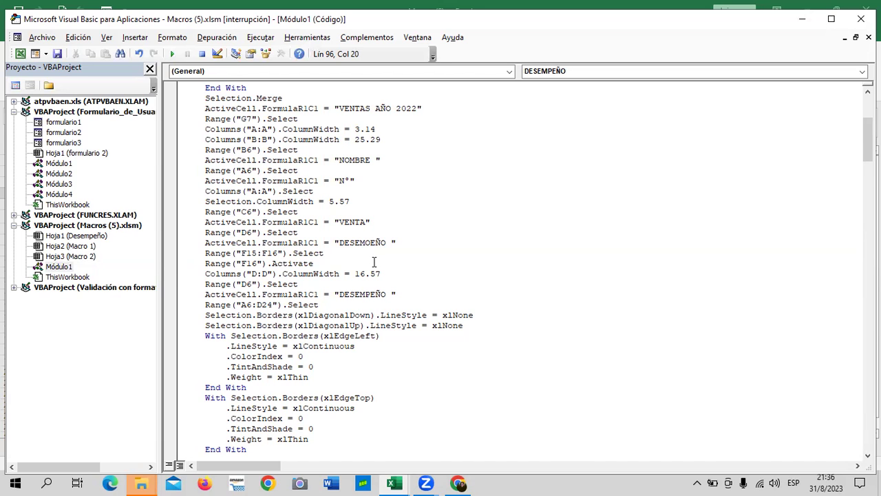
pyautogui.scroll(-2, 374, 262)
pyautogui.scroll(-2, 375, 263)
pyautogui.scroll(-7, 374, 262)
pyautogui.scroll(-5, 375, 262)
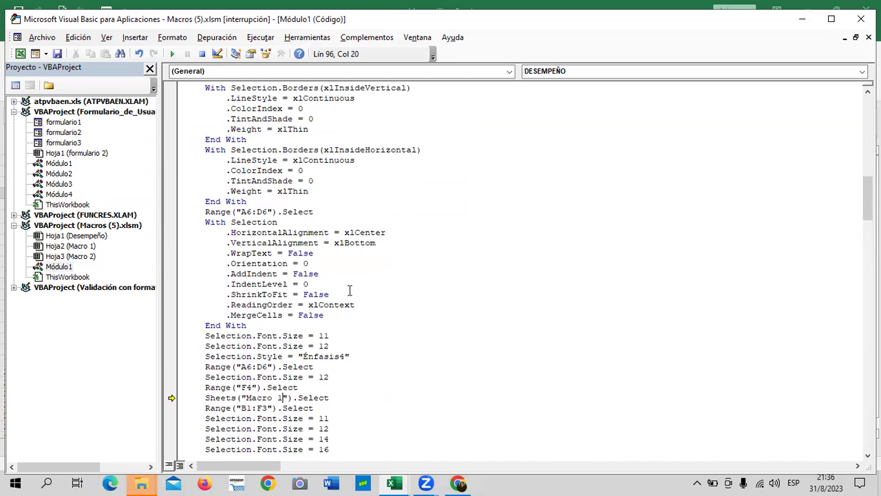
pyautogui.scroll(-4, 375, 269)
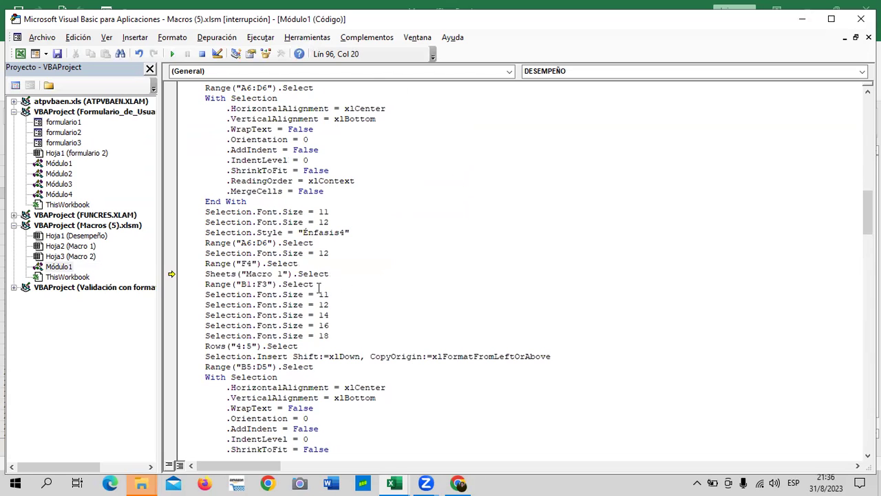
pyautogui.scroll(-3, 321, 287)
pyautogui.scroll(-3, 324, 285)
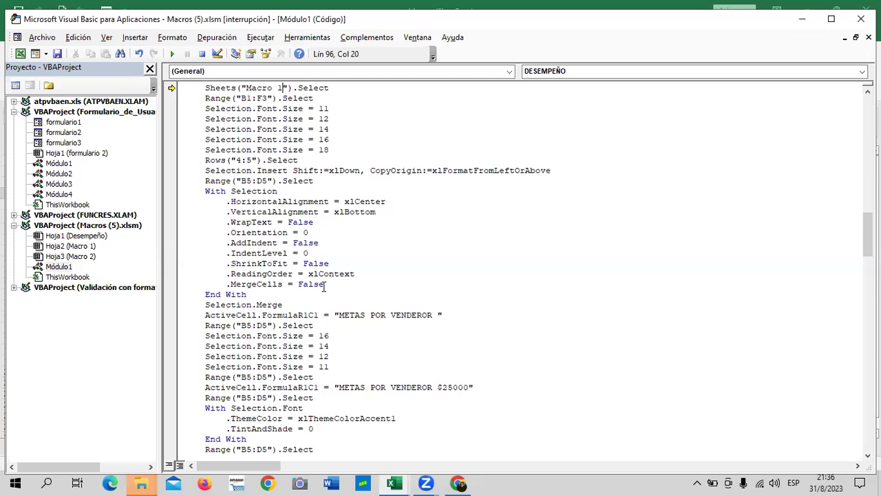
pyautogui.scroll(-3, 324, 285)
pyautogui.scroll(-3, 324, 285)
pyautogui.scroll(-4, 324, 286)
pyautogui.scroll(-3, 324, 286)
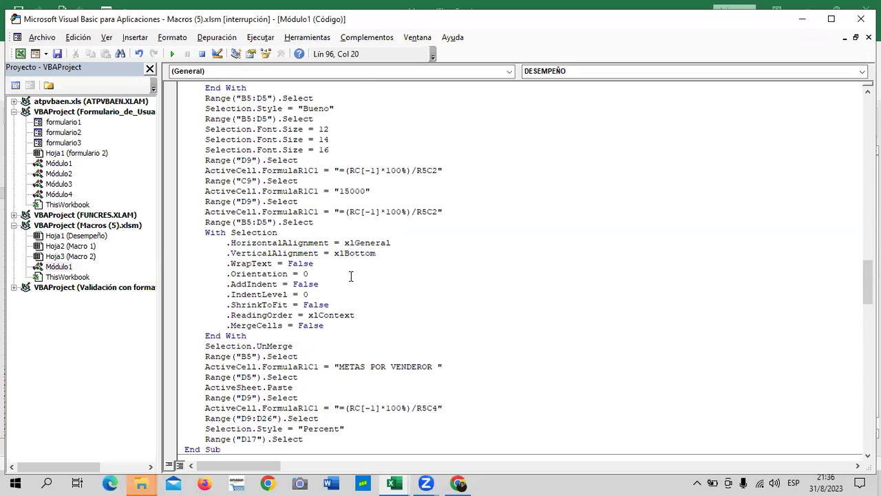
pyautogui.scroll(-2, 353, 276)
pyautogui.scroll(-3, 356, 274)
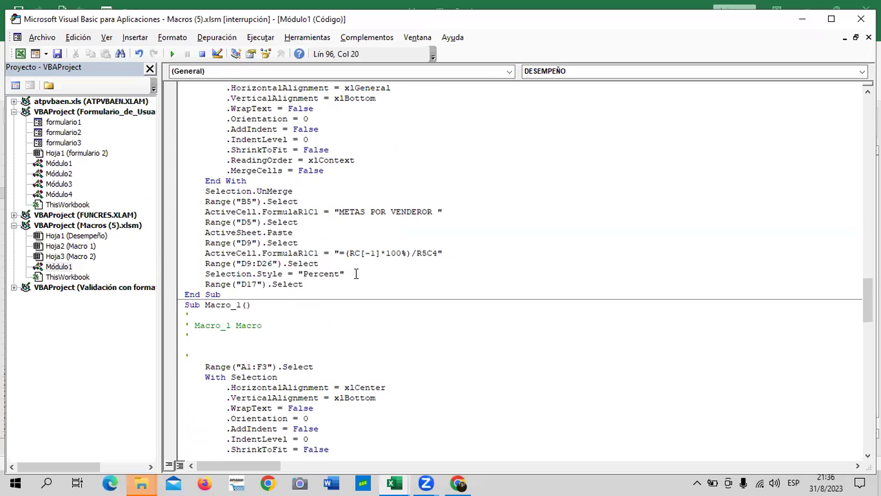
pyautogui.scroll(-1, 356, 274)
pyautogui.scroll(-3, 355, 274)
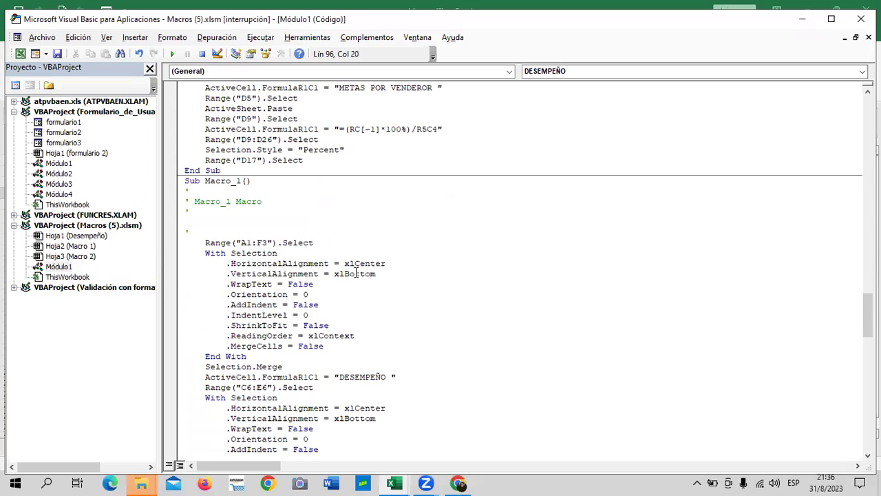
pyautogui.scroll(5, 356, 274)
pyautogui.scroll(5, 356, 273)
pyautogui.scroll(5, 356, 273)
pyautogui.scroll(5, 357, 273)
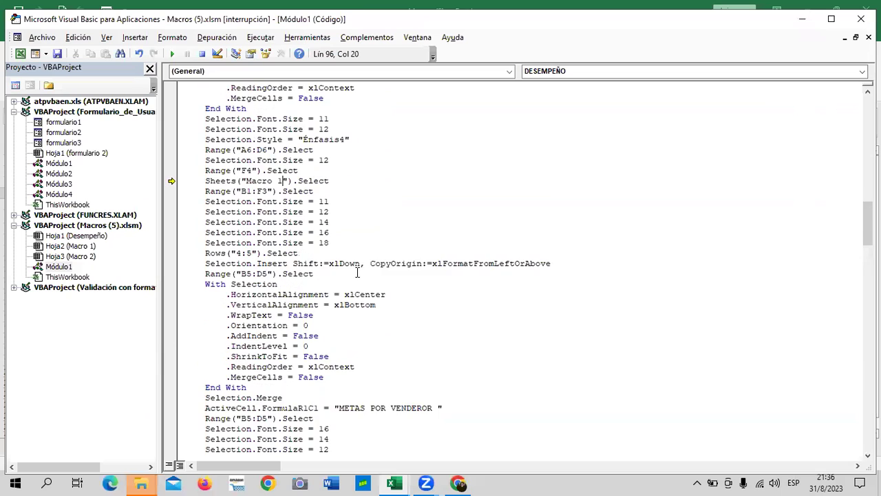
pyautogui.scroll(4, 358, 273)
pyautogui.scroll(5, 356, 269)
pyautogui.scroll(4, 355, 268)
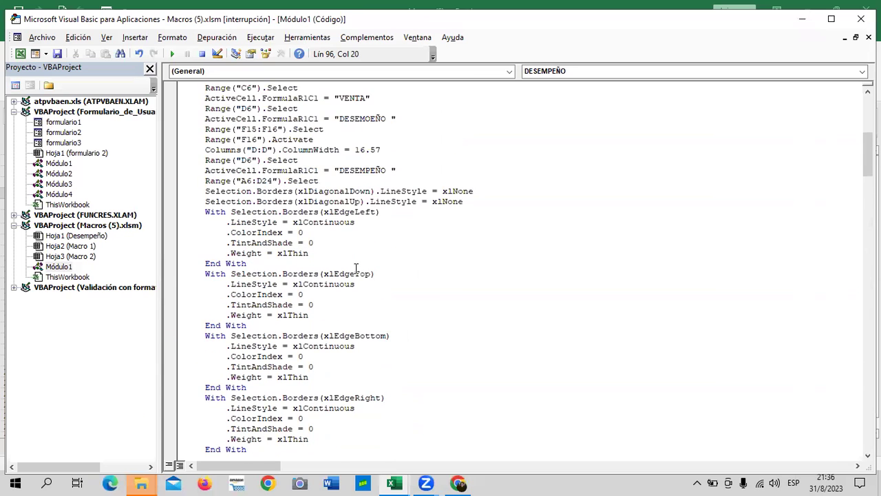
pyautogui.scroll(5, 356, 268)
pyautogui.scroll(4, 356, 269)
pyautogui.scroll(1, 356, 268)
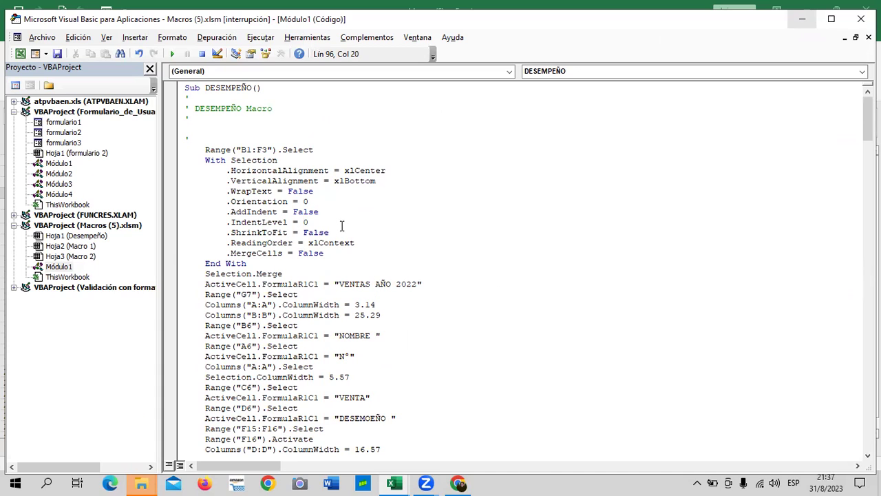
# - Close the VBA editor, stop the debugger, and add a new blank sheet
pyautogui.click(859, 19)
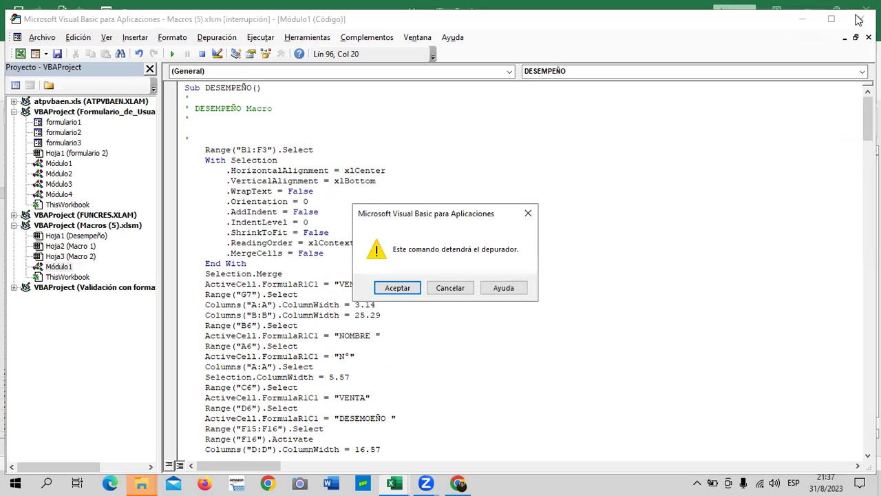
pyautogui.click(388, 286)
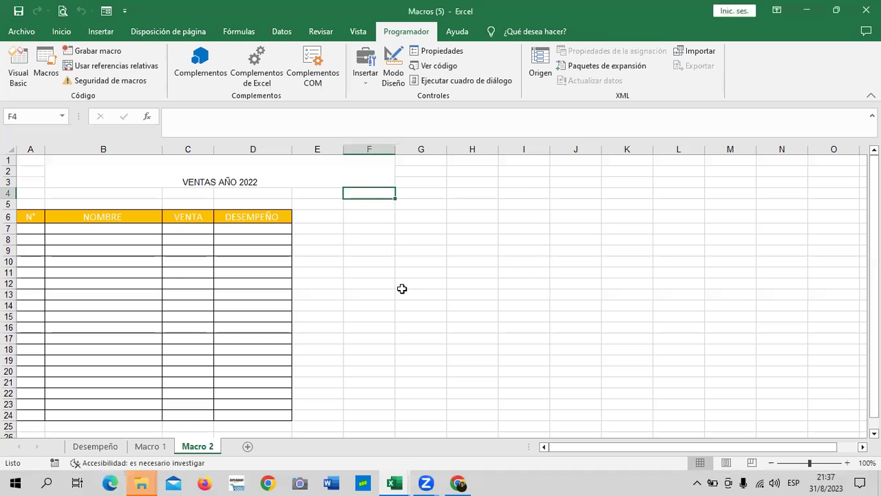
pyautogui.click(248, 446)
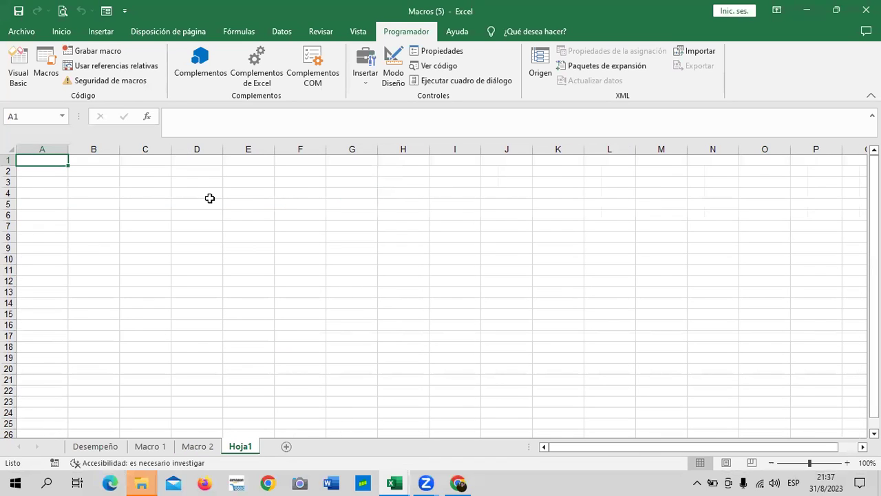
# - Run the DESEMPEÑO macro again and end it at the runtime error 1004
pyautogui.click(49, 61)
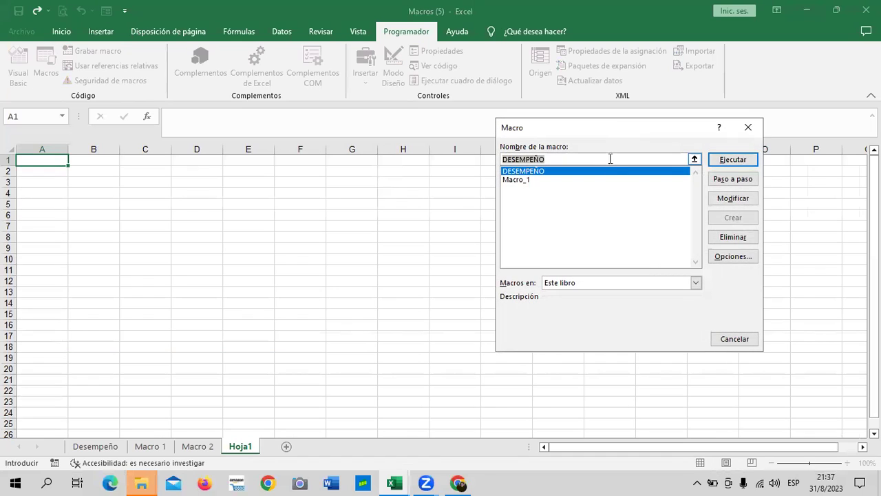
pyautogui.click(721, 159)
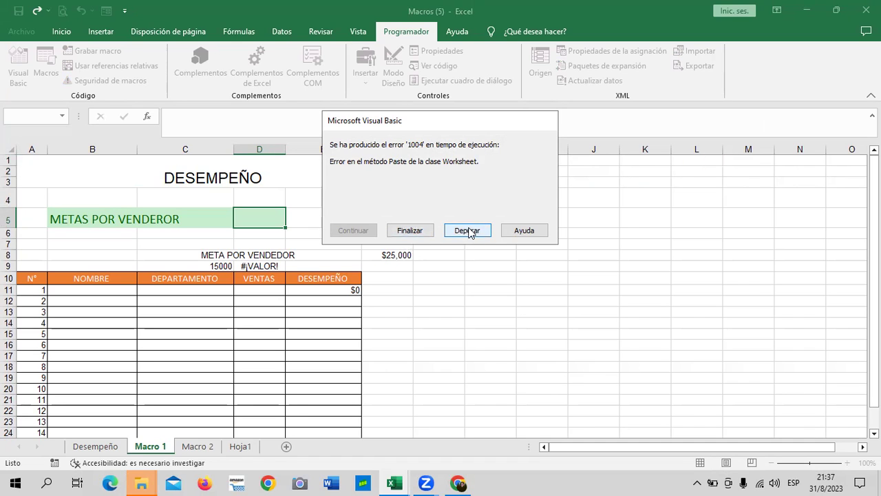
pyautogui.click(421, 230)
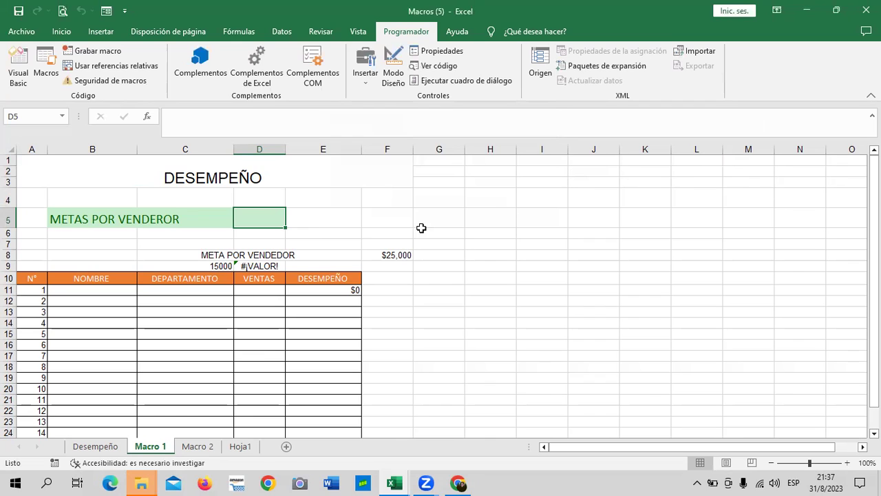
# - Check the 15000 value in C9, compare Macro 1, Macro 2 and Hoja1, and add Hoja2
pyautogui.click(223, 267)
pyautogui.scroll(-1, 266, 313)
pyautogui.scroll(-4, 267, 313)
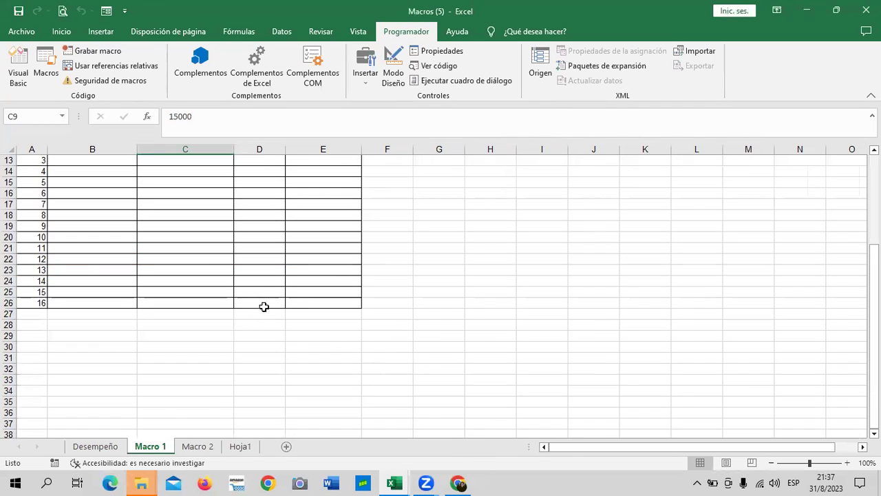
pyautogui.scroll(3, 263, 305)
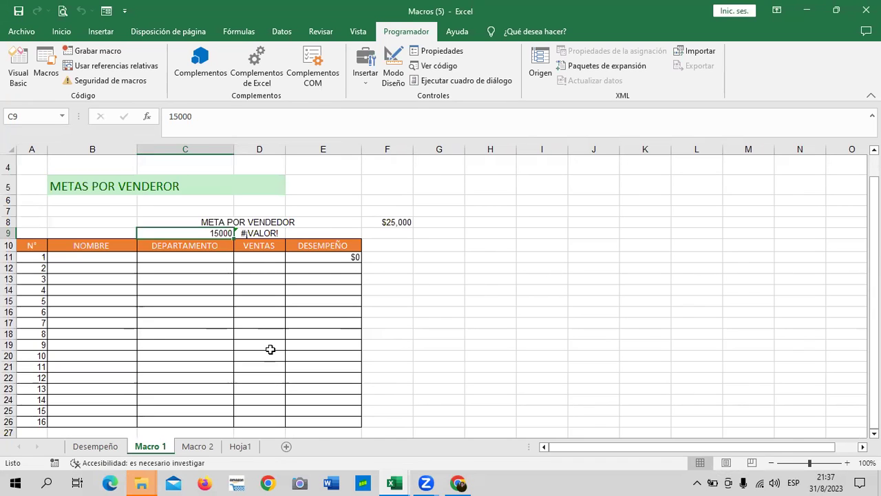
pyautogui.click(199, 447)
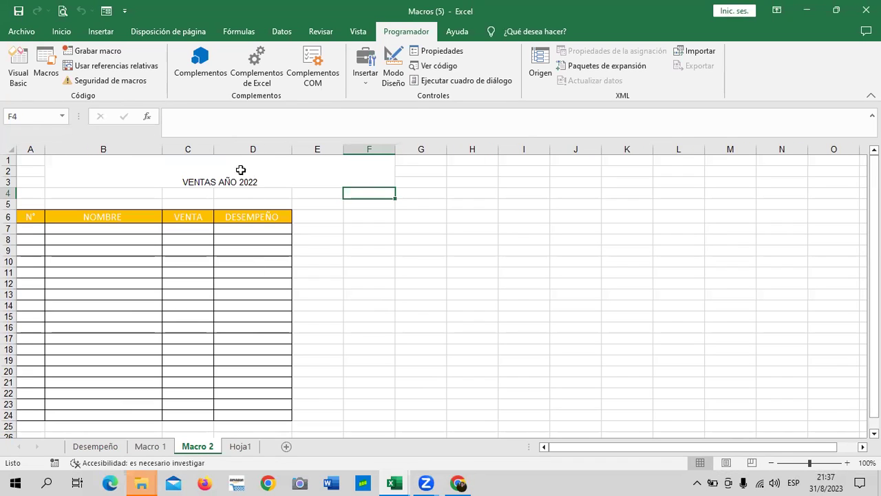
pyautogui.click(240, 444)
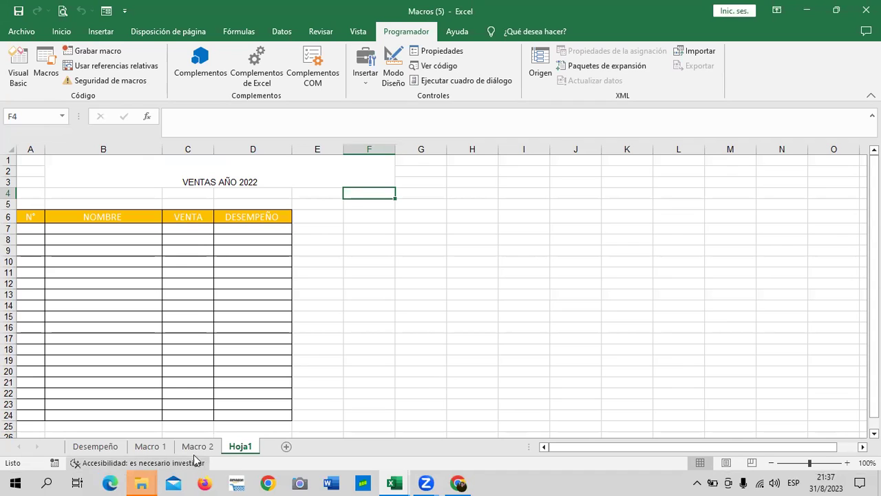
pyautogui.click(151, 447)
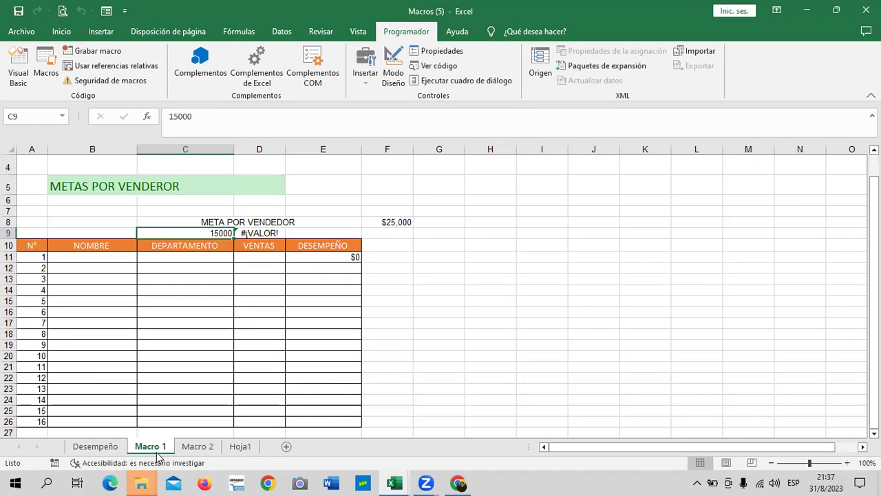
pyautogui.click(192, 449)
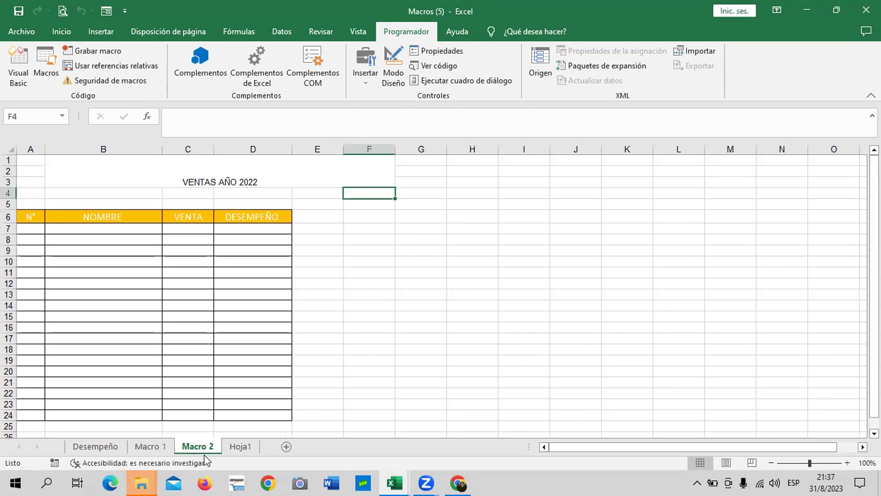
pyautogui.click(239, 447)
pyautogui.click(286, 446)
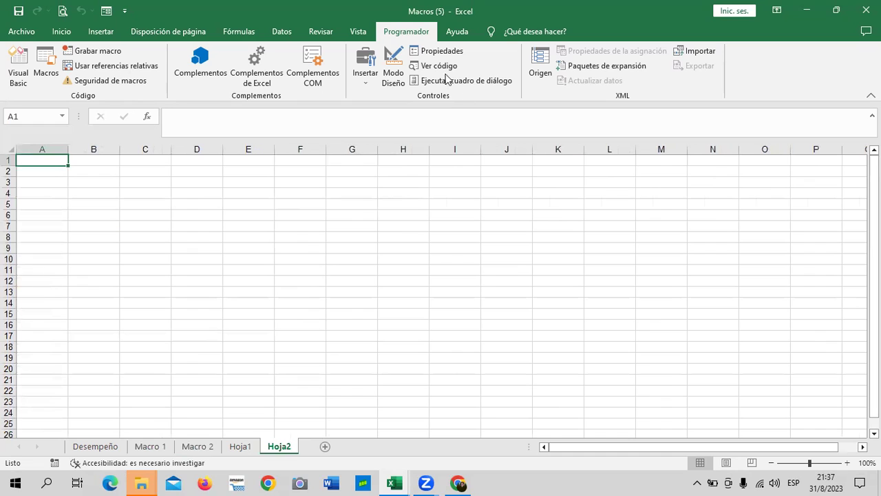
# - Run Macro_1 to fill Hoja2 with the DESEMPEÑO table, $25,000 target and rows 1–16
pyautogui.click(53, 65)
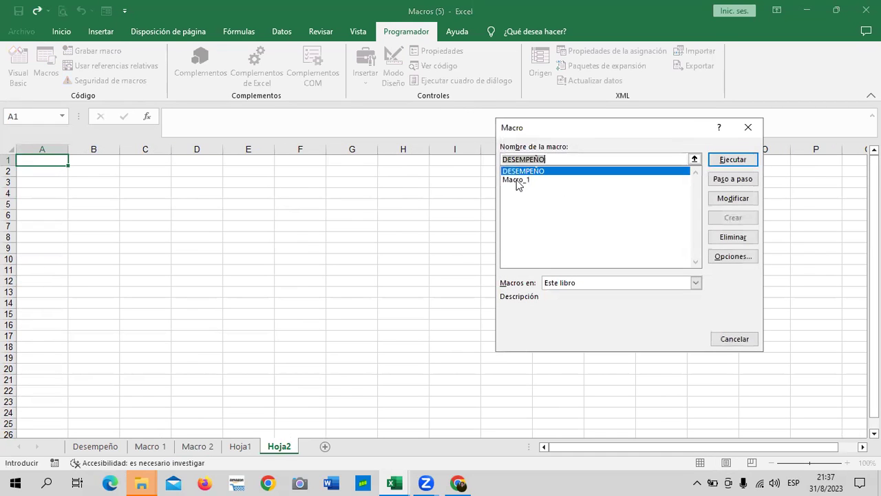
pyautogui.moveTo(596, 134); pyautogui.dragTo(588, 139)
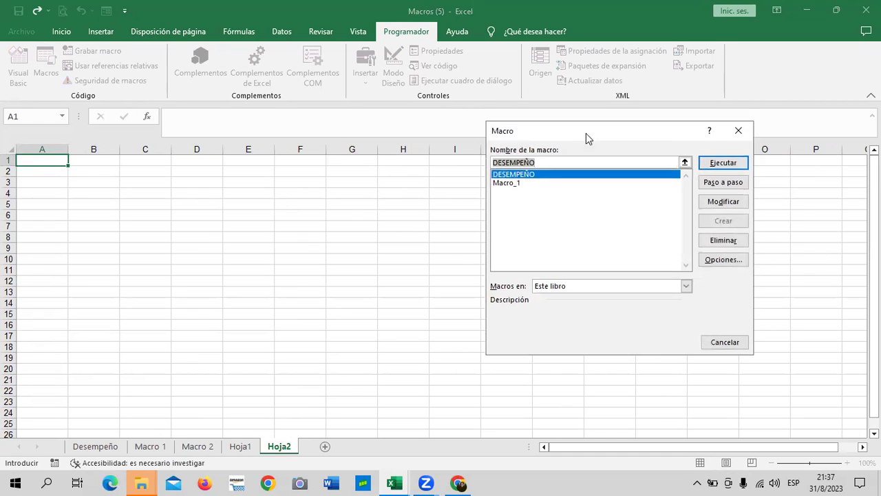
pyautogui.click(514, 184)
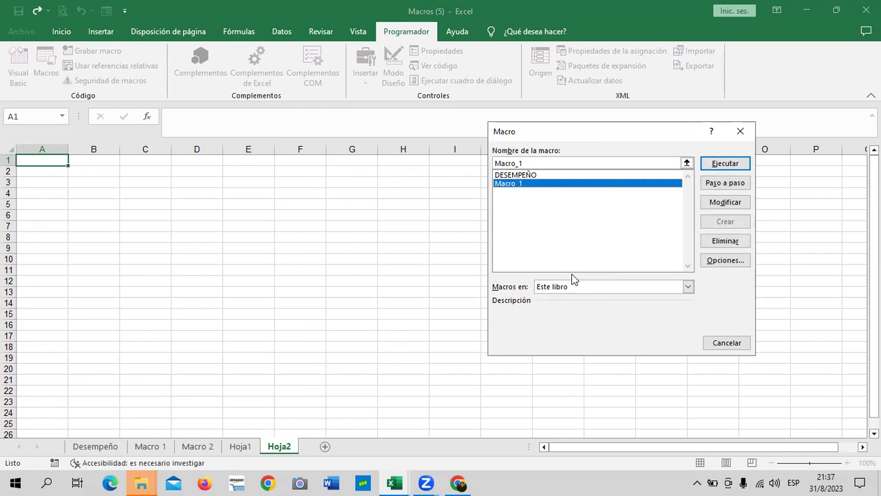
pyautogui.click(539, 174)
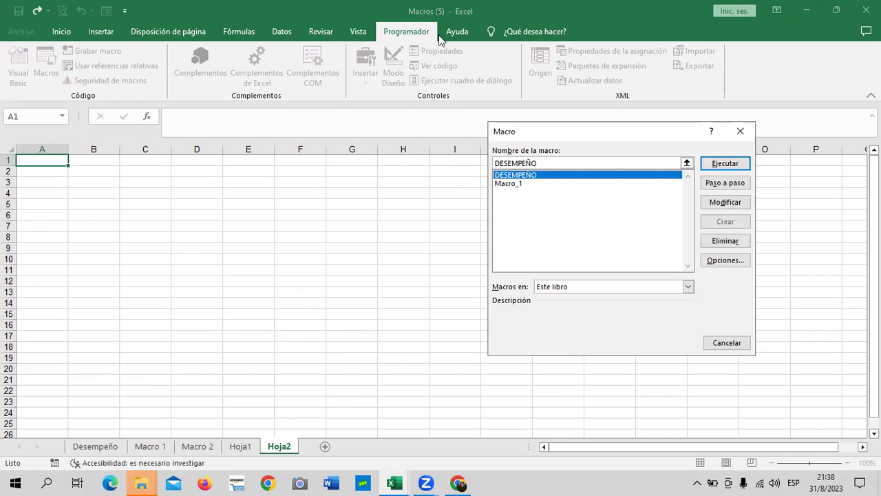
pyautogui.click(516, 184)
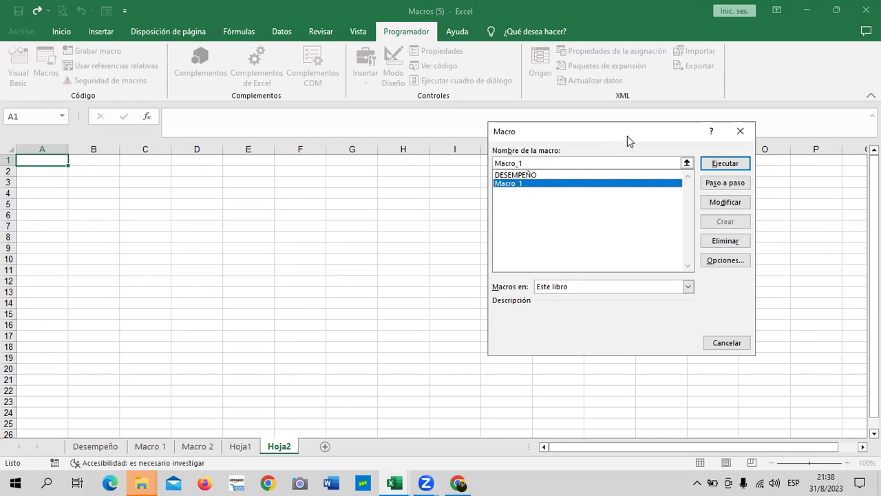
pyautogui.moveTo(629, 135); pyautogui.dragTo(659, 159)
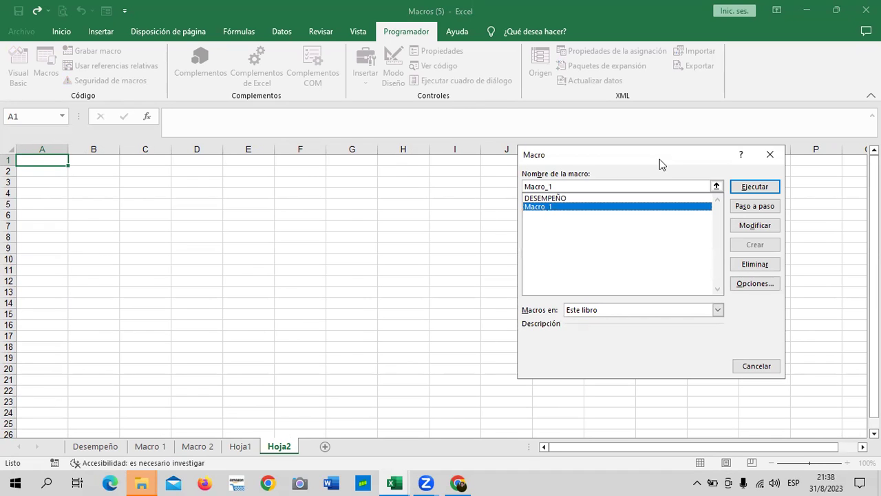
pyautogui.click(755, 188)
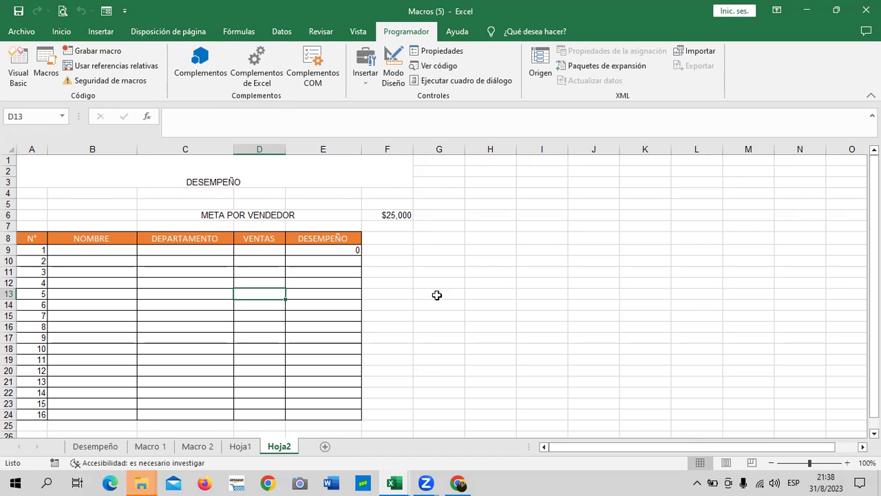
# - Delete the DESEMPEÑO macro from the workbook
pyautogui.click(46, 65)
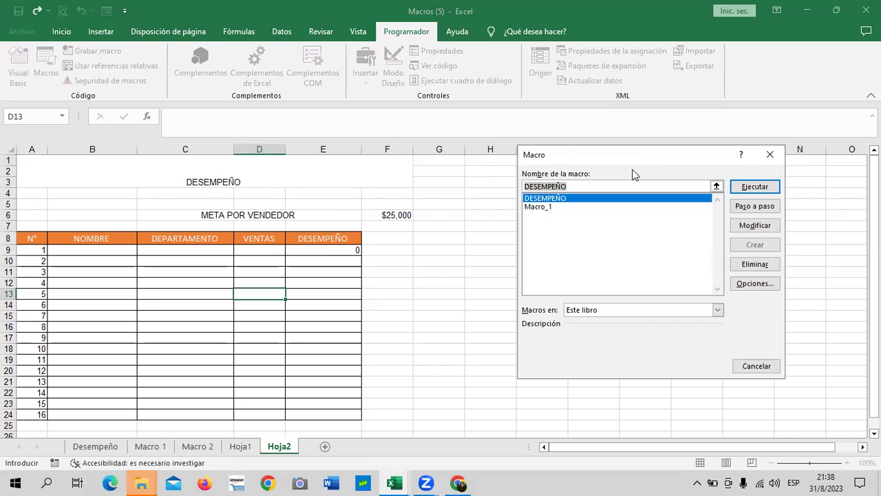
pyautogui.click(757, 264)
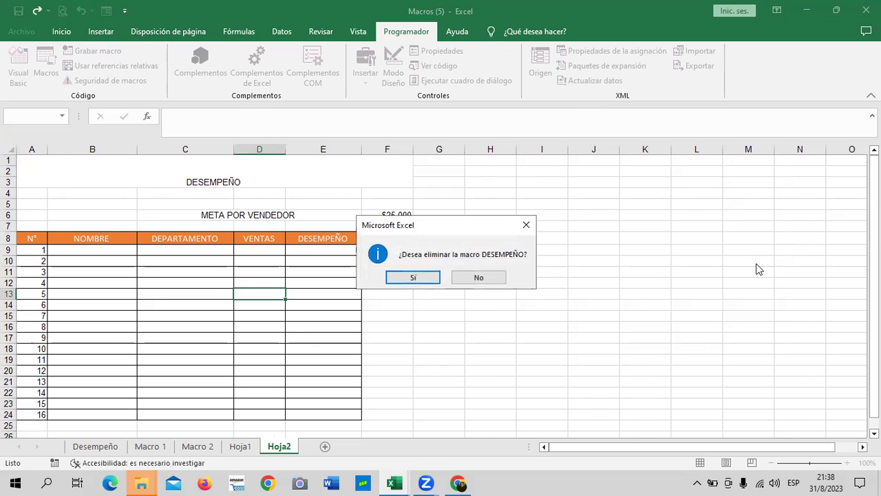
pyautogui.click(425, 278)
# - Permanently delete the Macro 1 sheet
pyautogui.click(251, 448)
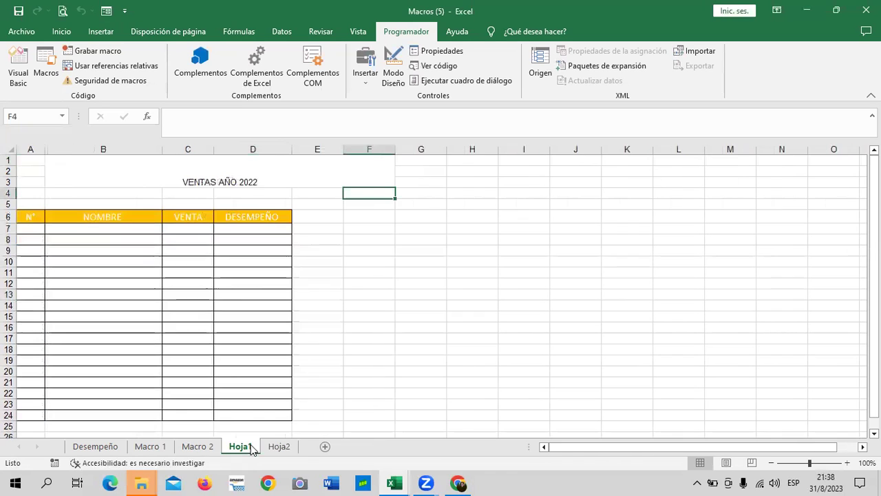
pyautogui.click(206, 448)
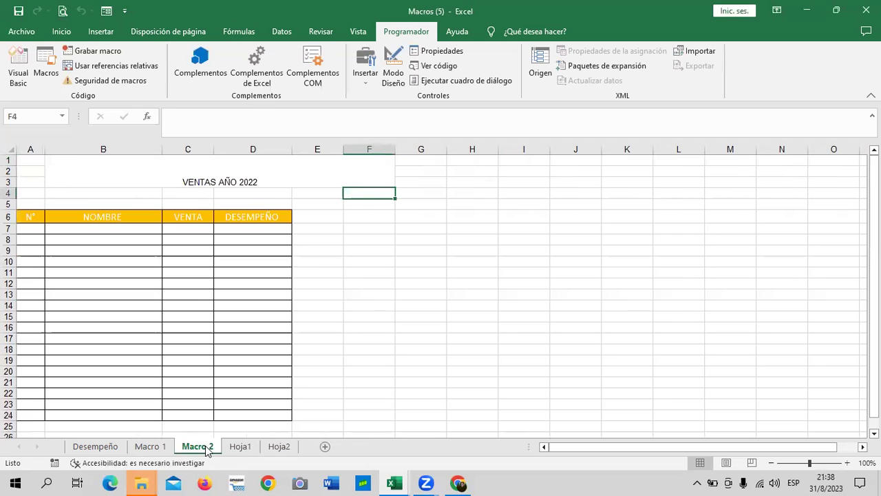
pyautogui.click(156, 447)
pyautogui.rightClick(154, 450)
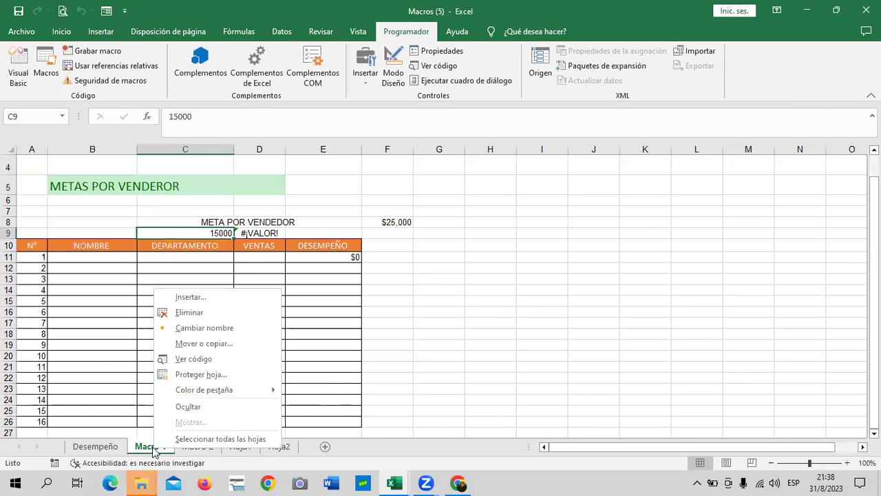
pyautogui.click(191, 311)
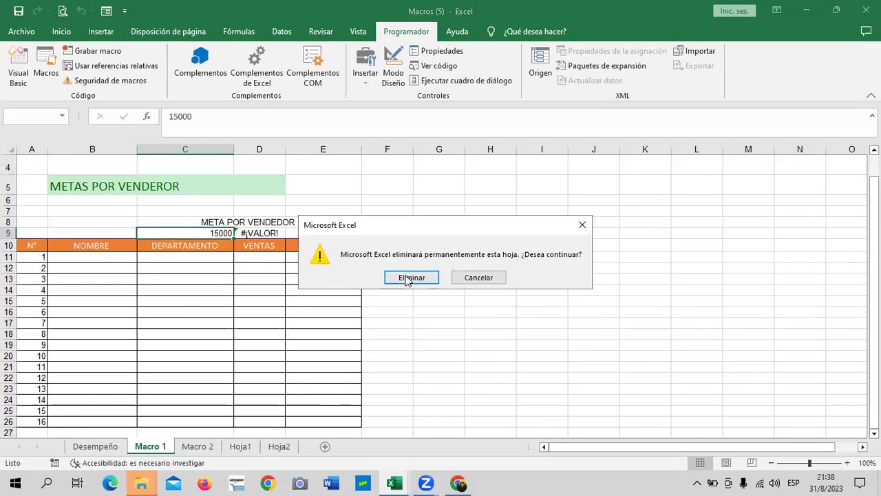
pyautogui.click(406, 278)
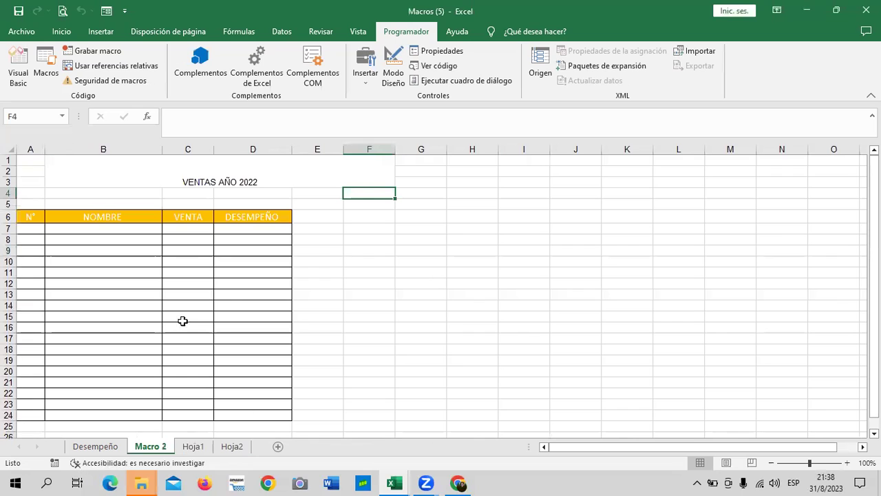
# - Permanently delete the Hoja2 sheet and add a fresh blank sheet after Hoja1
pyautogui.click(197, 448)
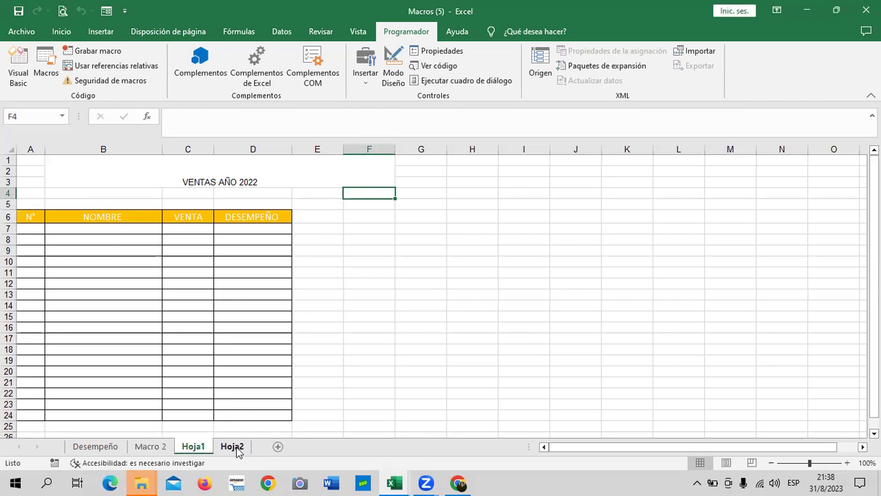
pyautogui.click(238, 448)
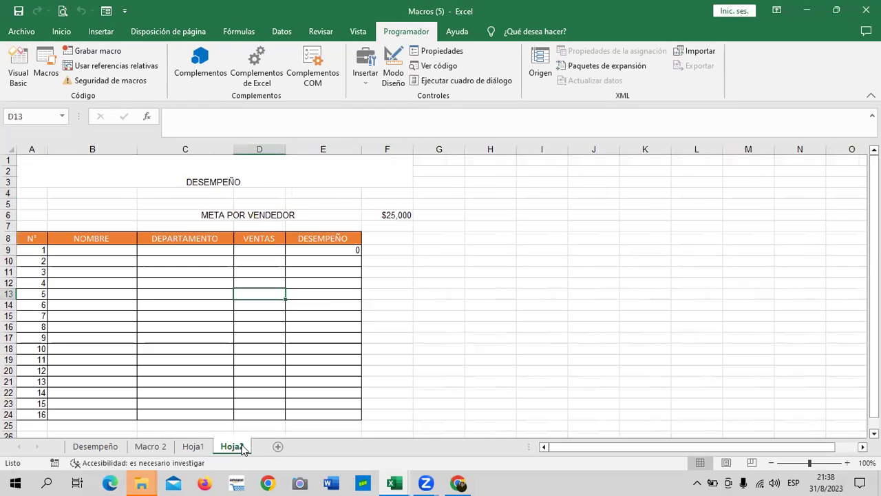
pyautogui.click(196, 448)
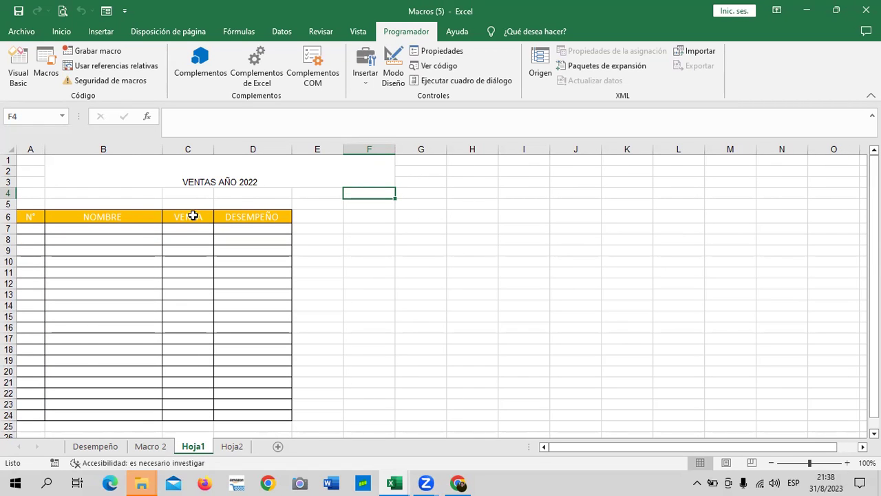
pyautogui.click(236, 447)
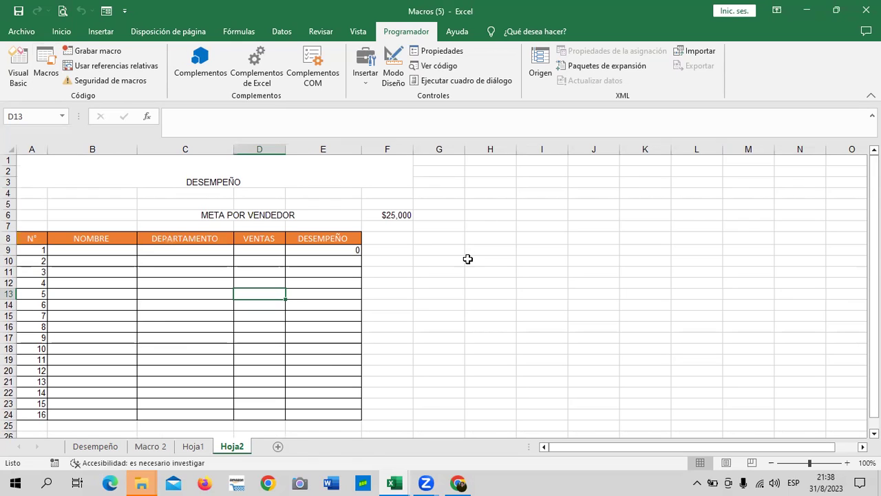
pyautogui.click(525, 272)
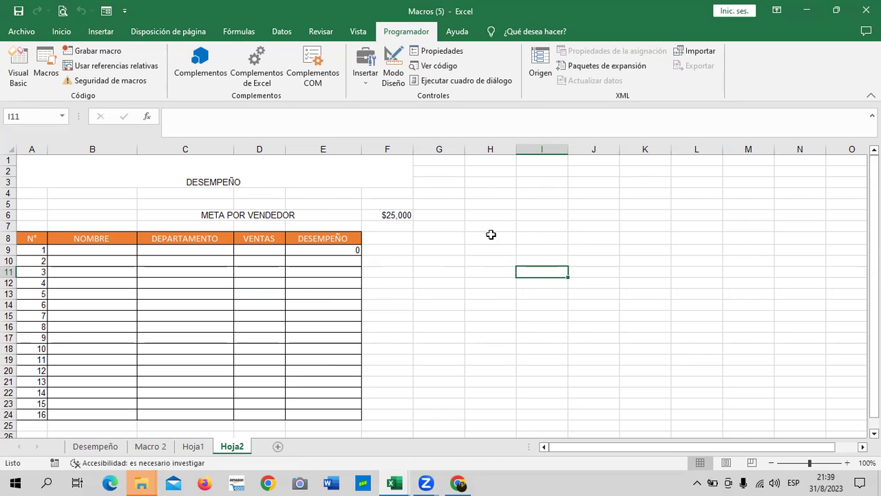
pyautogui.rightClick(238, 451)
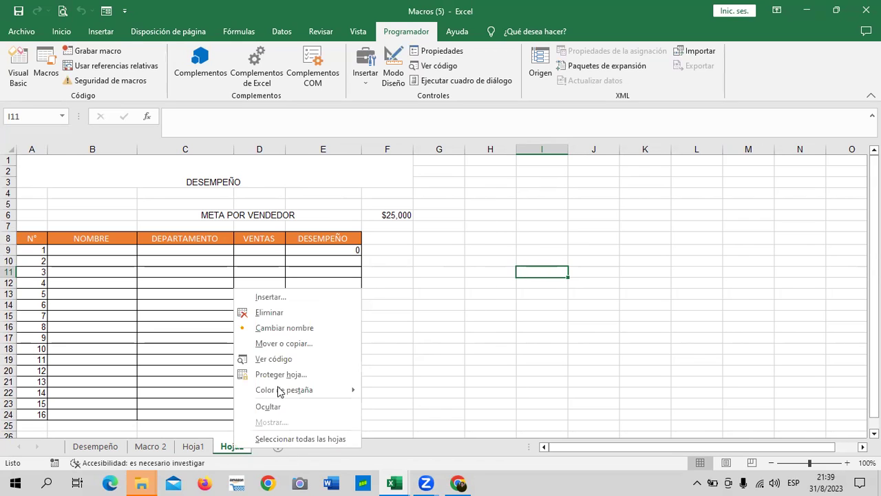
pyautogui.click(293, 313)
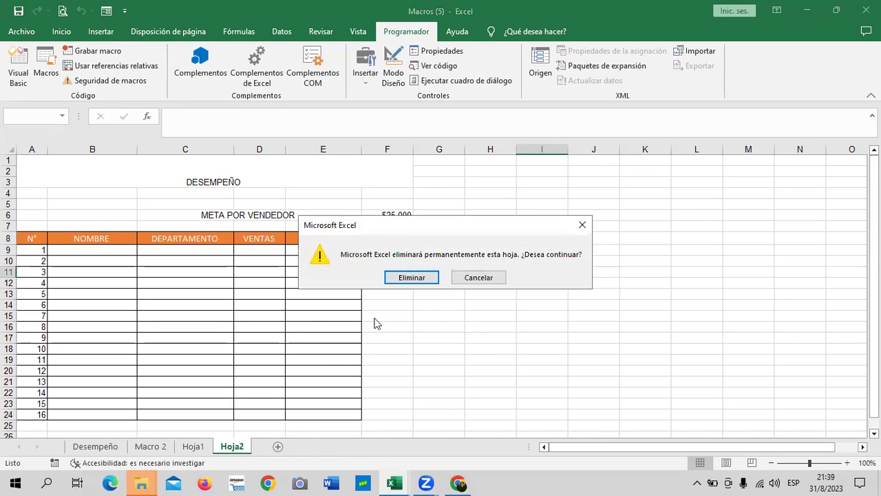
pyautogui.click(413, 276)
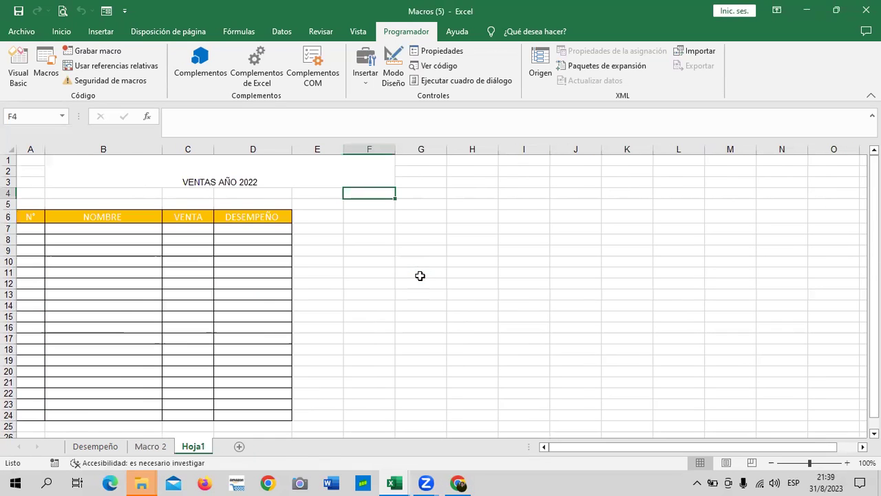
pyautogui.click(239, 448)
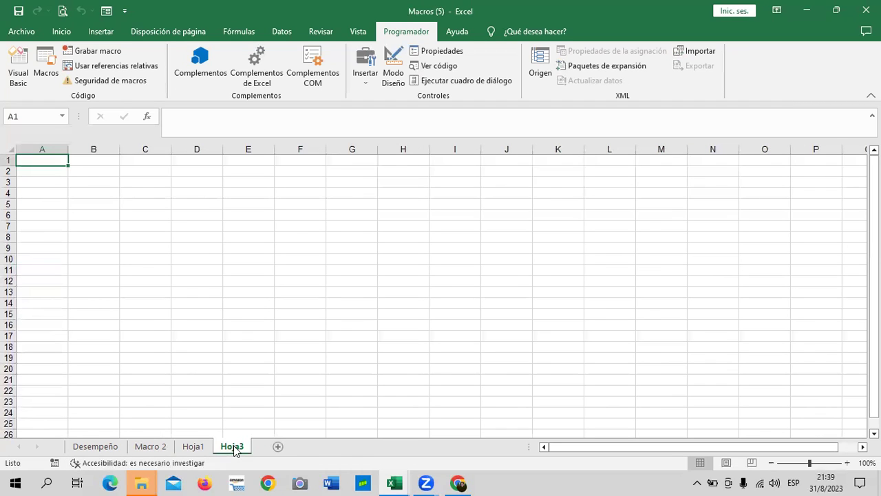
# - Rename the new Hoja3 sheet to 'Práctica'
pyautogui.rightClick(233, 450)
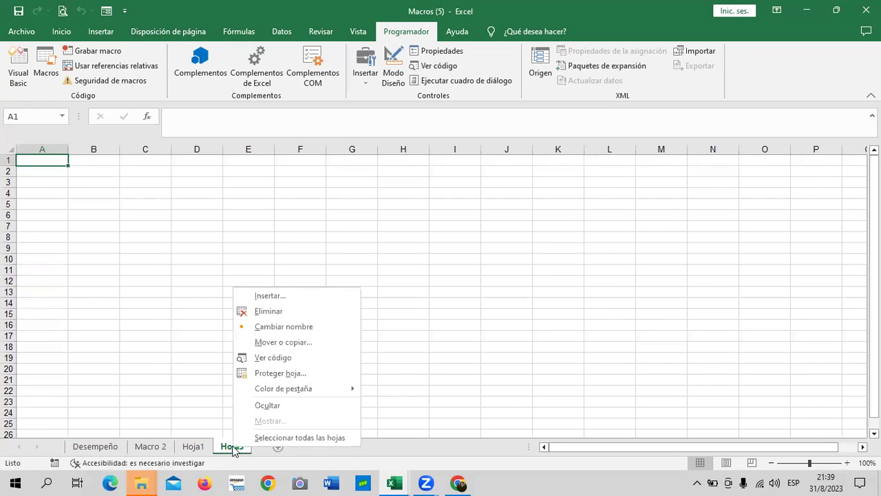
pyautogui.click(273, 325)
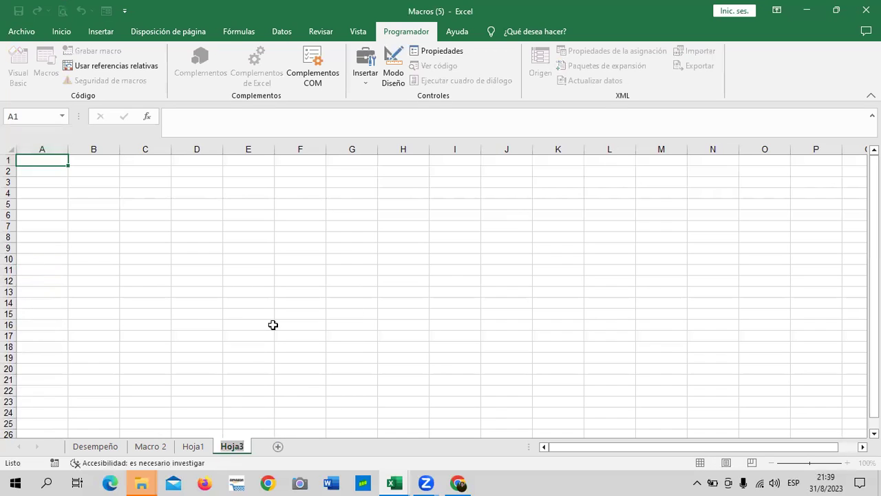
pyautogui.write('practica')
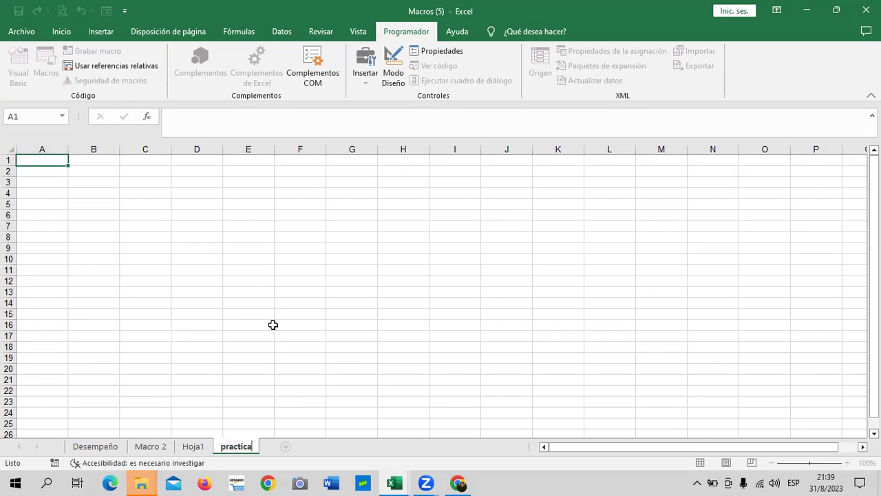
pyautogui.press('BackSpace')
pyautogui.press('BackSpace')
pyautogui.press('BackSpace')
pyautogui.press('BackSpace')
pyautogui.press('BackSpace')
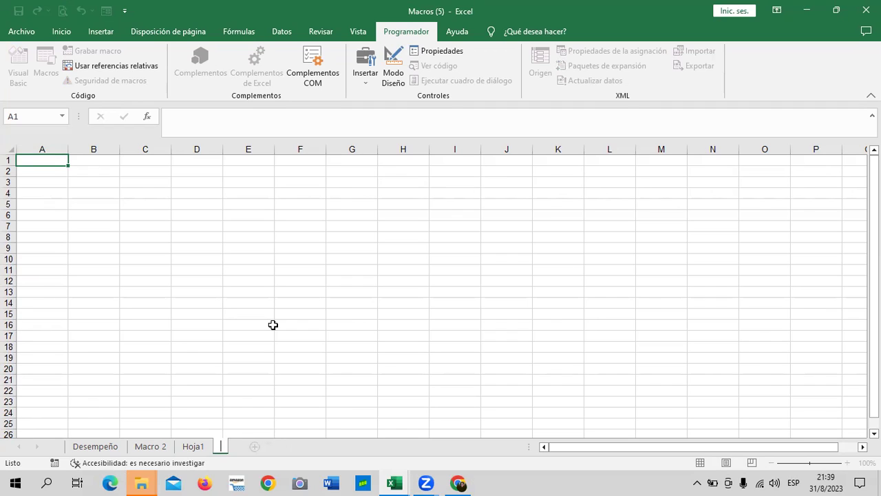
pyautogui.write('Pr')
pyautogui.write('áctica')
pyautogui.press('Return')
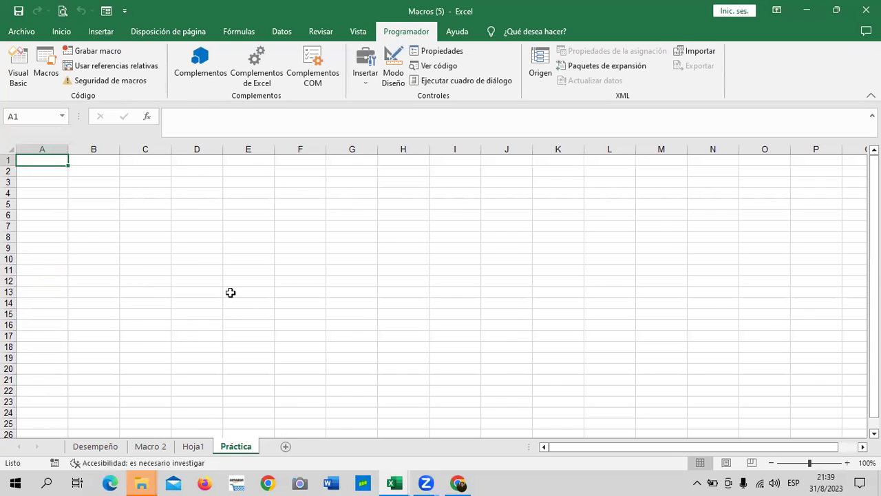
pyautogui.click(309, 196)
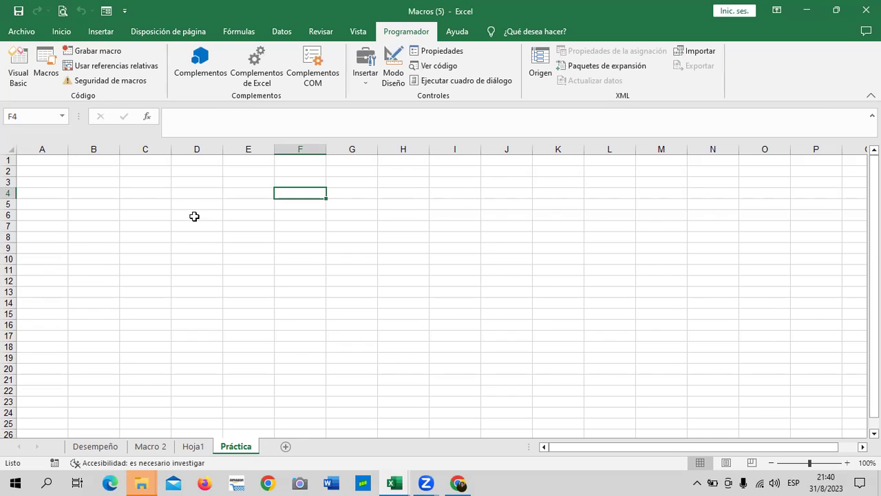
# - Start recording macro 'Práctica' in this workbook with the description 'Actividad de la clase'
pyautogui.click(97, 53)
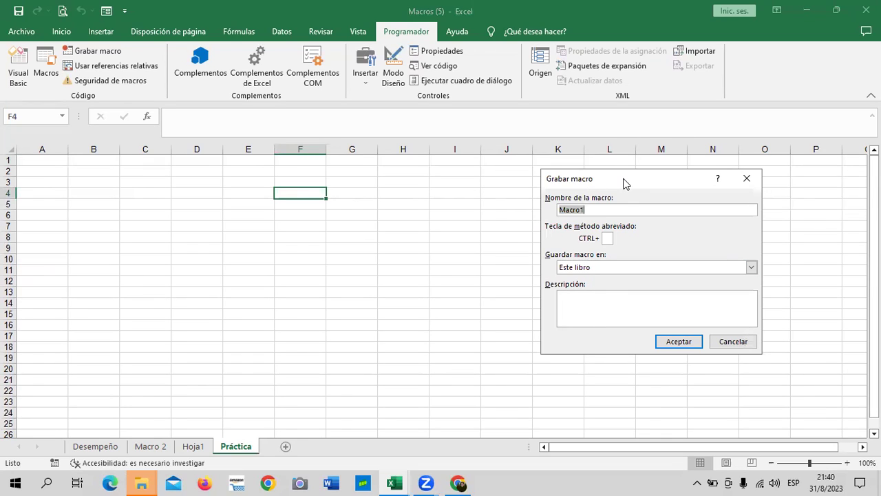
pyautogui.press('BackSpace')
pyautogui.write('P')
pyautogui.write('ra')
pyautogui.press('BackSpace')
pyautogui.press('BackSpace')
pyautogui.write('áctica')
pyautogui.click(603, 300)
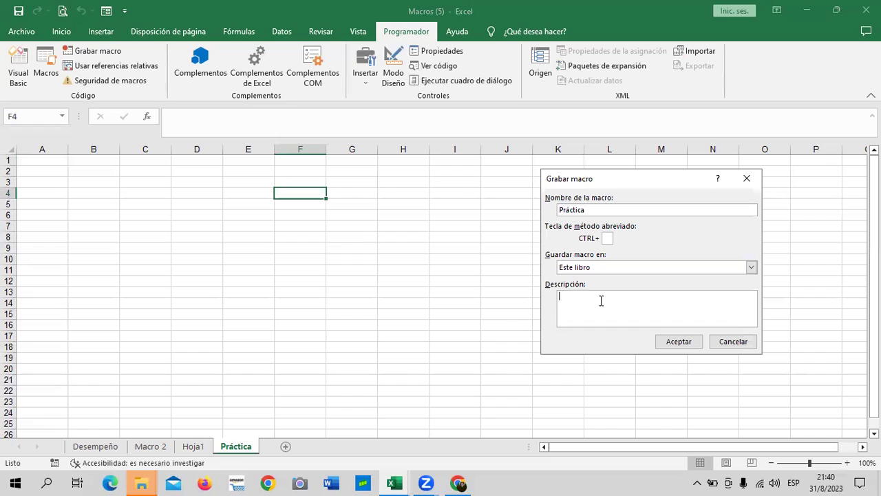
pyautogui.write('activi')
pyautogui.write('dad de la clase')
pyautogui.hotkey('shift', 'Home')
pyautogui.write('Activi')
pyautogui.click(691, 342)
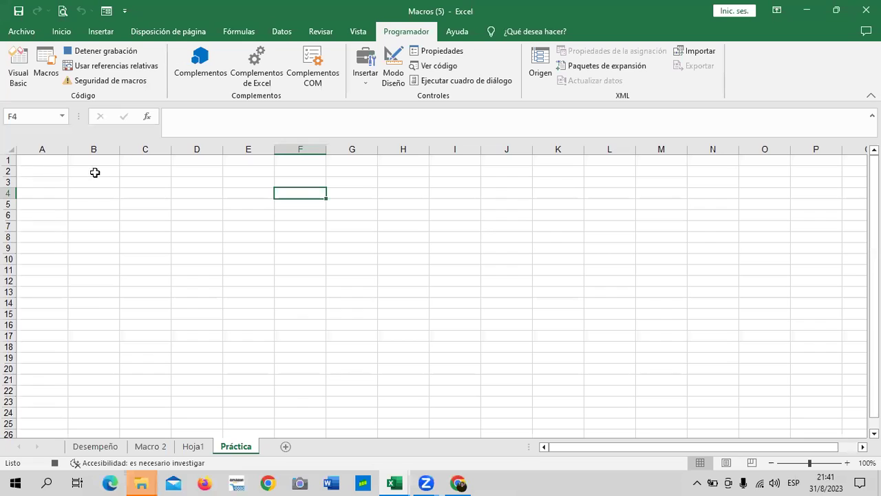
# - Merge and centre B1:K3 and apply the green Énfasis6 cell style
pyautogui.moveTo(105, 163); pyautogui.dragTo(583, 184)
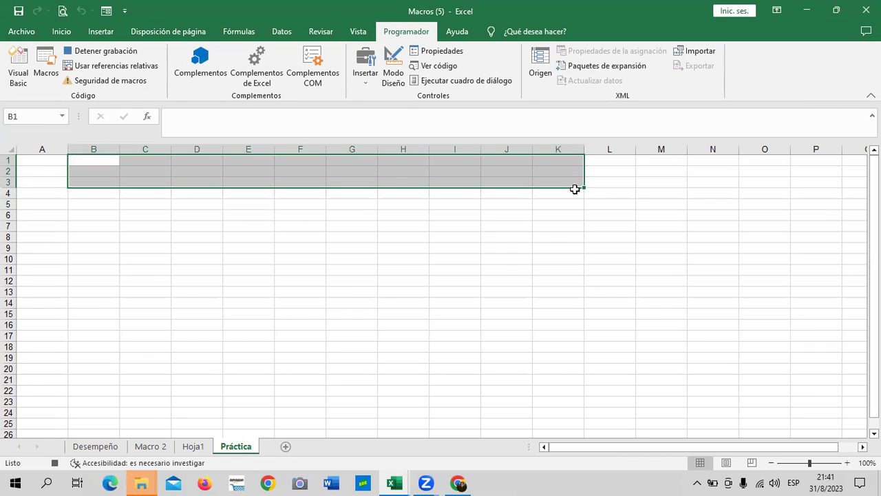
pyautogui.click(60, 32)
pyautogui.click(352, 77)
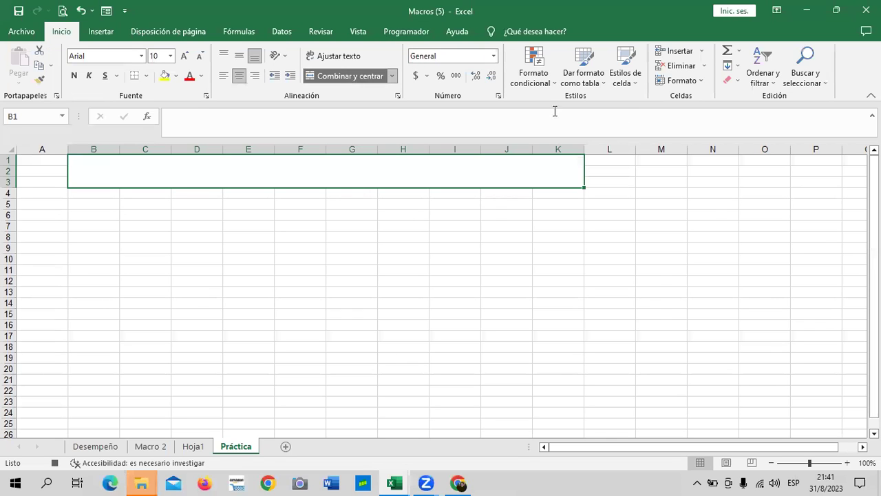
pyautogui.click(632, 81)
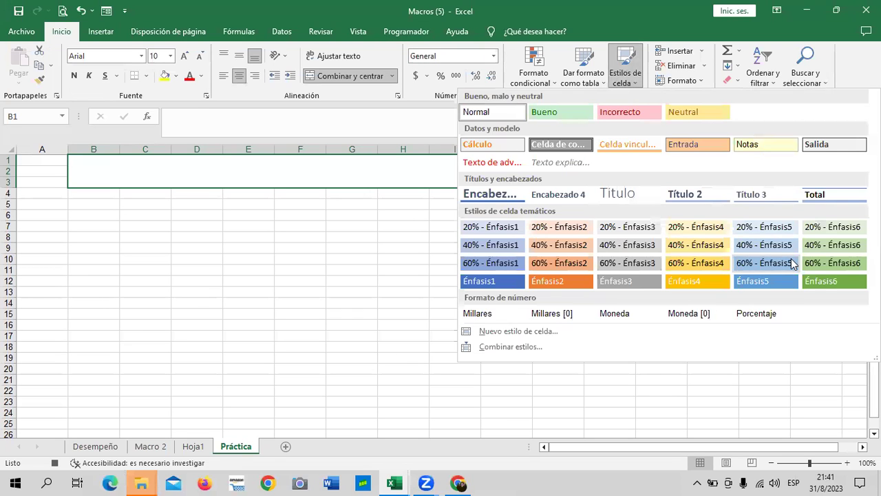
pyautogui.click(819, 284)
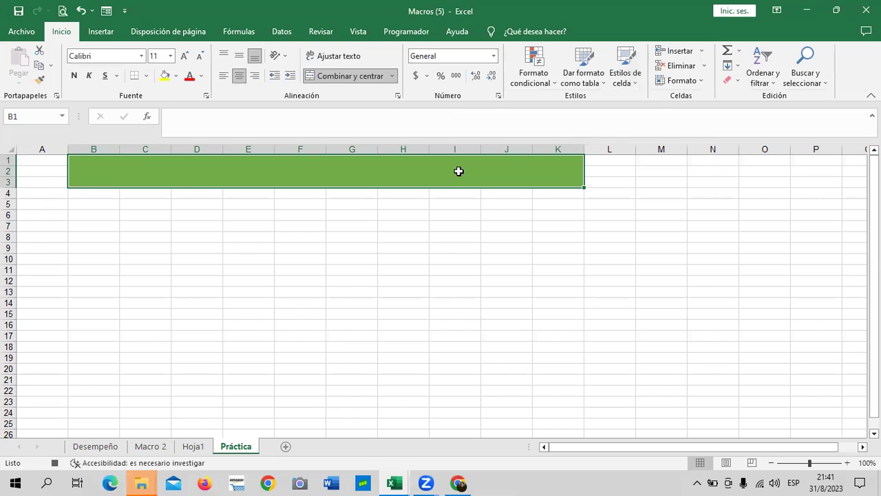
# - Enter the title 'EJEMPLO DE UNA MACRO EN CLASE' in the merged banner
pyautogui.write('e')
pyautogui.press('BackSpace')
pyautogui.press('capslock')
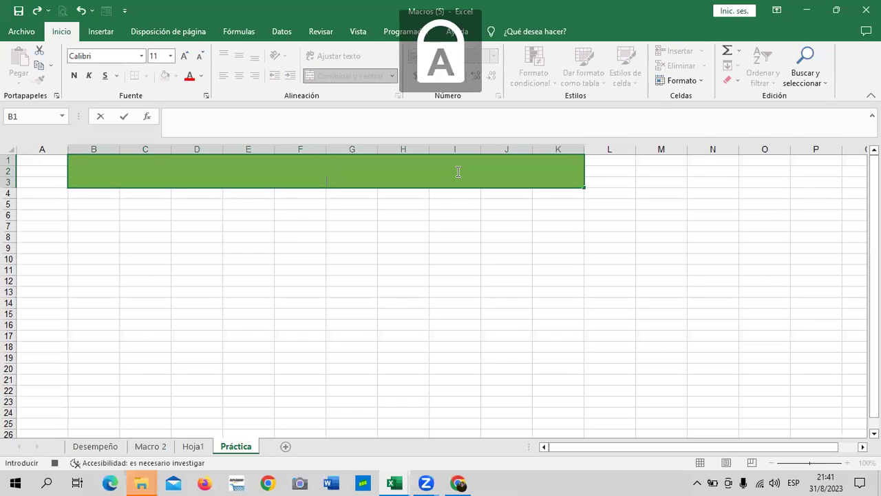
pyautogui.write('JEMLO')
pyautogui.press('BackSpace')
pyautogui.press('BackSpace')
pyautogui.write('PLO')
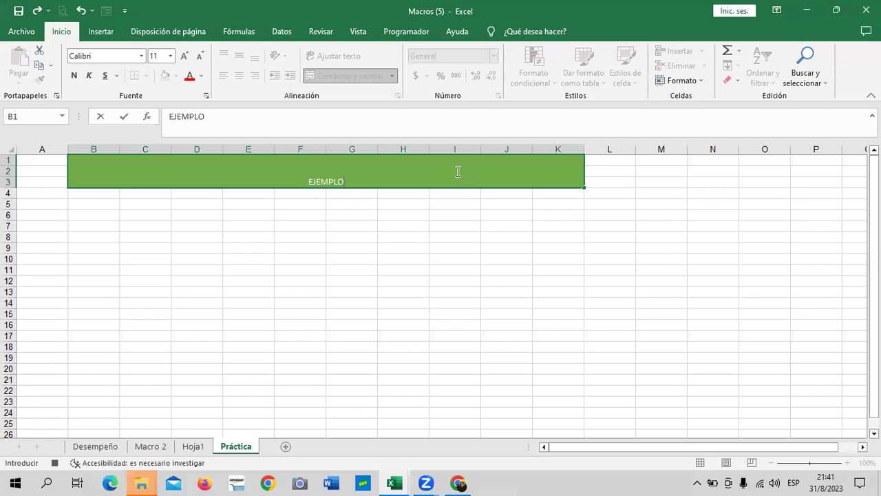
pyautogui.write(' DE UNA MACRO EN CLASE')
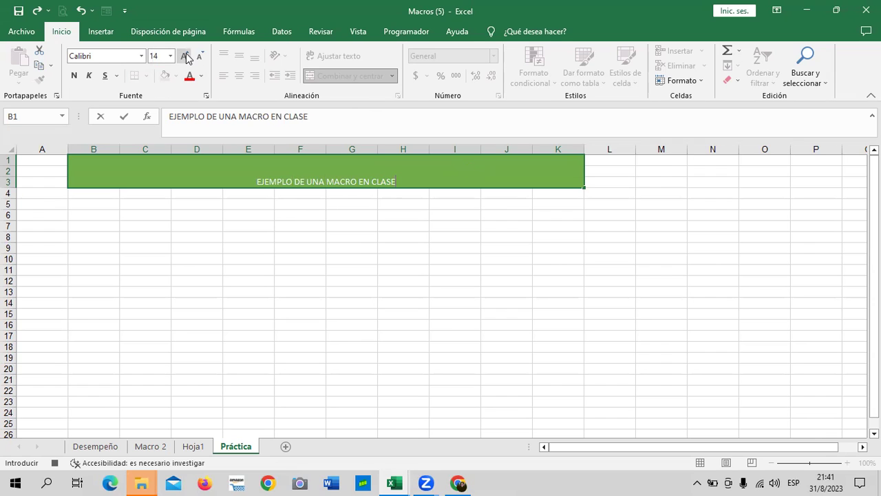
pyautogui.click(409, 175)
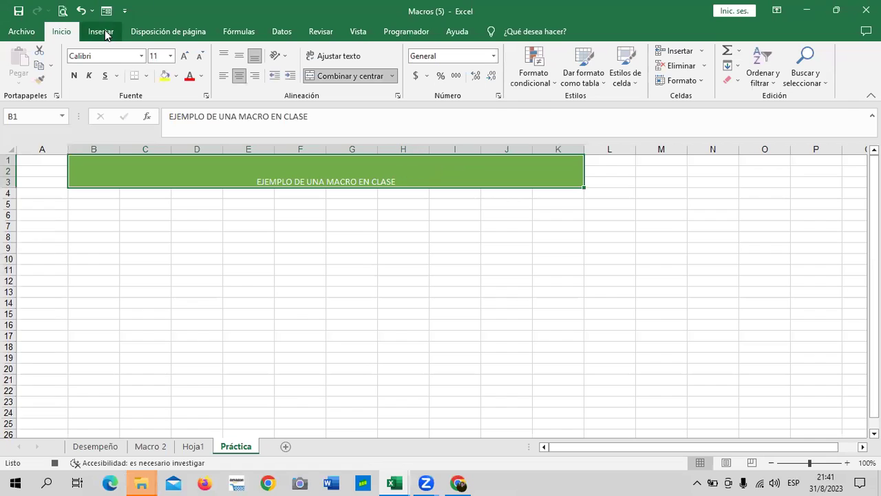
# - Enlarge the title font to 18 points and select columns A through K
pyautogui.click(184, 56)
pyautogui.click(185, 56)
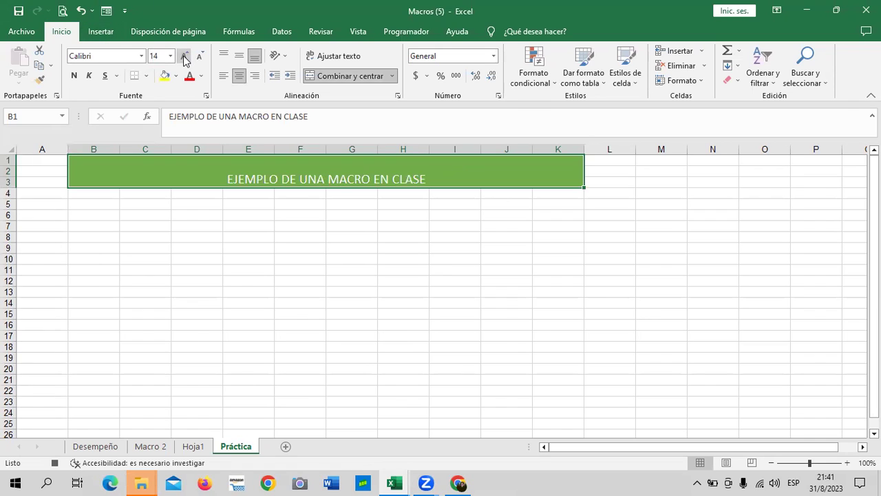
pyautogui.click(184, 58)
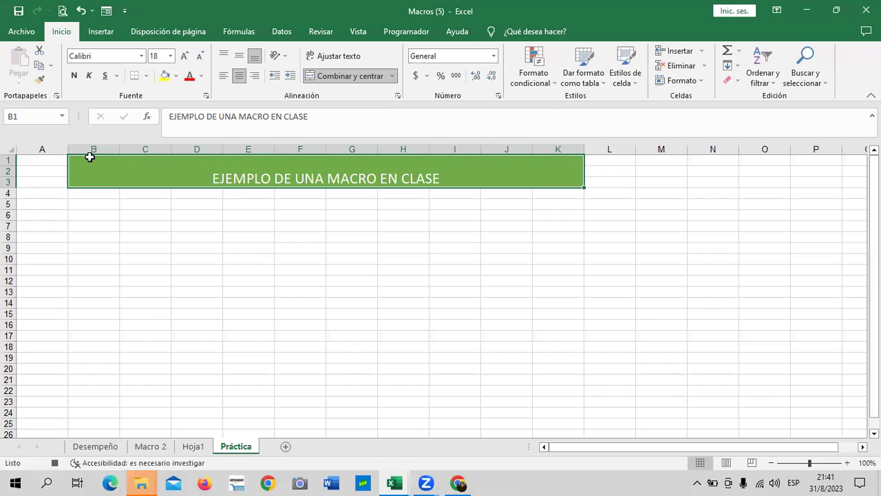
pyautogui.moveTo(41, 149); pyautogui.dragTo(572, 148)
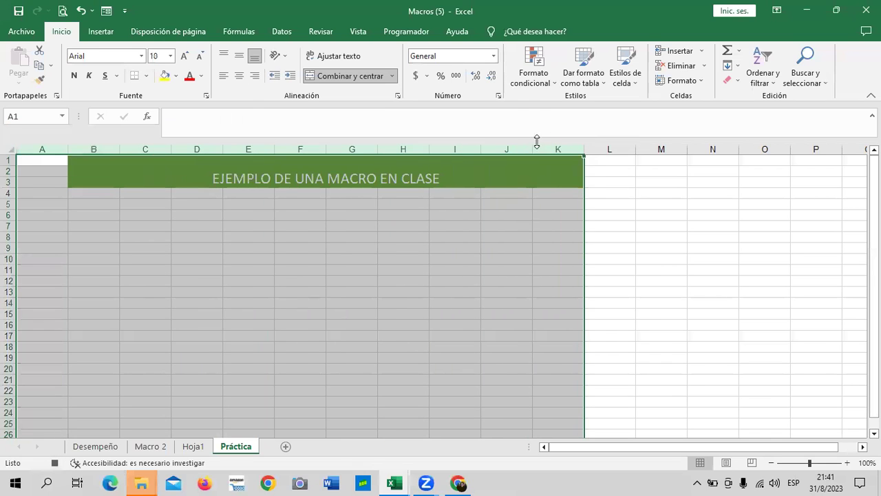
# - Set the width of columns A–K to 6
pyautogui.click(696, 80)
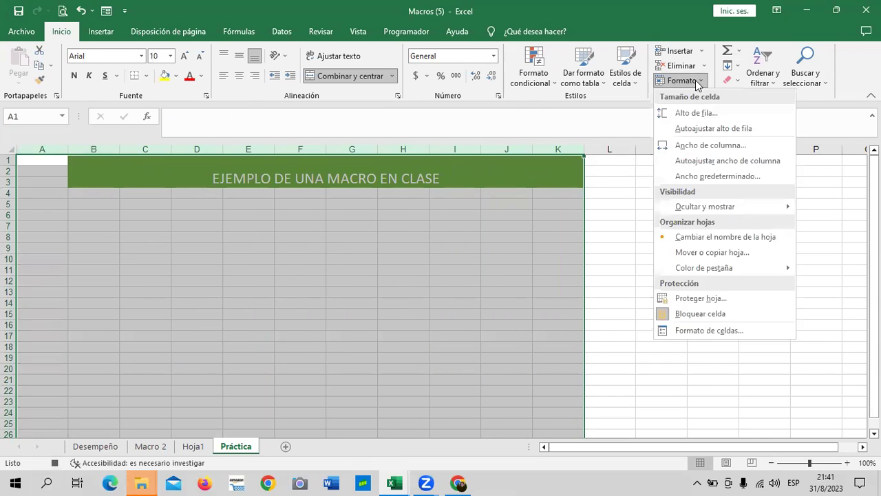
pyautogui.click(721, 146)
pyautogui.write('6')
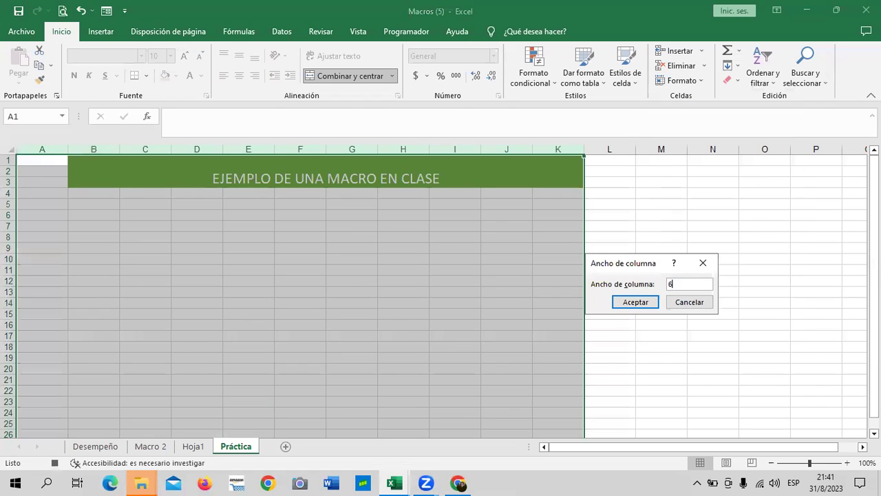
pyautogui.press('Return')
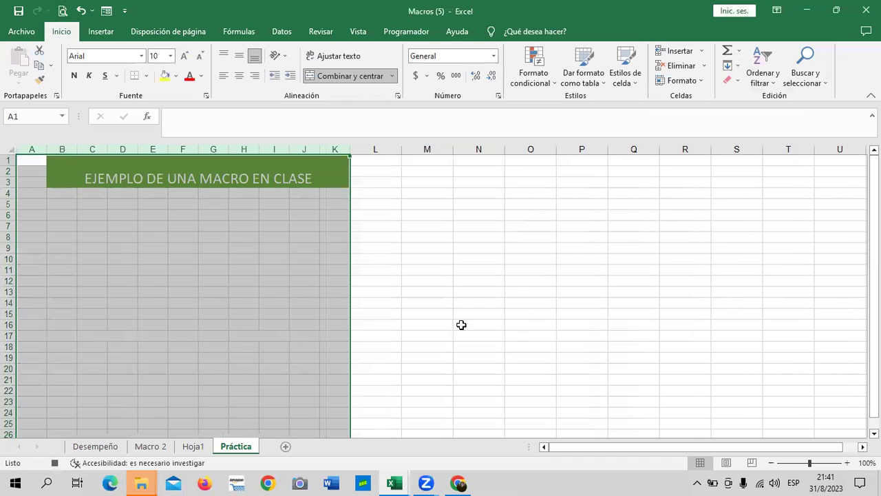
# - Give the A6:K25 grid all borders, then stop recording the Práctica macro
pyautogui.click(114, 287)
pyautogui.moveTo(38, 214); pyautogui.dragTo(333, 428)
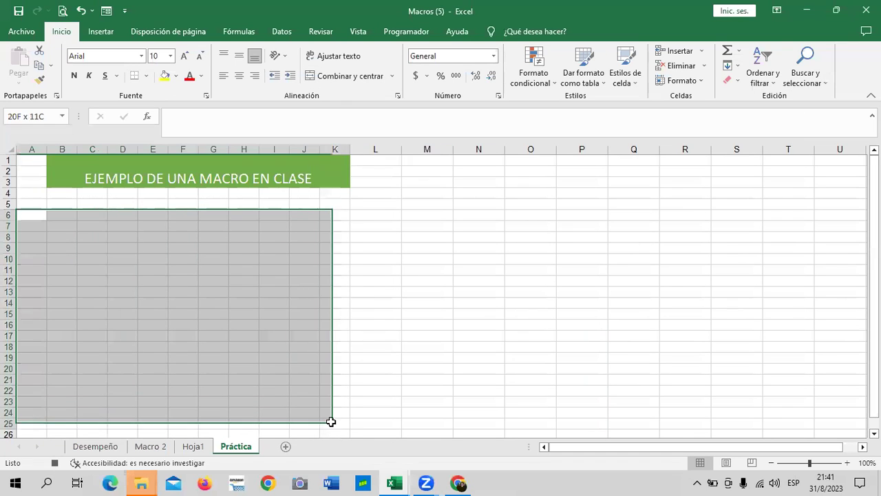
pyautogui.click(146, 75)
pyautogui.click(169, 187)
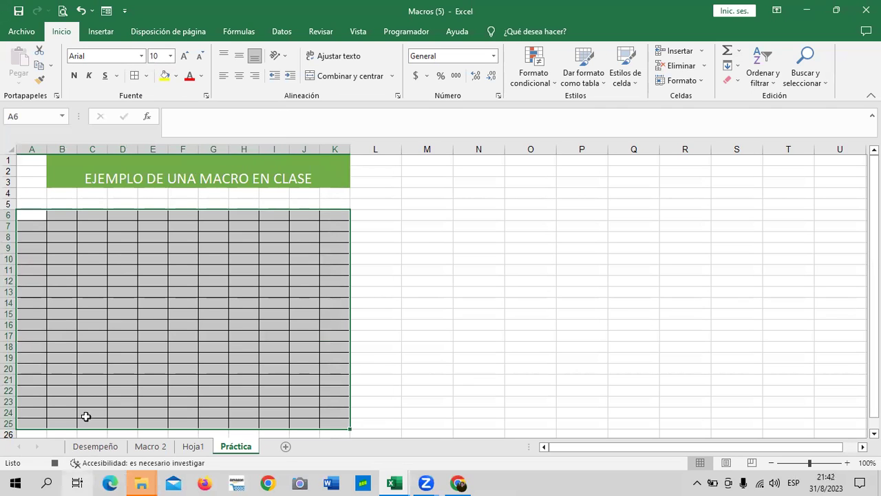
pyautogui.click(54, 464)
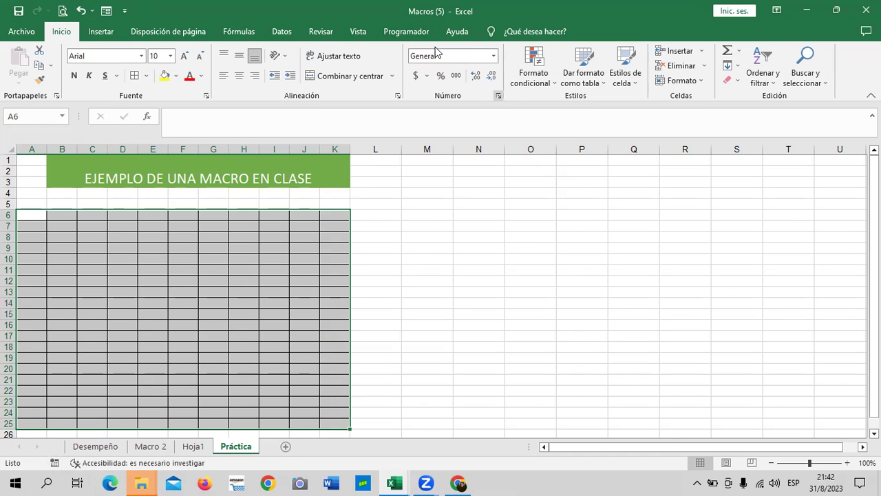
pyautogui.click(416, 33)
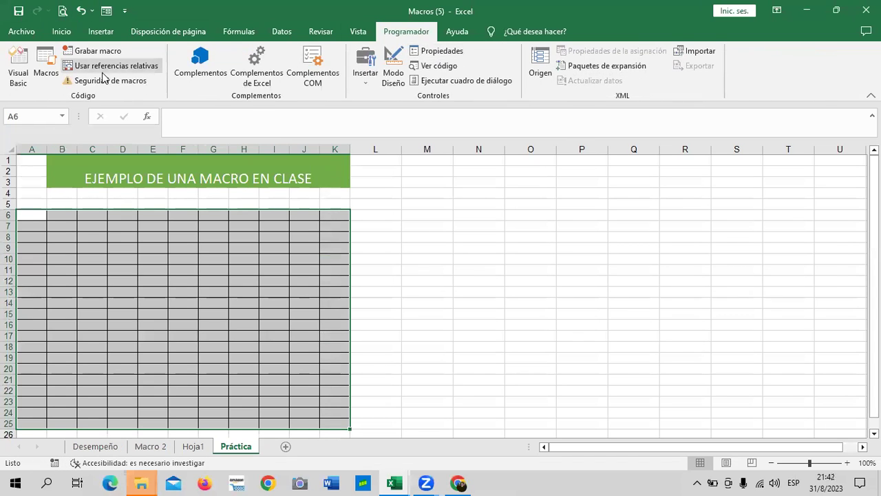
pyautogui.click(46, 69)
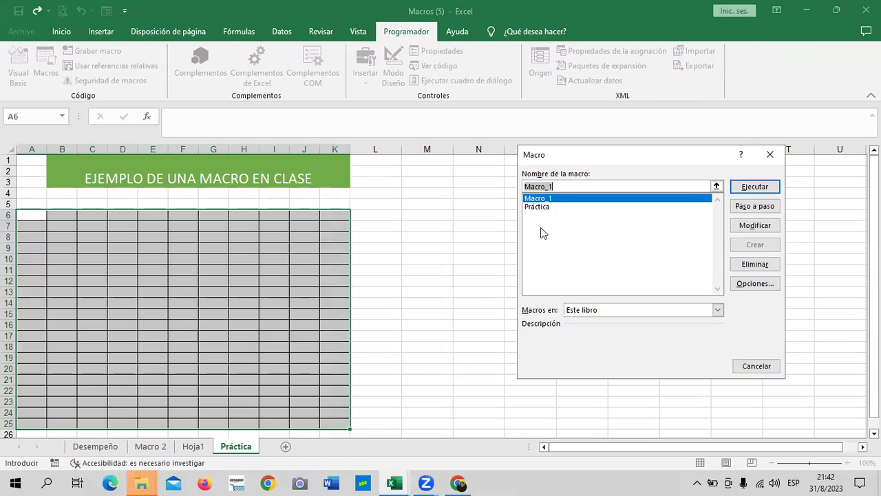
pyautogui.click(537, 207)
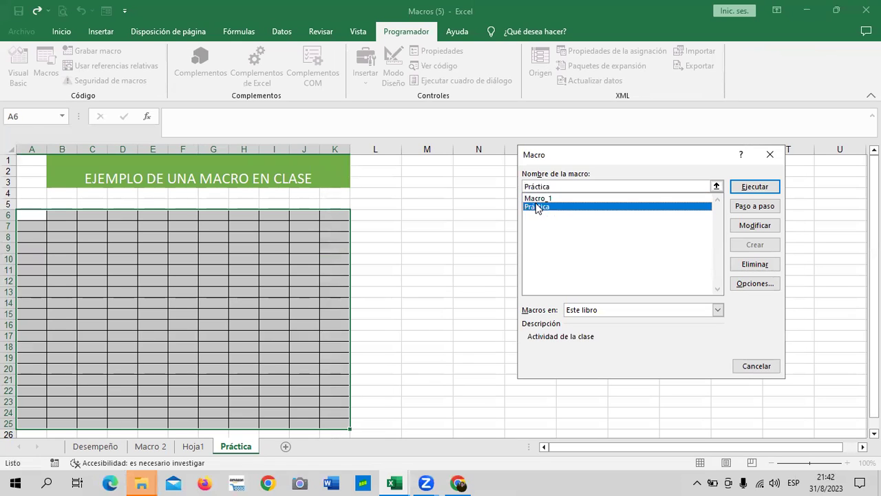
pyautogui.click(761, 366)
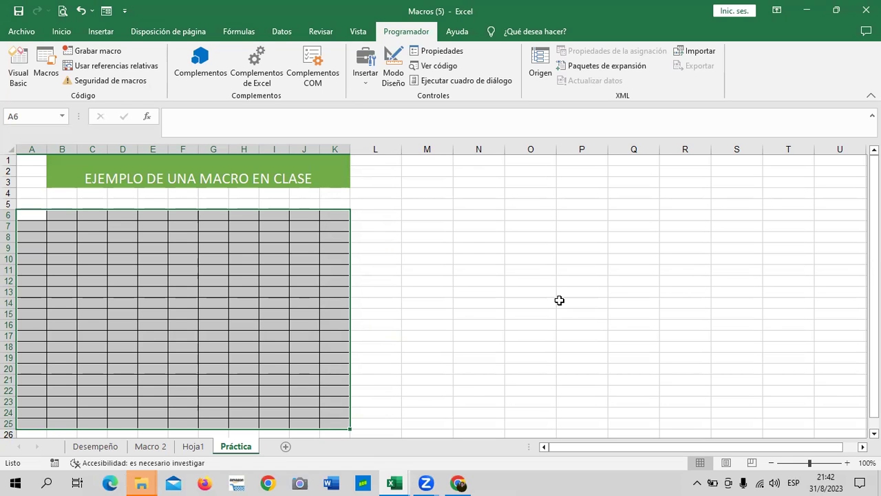
# - Add sheet Hoja4 and run the Práctica macro on it from the Macros list
pyautogui.click(285, 448)
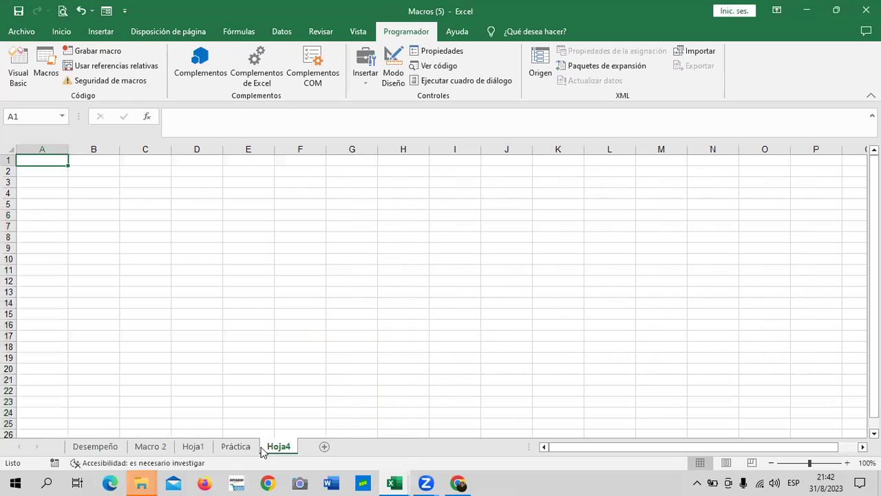
pyautogui.click(46, 63)
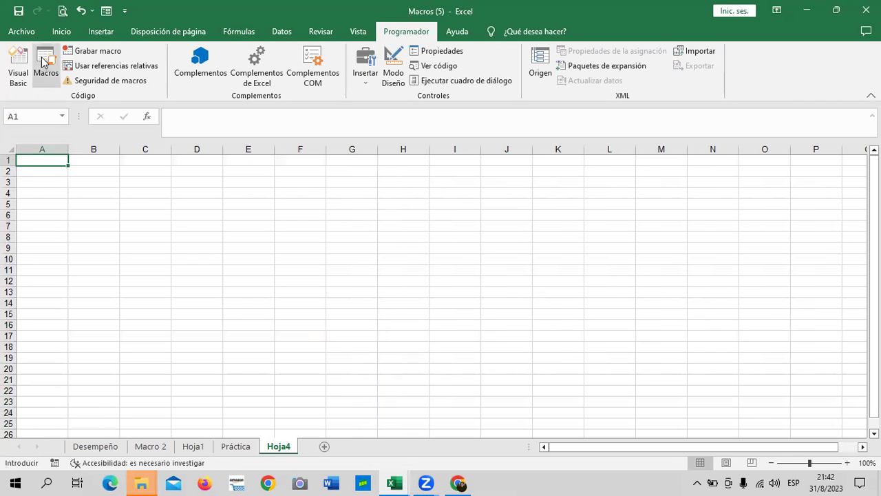
pyautogui.click(540, 208)
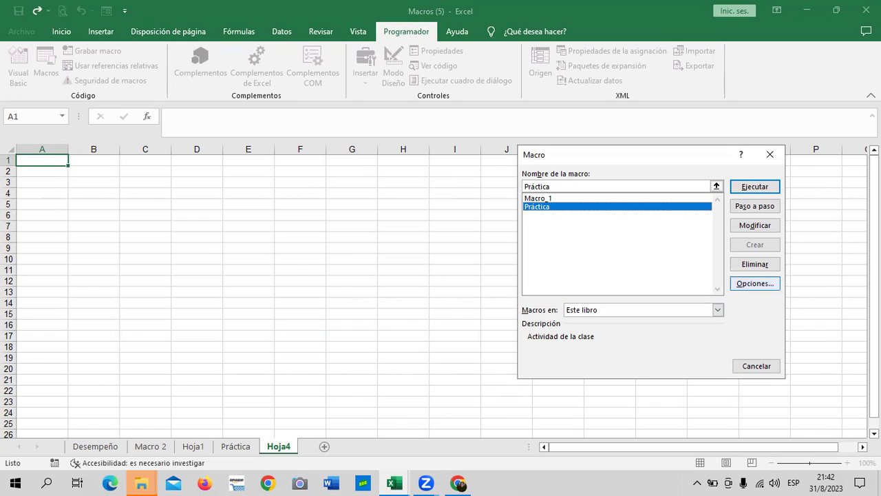
pyautogui.click(754, 190)
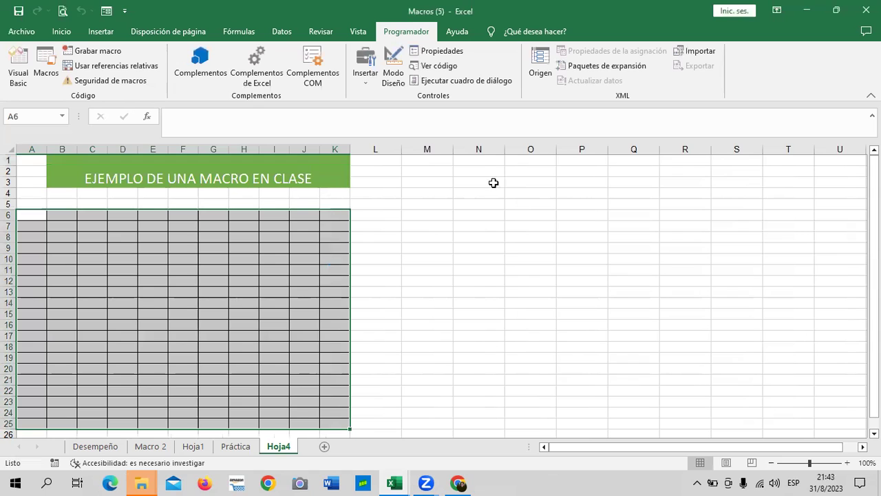
# - Select the green title cell and scroll through the newly built bordered table
pyautogui.click(454, 251)
pyautogui.scroll(-2, 455, 255)
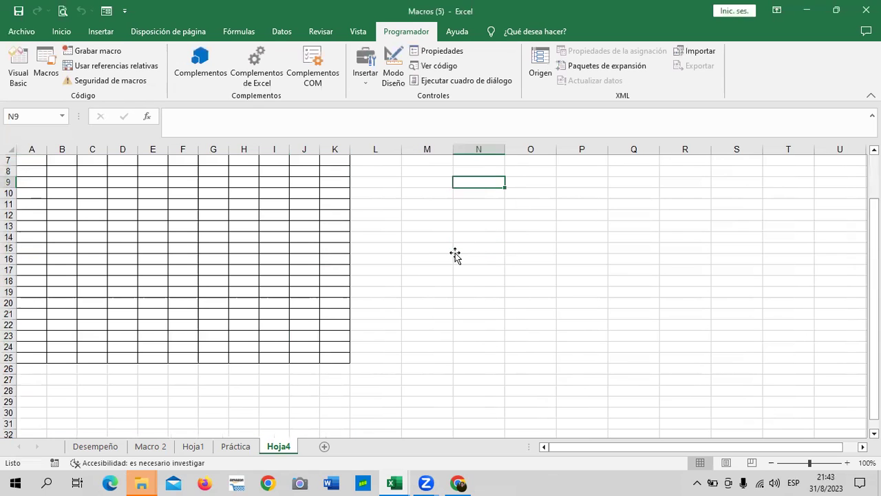
pyautogui.scroll(2, 455, 255)
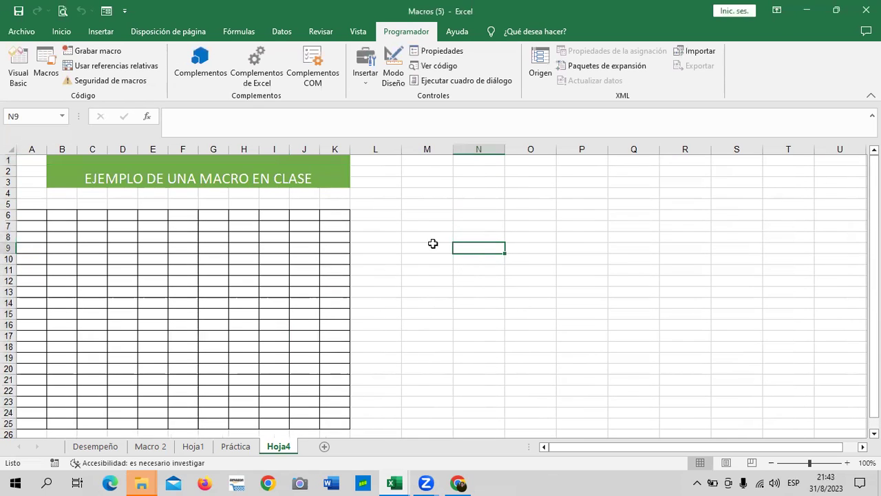
pyautogui.click(224, 168)
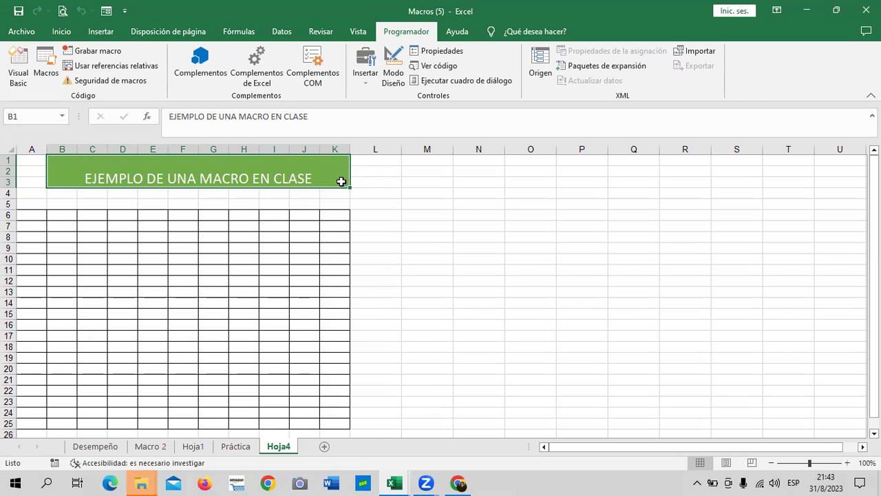
pyautogui.scroll(-3, 298, 241)
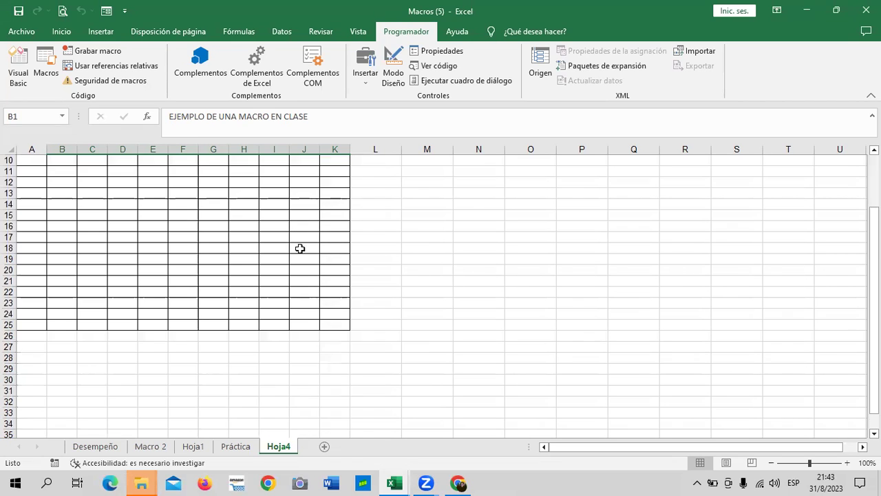
pyautogui.scroll(3, 309, 247)
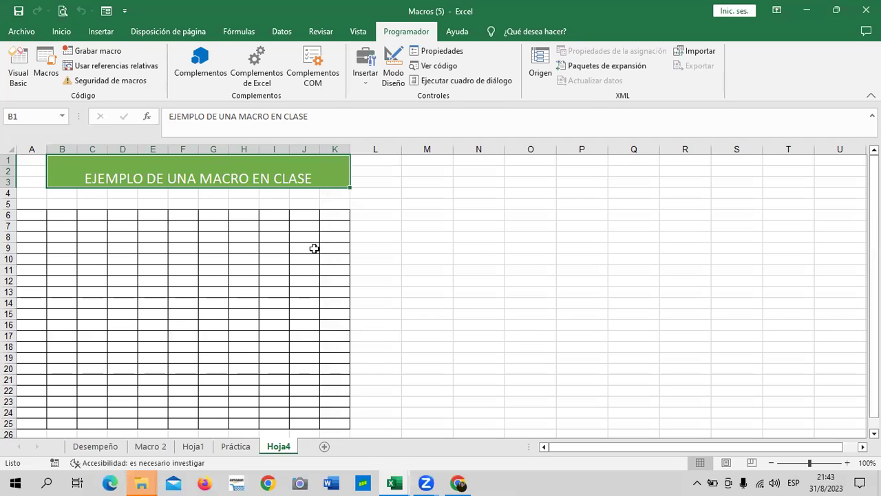
pyautogui.scroll(-3, 314, 248)
pyautogui.scroll(3, 314, 248)
# - Insert Hoja5 and run Práctica on it to build the green title and A6:K25 grid
pyautogui.click(324, 446)
pyautogui.click(48, 63)
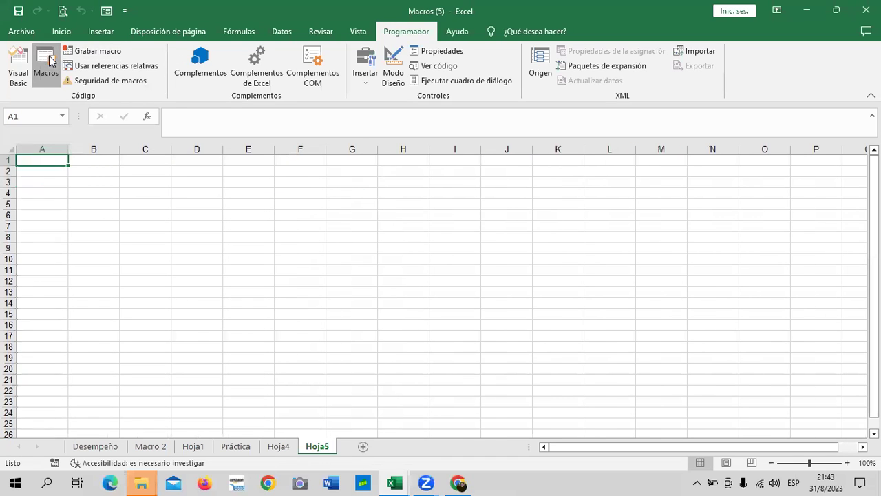
pyautogui.click(535, 207)
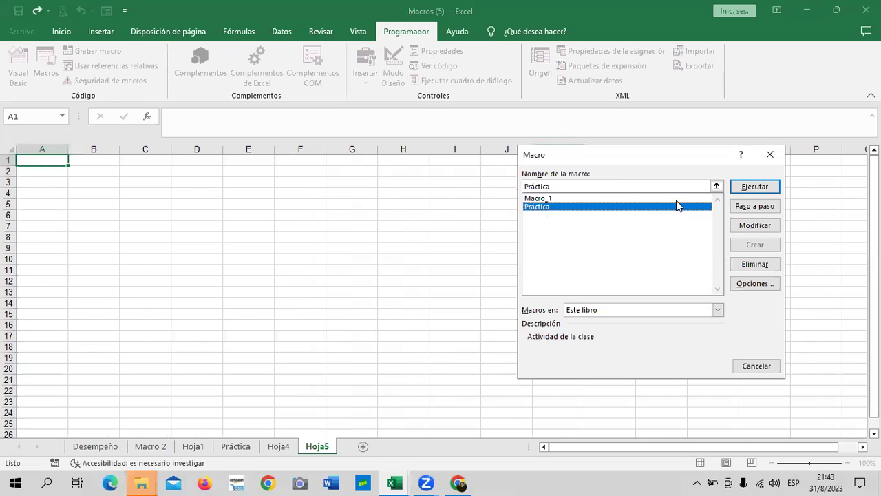
pyautogui.click(742, 189)
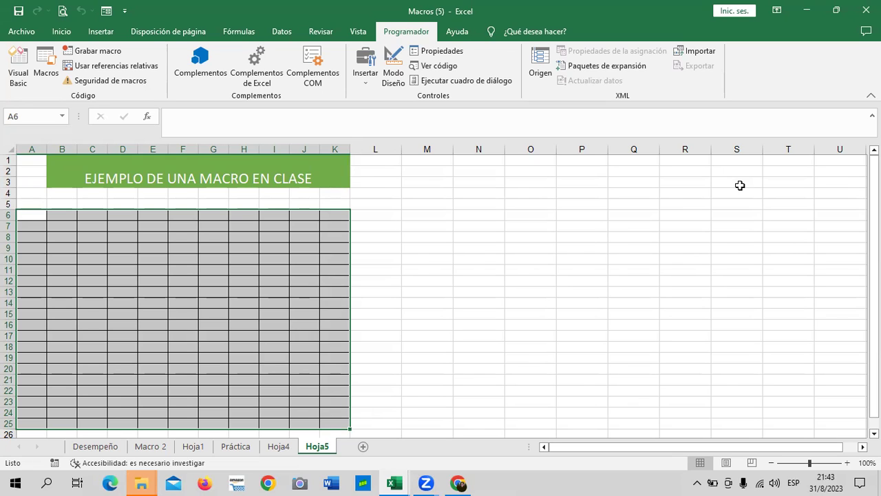
pyautogui.click(482, 248)
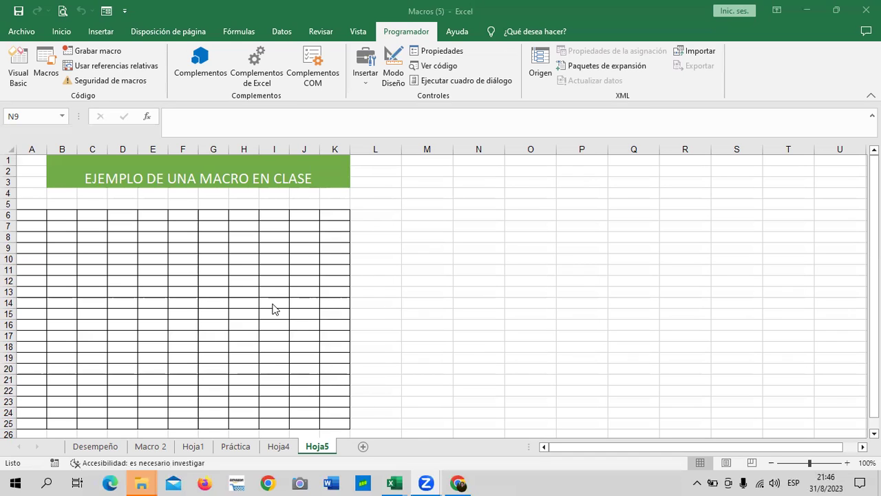
pyautogui.scroll(-1, 267, 307)
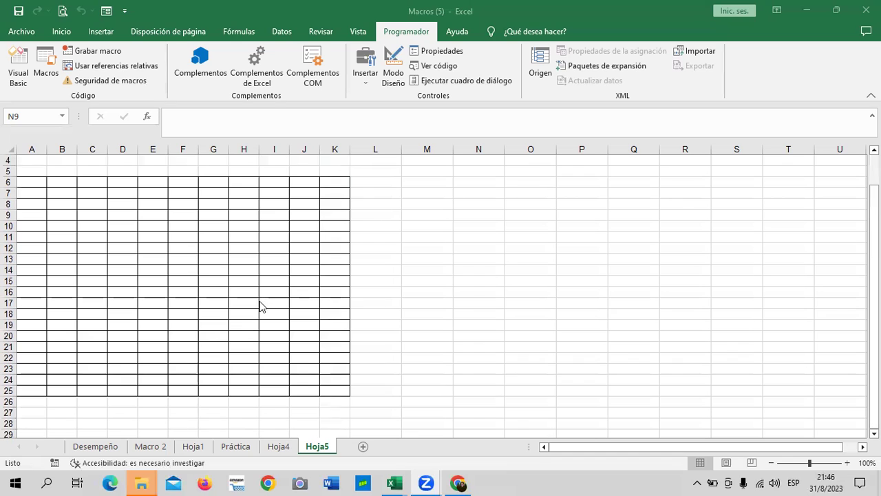
pyautogui.click(30, 180)
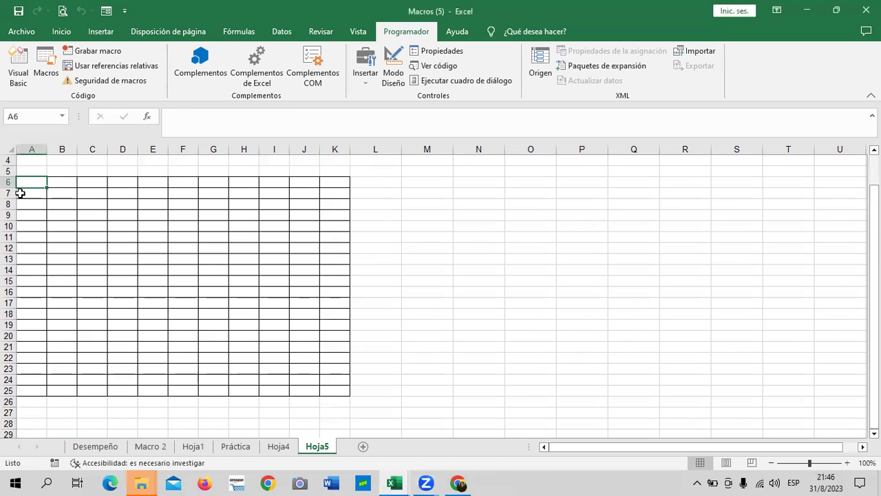
pyautogui.scroll(1, 91, 267)
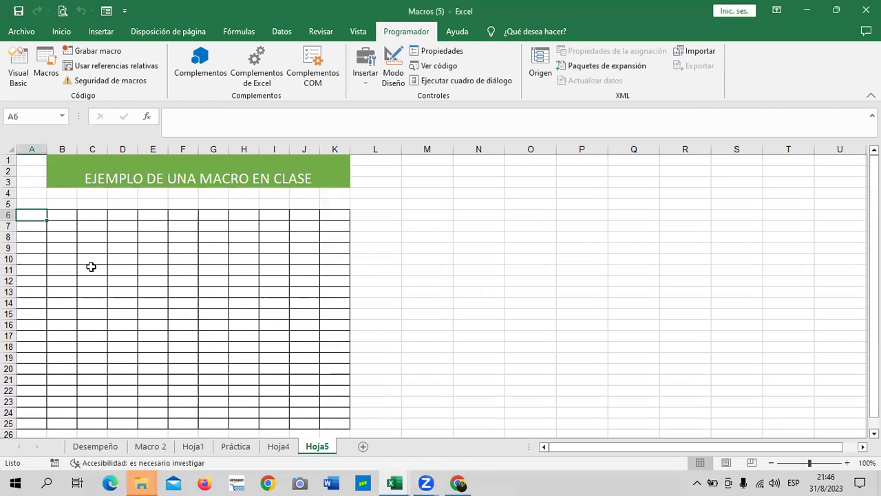
pyautogui.scroll(-1, 101, 263)
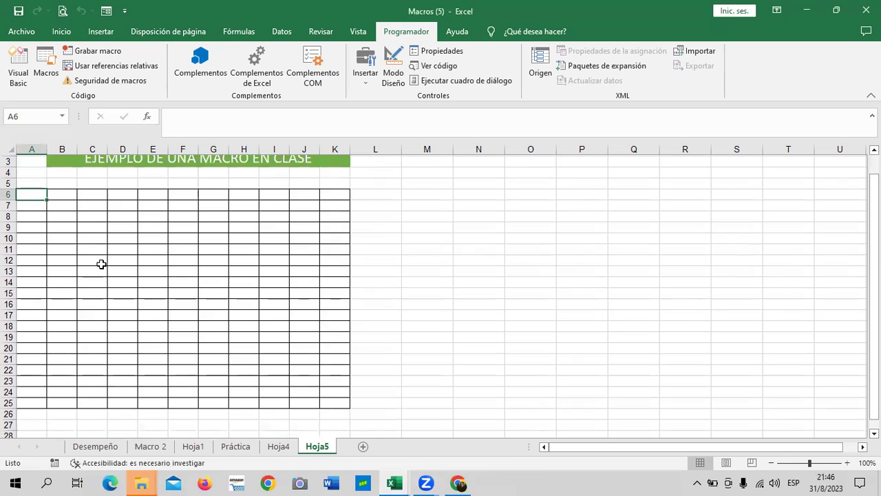
pyautogui.scroll(1, 101, 263)
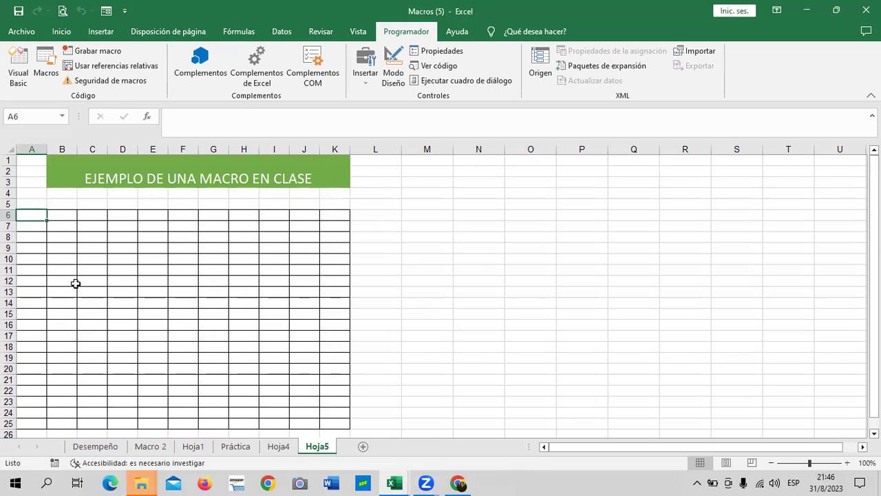
pyautogui.scroll(-4, 389, 223)
pyautogui.scroll(2, 389, 224)
pyautogui.scroll(2, 392, 225)
# - Start recording a new macro named Práctica1, stored in Este libro
pyautogui.click(92, 55)
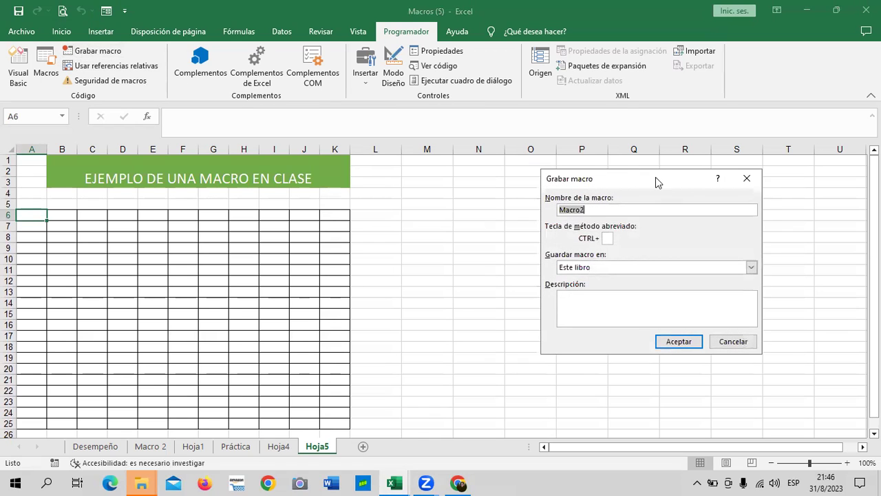
pyautogui.moveTo(590, 178); pyautogui.dragTo(569, 171)
pyautogui.write('pR')
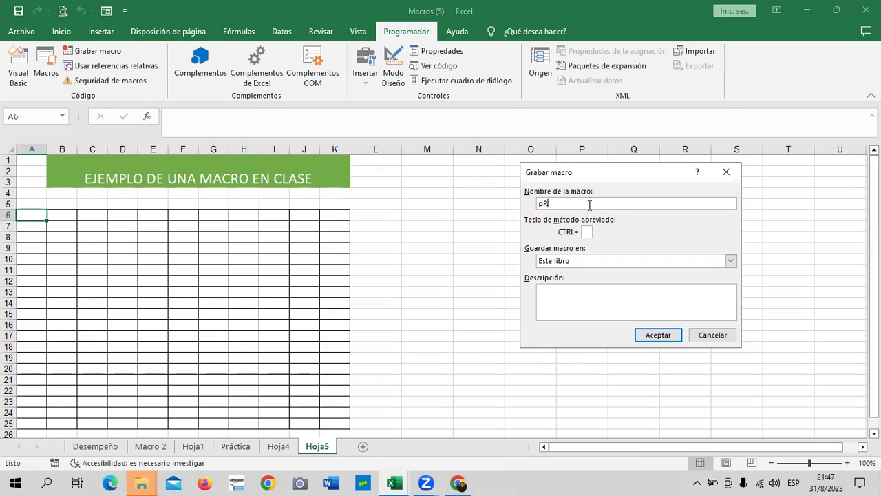
pyautogui.press('BackSpace')
pyautogui.press('capslock')
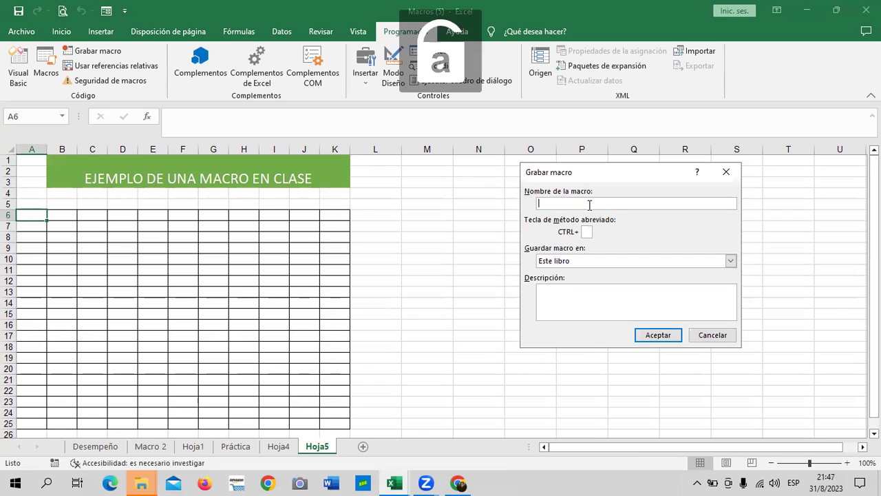
pyautogui.write('P')
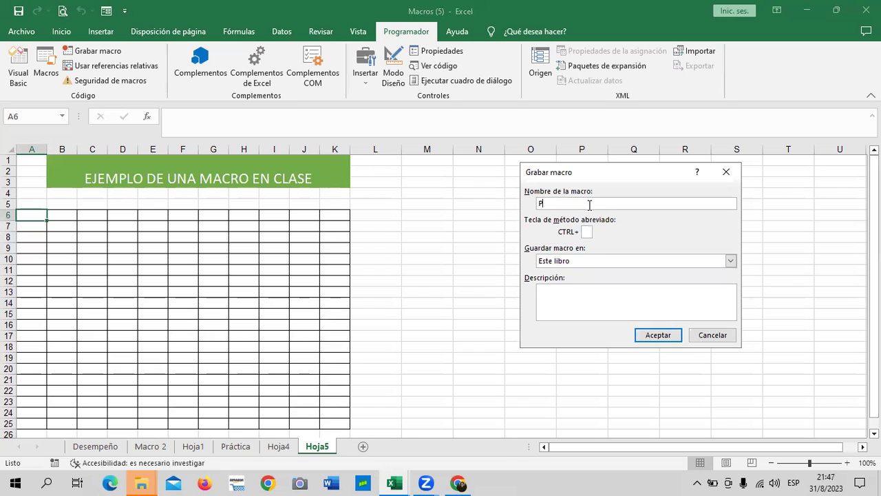
pyautogui.write('rá')
pyautogui.write('ctica')
pyautogui.write('1')
pyautogui.click(655, 334)
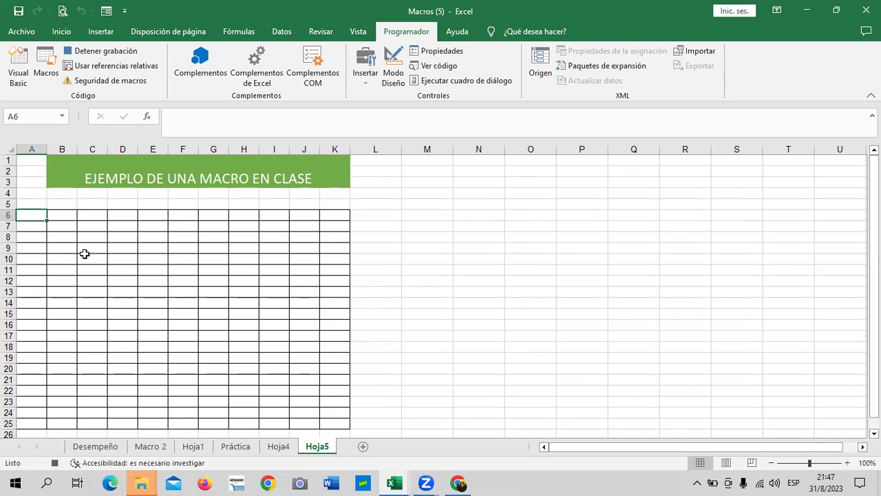
# - Head A6 with Numero, autofit column A, and fill numbers 1–19 down to row 25
pyautogui.write('Numero')
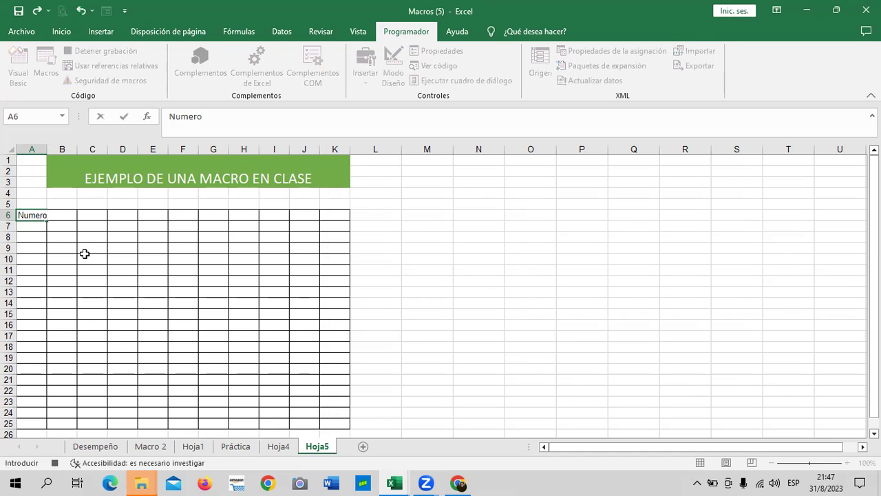
pyautogui.press('Return')
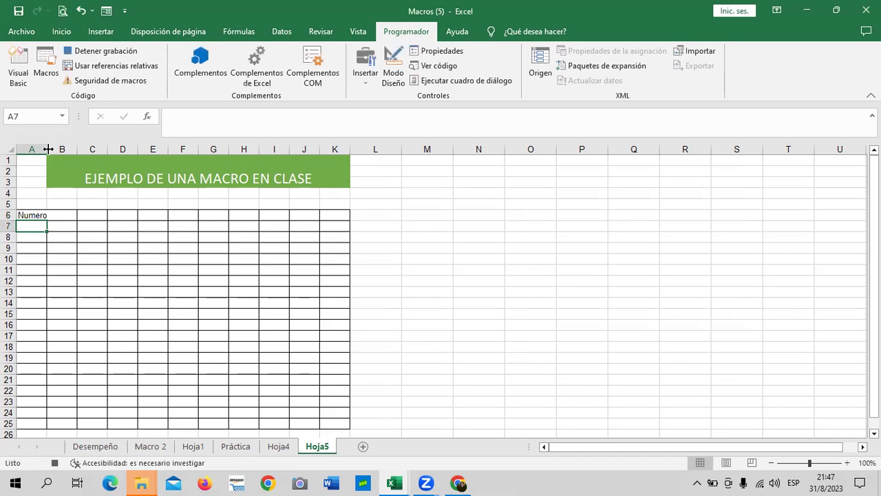
pyautogui.doubleClick(47, 149)
pyautogui.write('1')
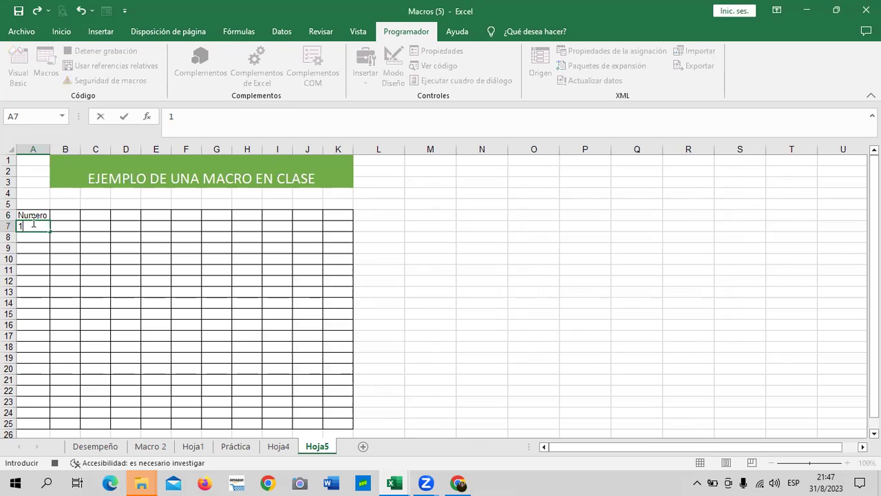
pyautogui.press('Return')
pyautogui.write('2')
pyautogui.press('Return')
pyautogui.moveTo(32, 225)
pyautogui.mouseDown()
pyautogui.moveTo(59, 386)
pyautogui.moveTo(51, 427)
pyautogui.mouseUp()
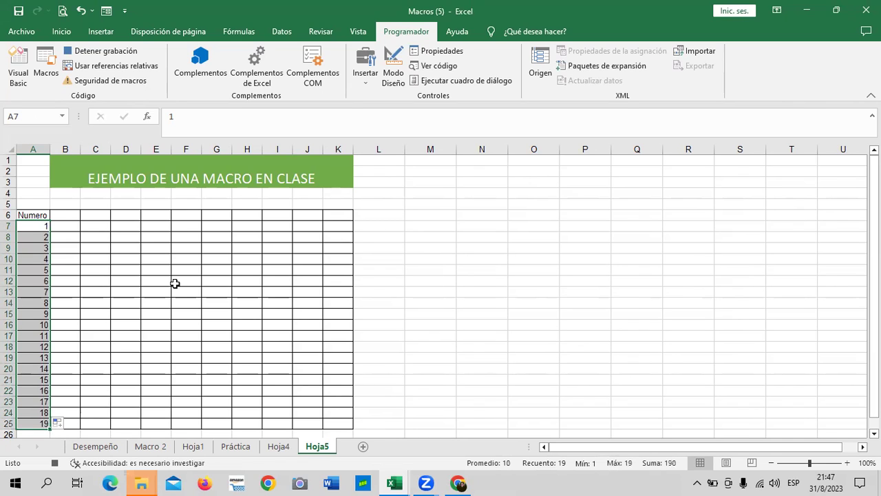
# - Enter enero in B6 and fill the month headers across to octubre in K6
pyautogui.click(66, 216)
pyautogui.write('e')
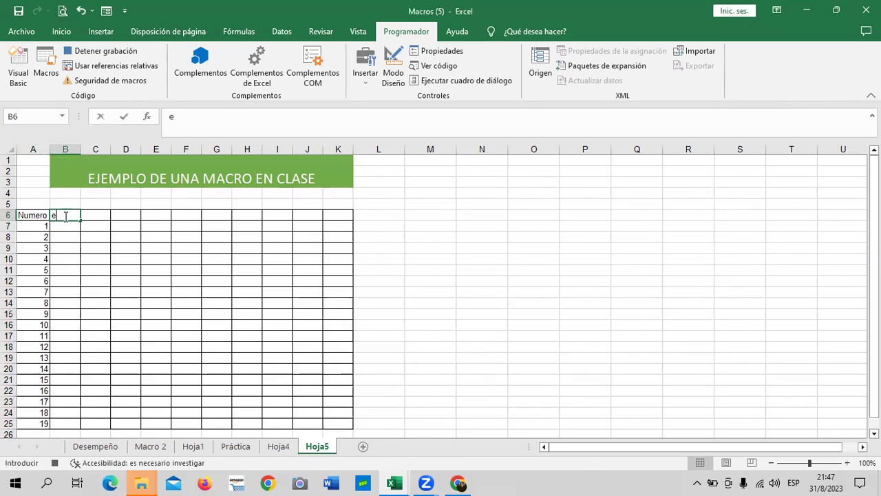
pyautogui.write('nero')
pyautogui.press('Return')
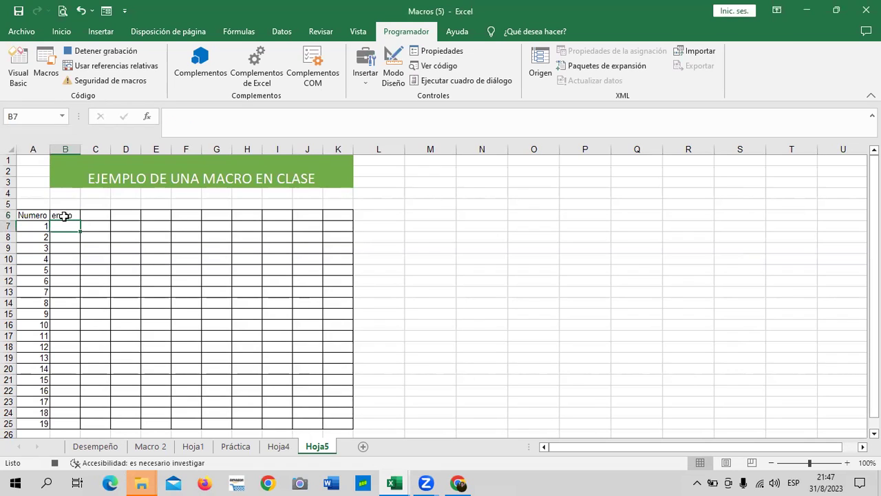
pyautogui.click(70, 217)
pyautogui.moveTo(82, 223); pyautogui.dragTo(342, 221)
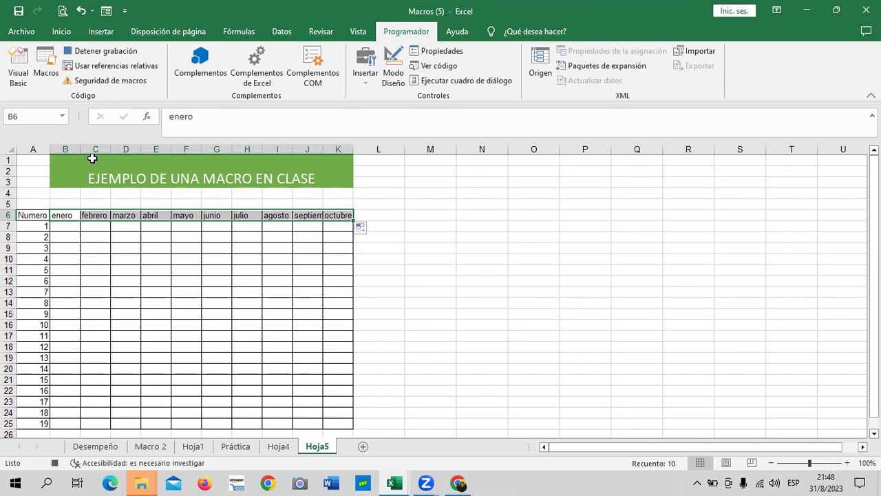
# - Set columns A through K to a column width of 8
pyautogui.moveTo(43, 145); pyautogui.dragTo(337, 147)
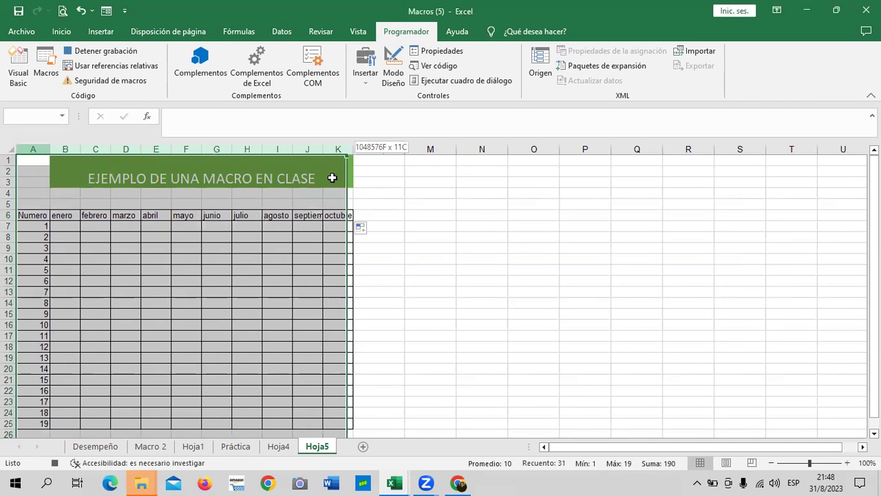
pyautogui.rightClick(273, 278)
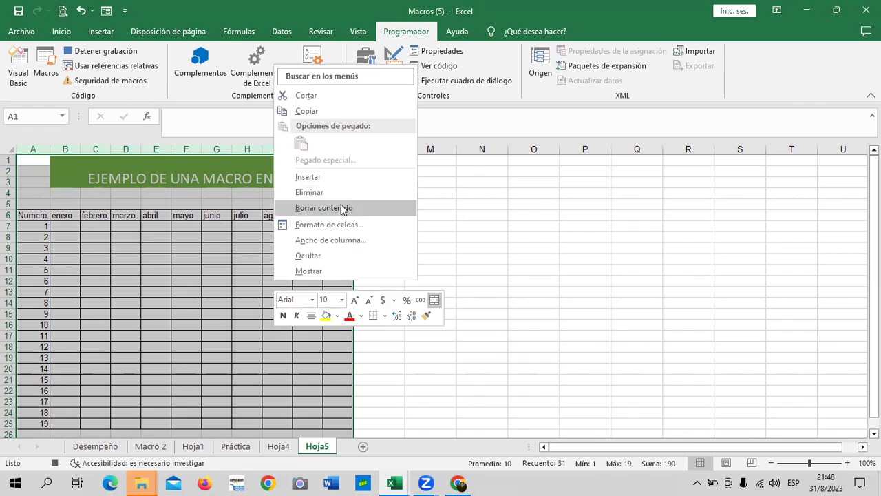
pyautogui.press('Escape')
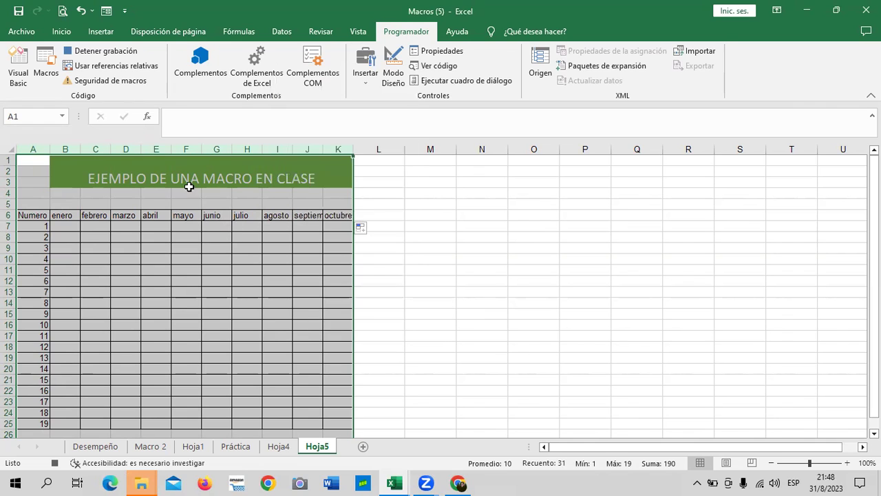
pyautogui.rightClick(238, 276)
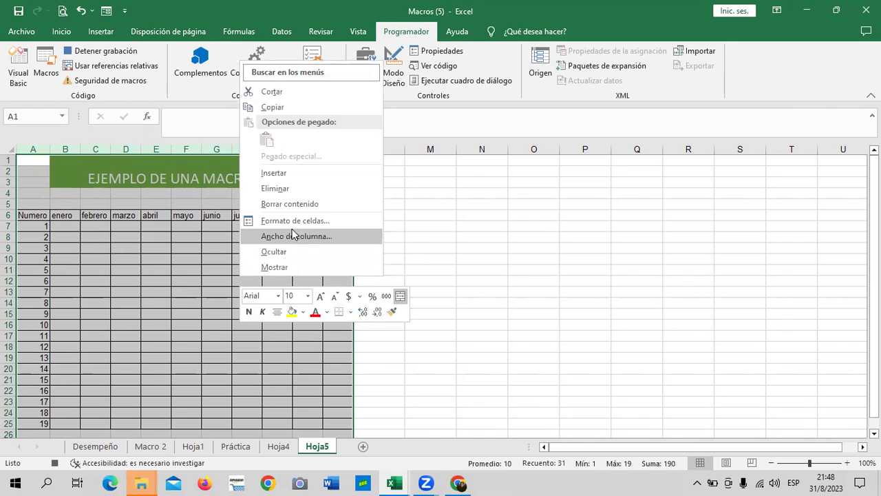
pyautogui.click(313, 236)
pyautogui.write('8')
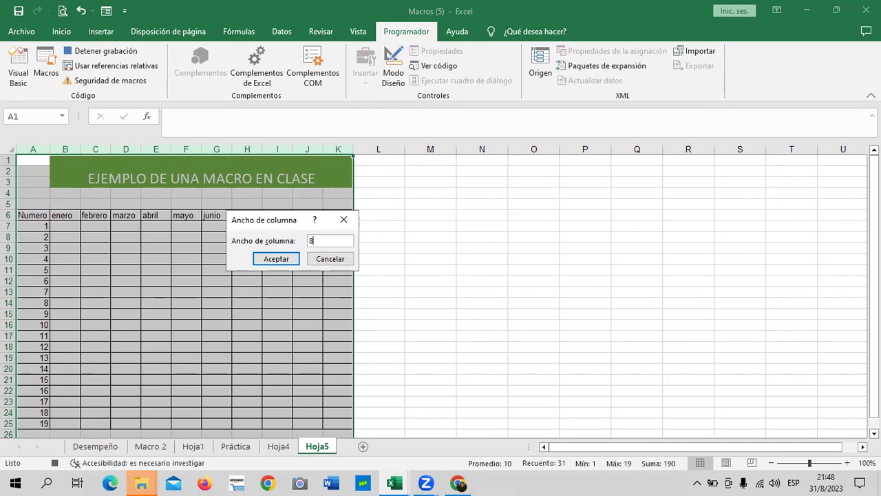
pyautogui.press('Return')
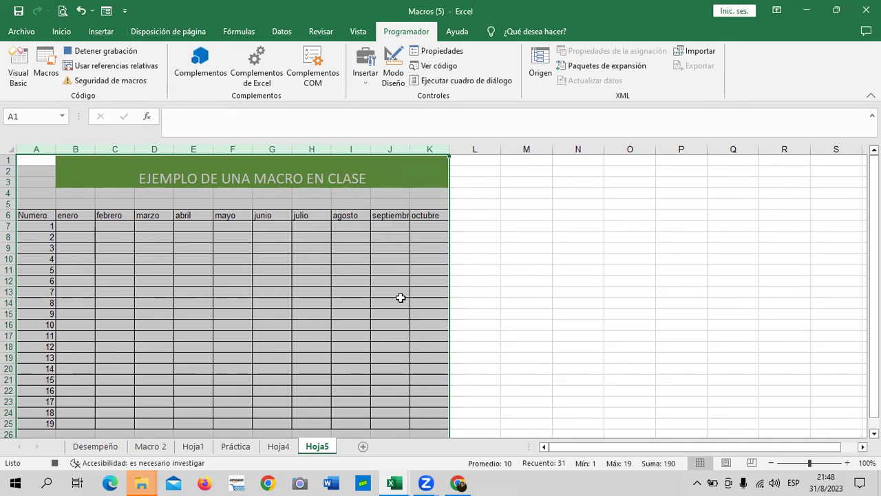
pyautogui.click(400, 300)
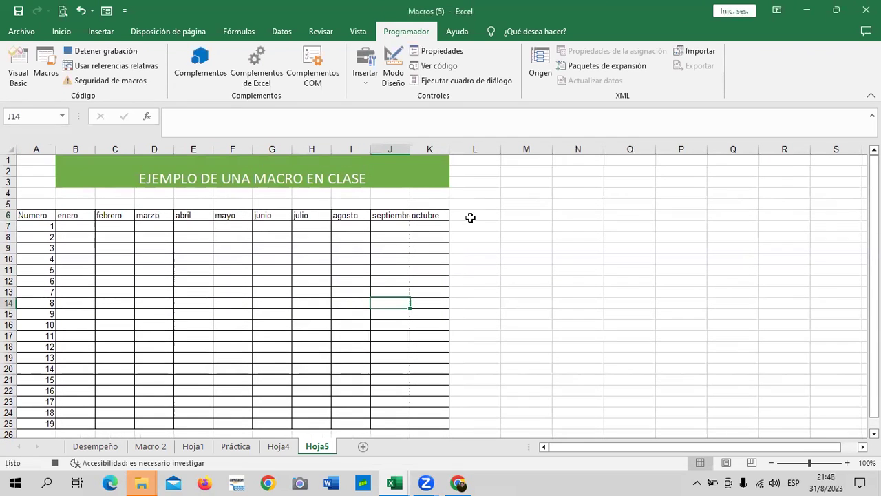
# - Extend the months to noviembre and diciembre in L6:M6 and set columns L:M to width 8
pyautogui.click(466, 215)
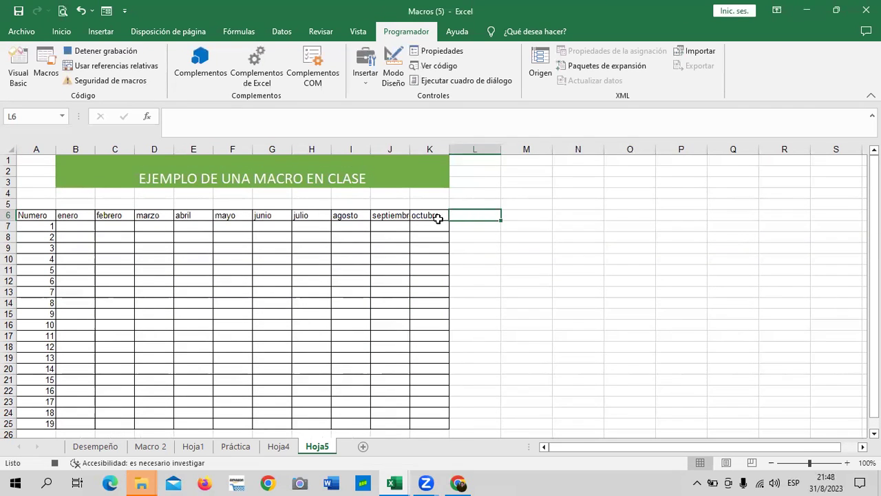
pyautogui.click(434, 215)
pyautogui.moveTo(450, 220); pyautogui.dragTo(527, 222)
pyautogui.moveTo(479, 148); pyautogui.dragTo(543, 149)
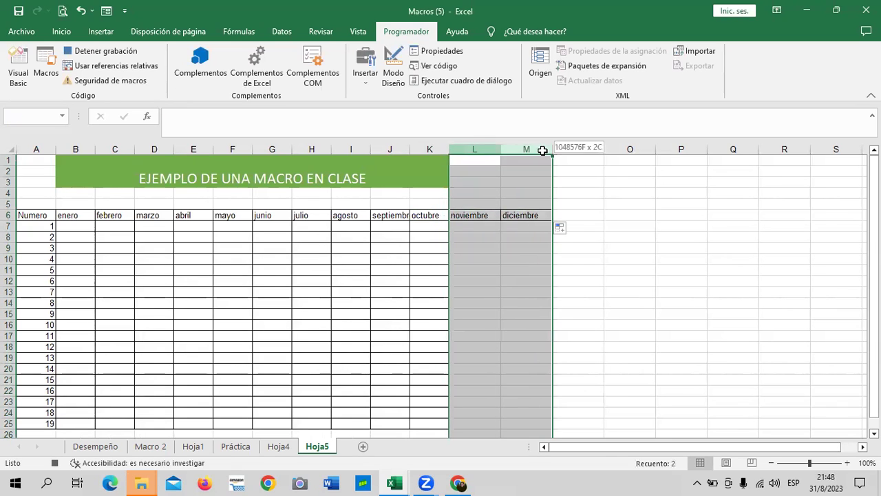
pyautogui.rightClick(509, 254)
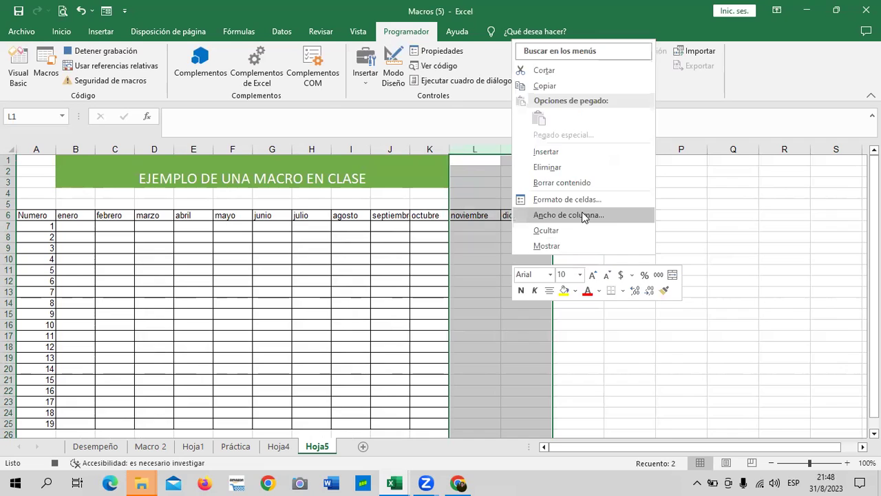
pyautogui.click(581, 214)
pyautogui.write('8')
pyautogui.press('Return')
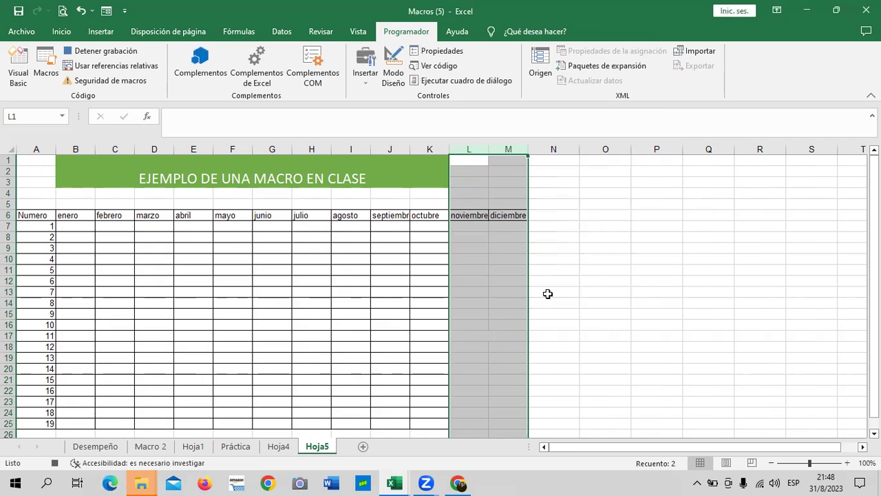
pyautogui.click(547, 294)
# - Select the range K6:M25 and bring up the Inicio formatting commands
pyautogui.moveTo(440, 216); pyautogui.dragTo(501, 421)
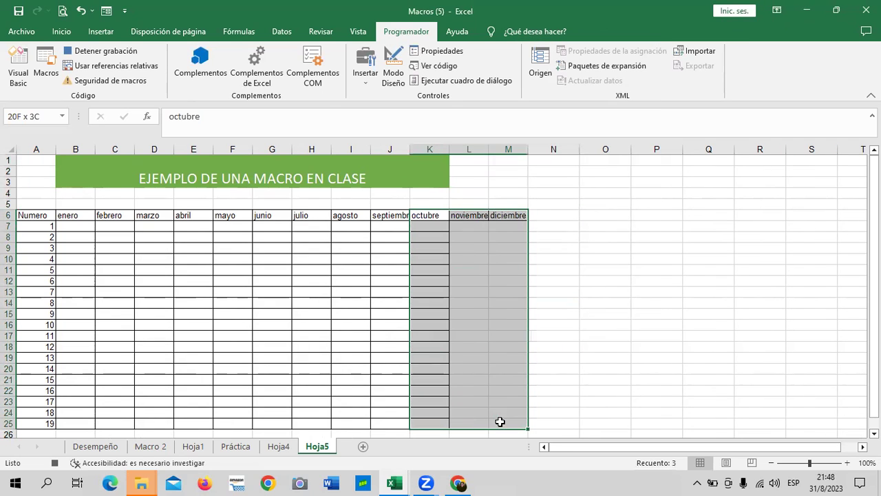
pyautogui.click(62, 32)
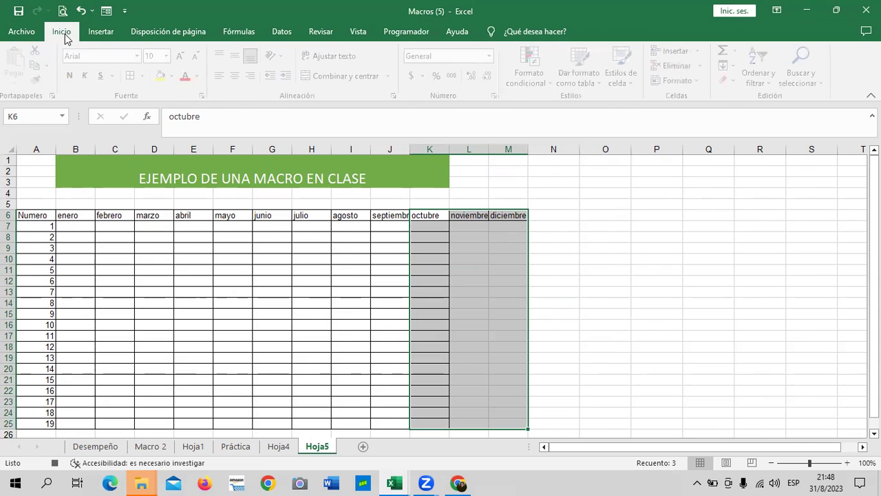
pyautogui.moveTo(407, 215); pyautogui.dragTo(555, 241)
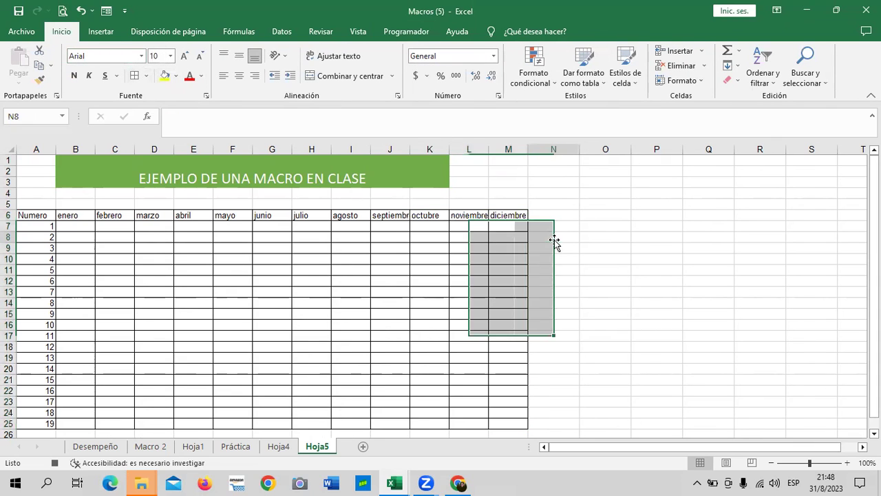
pyautogui.click(555, 241)
pyautogui.moveTo(20, 215); pyautogui.dragTo(509, 215)
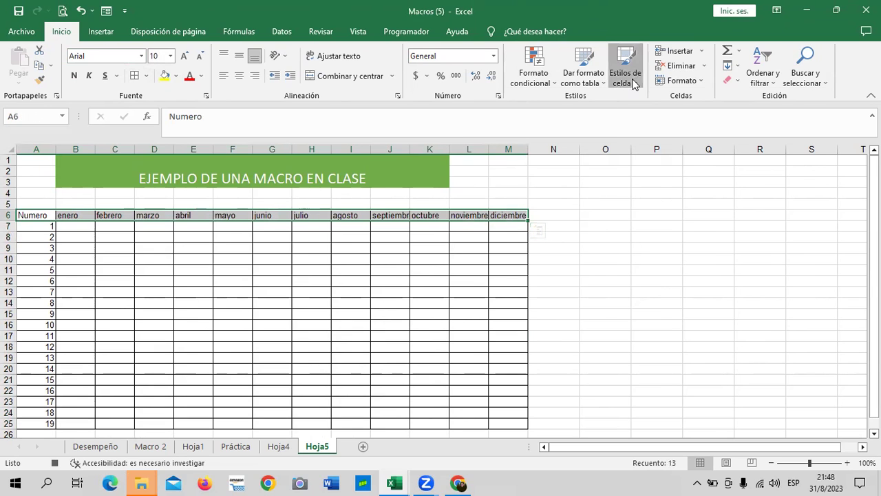
pyautogui.click(634, 84)
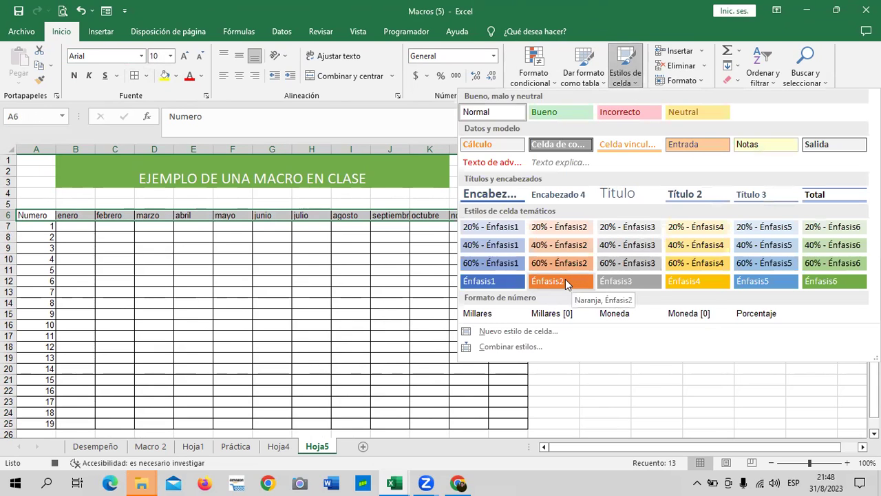
pyautogui.click(565, 278)
pyautogui.click(201, 279)
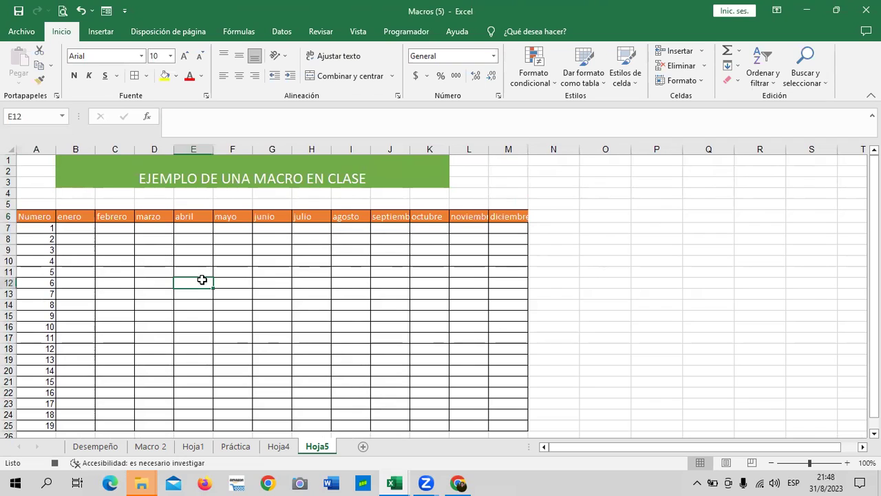
pyautogui.moveTo(69, 217); pyautogui.dragTo(511, 216)
pyautogui.click(235, 79)
pyautogui.click(206, 247)
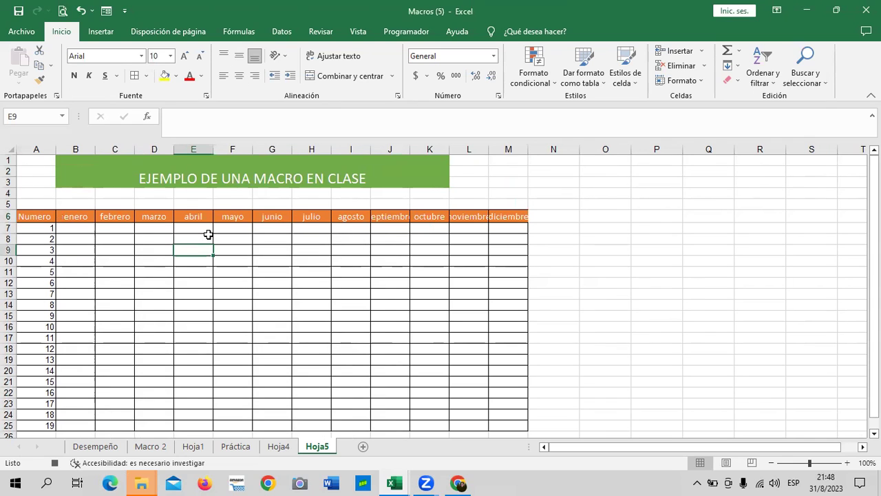
pyautogui.doubleClick(410, 150)
pyautogui.doubleClick(460, 149)
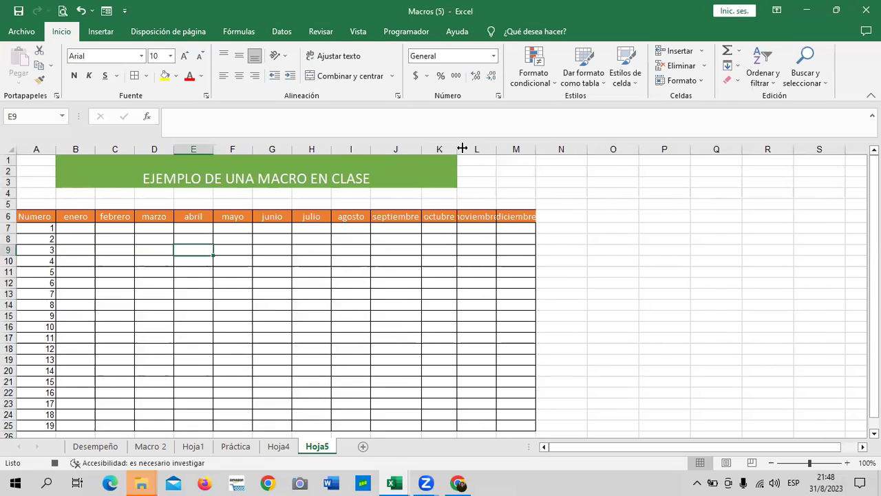
pyautogui.doubleClick(495, 149)
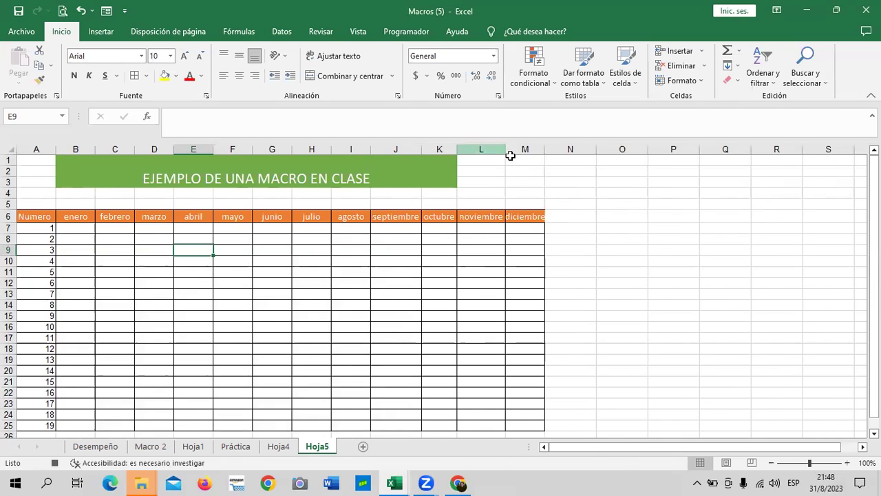
pyautogui.doubleClick(545, 149)
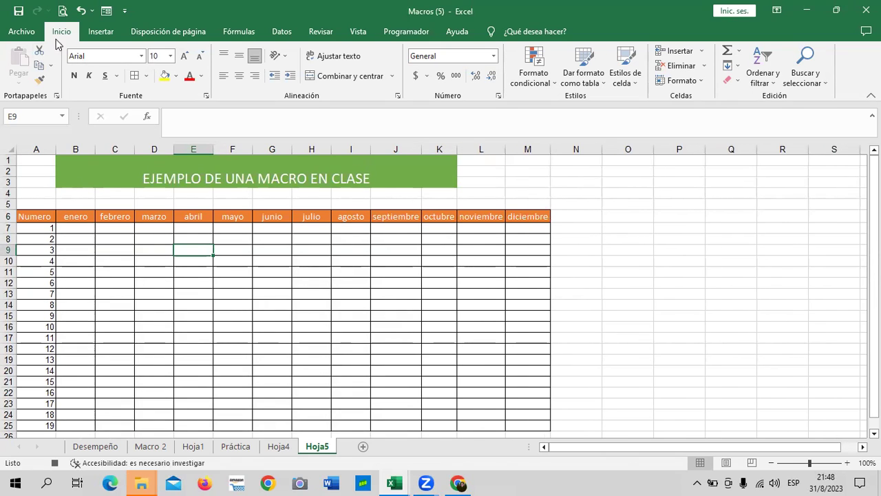
pyautogui.click(55, 463)
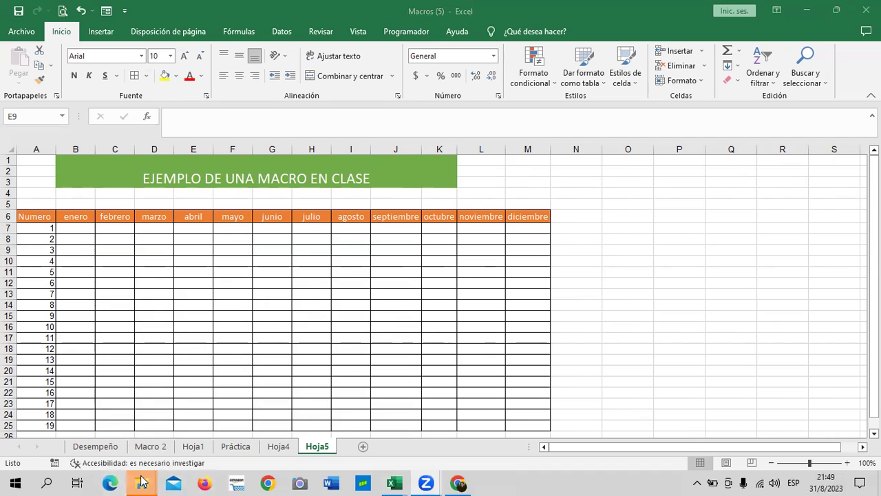
pyautogui.moveTo(143, 480)
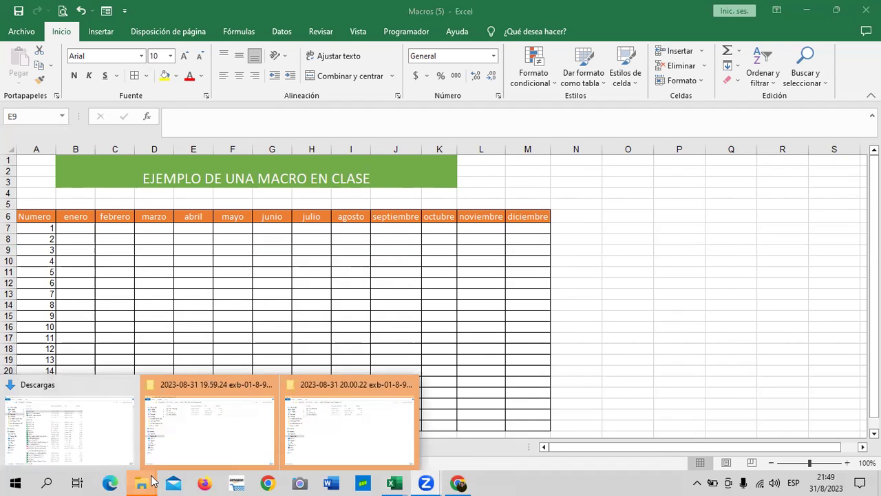
# - Bring Descargas to the front and refresh it via Escritorio so Macros (5) appears
pyautogui.click(95, 413)
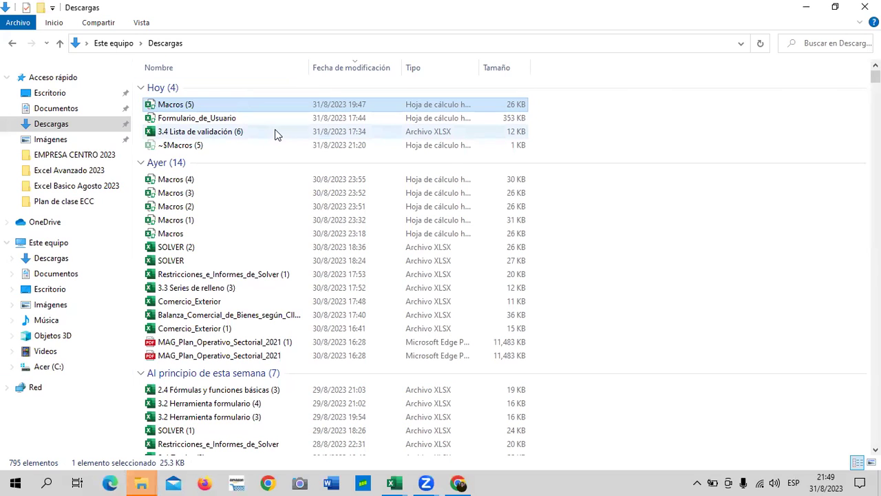
pyautogui.click(51, 94)
pyautogui.click(54, 124)
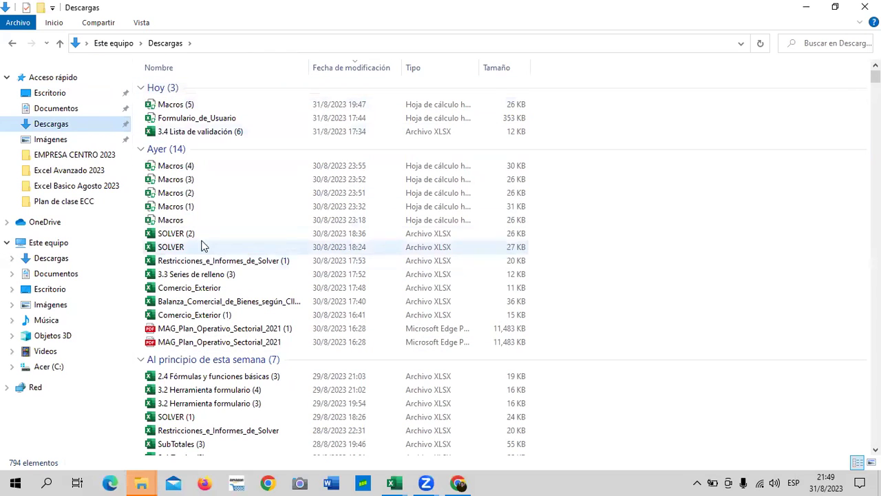
pyautogui.moveTo(193, 209)
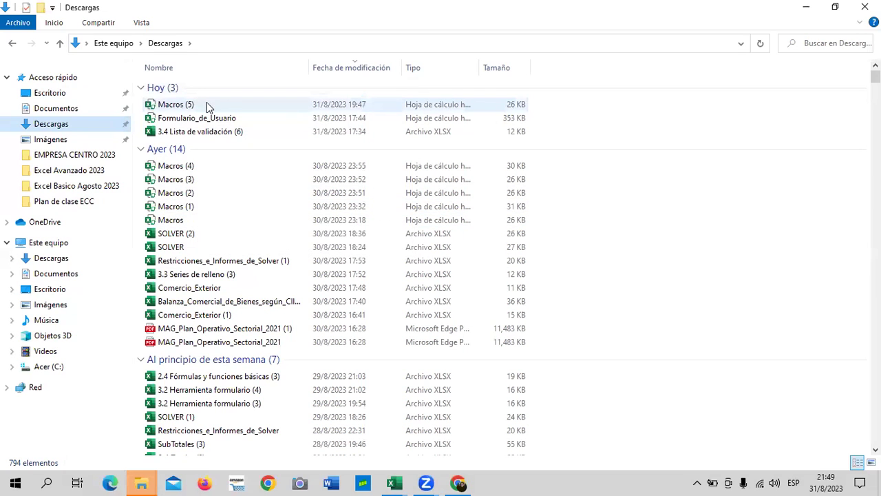
pyautogui.moveTo(207, 102)
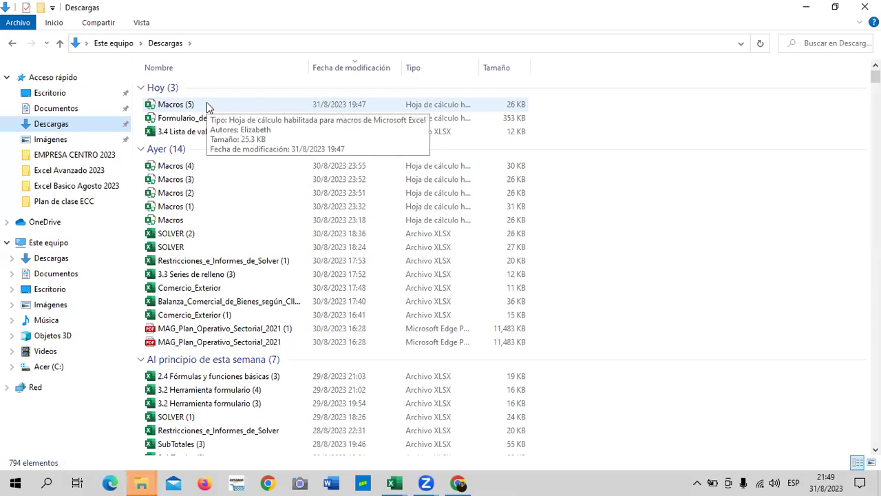
# - Tick Desbloquear in the Macros (2) file's Propiedades and confirm with Aceptar
pyautogui.rightClick(183, 196)
pyautogui.click(250, 195)
pyautogui.rightClick(249, 195)
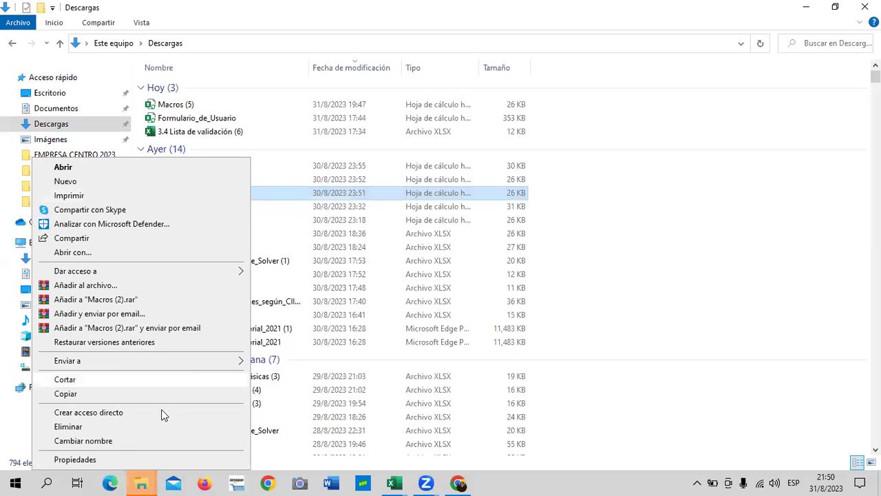
pyautogui.click(185, 459)
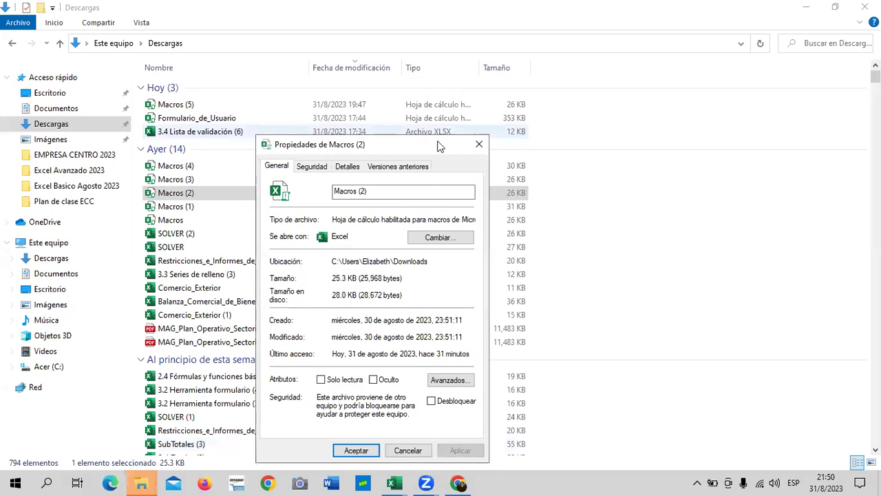
pyautogui.moveTo(417, 145); pyautogui.dragTo(441, 92)
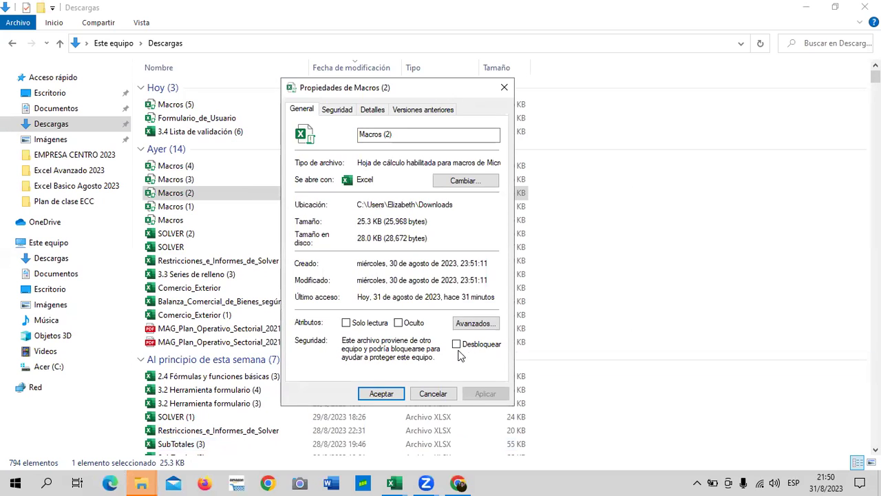
pyautogui.click(456, 344)
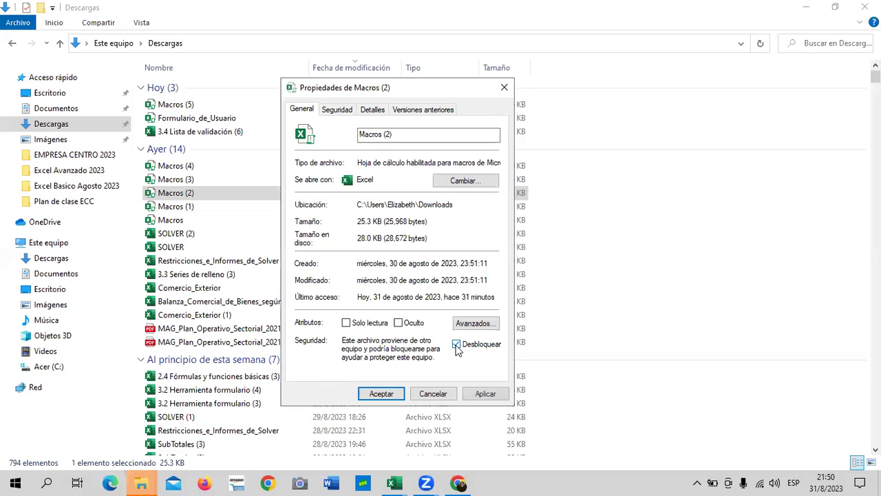
pyautogui.click(391, 392)
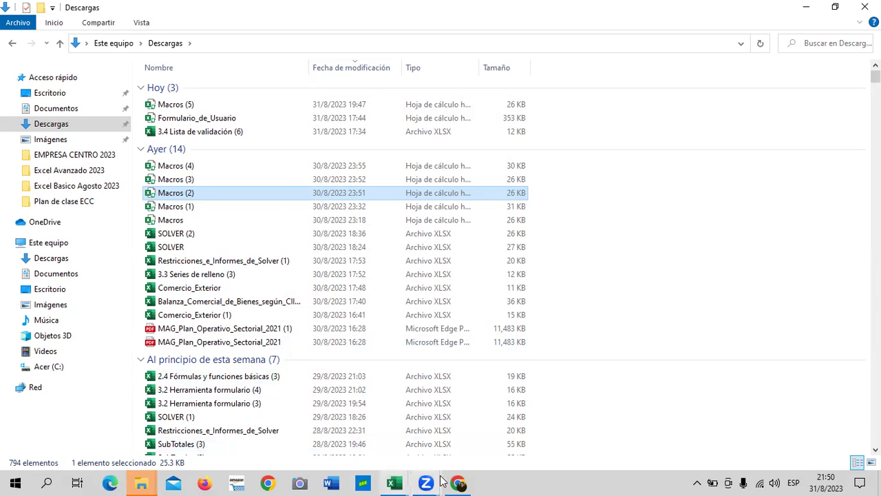
# - Return to the Macros (5) workbook, check Hoja4 and Hoja5, and add new sheet Hoja6
pyautogui.moveTo(399, 480)
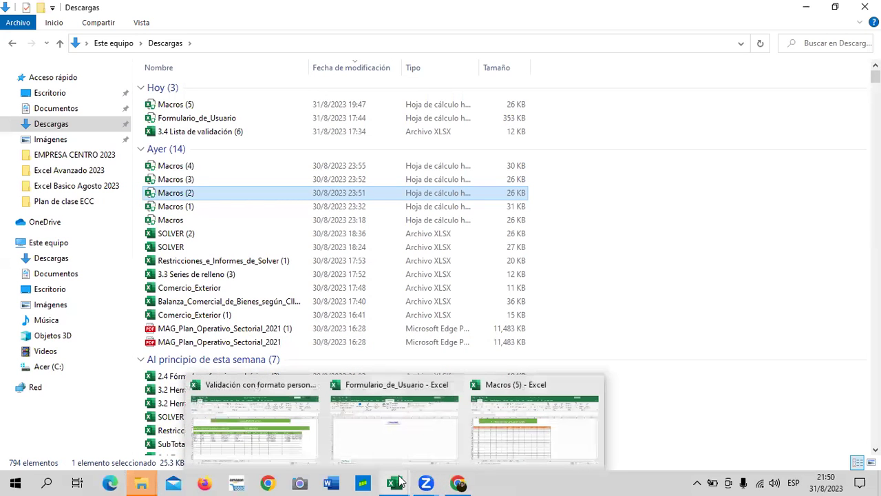
pyautogui.click(571, 428)
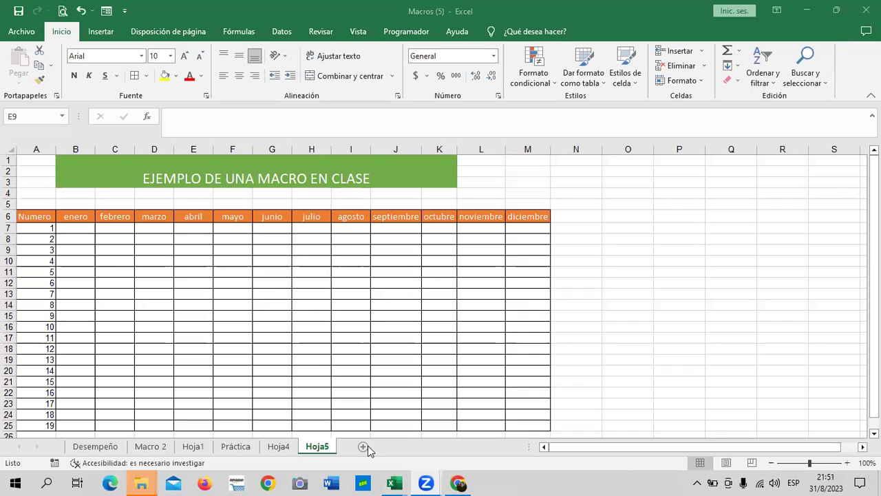
pyautogui.click(279, 448)
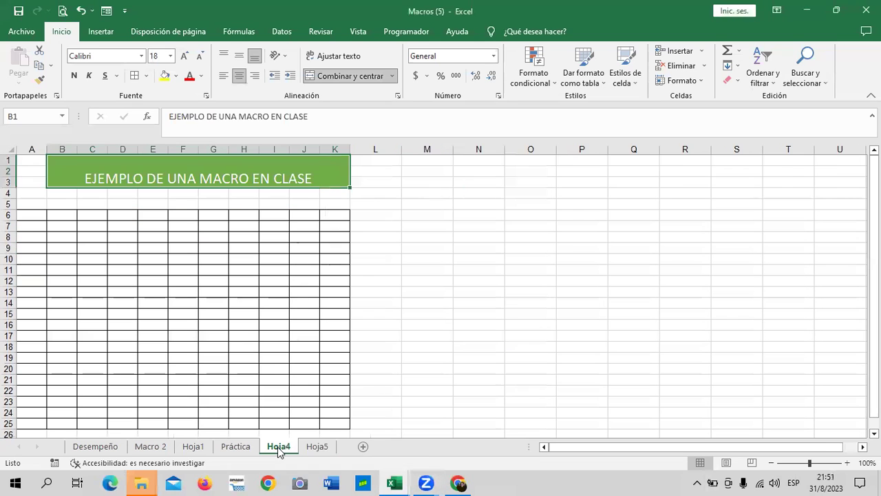
pyautogui.click(321, 448)
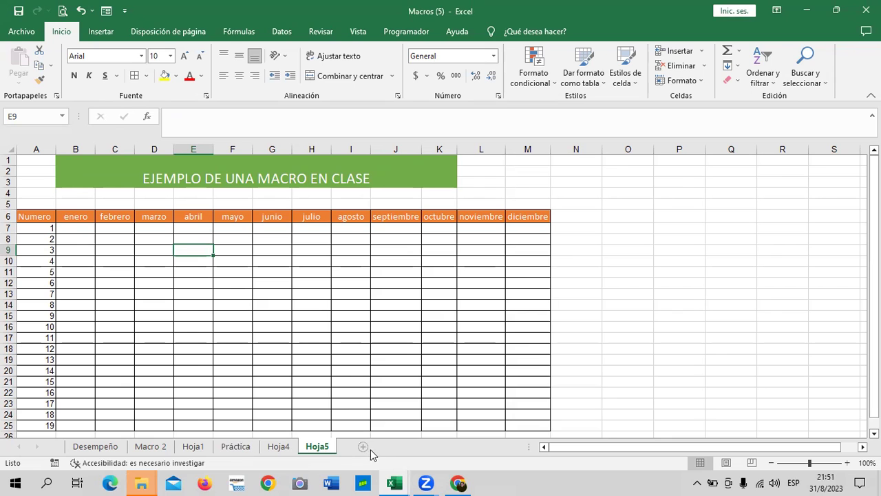
pyautogui.click(371, 448)
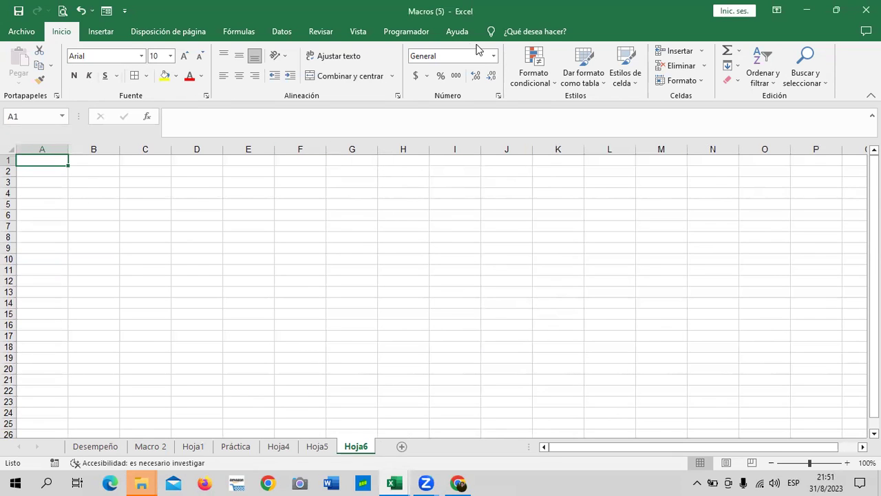
# - Run the Práctica1 macro from the Programador Macros list on Hoja6
pyautogui.click(421, 32)
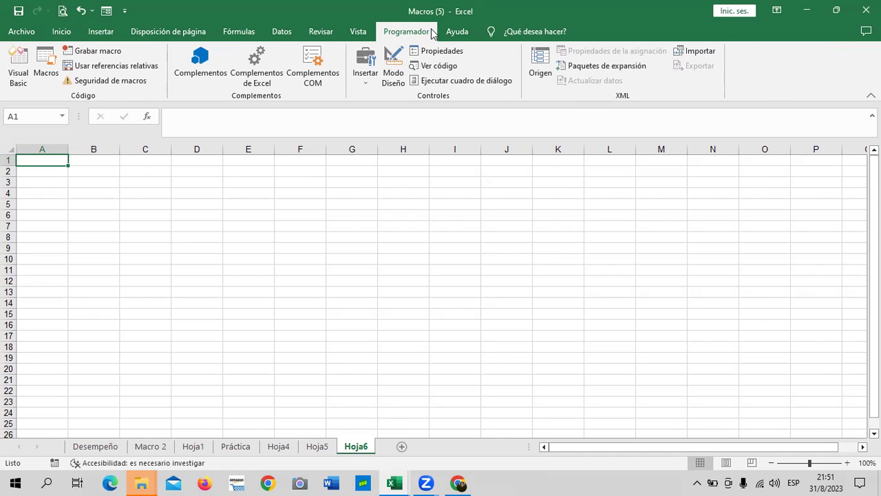
pyautogui.click(46, 68)
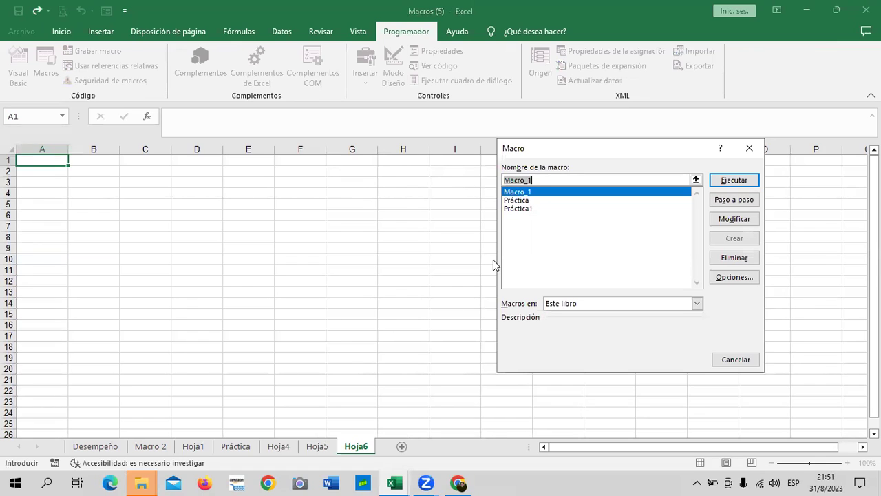
pyautogui.click(522, 208)
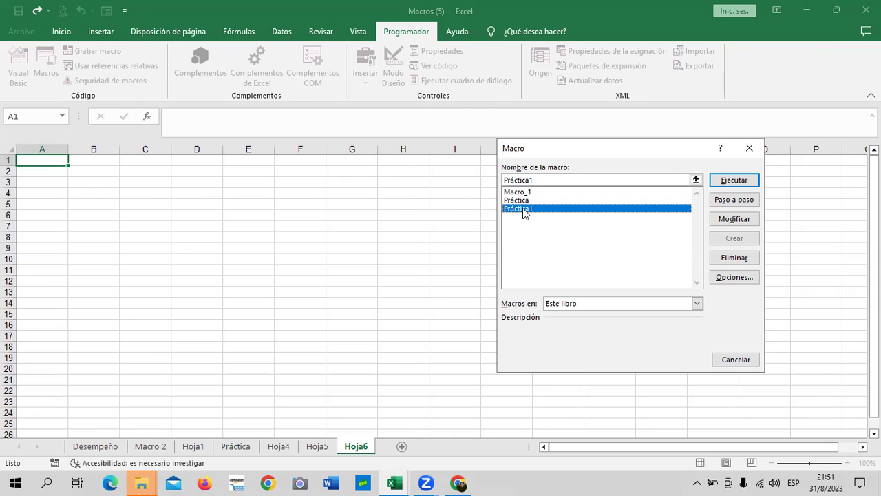
pyautogui.click(744, 183)
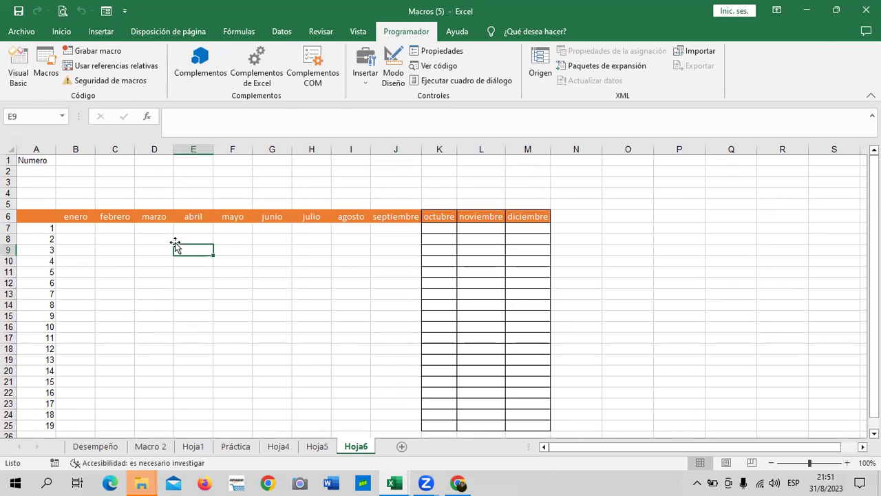
# - With A1 selected, run Práctica to add the green "EJEMPLO DE UNA MACRO EN CLASE" banner
pyautogui.click(47, 161)
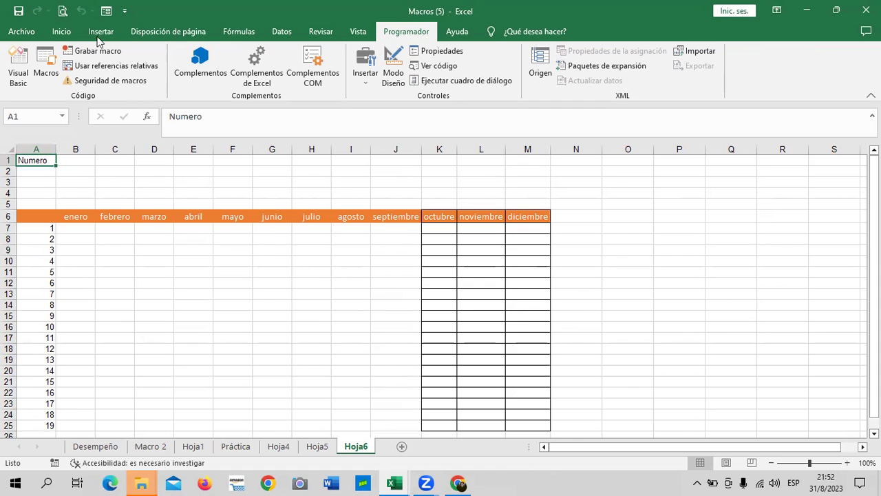
pyautogui.click(50, 65)
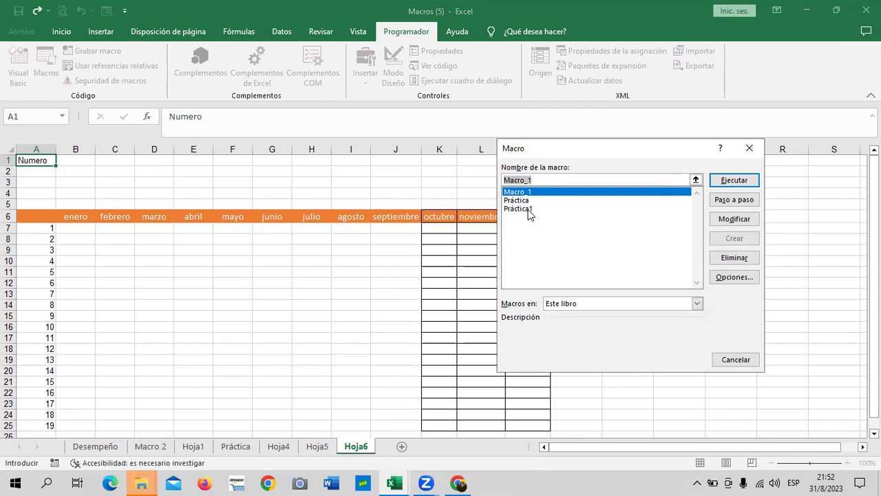
pyautogui.click(527, 209)
pyautogui.click(522, 201)
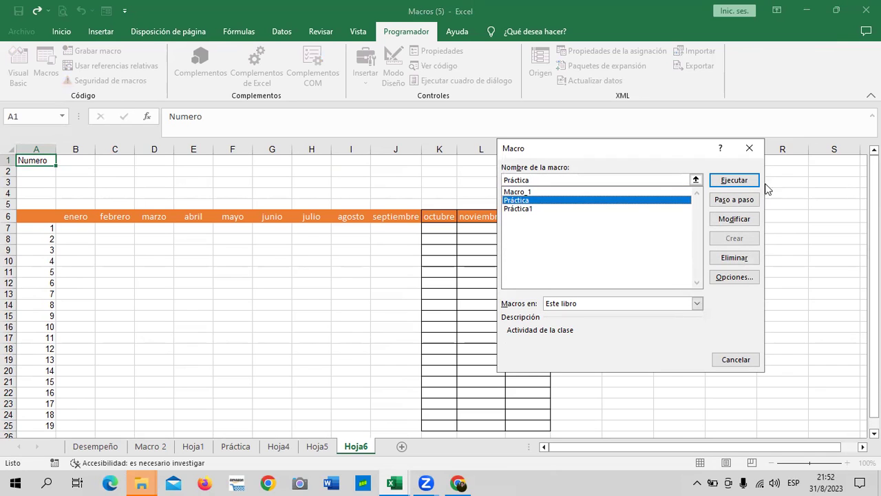
pyautogui.moveTo(682, 150); pyautogui.dragTo(741, 136)
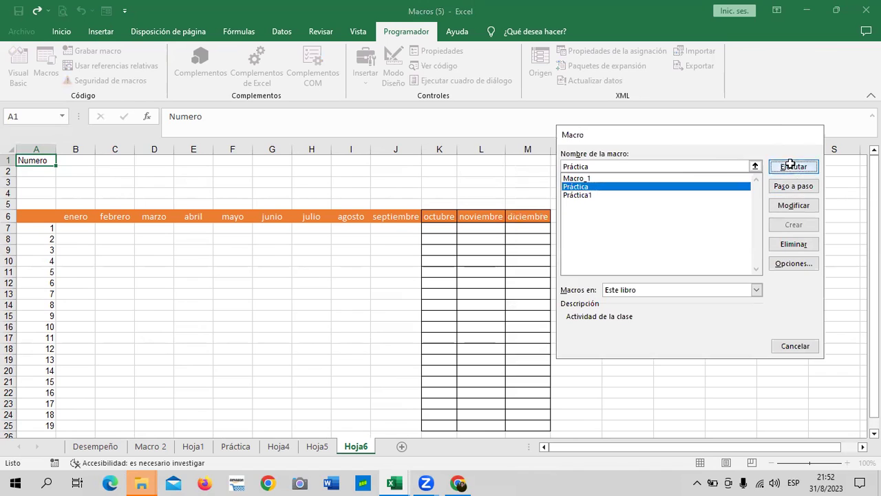
pyautogui.click(791, 166)
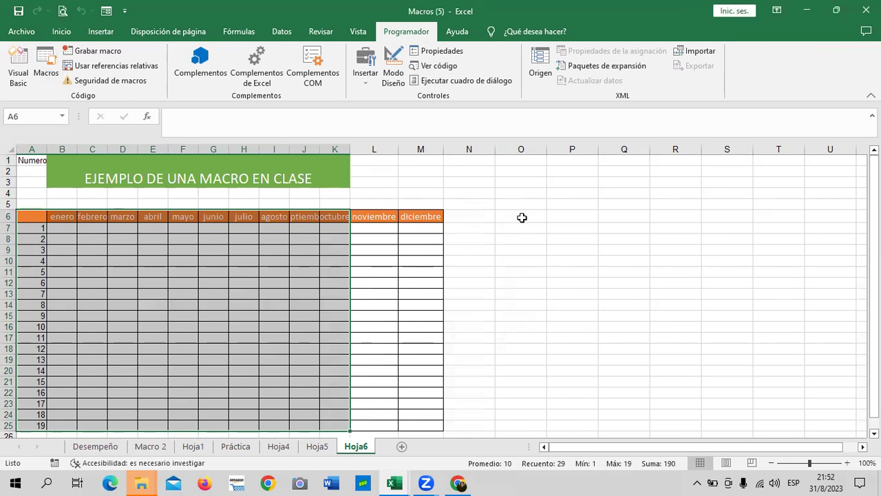
pyautogui.click(561, 280)
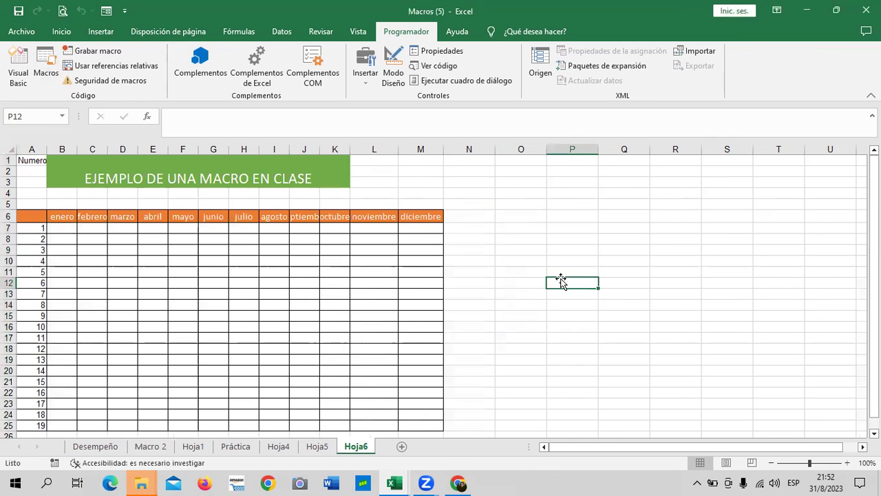
# - Review the Práctica, Hoja4 and Hoja5 sheets, checking the Numero header cell on Hoja5
pyautogui.click(33, 162)
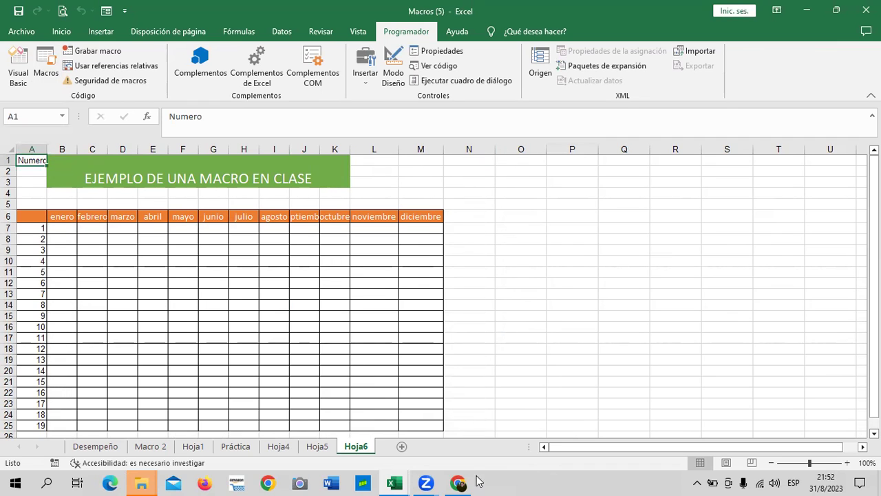
pyautogui.click(240, 447)
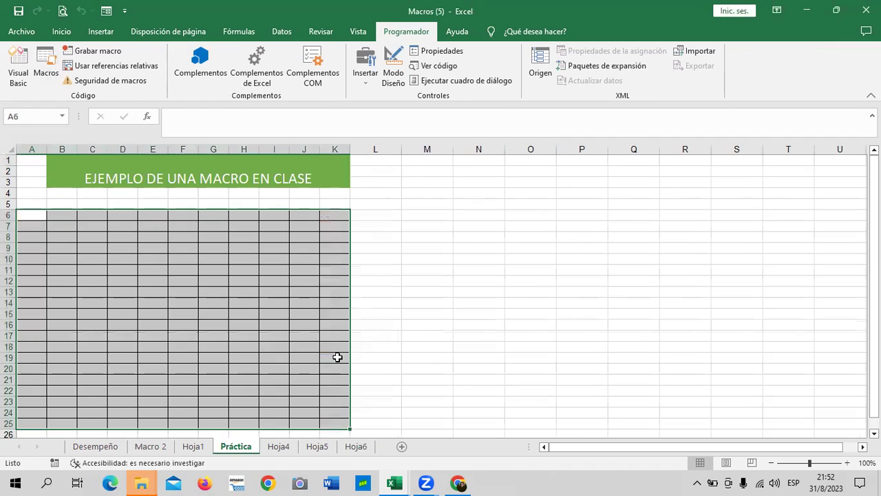
pyautogui.click(436, 303)
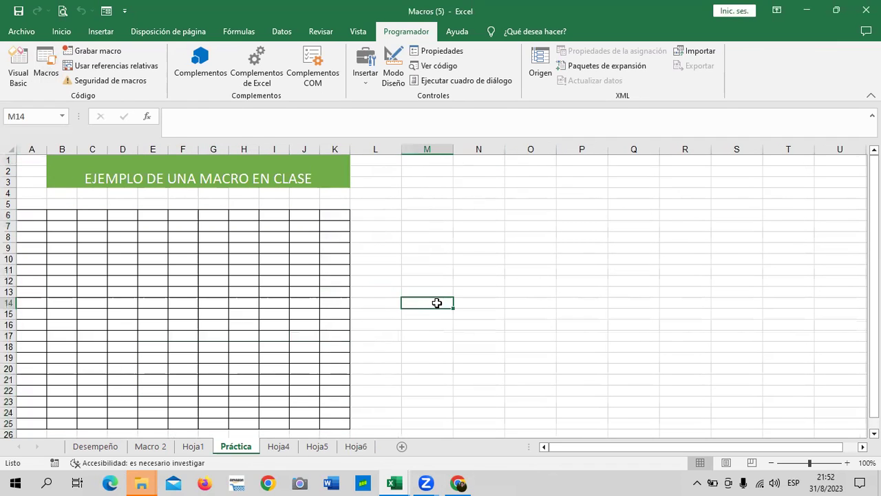
pyautogui.click(279, 447)
pyautogui.click(318, 447)
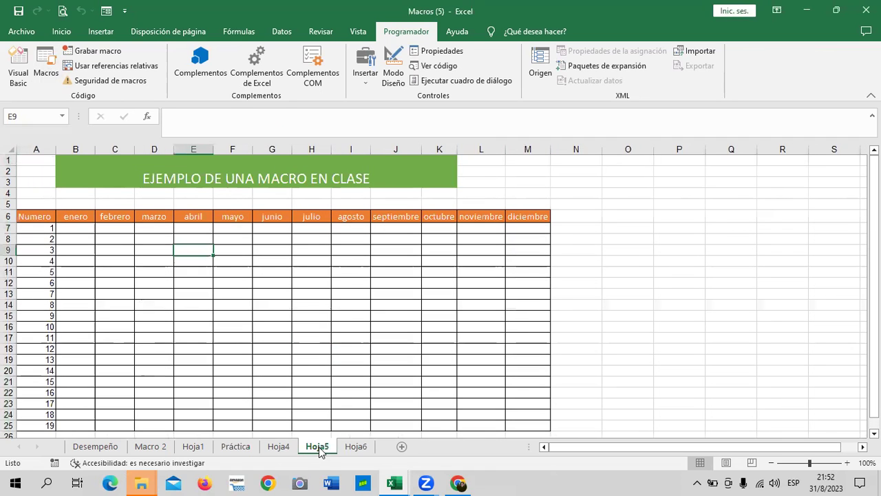
pyautogui.click(45, 219)
# - Compare Hoja6's empty A6 with Hoja5's table, then add the blank sheet Hoja7
pyautogui.click(356, 446)
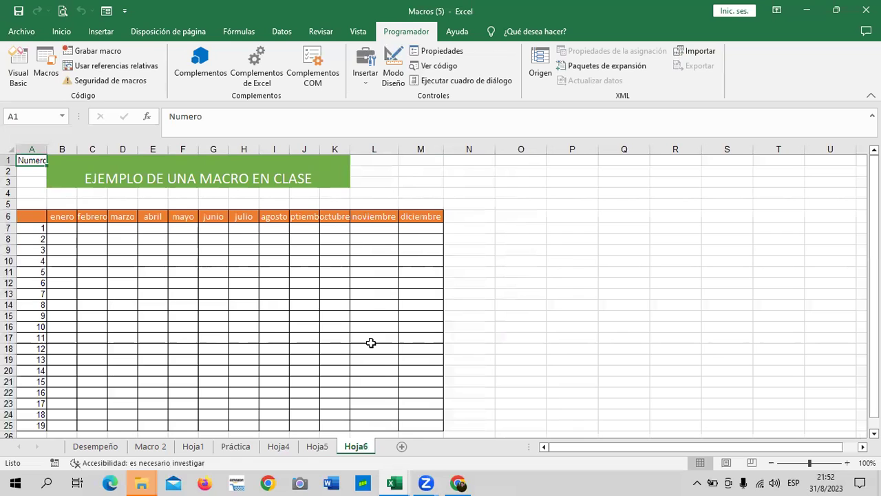
pyautogui.click(27, 217)
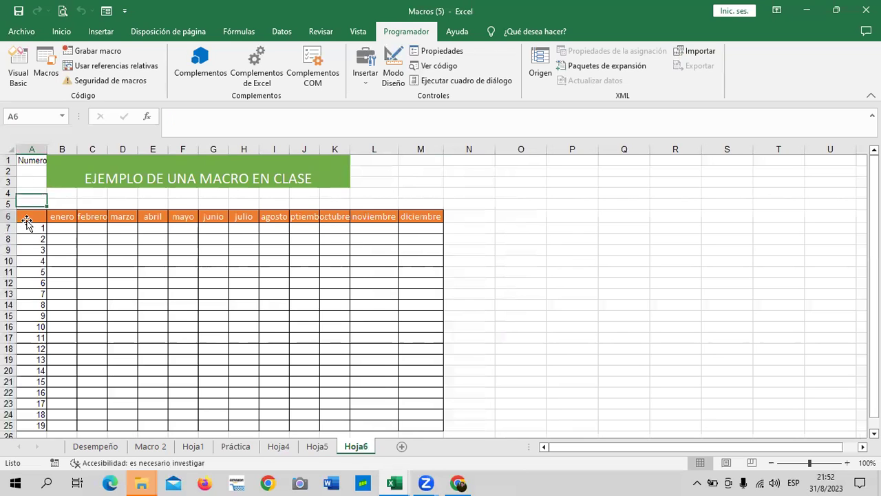
pyautogui.click(323, 447)
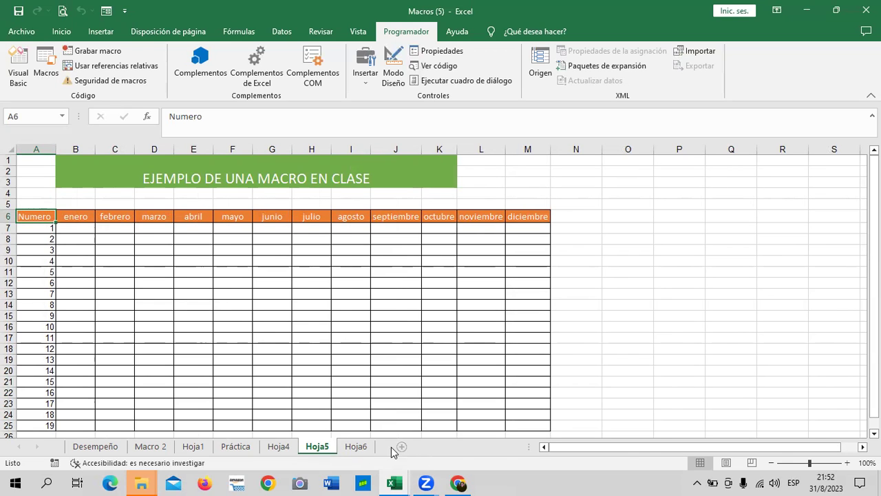
pyautogui.click(356, 446)
pyautogui.click(404, 445)
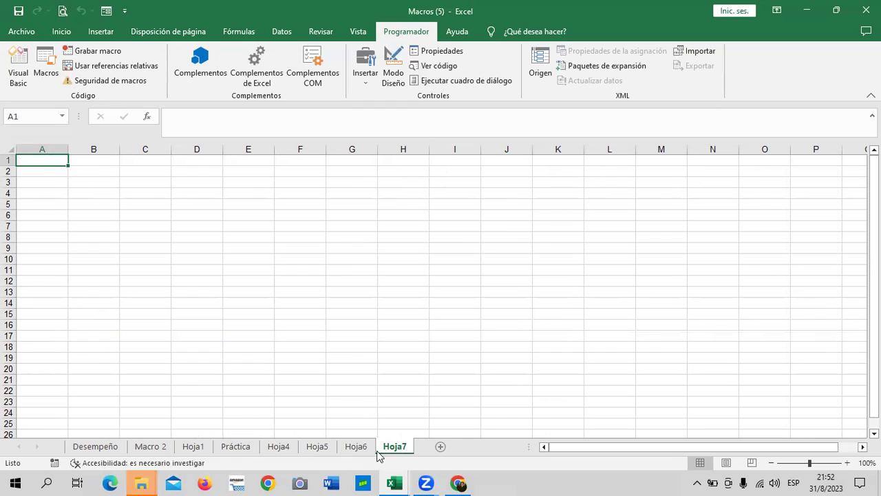
# - Run the Práctica macro on Hoja7 to create the EJEMPLO DE UNA MACRO EN CLASE banner
pyautogui.click(49, 56)
pyautogui.click(583, 186)
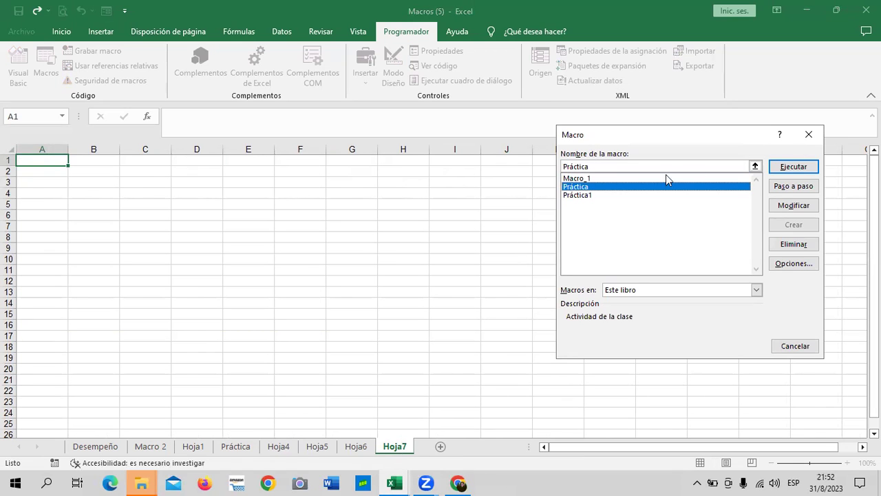
pyautogui.click(794, 167)
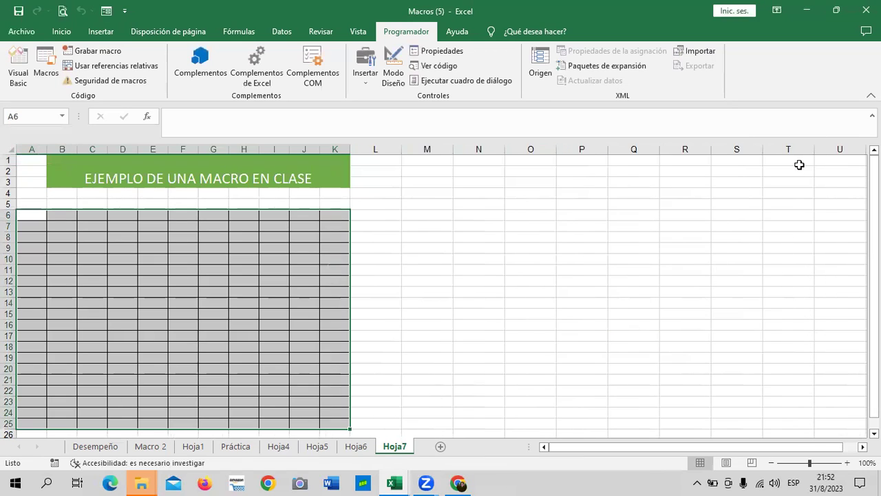
pyautogui.click(456, 216)
pyautogui.click(30, 216)
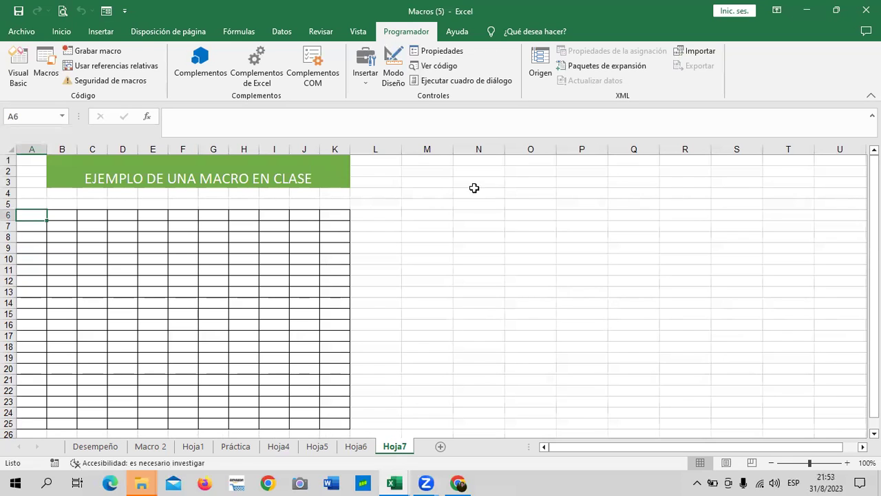
# - Run Práctica1 to add orange Numero–diciembre headers and rows 1–19, checking cells A1, A6 and B7
pyautogui.click(47, 65)
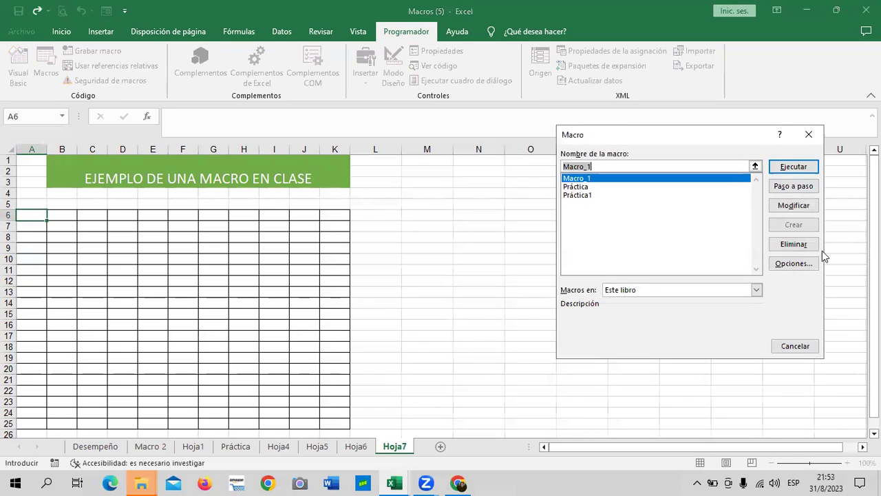
pyautogui.click(577, 195)
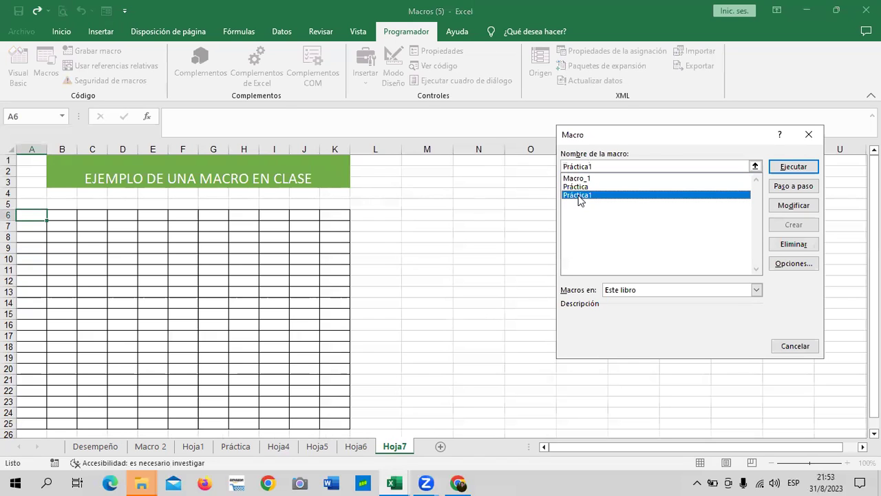
pyautogui.click(792, 167)
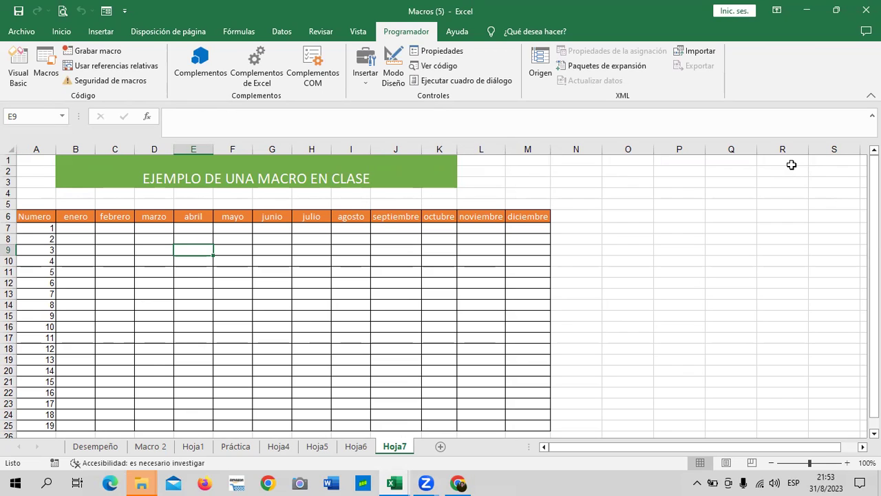
pyautogui.click(30, 158)
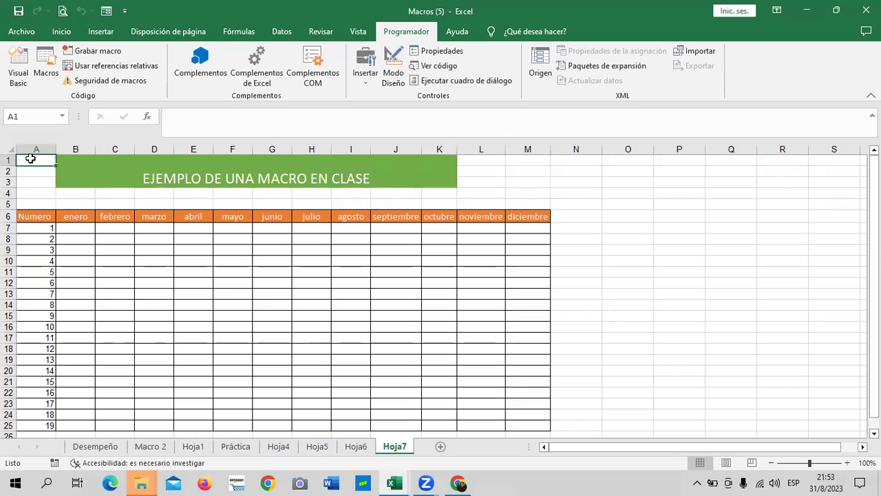
pyautogui.click(32, 215)
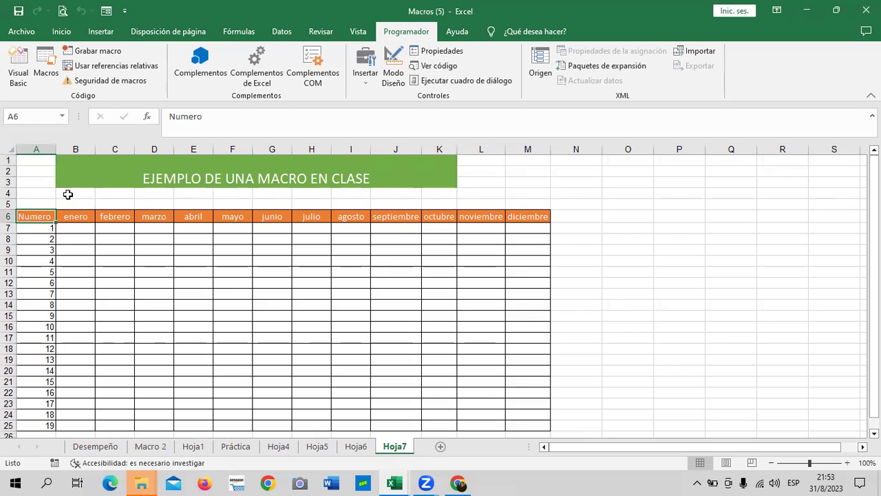
pyautogui.click(47, 157)
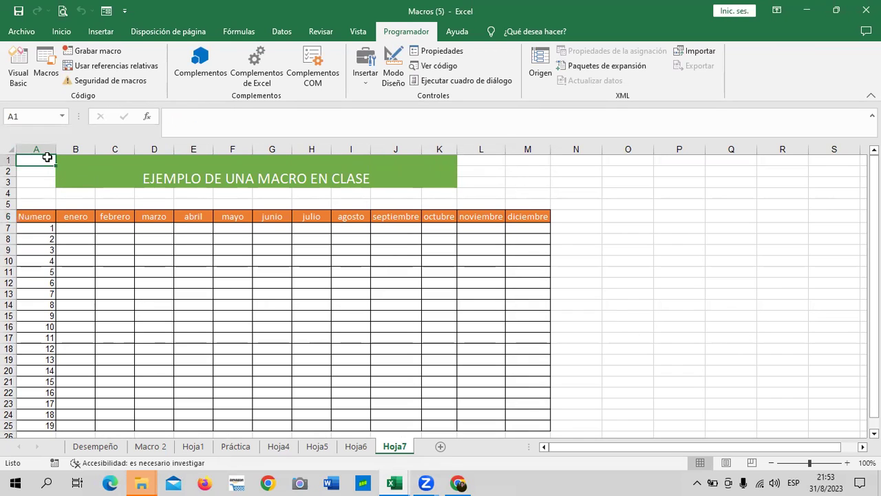
pyautogui.click(42, 217)
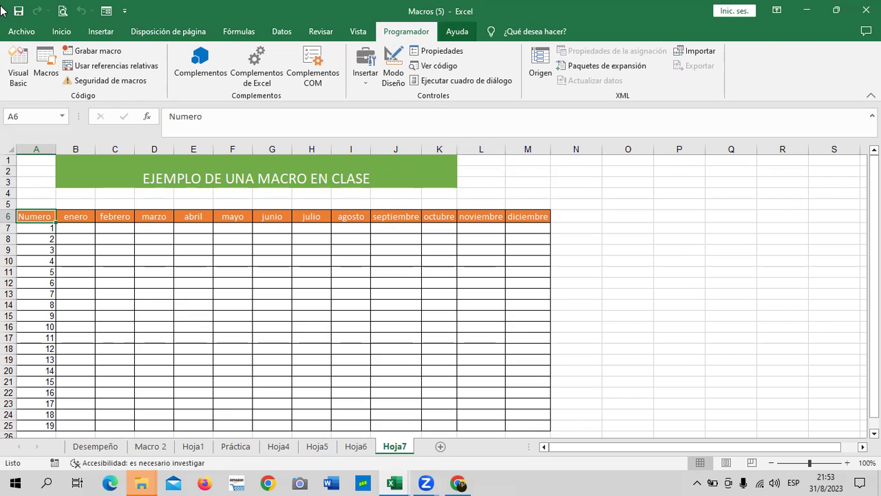
pyautogui.click(85, 232)
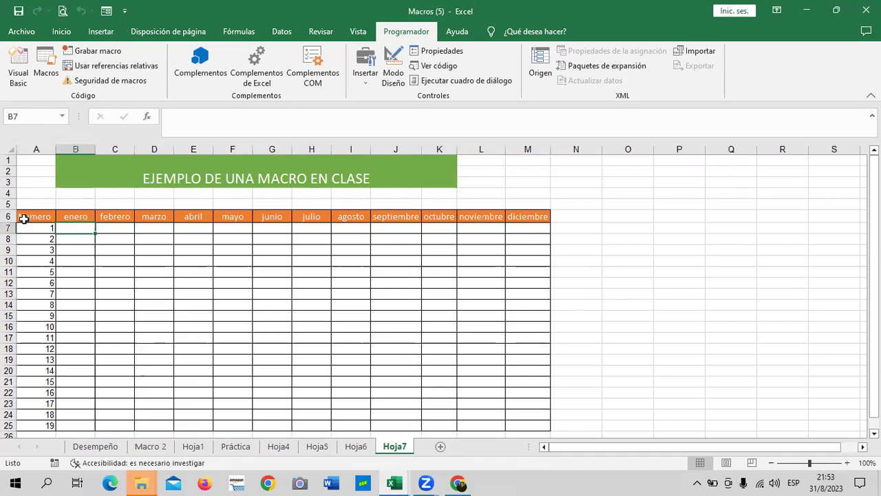
pyautogui.click(46, 64)
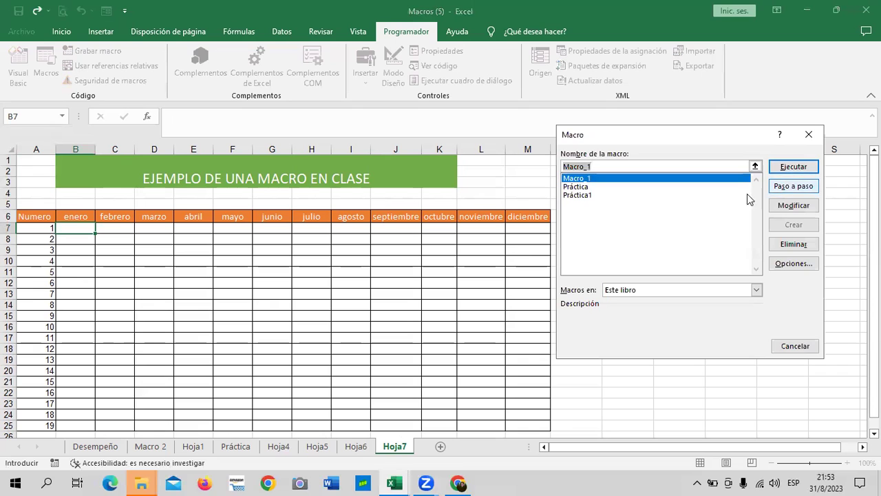
# - Dismiss the macro list and start recording a macro named Práctica2 stored in this workbook
pyautogui.click(798, 346)
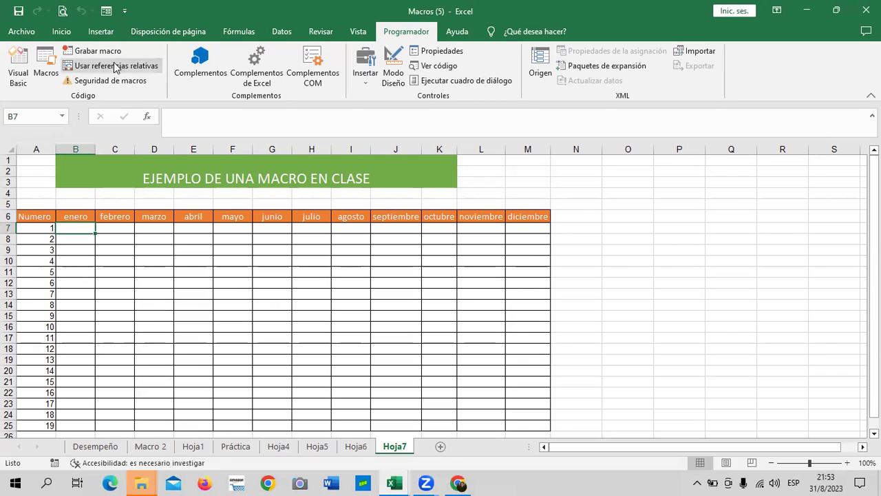
pyautogui.click(79, 51)
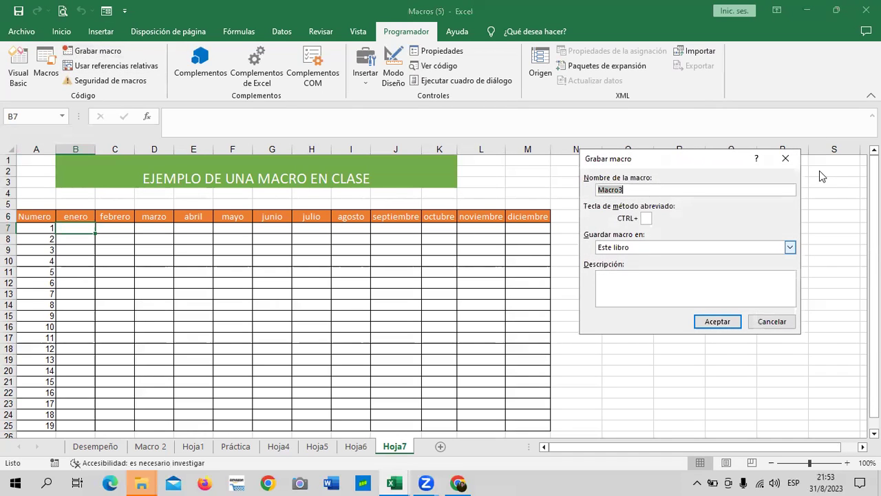
pyautogui.press('BackSpace')
pyautogui.write('Pr')
pyautogui.press('BackSpace')
pyautogui.write('áctica2')
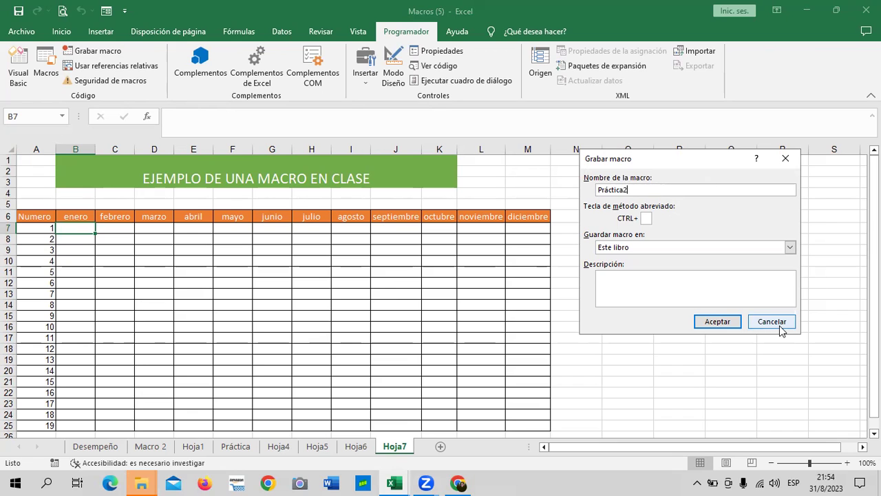
pyautogui.click(717, 321)
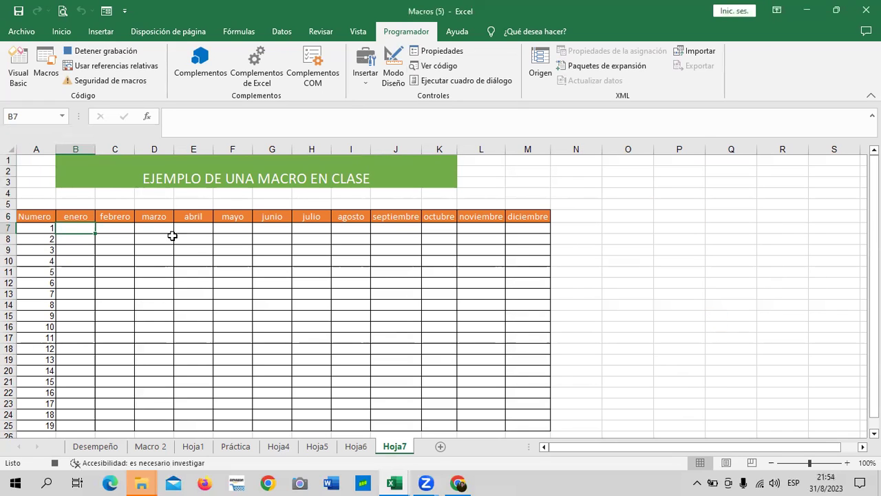
# - Enter =ALEATORIO.ENTRE(25;500) in cell B7
pyautogui.write('=')
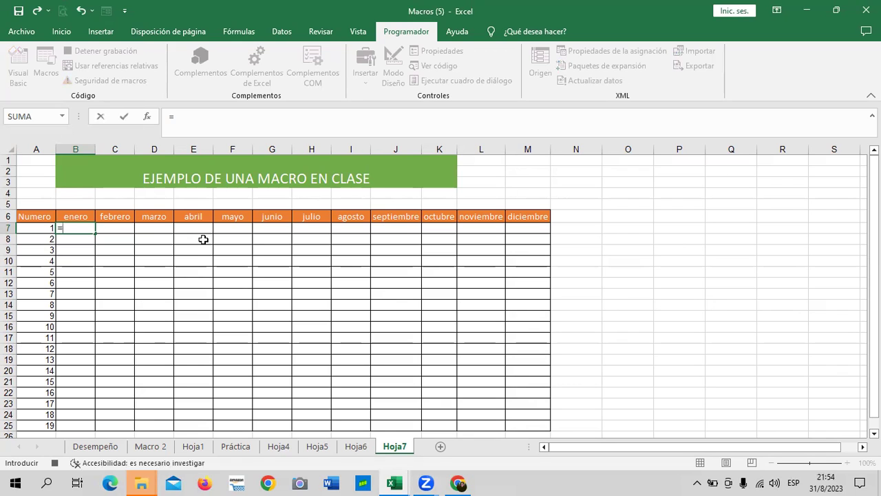
pyautogui.write('ale')
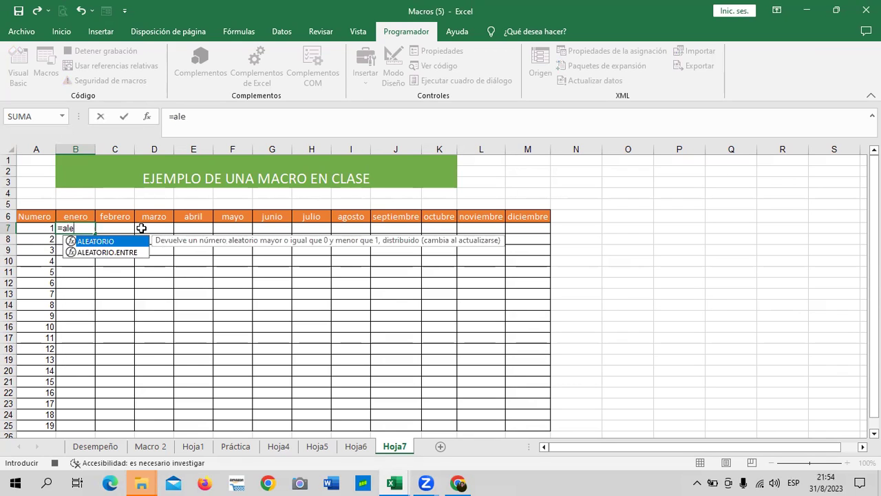
pyautogui.doubleClick(123, 252)
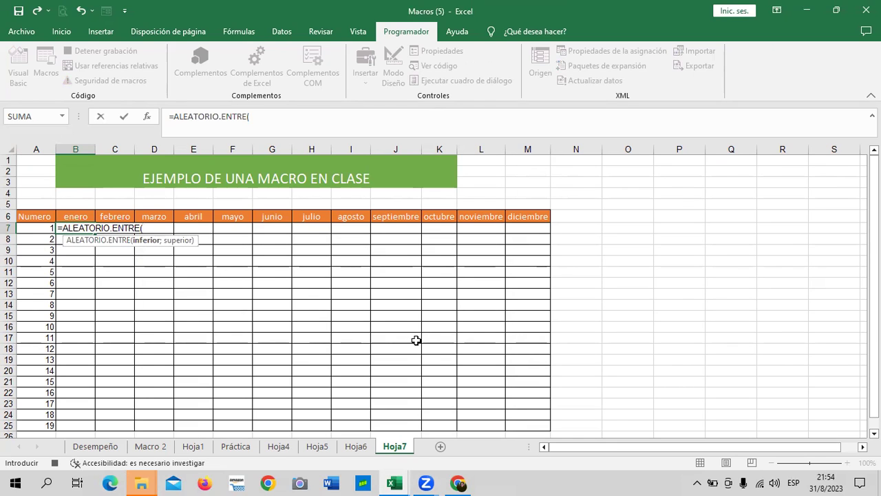
pyautogui.write('25')
pyautogui.write(';')
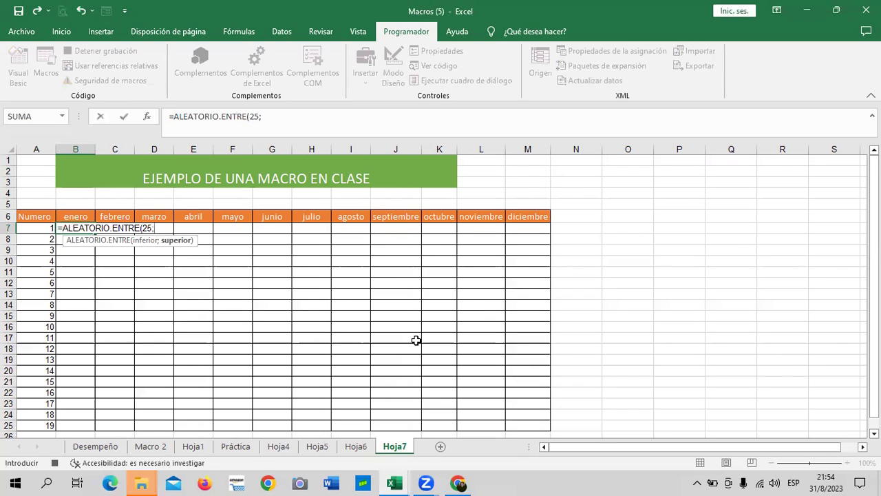
pyautogui.write('500')
pyautogui.write(')')
pyautogui.press('Return')
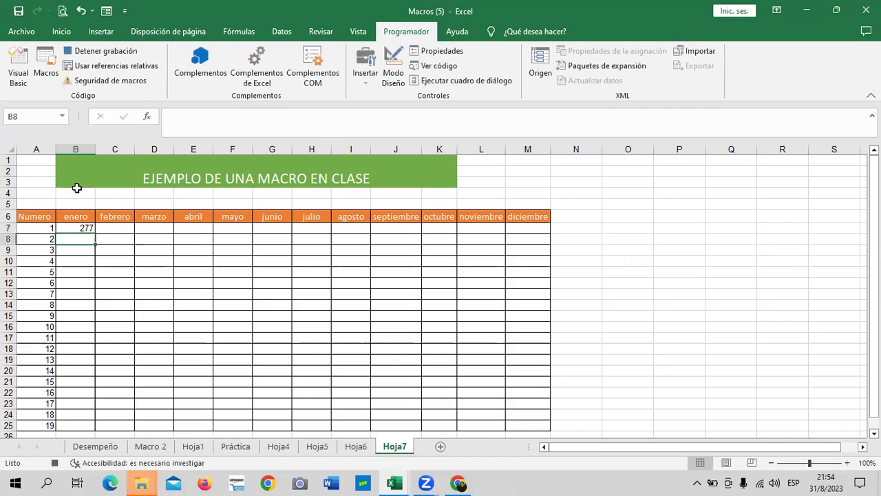
# - Fill the random-number formula from B7 across to column M and down to row 25
pyautogui.click(73, 226)
pyautogui.moveTo(94, 232)
pyautogui.mouseDown()
pyautogui.moveTo(488, 248)
pyautogui.moveTo(536, 238)
pyautogui.moveTo(555, 320)
pyautogui.moveTo(550, 428)
pyautogui.moveTo(550, 417)
pyautogui.mouseUp()
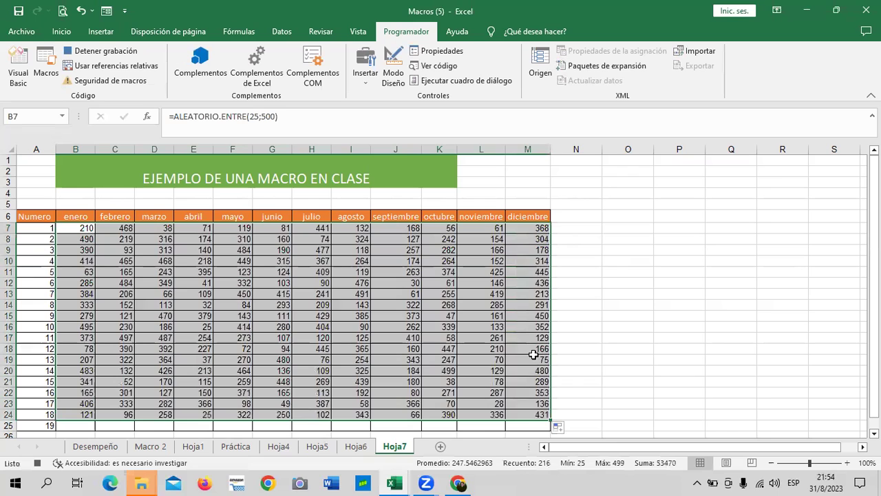
pyautogui.scroll(-2, 538, 359)
pyautogui.moveTo(550, 352); pyautogui.dragTo(550, 360)
pyautogui.scroll(1, 232, 338)
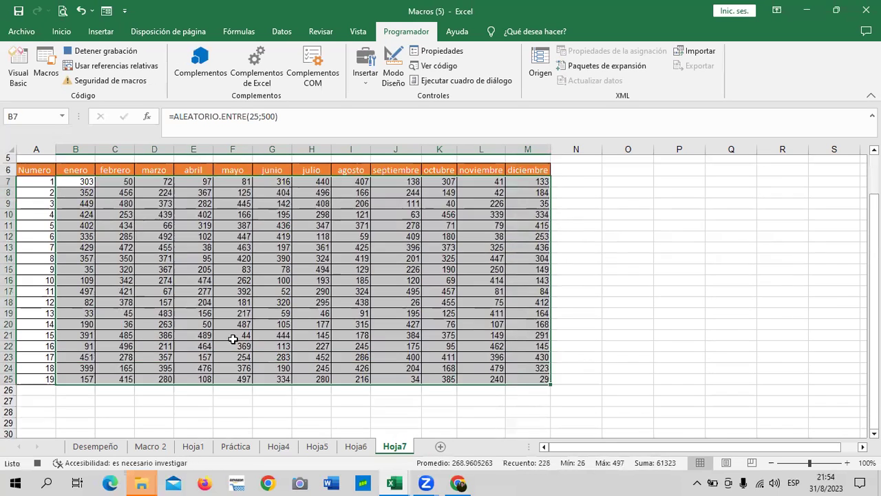
pyautogui.scroll(1, 138, 275)
pyautogui.moveTo(67, 228); pyautogui.dragTo(532, 345)
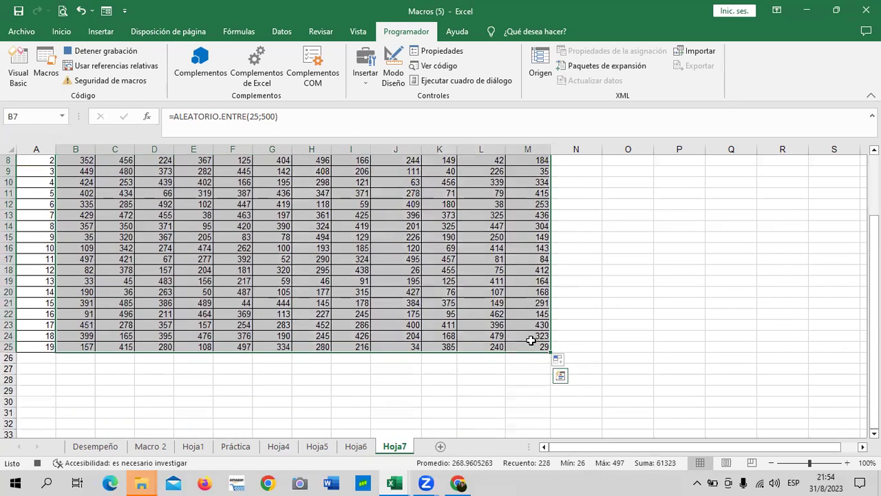
# - Format the B7:M25 values as dollar currency with two decimals
pyautogui.click(62, 30)
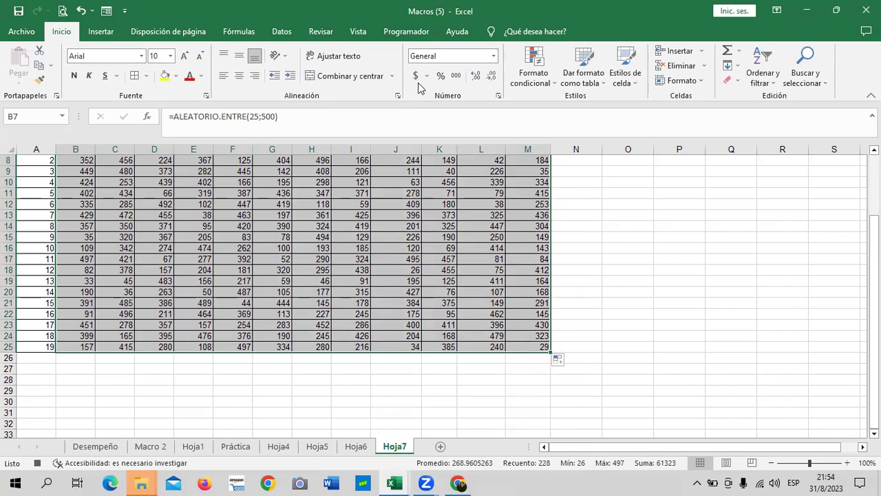
pyautogui.click(415, 76)
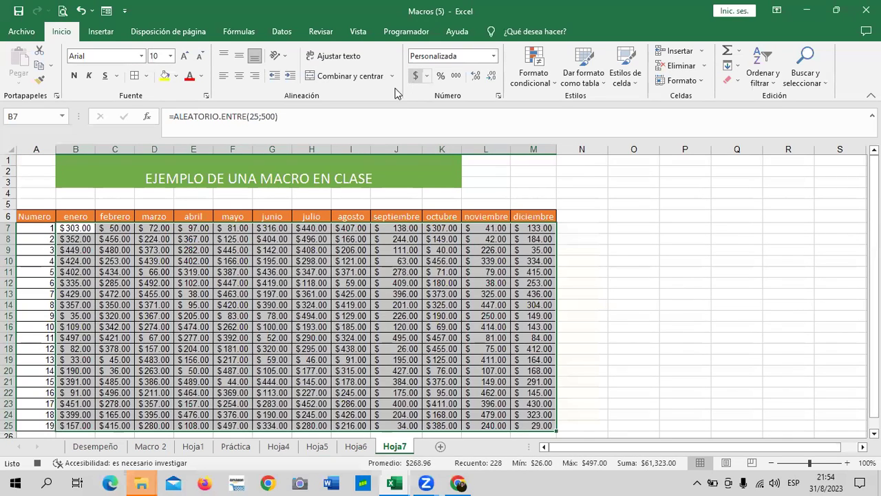
pyautogui.click(616, 304)
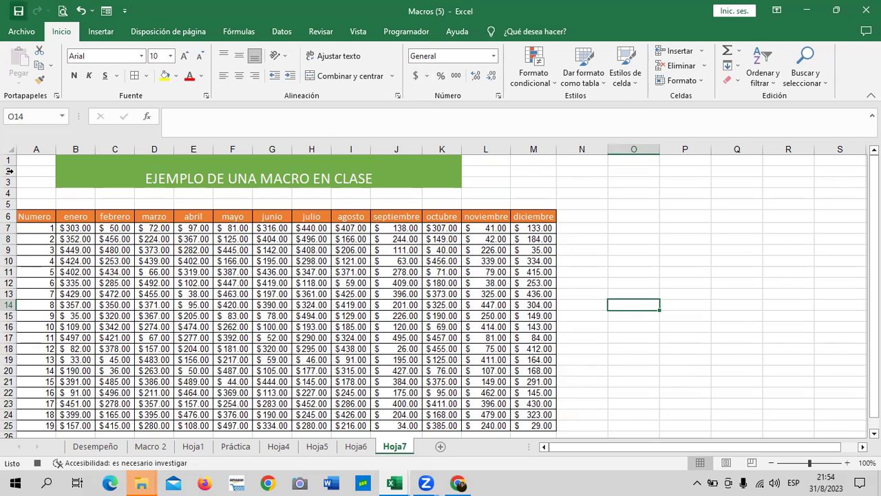
# - Stop recording the Práctica2 macro and select cells N6 and O14 beside the table
pyautogui.click(38, 462)
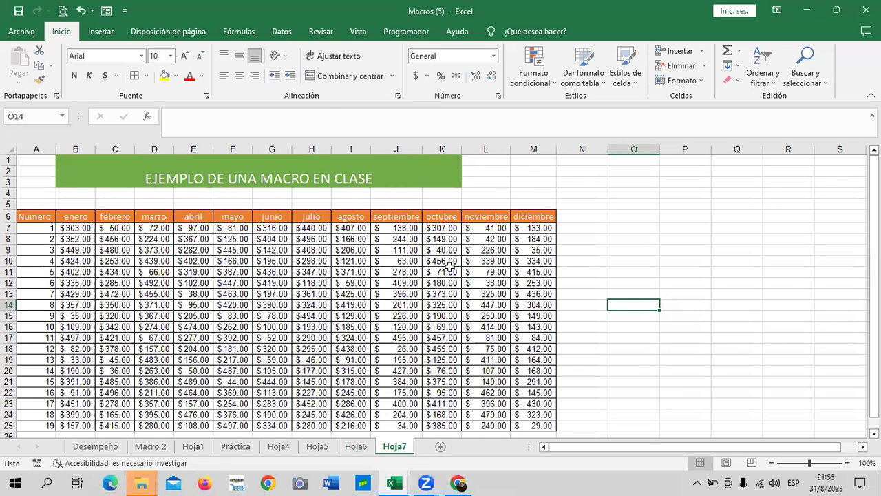
pyautogui.click(592, 215)
pyautogui.scroll(-2, 326, 315)
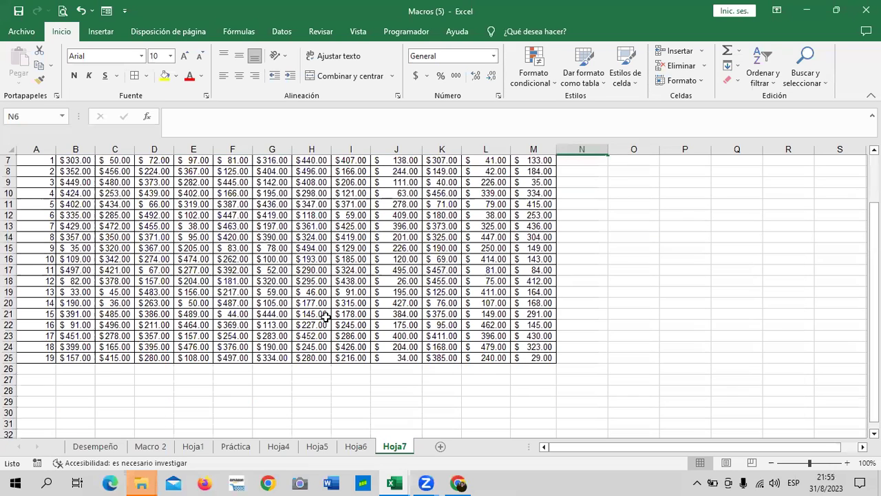
pyautogui.click(628, 233)
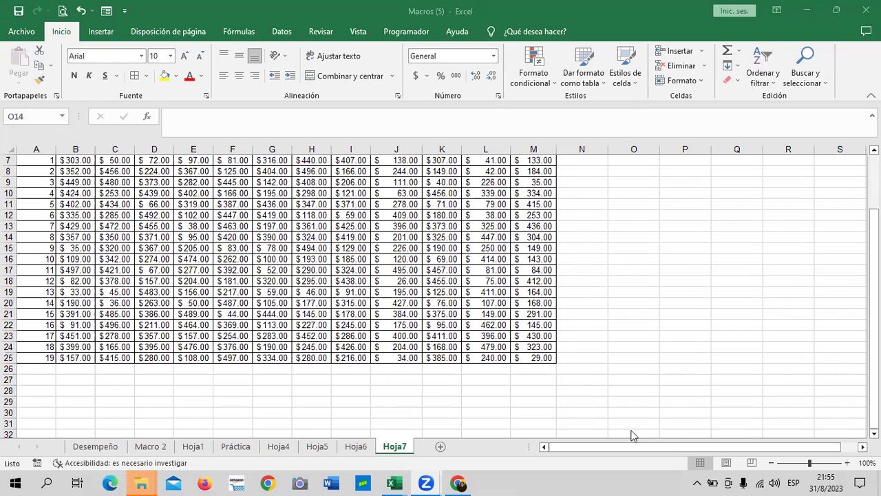
# - Add sheet Hoja8 and run the Práctica macro to create the title banner and grid
pyautogui.click(440, 447)
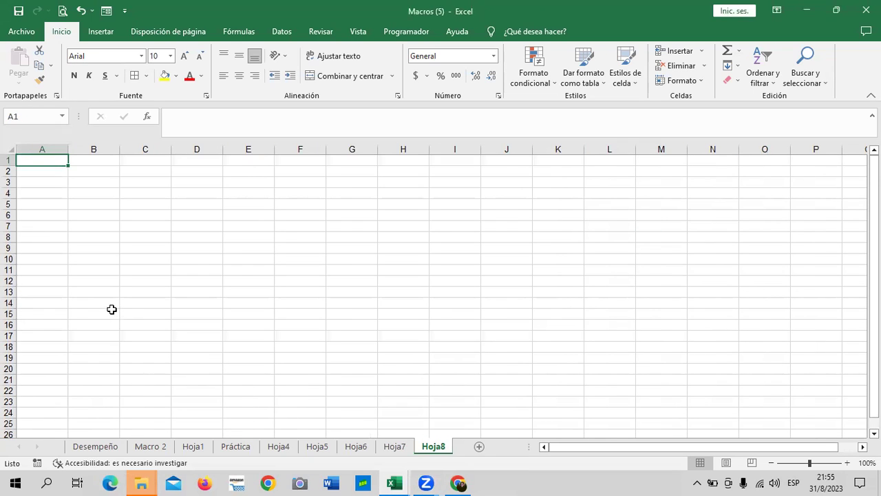
pyautogui.click(420, 36)
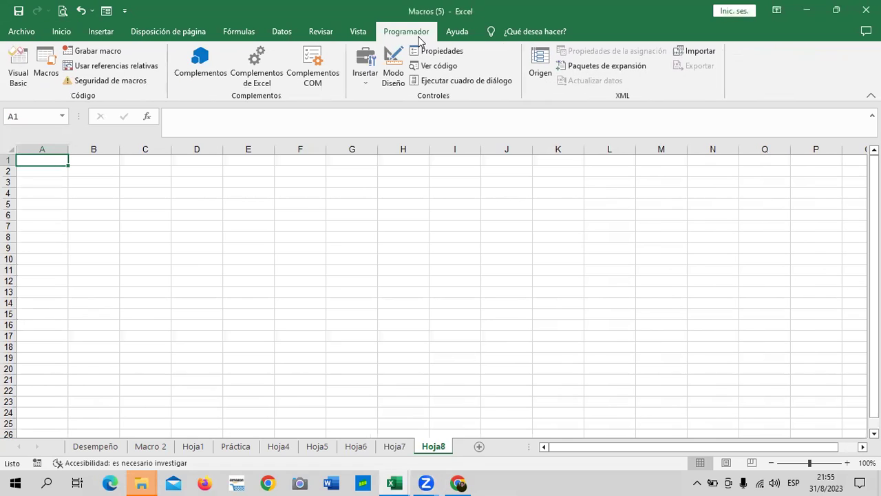
pyautogui.click(46, 65)
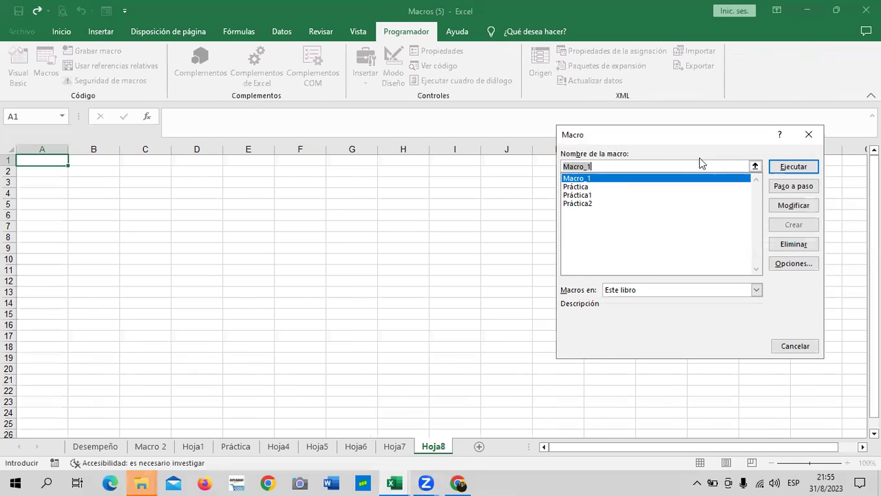
pyautogui.click(587, 187)
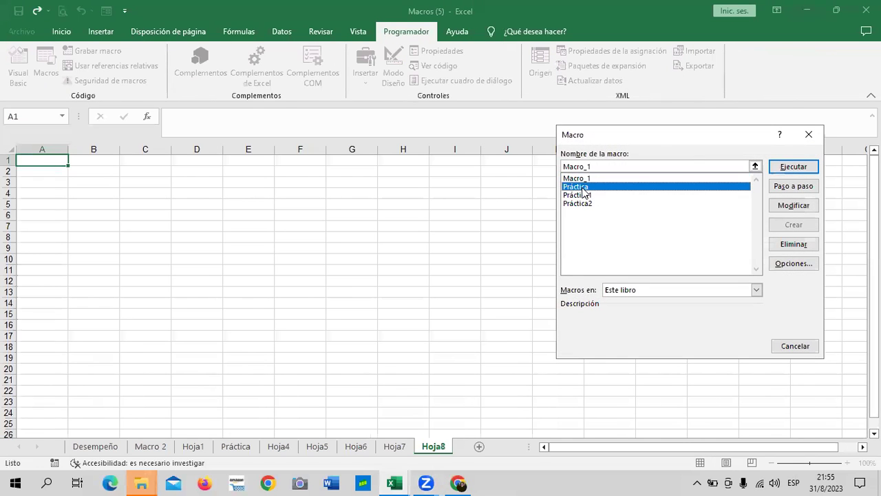
pyautogui.click(791, 167)
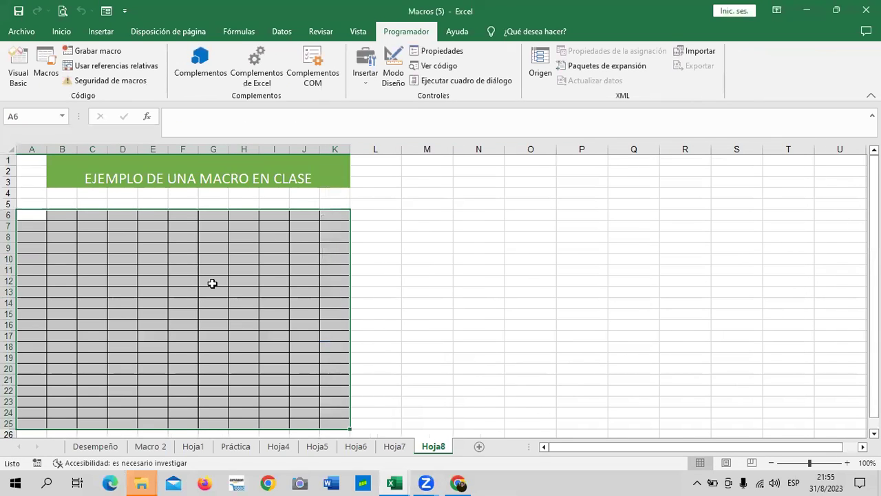
pyautogui.click(38, 215)
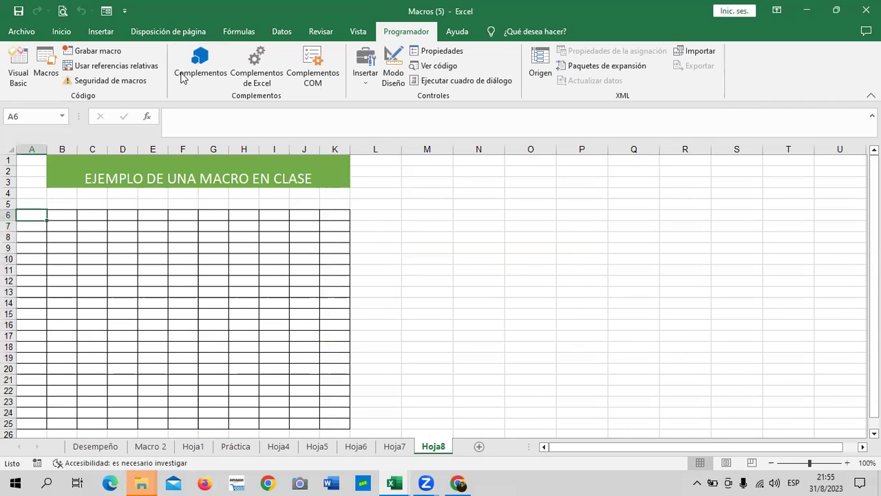
# - Run Práctica1 on Hoja8 to add the month headers and row numbers
pyautogui.click(47, 65)
pyautogui.click(584, 195)
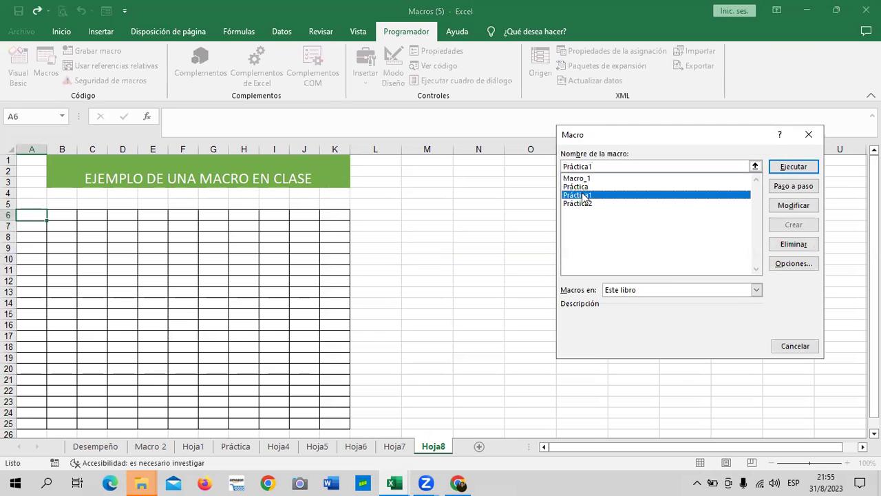
pyautogui.click(798, 168)
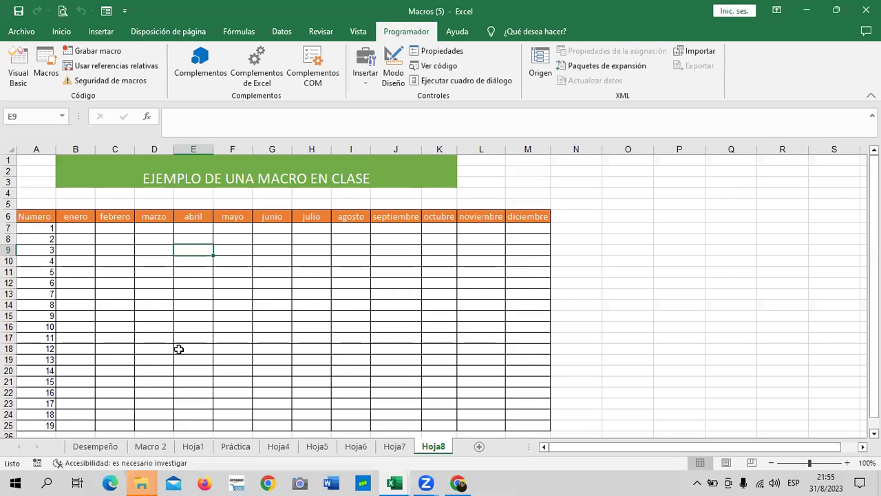
pyautogui.click(76, 229)
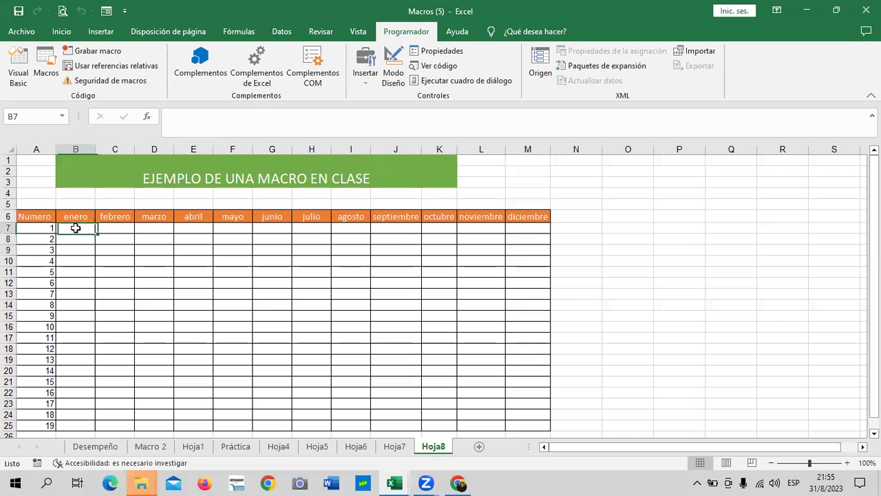
# - Run Práctica2 to fill B7:M25 with random dollar values
pyautogui.click(49, 63)
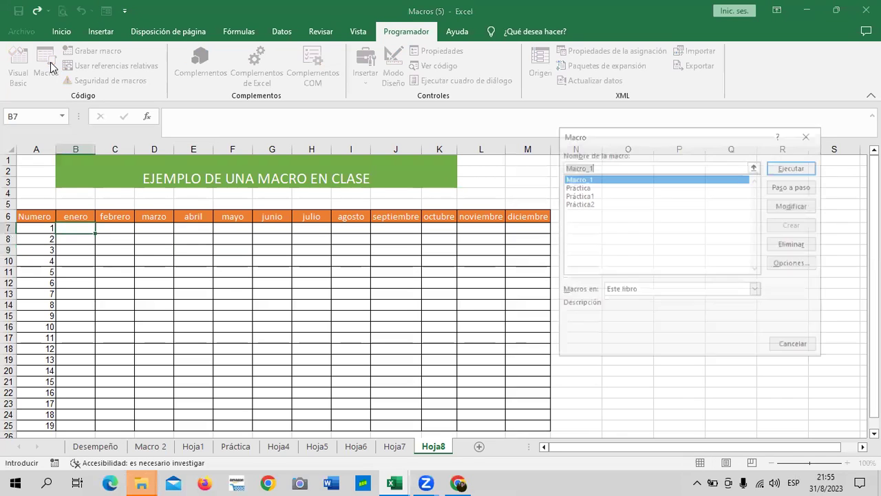
pyautogui.click(591, 204)
pyautogui.click(800, 167)
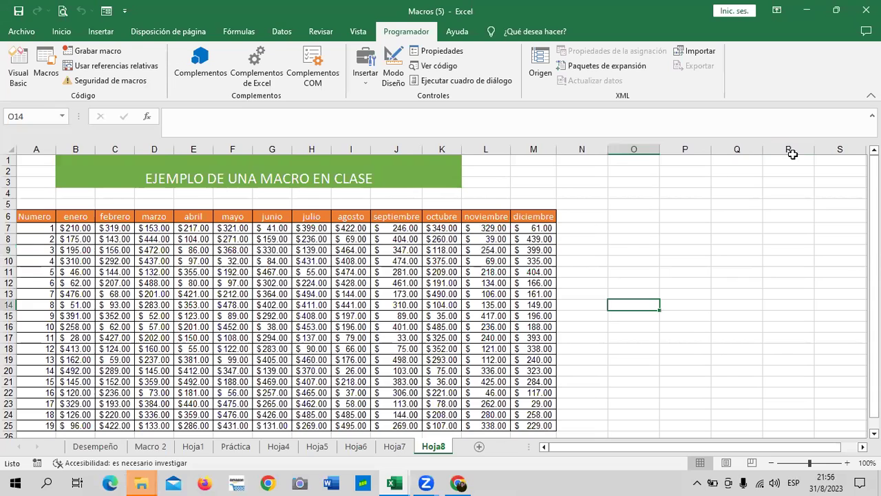
pyautogui.scroll(-3, 663, 298)
pyautogui.scroll(1, 660, 298)
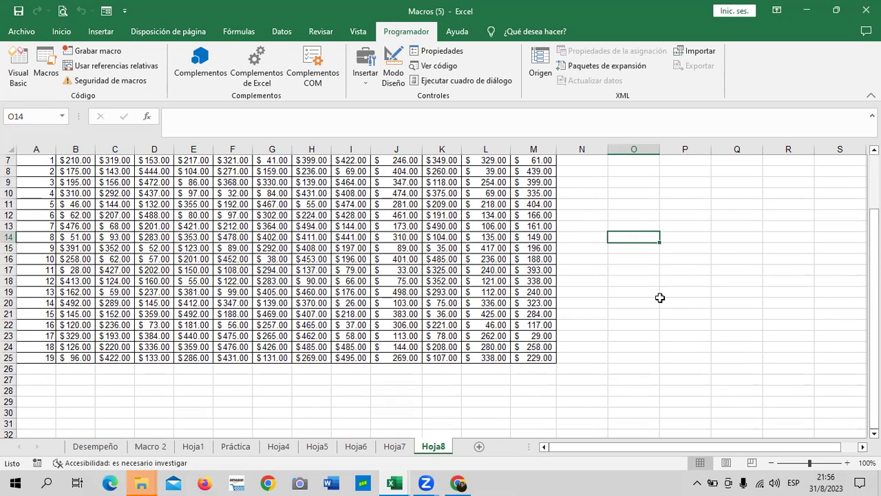
pyautogui.scroll(2, 646, 310)
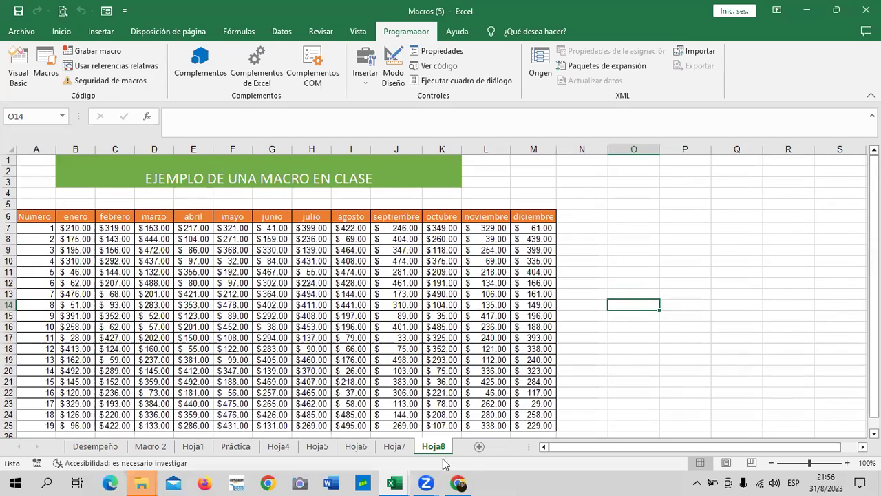
# - Read the Objetivo de la lección 3.4 macros page in Chrome, then return to the Macros (5) workbook
pyautogui.moveTo(467, 479)
pyautogui.click(466, 408)
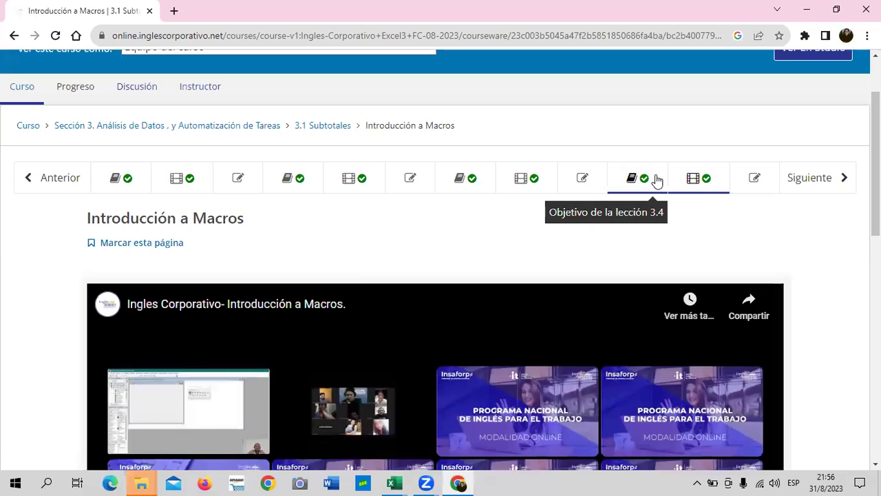
pyautogui.click(656, 180)
pyautogui.scroll(-2, 379, 416)
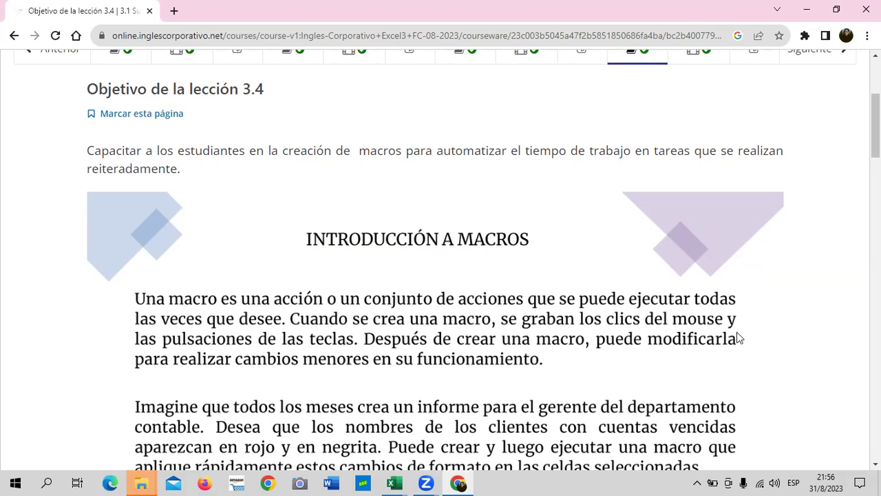
pyautogui.scroll(-1, 436, 389)
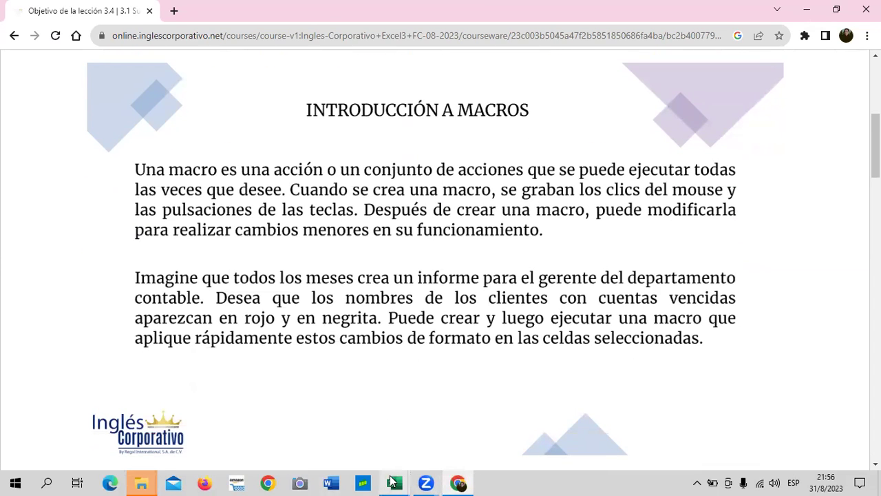
pyautogui.moveTo(396, 481)
pyautogui.click(467, 440)
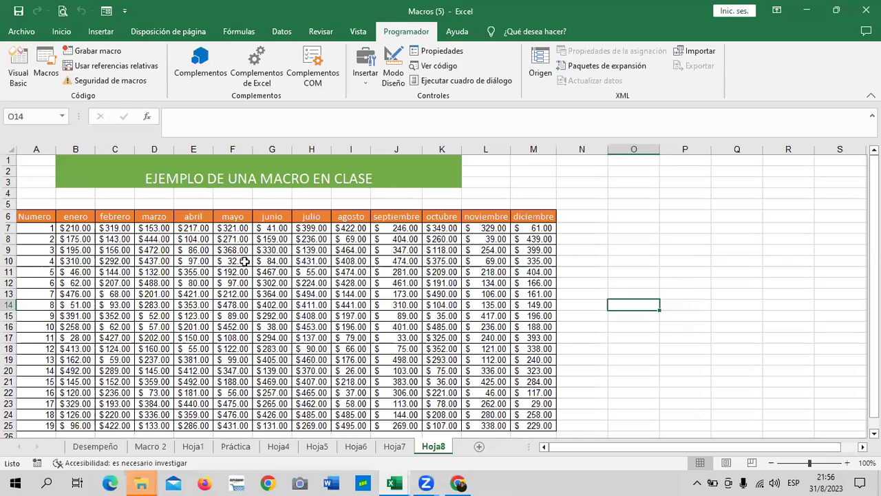
pyautogui.scroll(-1, 216, 337)
pyautogui.scroll(1, 216, 337)
pyautogui.scroll(-2, 168, 254)
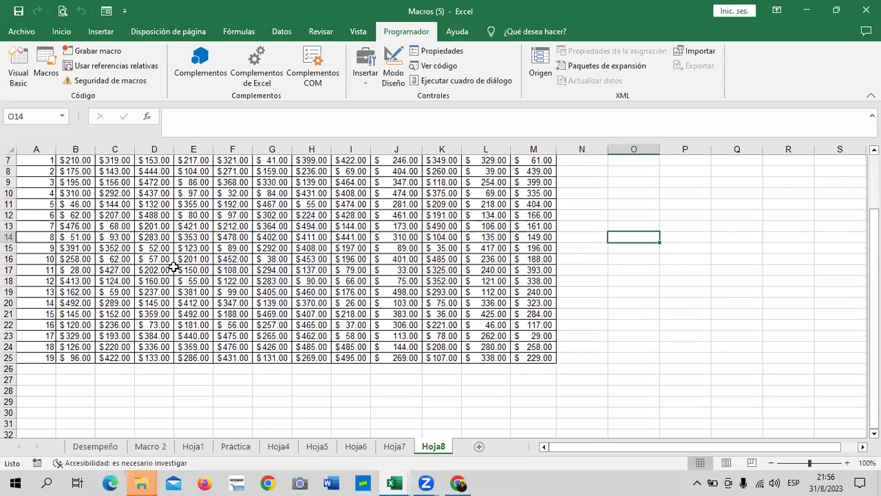
pyautogui.scroll(2, 180, 304)
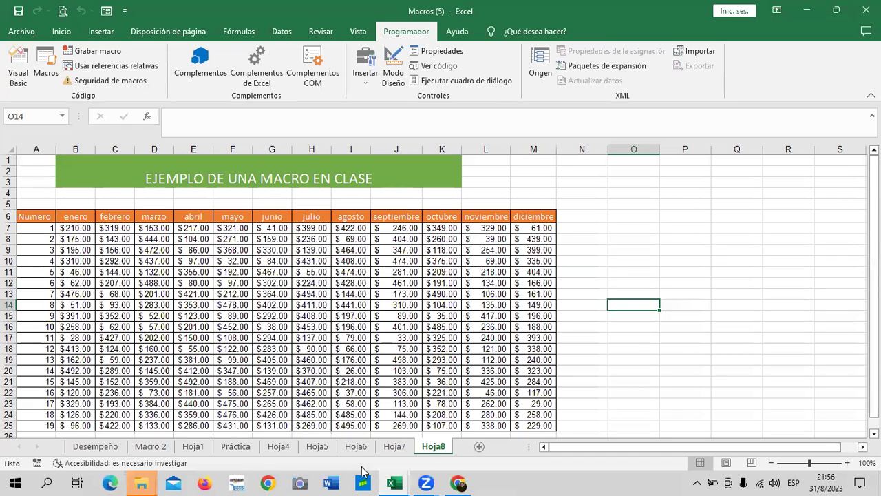
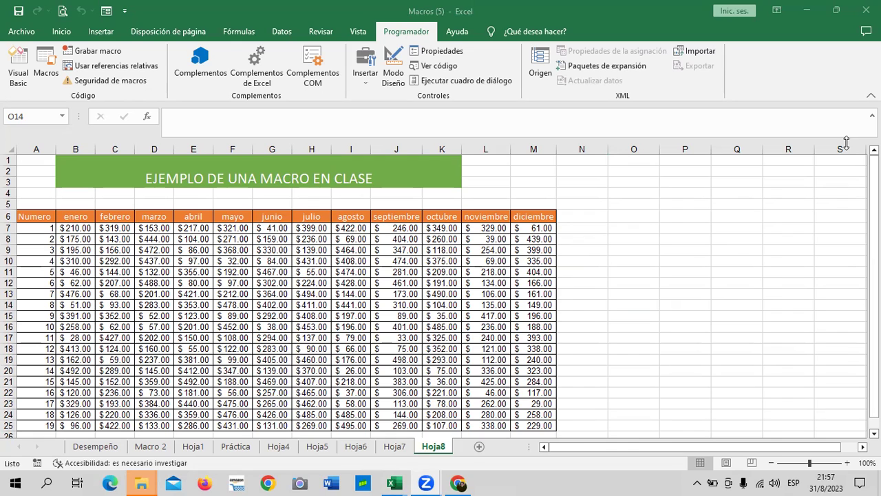
# - Open and close the Visual Basic editor, then bring up the Formulario_de_Usuario workbook window
pyautogui.click(19, 60)
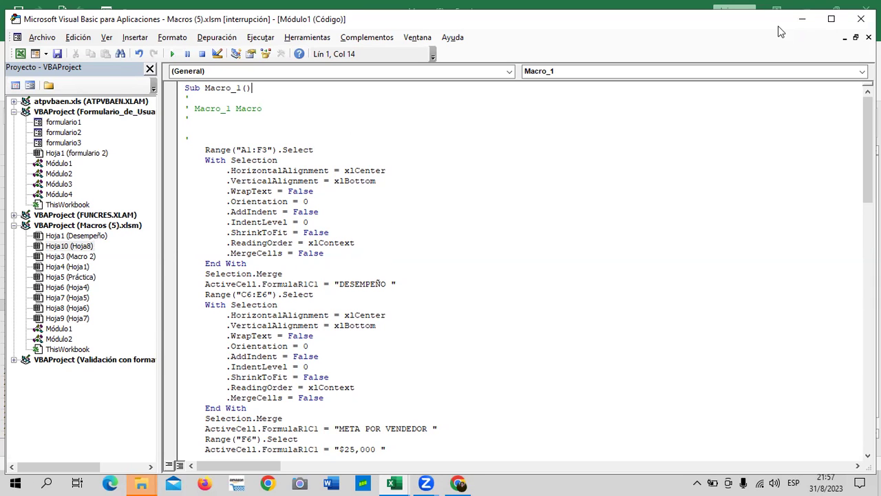
pyautogui.click(861, 18)
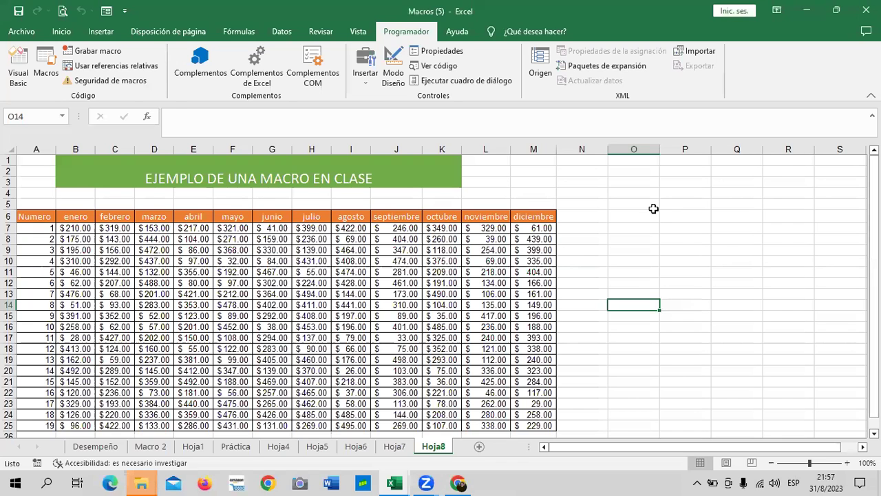
pyautogui.press('Up')
pyautogui.press('Up')
pyautogui.press('Up')
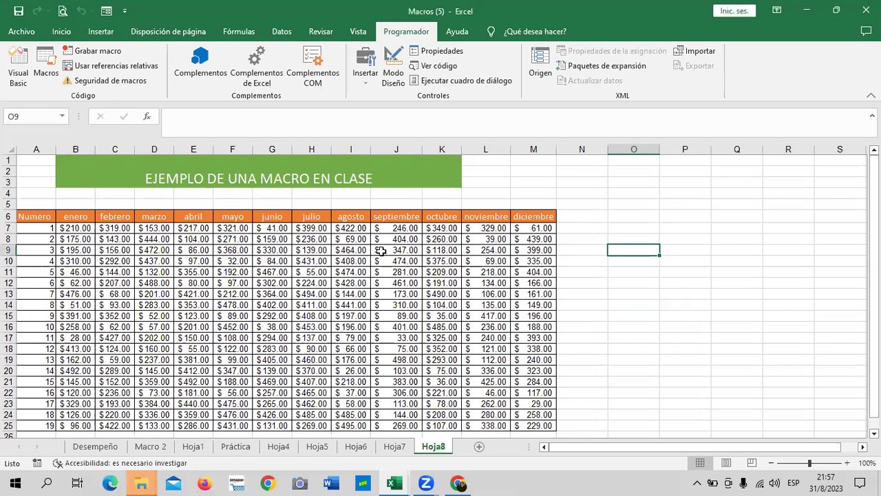
pyautogui.moveTo(390, 480)
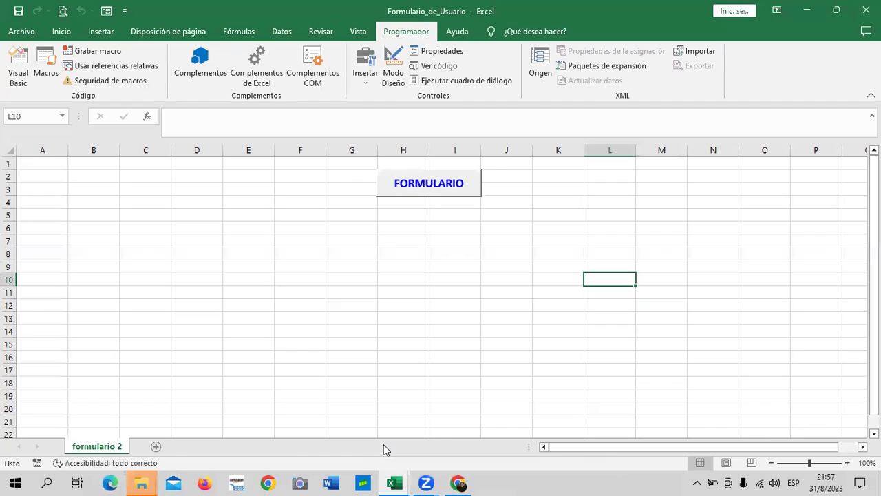
pyautogui.click(673, 204)
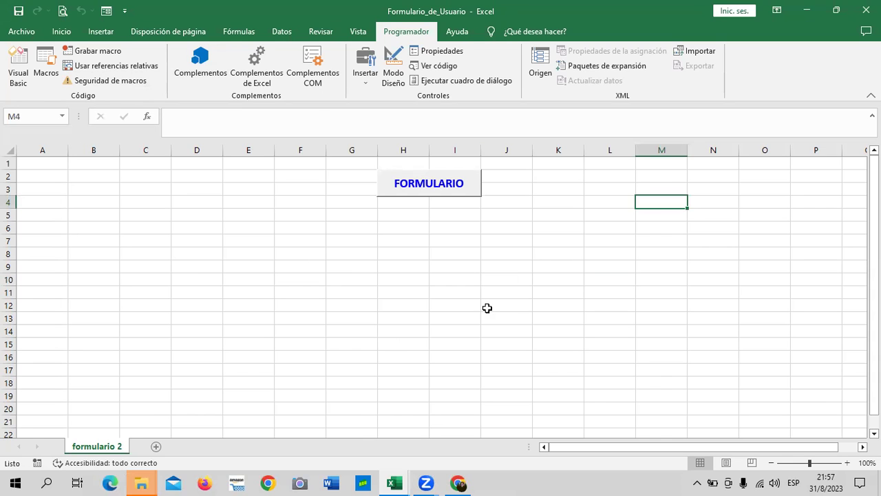
pyautogui.click(464, 197)
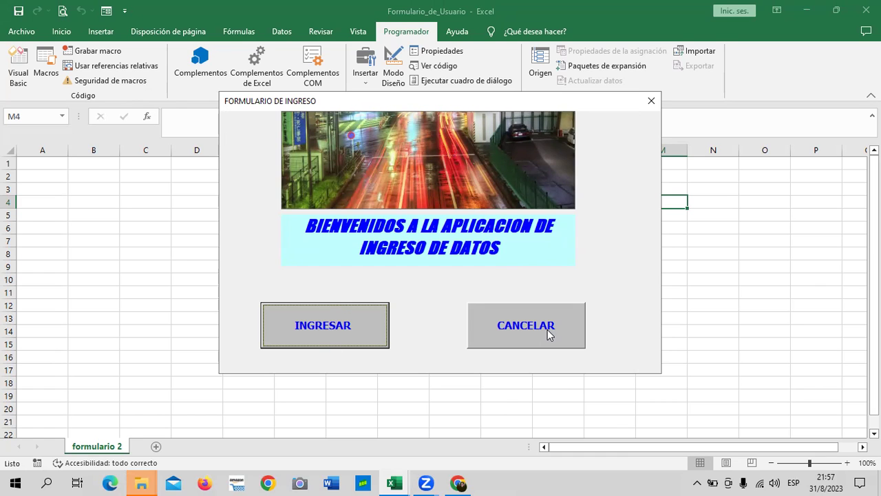
pyautogui.click(346, 346)
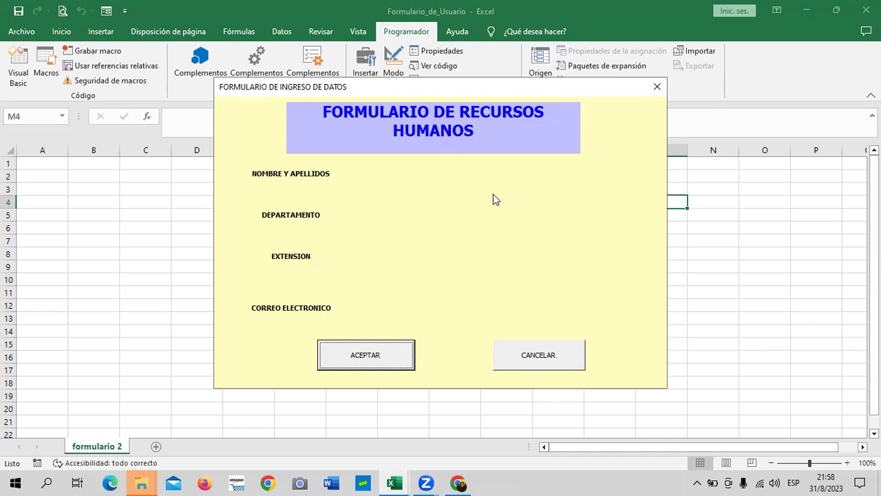
pyautogui.click(568, 359)
pyautogui.click(567, 358)
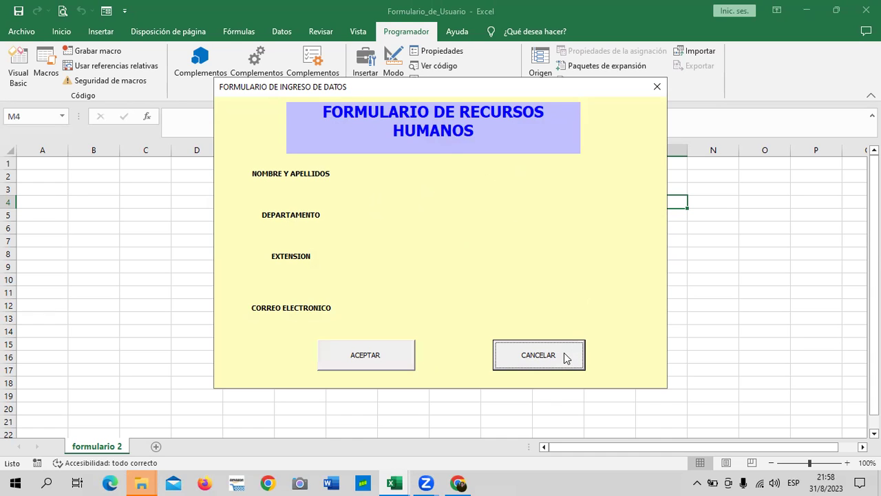
pyautogui.click(399, 356)
pyautogui.click(581, 361)
pyautogui.click(656, 87)
pyautogui.click(652, 100)
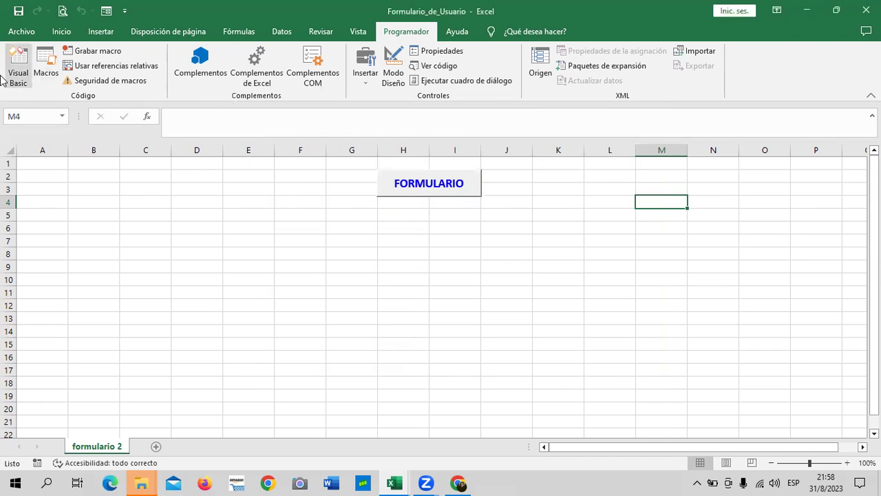
# - In the Visual Basic editor, review the formulario1, formulario2 and formulario3 form designs
pyautogui.click(20, 61)
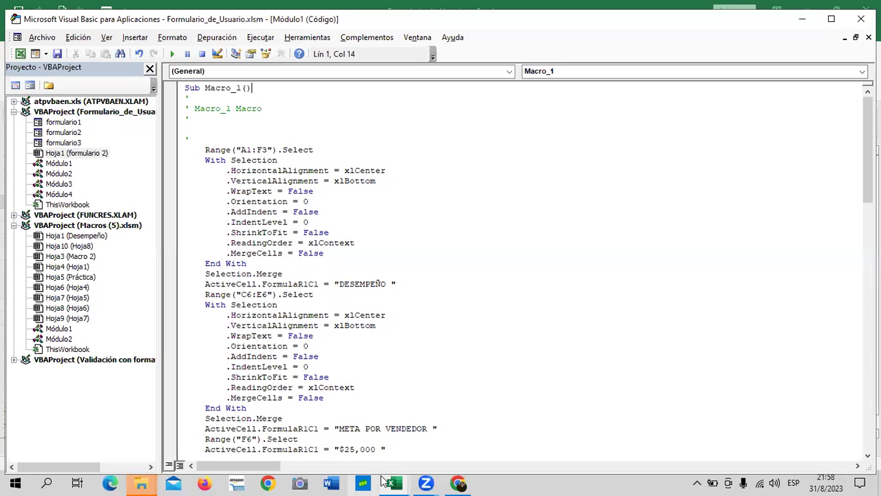
pyautogui.moveTo(399, 481)
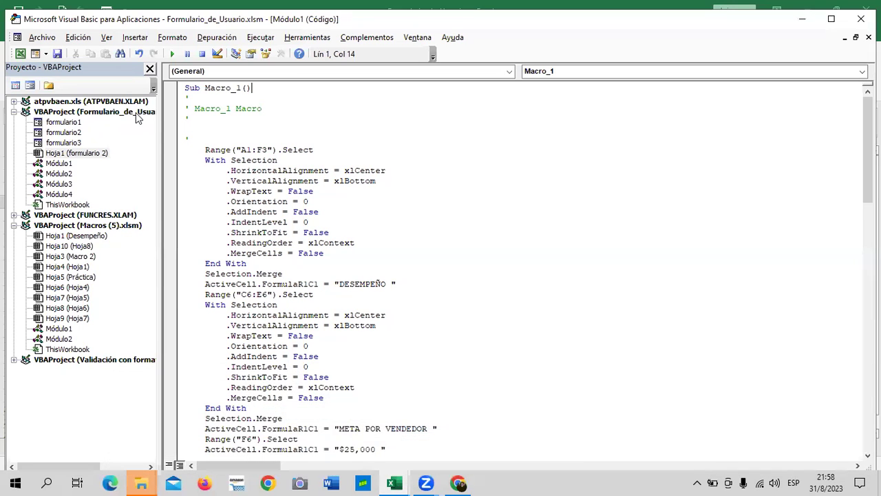
pyautogui.doubleClick(73, 124)
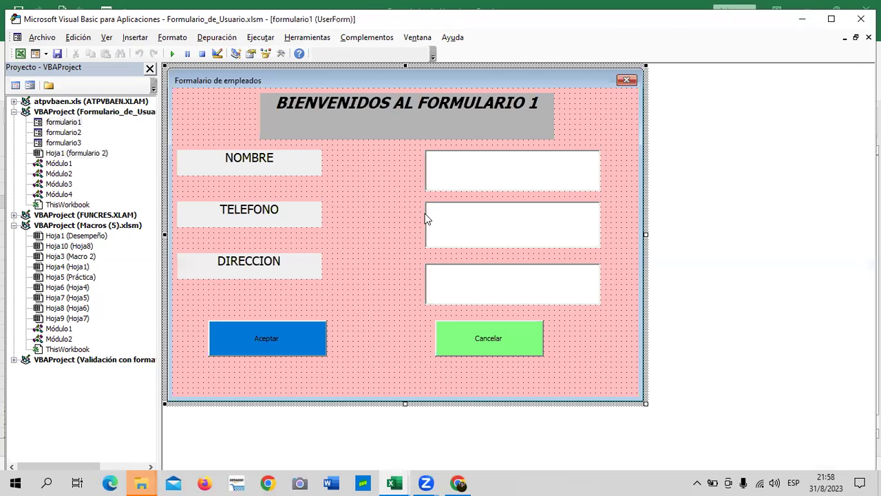
pyautogui.click(74, 133)
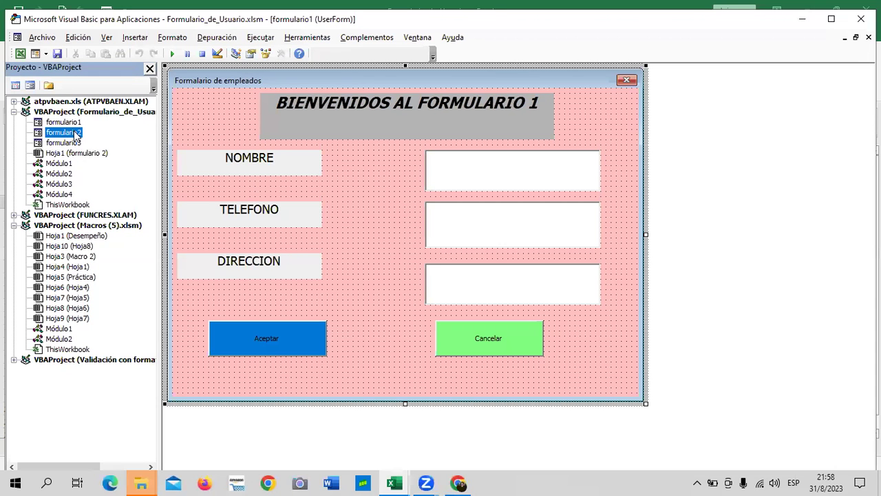
pyautogui.doubleClick(74, 134)
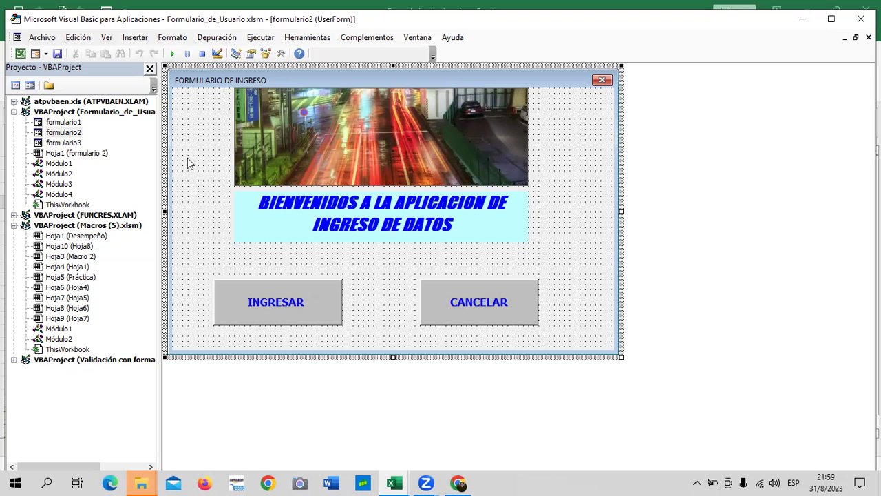
pyautogui.doubleClick(78, 143)
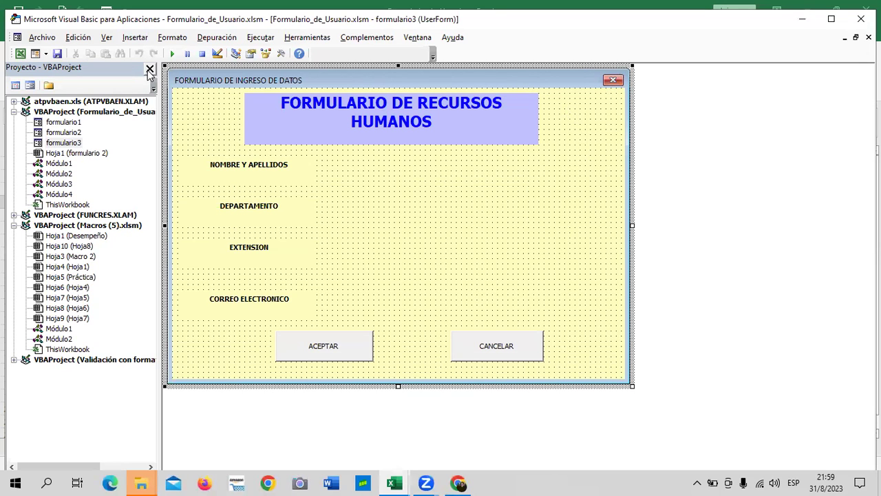
# - Close the Project Explorer and restore it via Ver > Explorador de proyectos
pyautogui.click(149, 68)
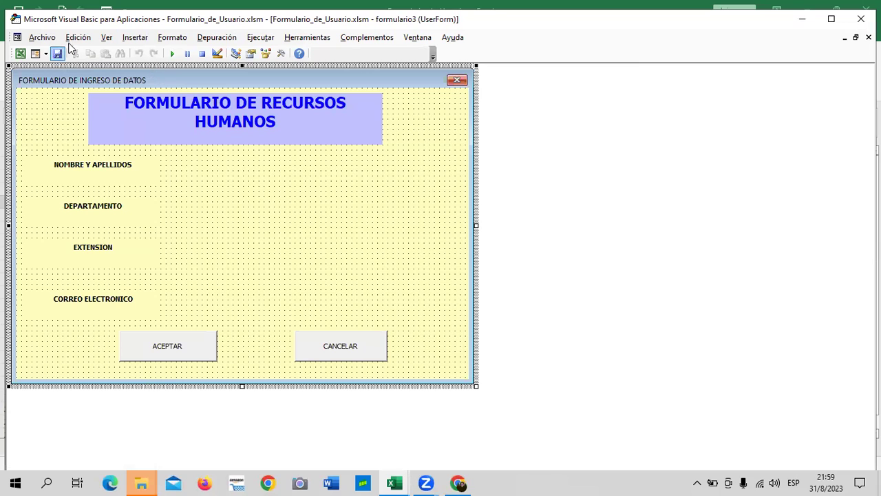
pyautogui.click(107, 38)
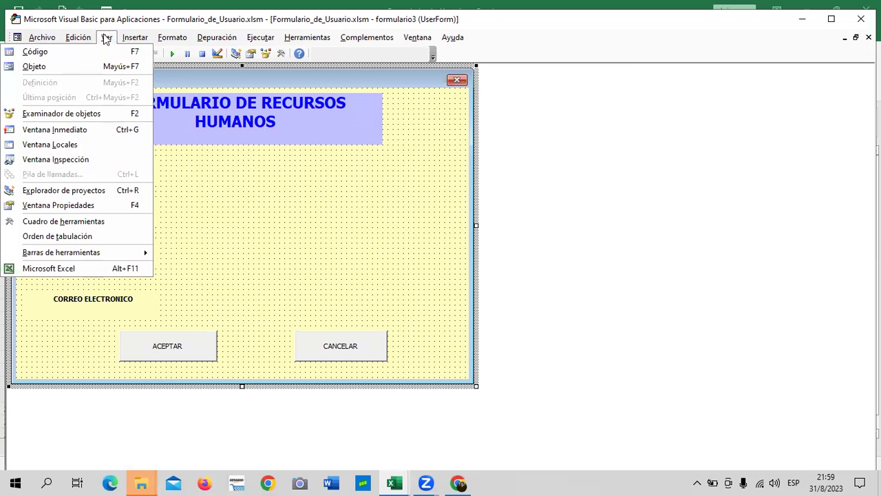
pyautogui.click(55, 190)
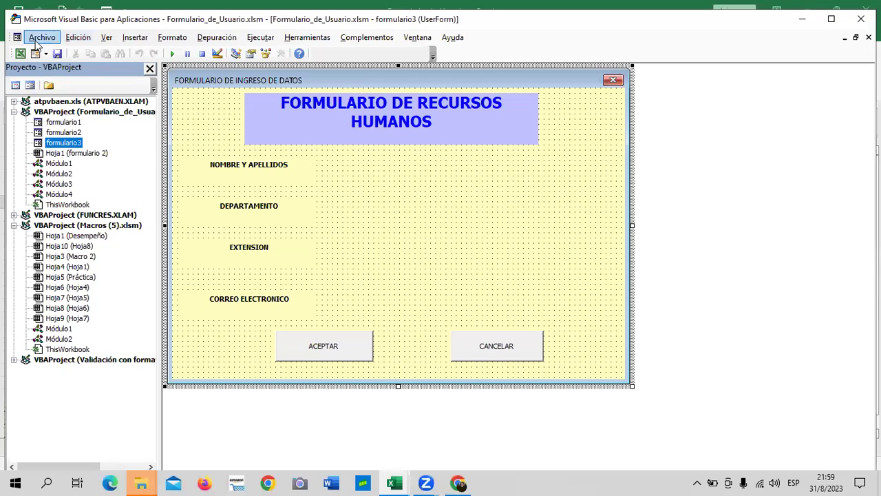
pyautogui.click(132, 39)
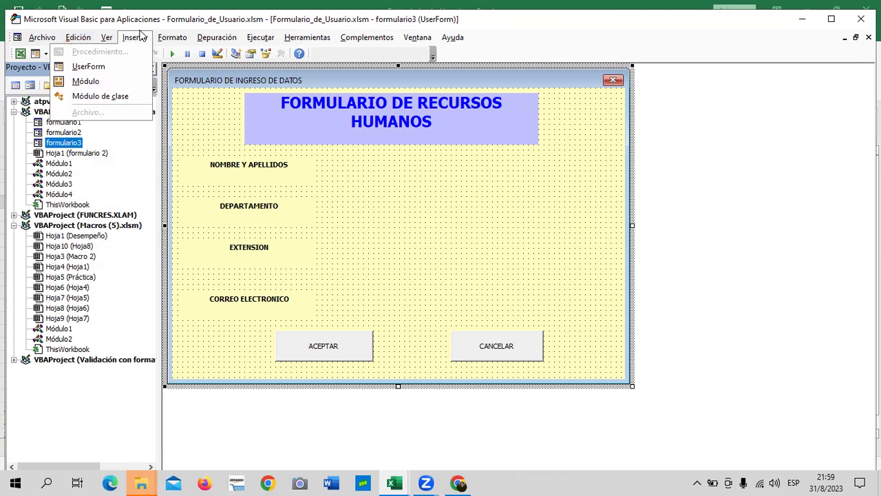
# - Insert a new UserForm1, enlarge it, and place the Toolbox beside it
pyautogui.click(110, 68)
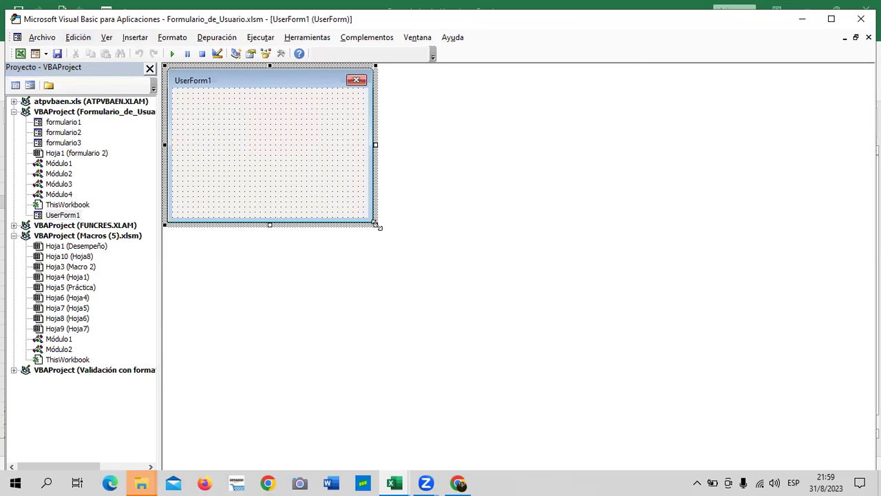
pyautogui.moveTo(376, 225); pyautogui.dragTo(694, 374)
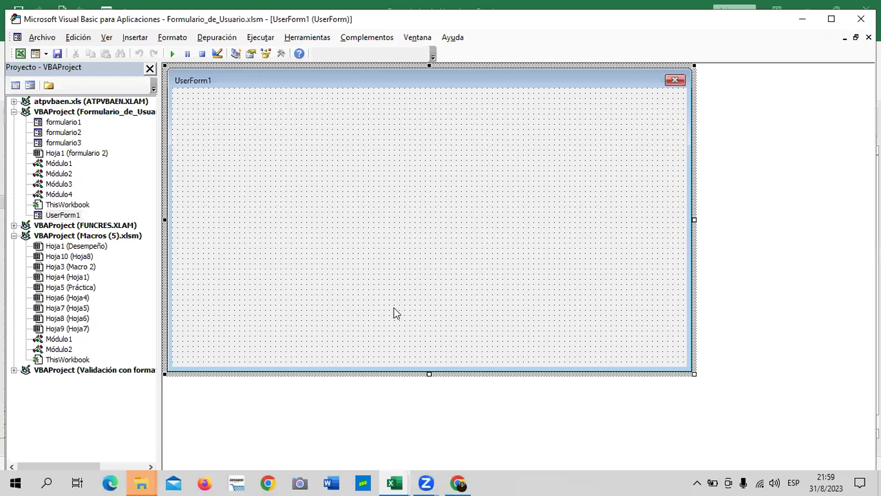
pyautogui.click(282, 55)
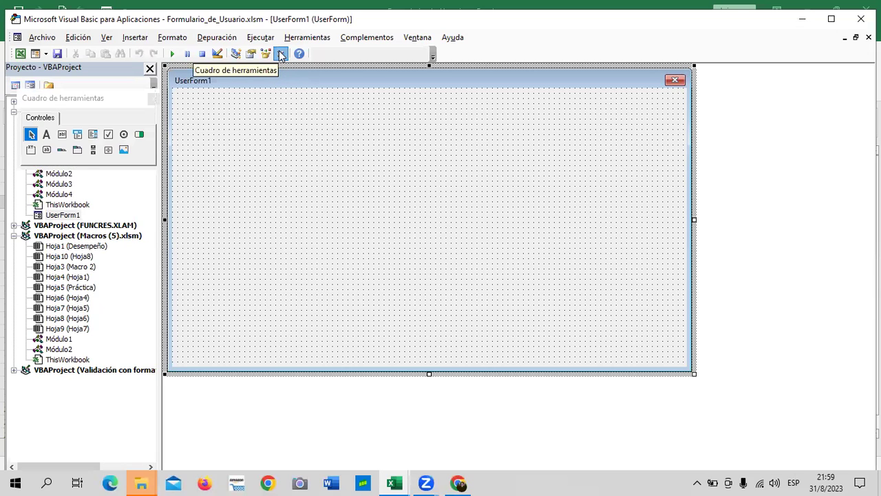
pyautogui.click(115, 120)
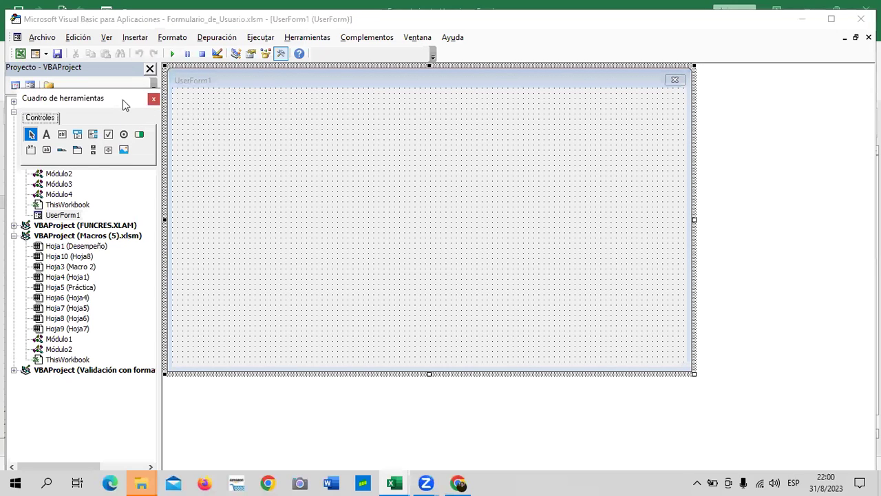
pyautogui.moveTo(122, 99); pyautogui.dragTo(722, 200)
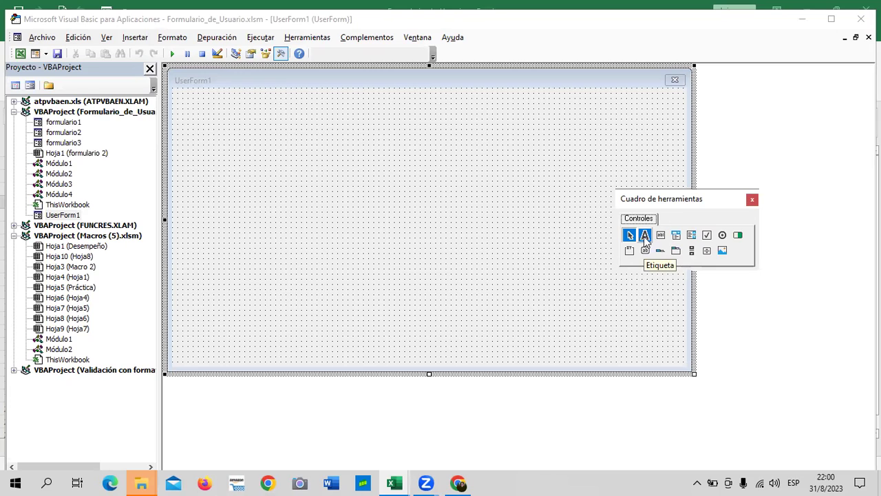
# - Draw a wide Label1 across the top of UserForm1, then close the VBA editor
pyautogui.click(645, 235)
pyautogui.moveTo(208, 93); pyautogui.dragTo(615, 150)
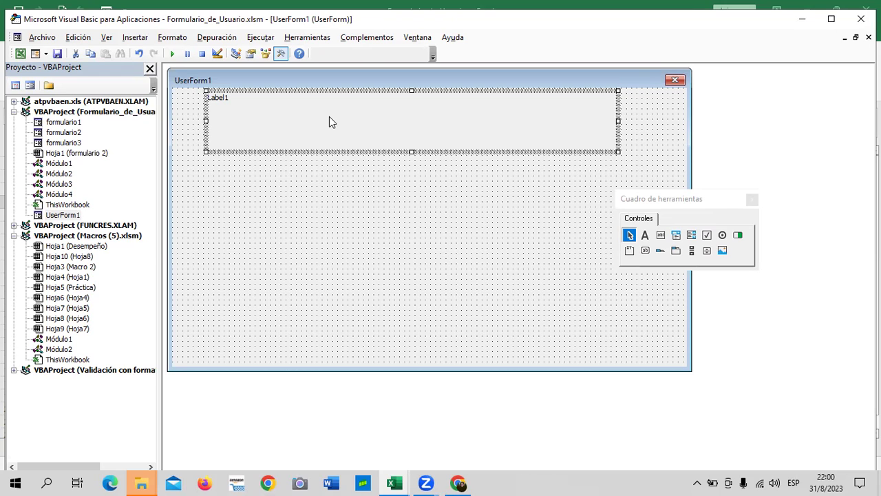
pyautogui.click(663, 81)
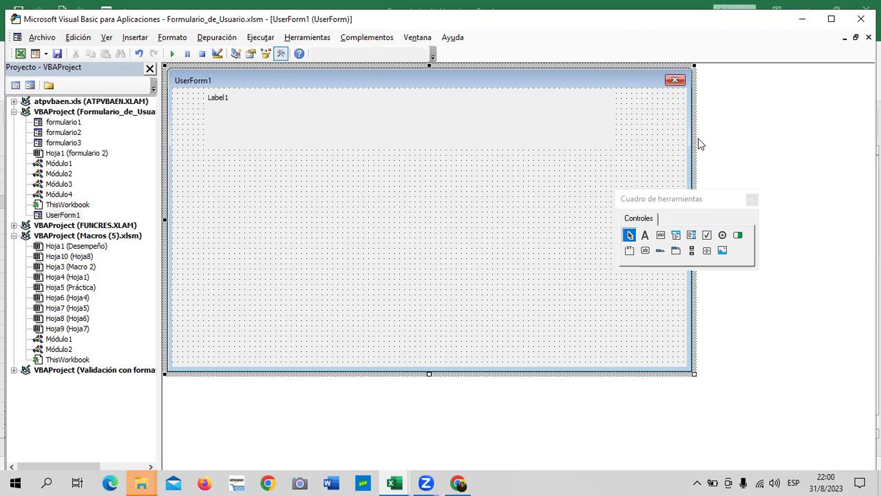
pyautogui.click(860, 19)
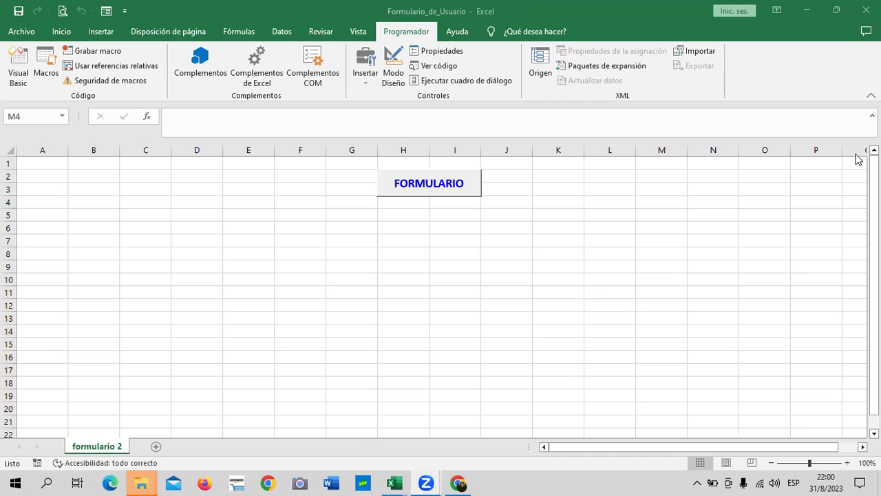
# - In the course outline, go to Sección 4, lesson 4.1, and view the Formularios de Usuario con VBA video unit
pyautogui.click(459, 481)
pyautogui.scroll(5, 492, 328)
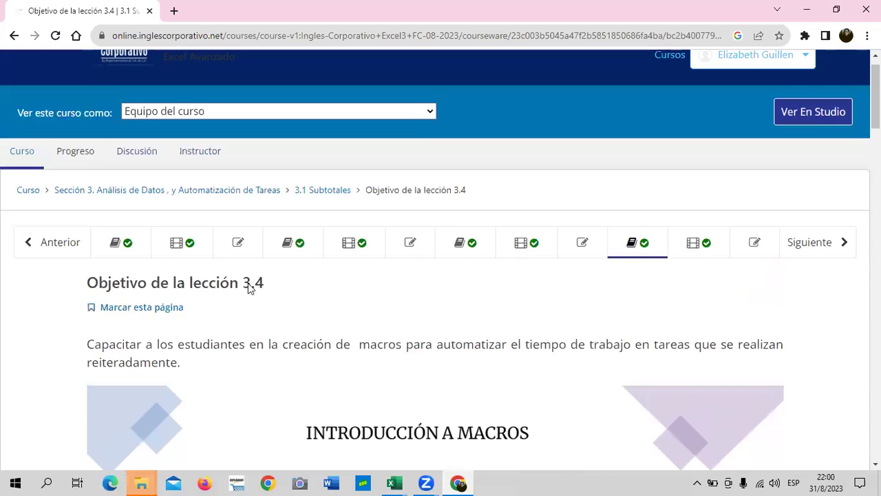
pyautogui.click(25, 193)
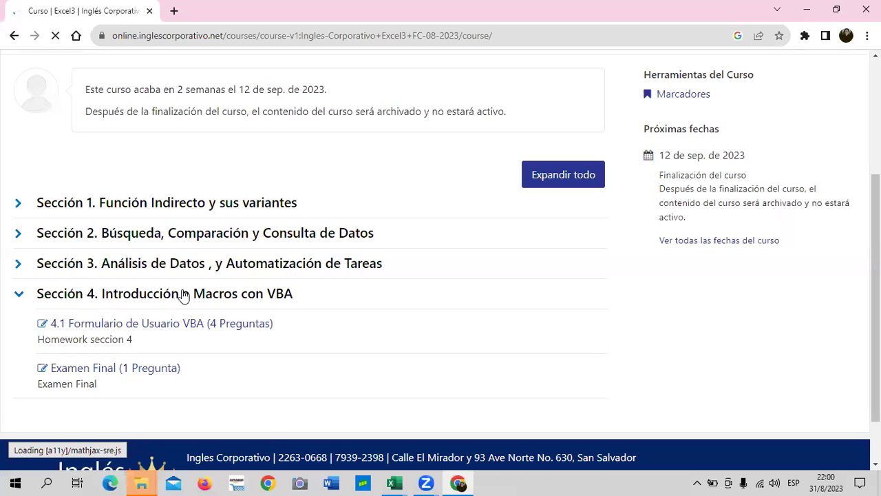
pyautogui.click(183, 294)
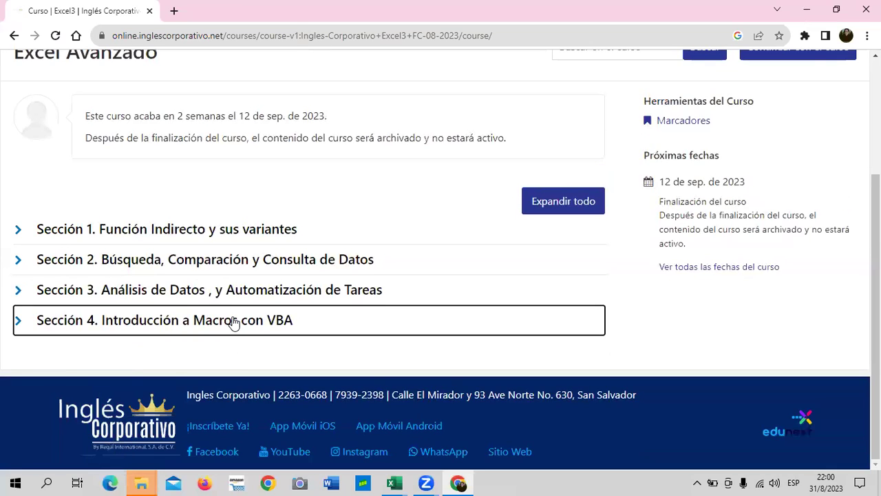
pyautogui.click(234, 322)
pyautogui.click(151, 331)
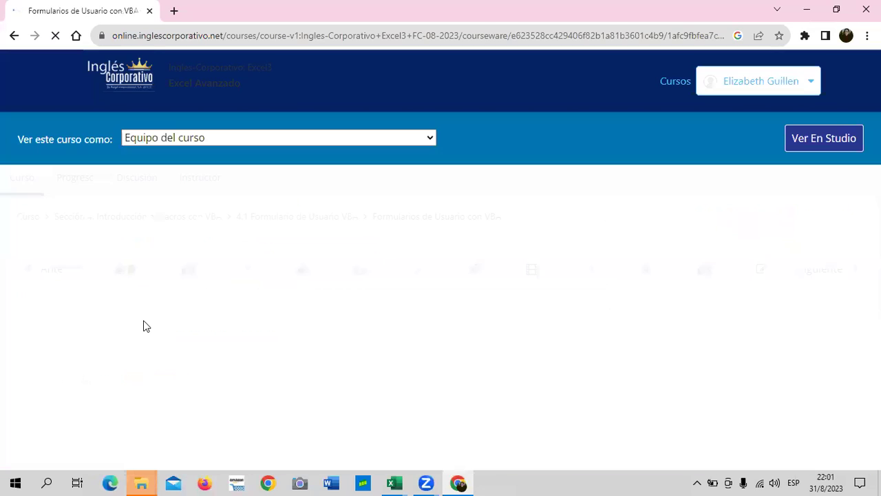
pyautogui.click(146, 269)
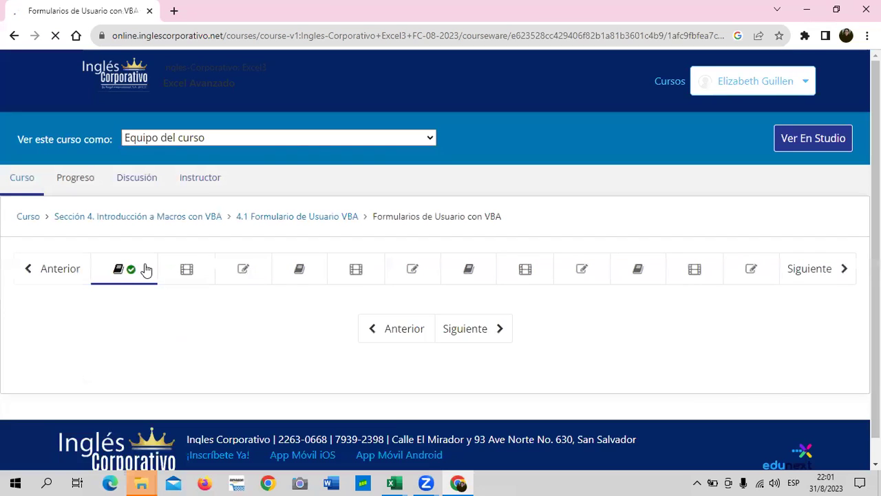
pyautogui.click(173, 263)
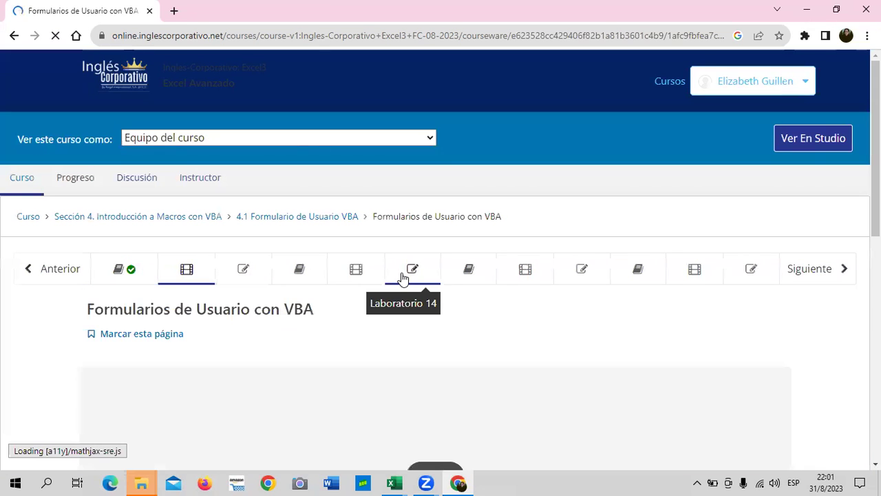
pyautogui.scroll(-3, 404, 278)
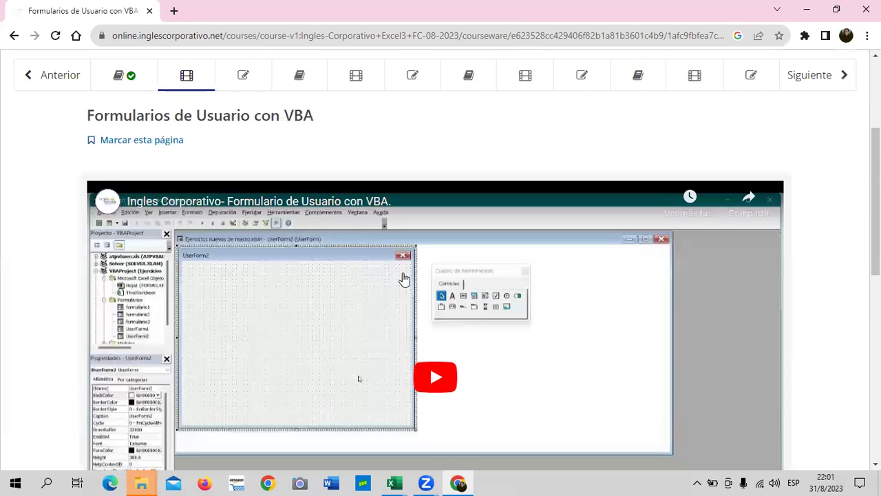
pyautogui.scroll(-4, 404, 281)
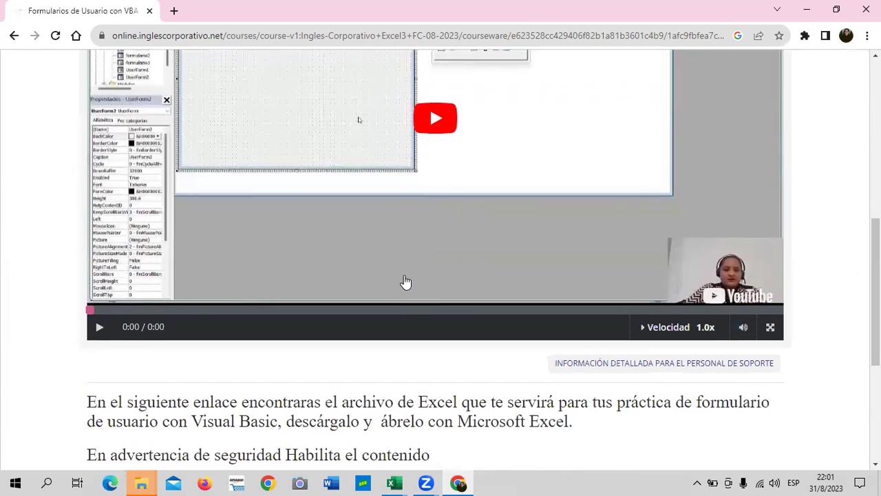
pyautogui.scroll(-2, 405, 281)
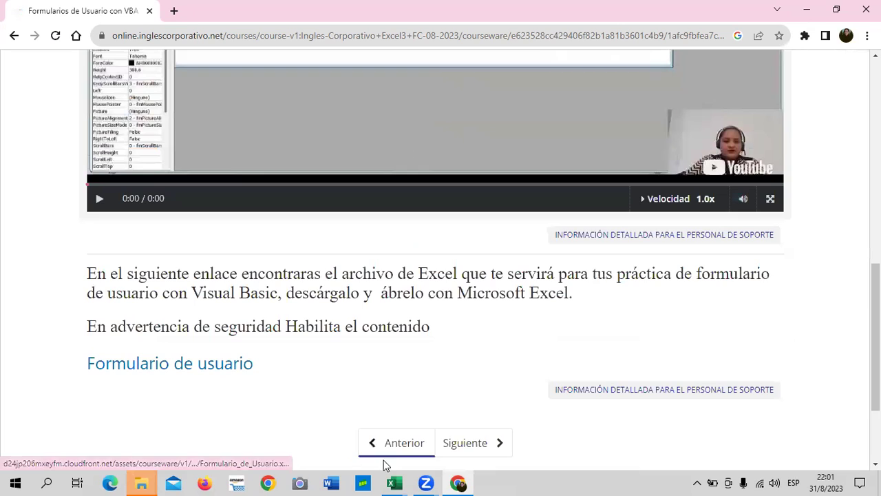
pyautogui.scroll(3, 289, 365)
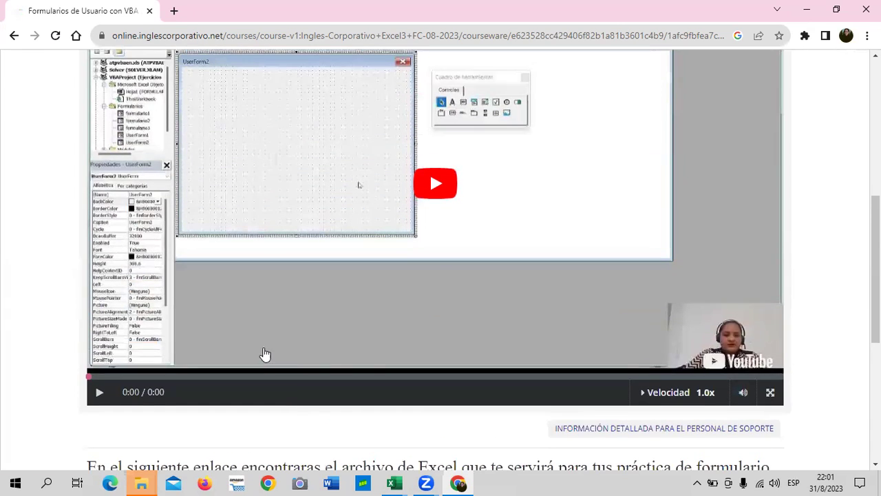
# - Read through the Objetivo de la lección 4.2 slides on Label, TextBox and CommandButton controls
pyautogui.scroll(3, 266, 356)
pyautogui.scroll(2, 250, 279)
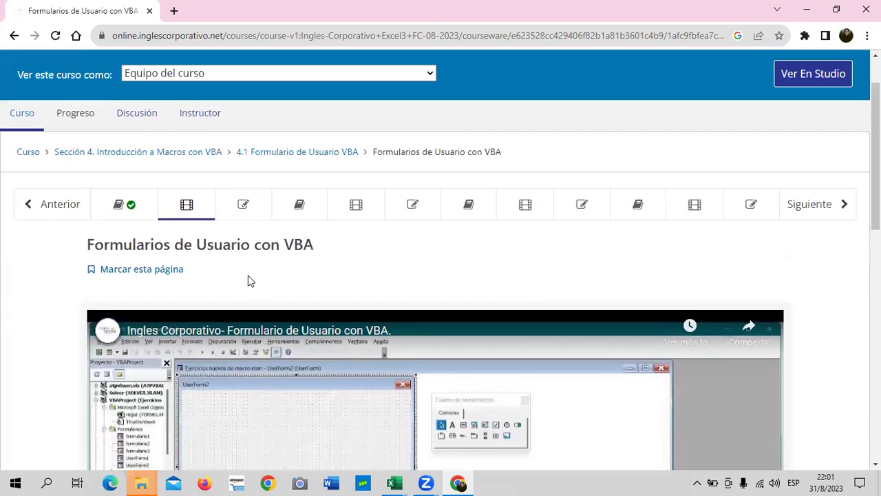
pyautogui.click(317, 210)
pyautogui.scroll(-2, 394, 312)
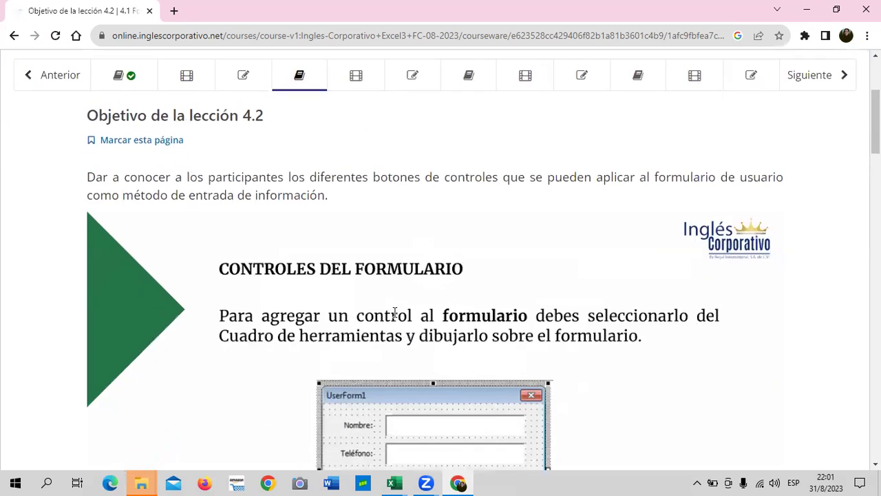
pyautogui.scroll(-2, 394, 311)
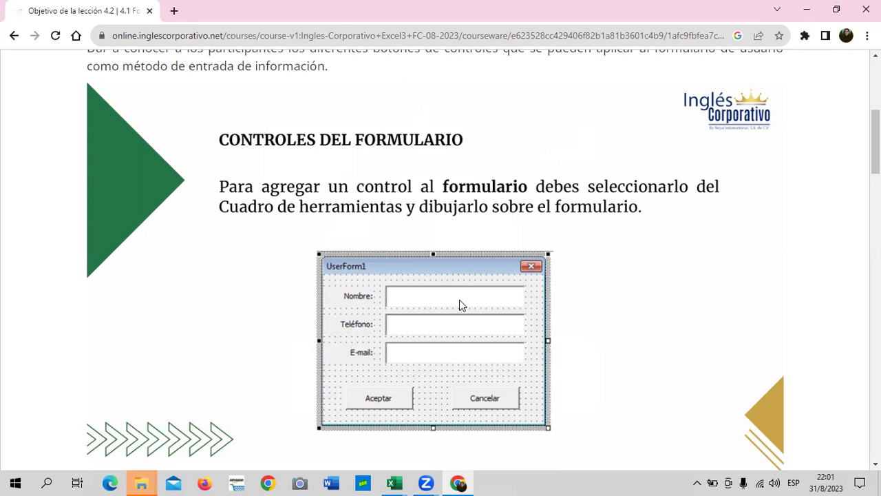
pyautogui.scroll(-5, 342, 302)
pyautogui.scroll(-2, 342, 303)
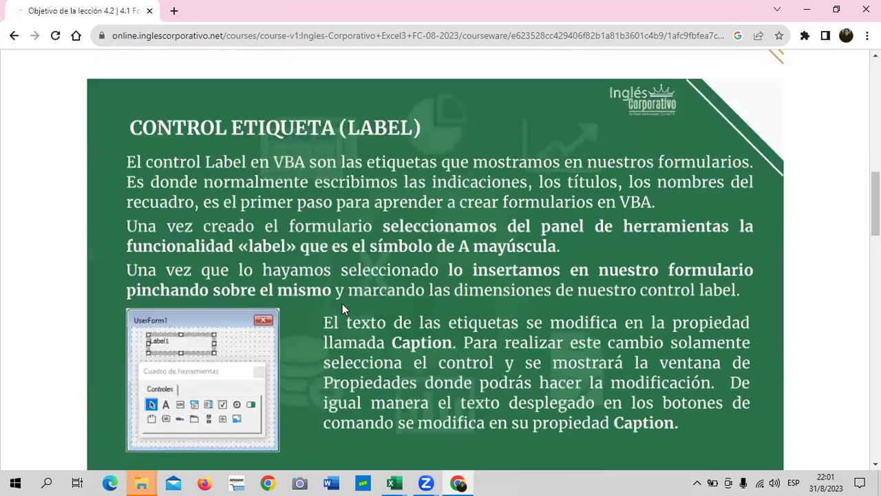
pyautogui.scroll(-2, 342, 304)
pyautogui.scroll(-1, 342, 303)
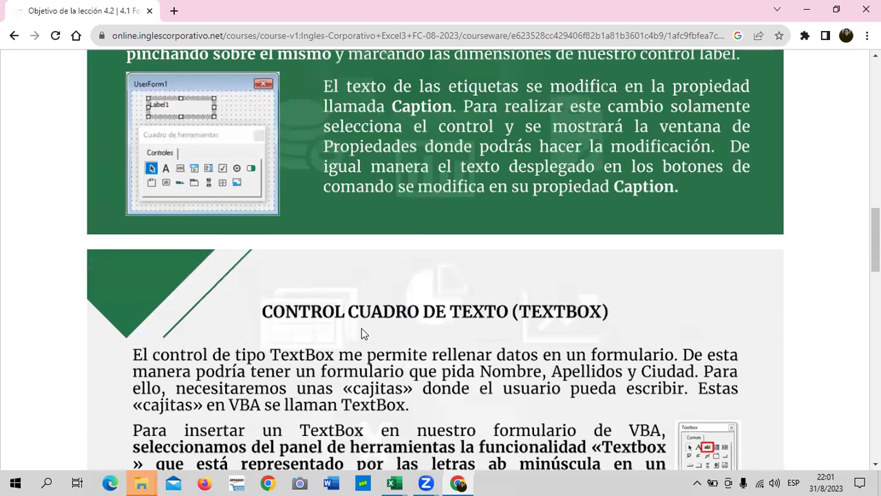
pyautogui.scroll(-3, 360, 328)
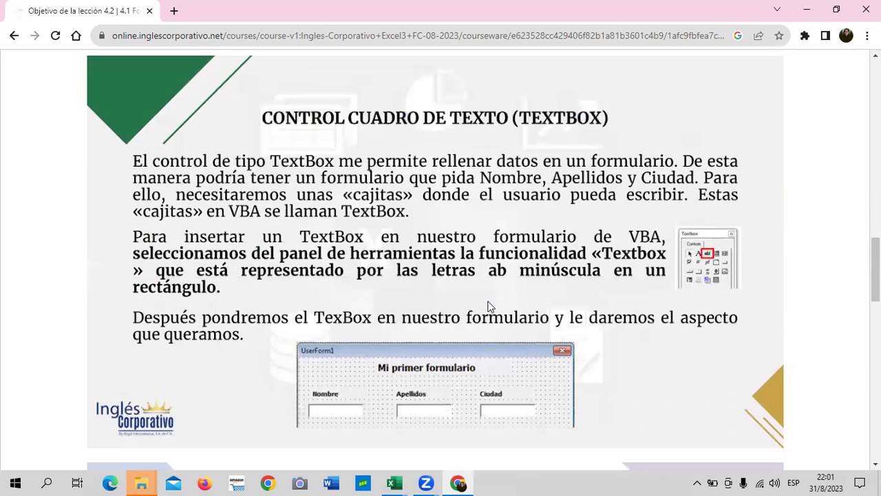
pyautogui.scroll(-3, 486, 306)
pyautogui.scroll(-2, 483, 306)
pyautogui.scroll(-3, 484, 306)
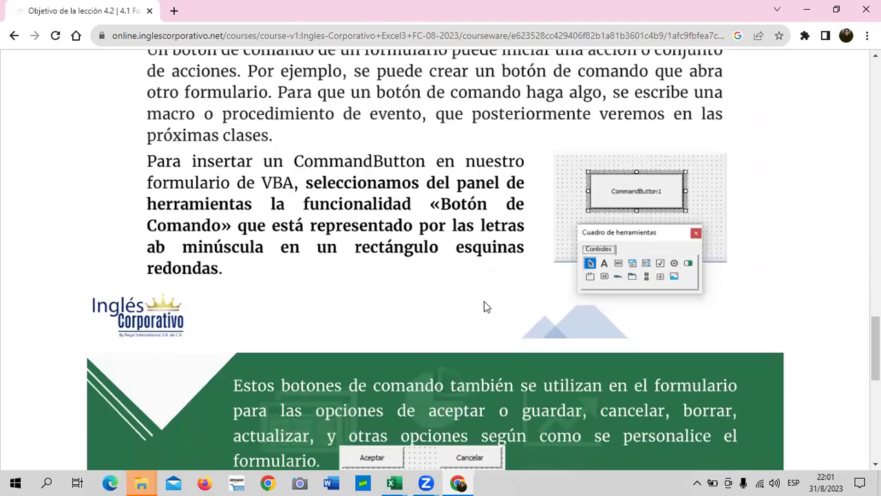
pyautogui.scroll(-4, 484, 300)
pyautogui.scroll(-2, 481, 301)
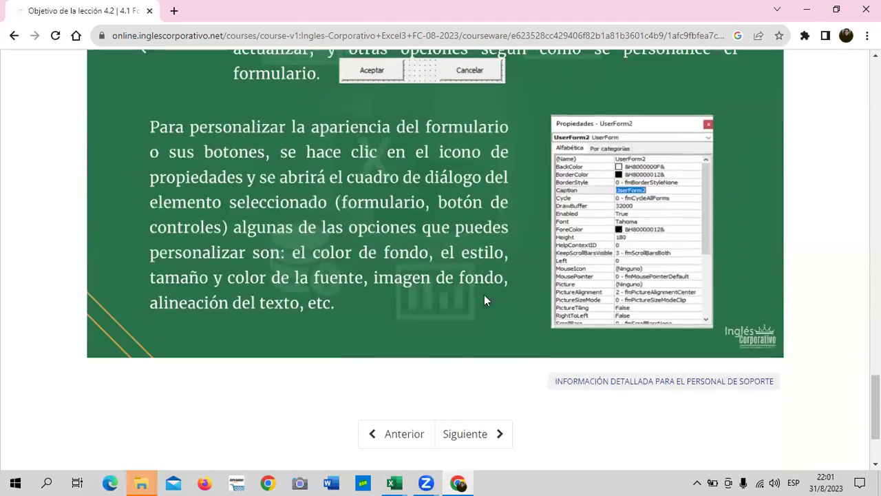
pyautogui.scroll(2, 493, 273)
pyautogui.scroll(5, 485, 271)
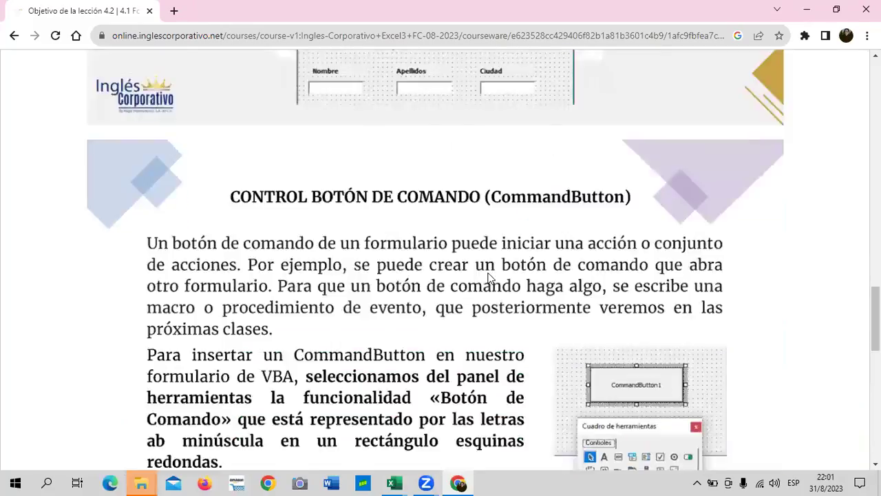
pyautogui.scroll(5, 482, 270)
pyautogui.scroll(5, 479, 268)
pyautogui.scroll(3, 480, 269)
pyautogui.scroll(3, 480, 270)
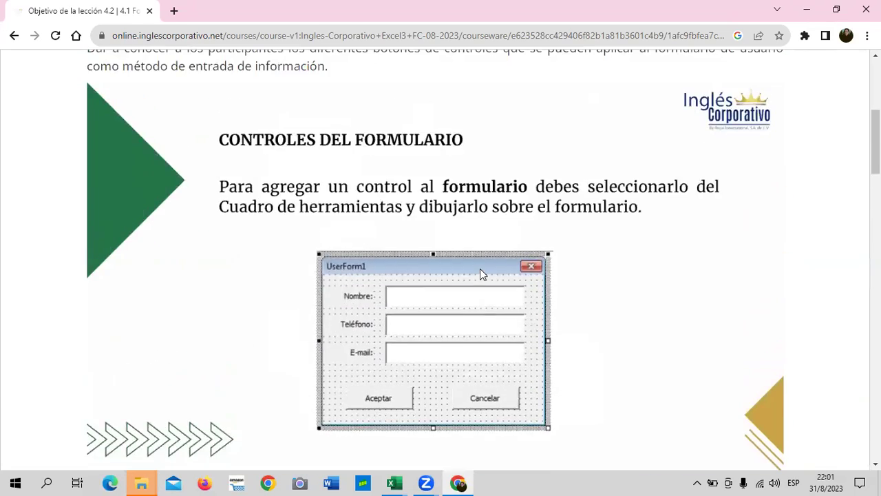
pyautogui.scroll(4, 479, 272)
# - View the Utilizar controles de Formulario video unit
pyautogui.click(374, 208)
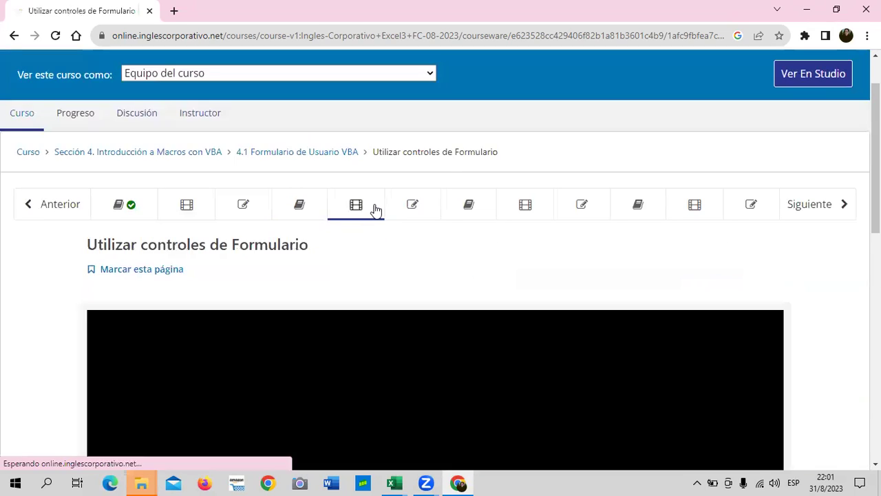
pyautogui.scroll(-3, 426, 310)
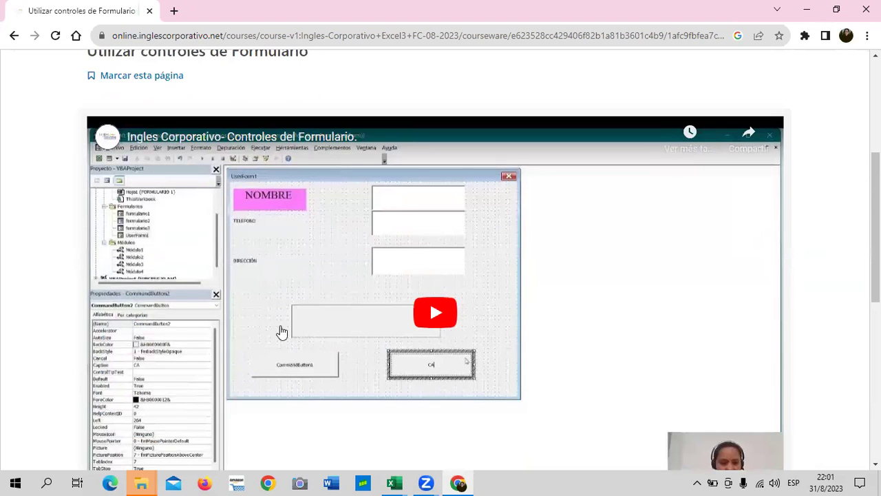
pyautogui.scroll(4, 340, 334)
pyautogui.scroll(-2, 339, 334)
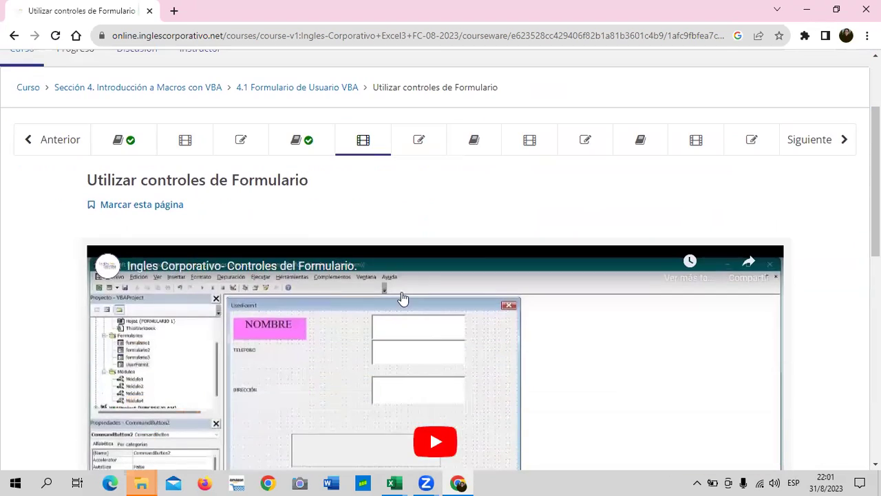
# - Read the Objetivo de la lección 4.3 page on inserting form control buttons in Excel
pyautogui.click(489, 148)
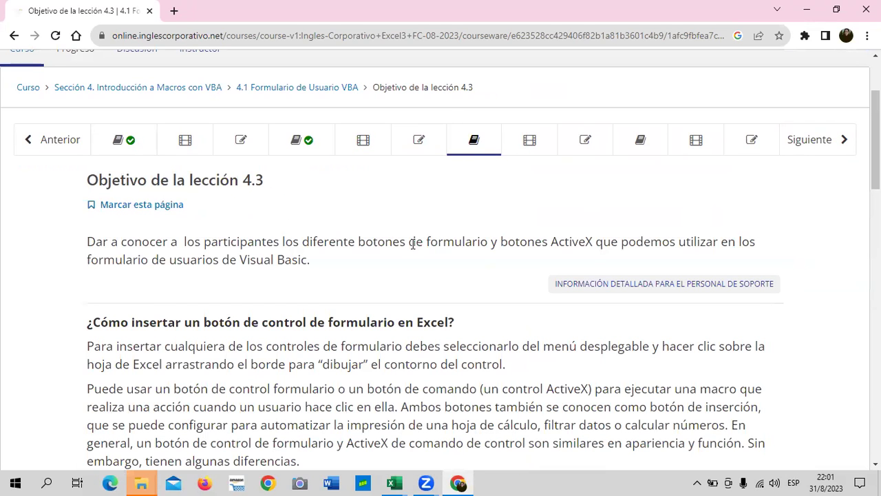
pyautogui.scroll(-1, 399, 286)
pyautogui.scroll(-4, 399, 286)
pyautogui.scroll(-3, 399, 286)
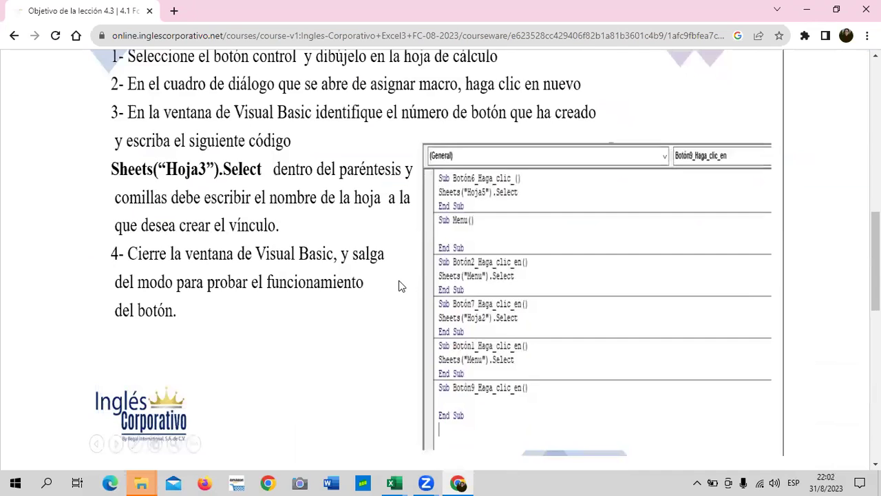
pyautogui.scroll(-1, 399, 285)
pyautogui.scroll(-4, 399, 285)
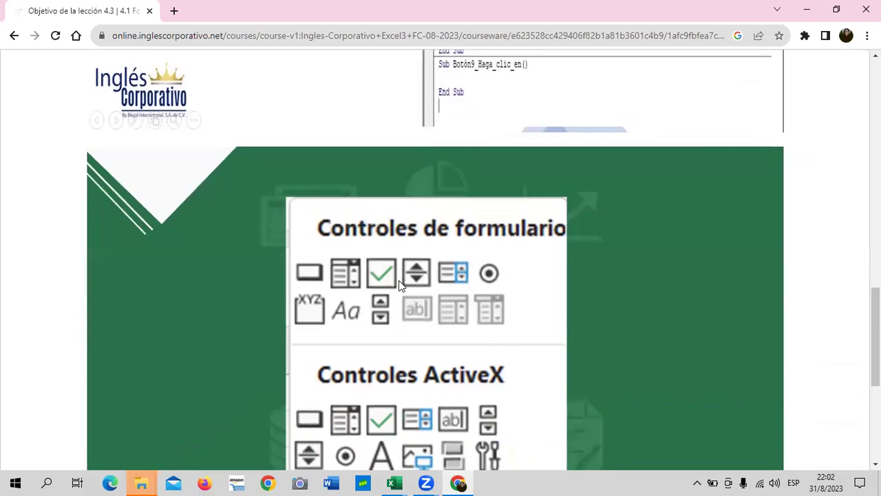
pyautogui.scroll(-2, 432, 261)
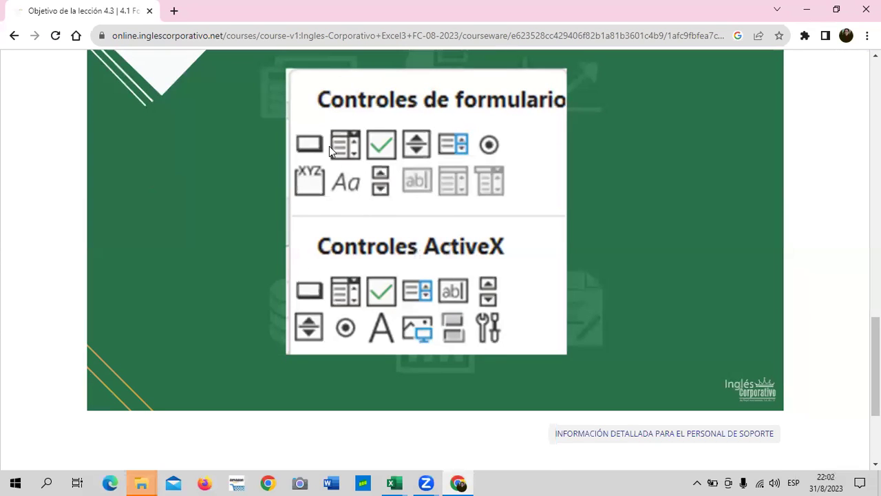
pyautogui.scroll(1, 456, 262)
pyautogui.scroll(2, 350, 309)
pyautogui.scroll(-2, 340, 289)
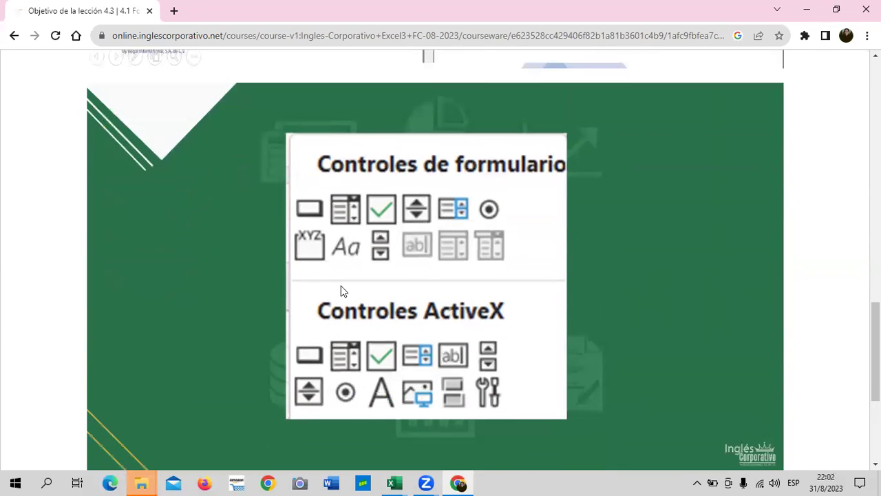
pyautogui.scroll(2, 393, 271)
pyautogui.scroll(2, 395, 271)
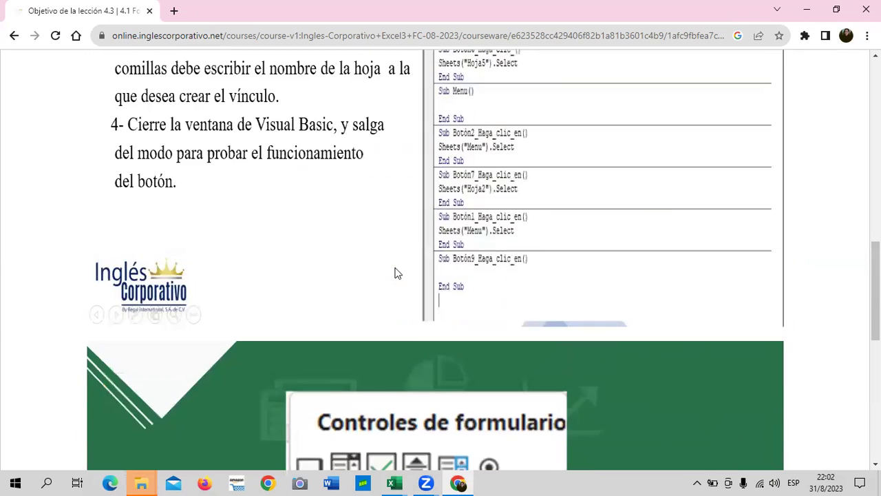
pyautogui.scroll(-5, 395, 272)
pyautogui.scroll(-2, 395, 272)
pyautogui.scroll(3, 395, 272)
pyautogui.scroll(3, 395, 272)
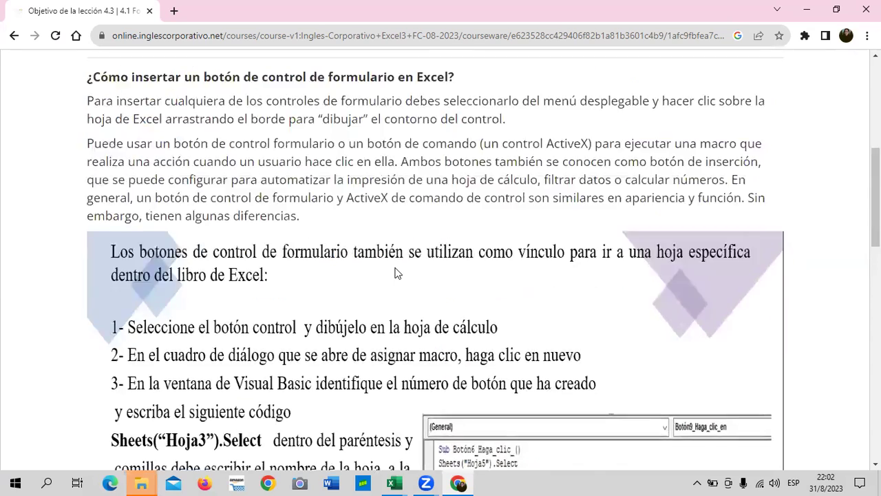
pyautogui.scroll(3, 395, 271)
# - Look through the Como usar botones de control de los Formularios lesson
pyautogui.click(548, 269)
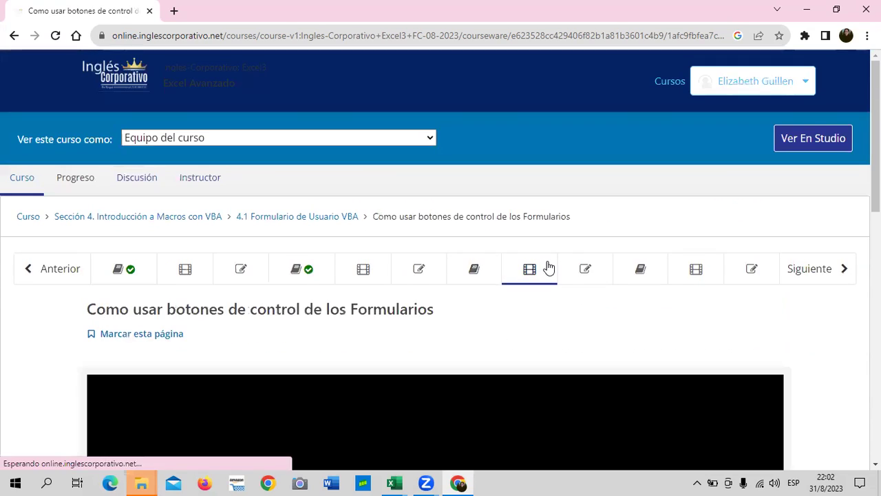
pyautogui.scroll(-2, 550, 267)
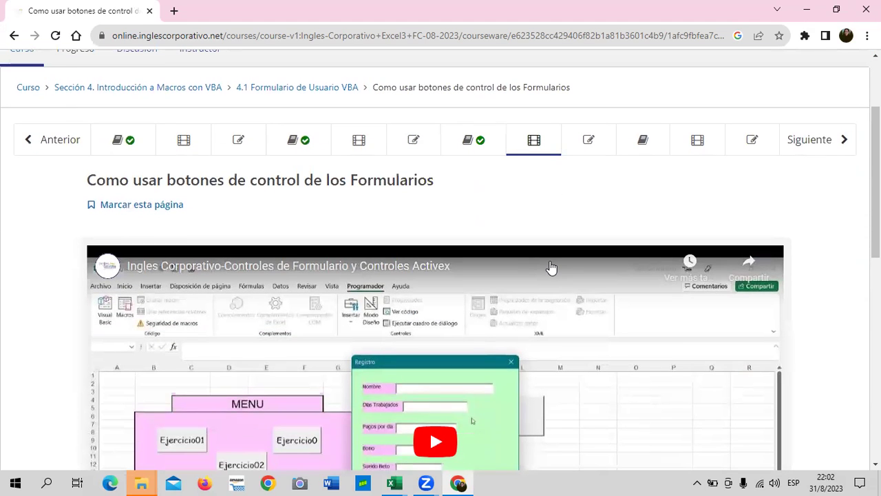
pyautogui.scroll(-2, 555, 265)
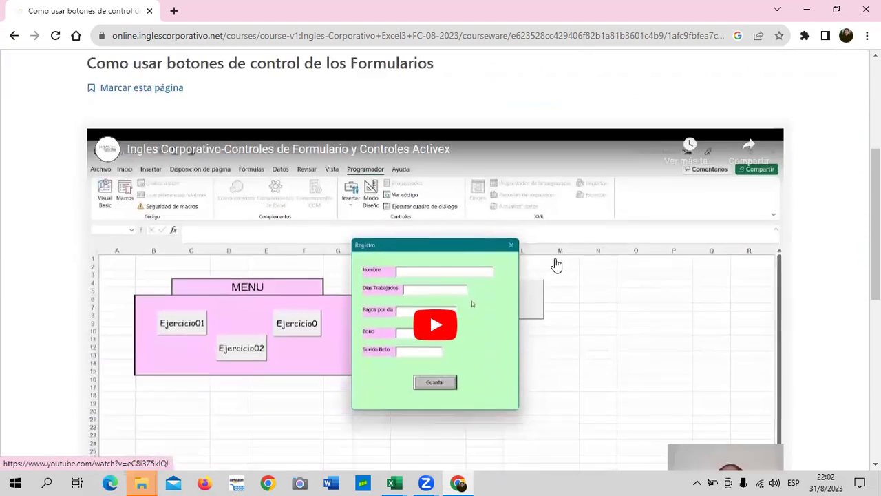
pyautogui.scroll(-3, 556, 265)
pyautogui.scroll(-3, 556, 265)
pyautogui.scroll(3, 556, 265)
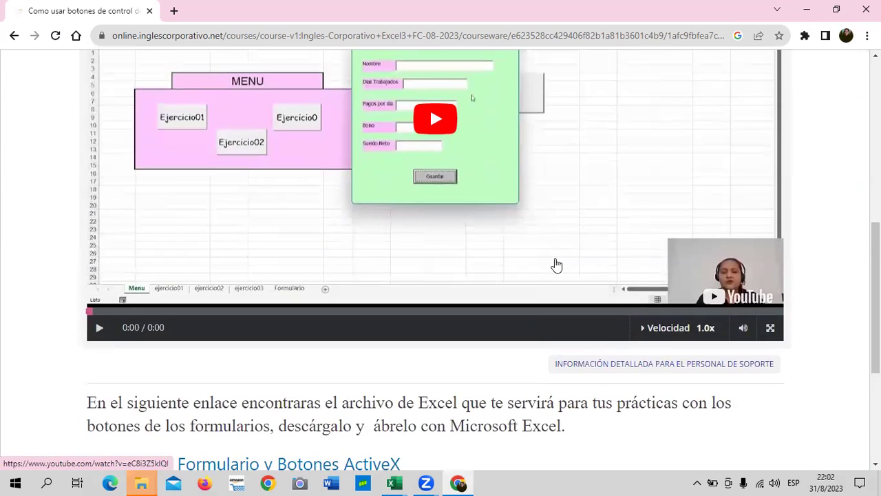
pyautogui.scroll(5, 556, 265)
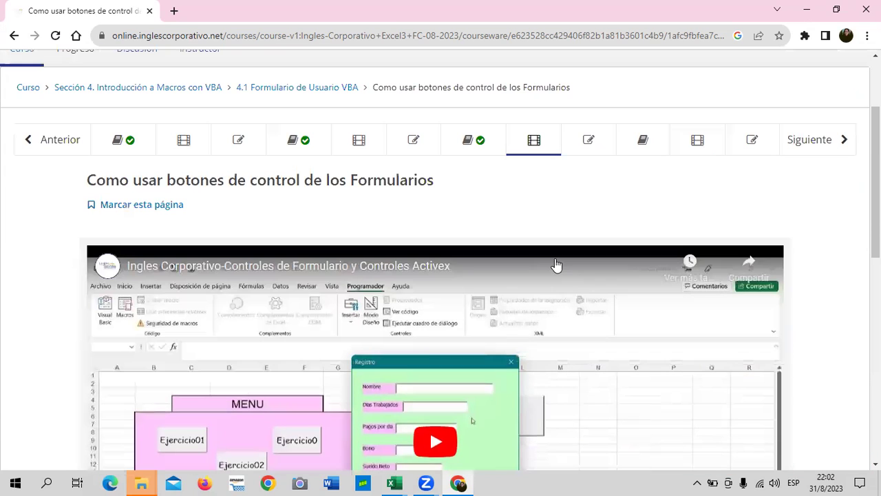
# - Back on the lesson 4.3 objective page, read the four steps using Sheets("Hoja3").Select
pyautogui.click(476, 147)
pyautogui.scroll(-3, 442, 249)
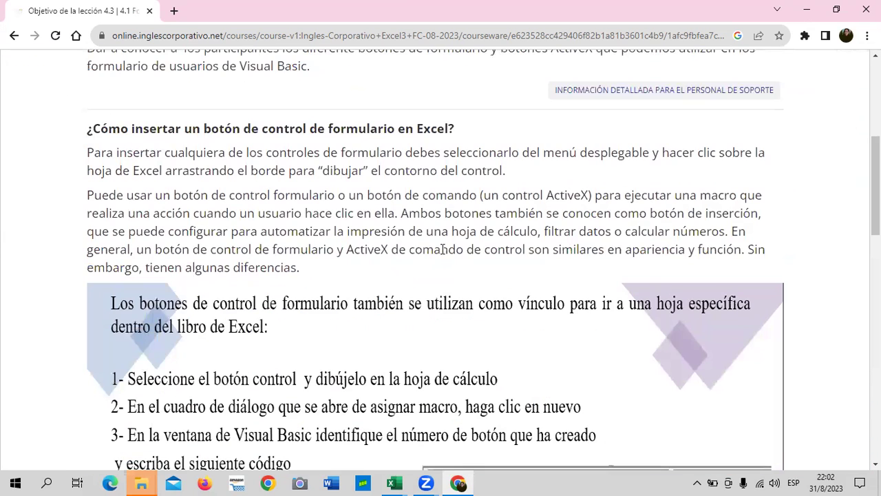
pyautogui.scroll(-2, 443, 250)
pyautogui.scroll(-2, 443, 253)
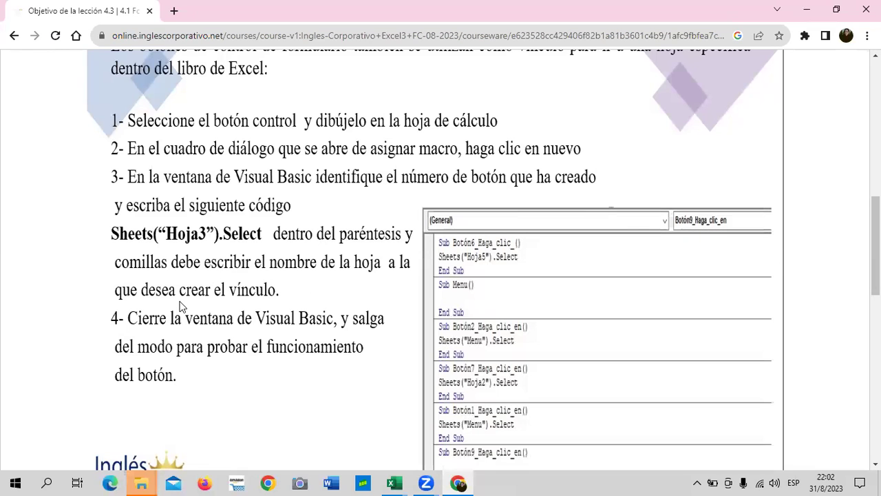
pyautogui.scroll(-1, 306, 315)
pyautogui.scroll(-1, 306, 315)
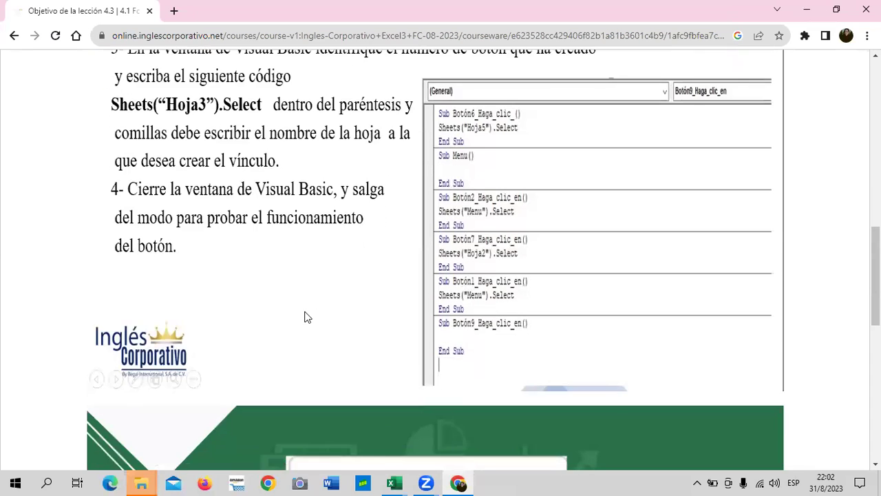
pyautogui.scroll(-1, 307, 315)
pyautogui.scroll(-2, 307, 316)
pyautogui.scroll(-1, 306, 316)
pyautogui.scroll(3, 305, 318)
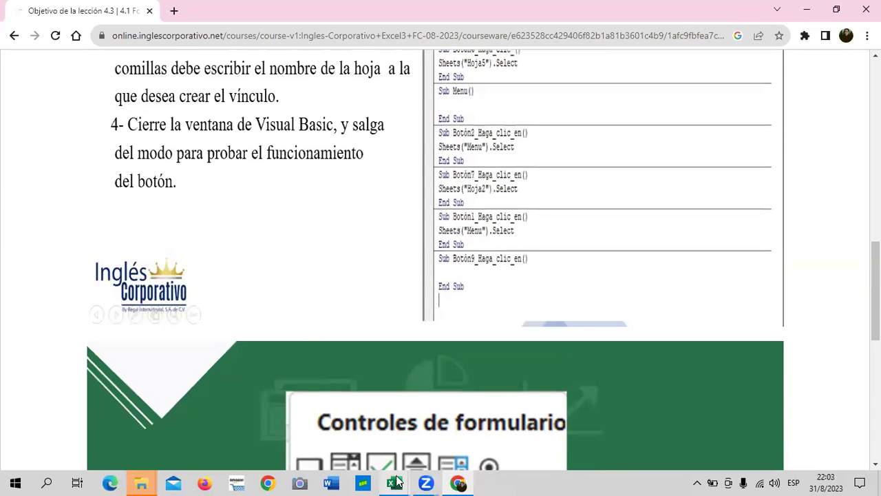
# - Bring the Formulario_de_Usuario workbook forward and turn on Modo Diseño for the FORMULARIO button
pyautogui.moveTo(396, 480)
pyautogui.click(393, 433)
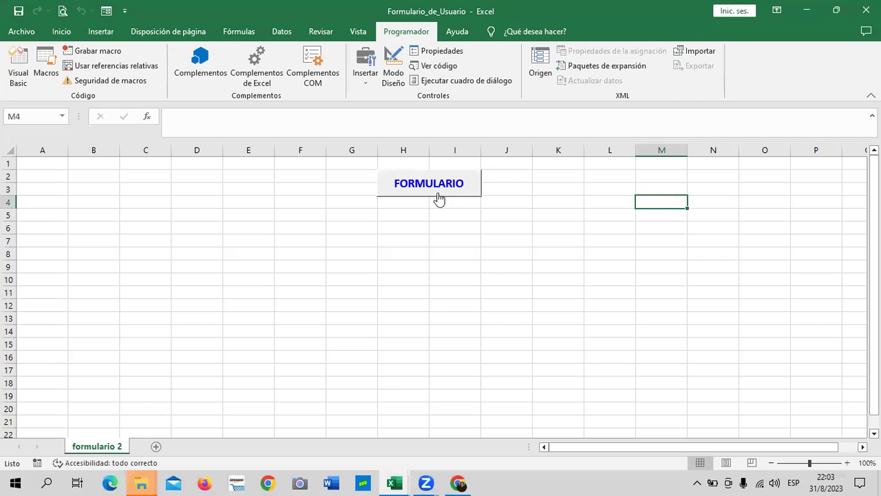
pyautogui.rightClick(468, 188)
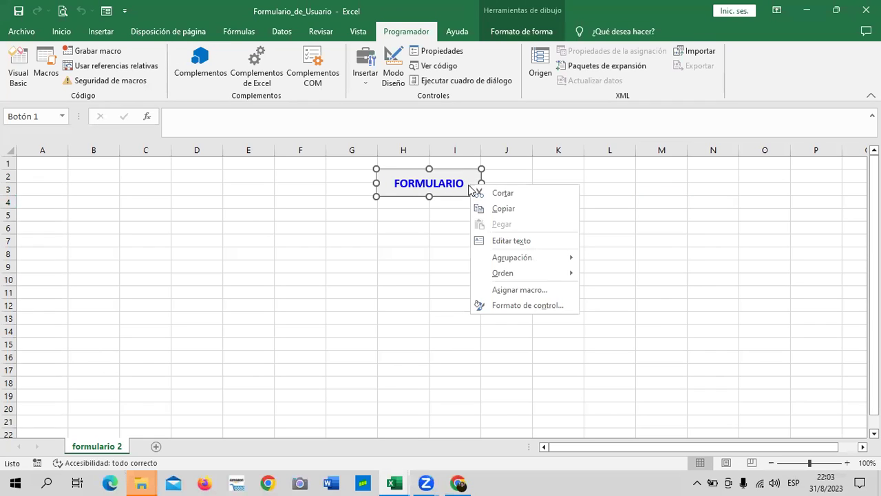
pyautogui.click(390, 67)
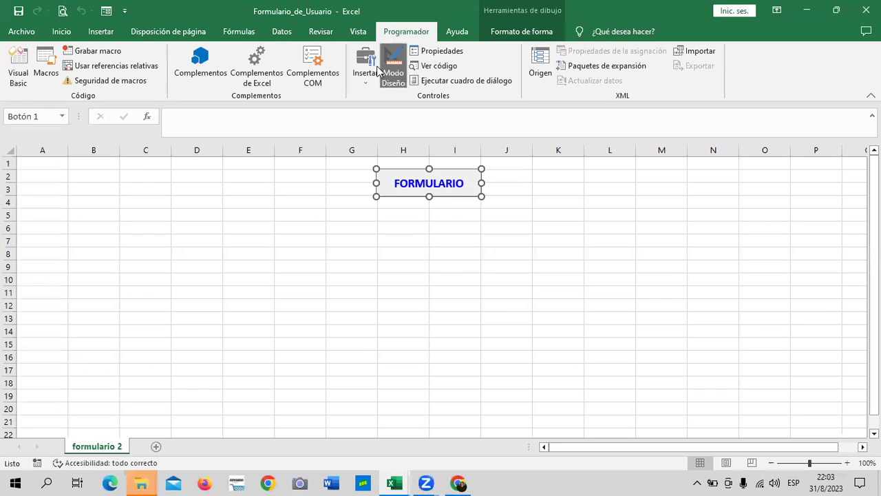
pyautogui.click(425, 54)
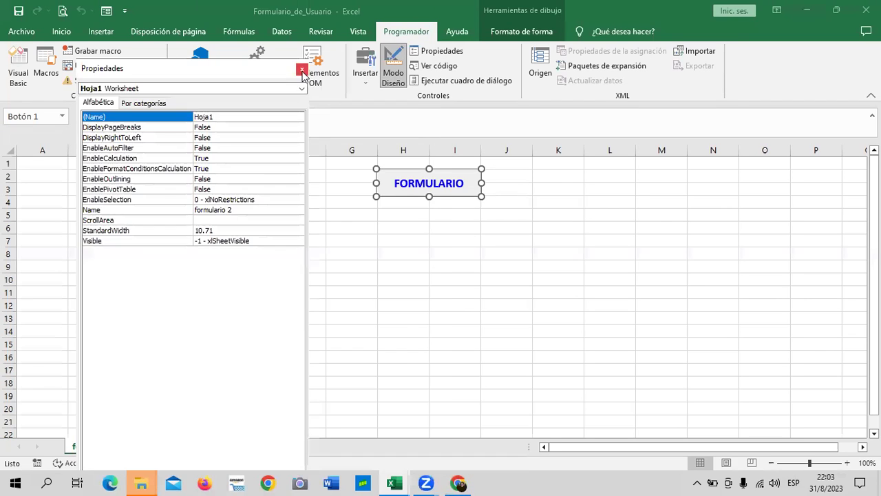
pyautogui.click(299, 67)
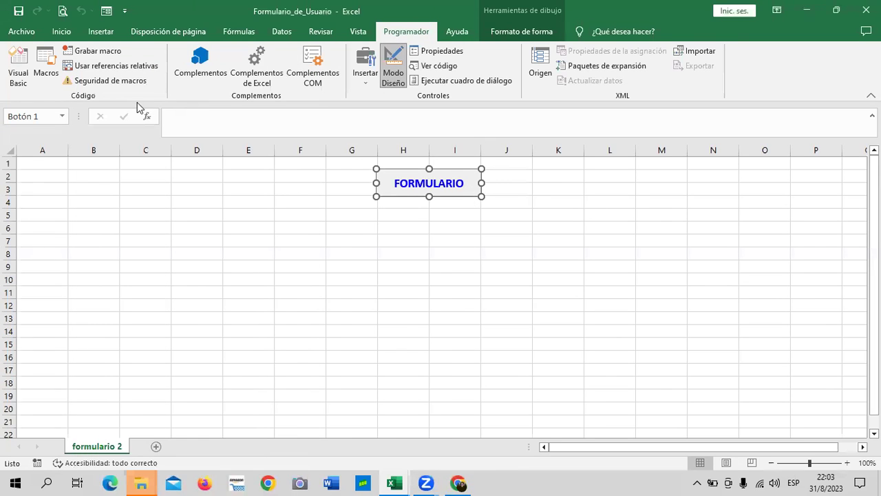
pyautogui.click(19, 65)
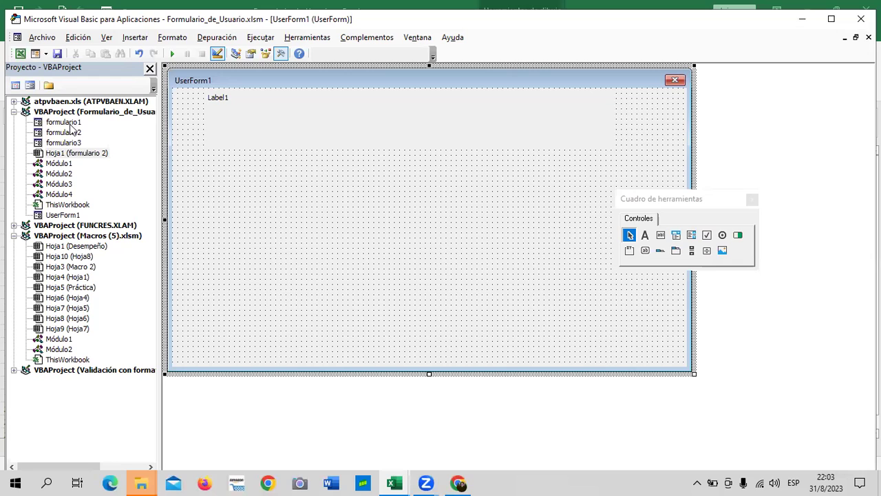
pyautogui.click(61, 164)
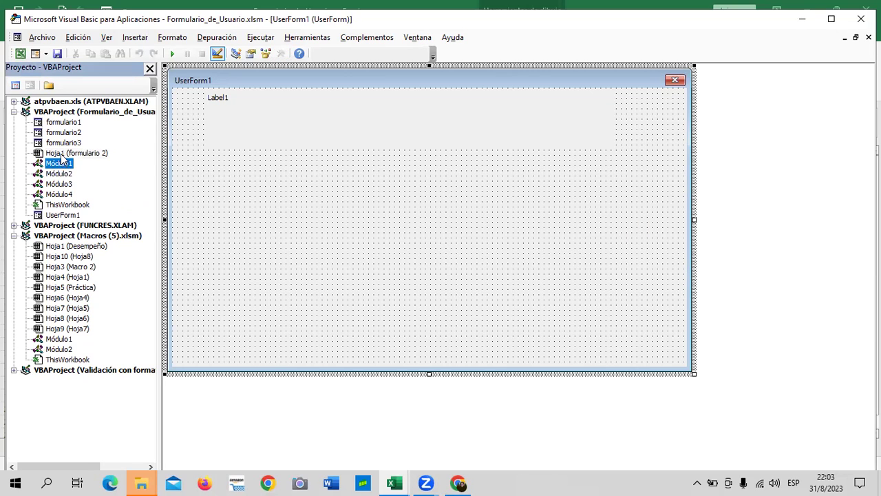
pyautogui.doubleClick(61, 155)
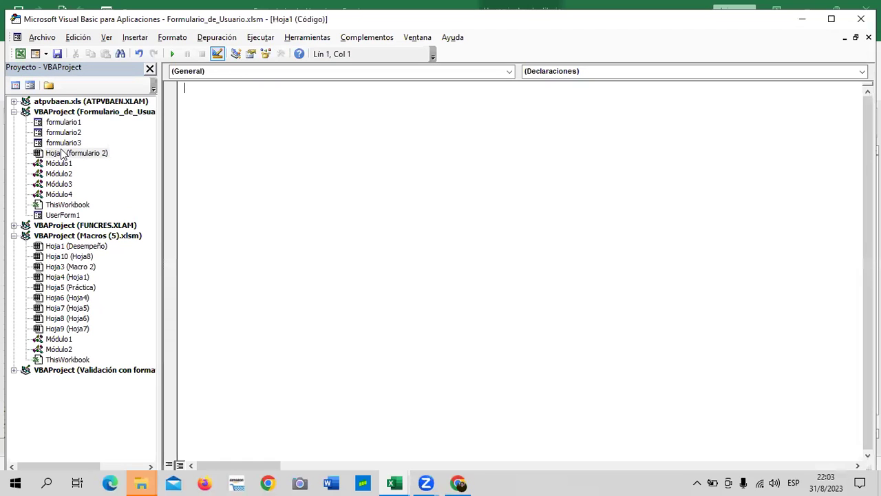
pyautogui.click(62, 143)
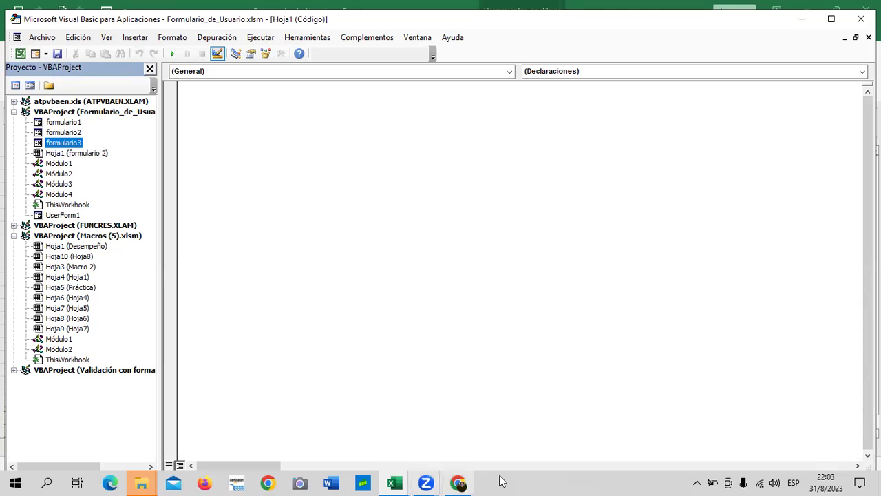
pyautogui.click(860, 19)
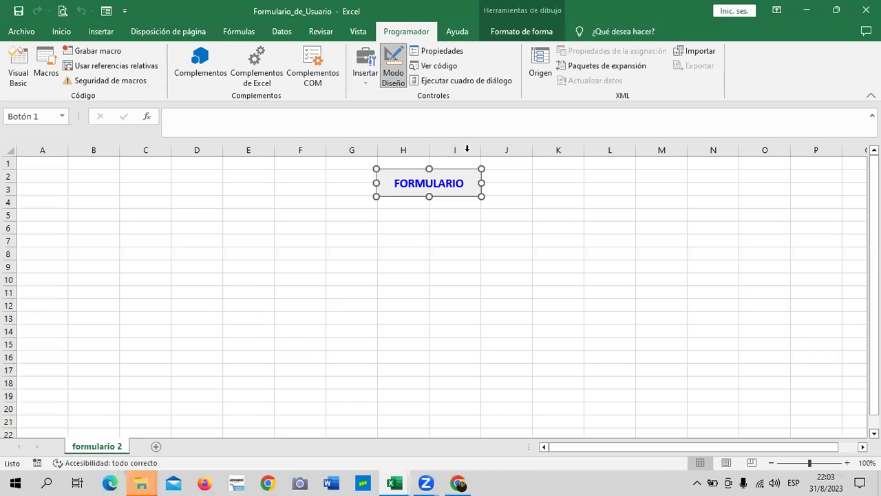
pyautogui.rightClick(475, 178)
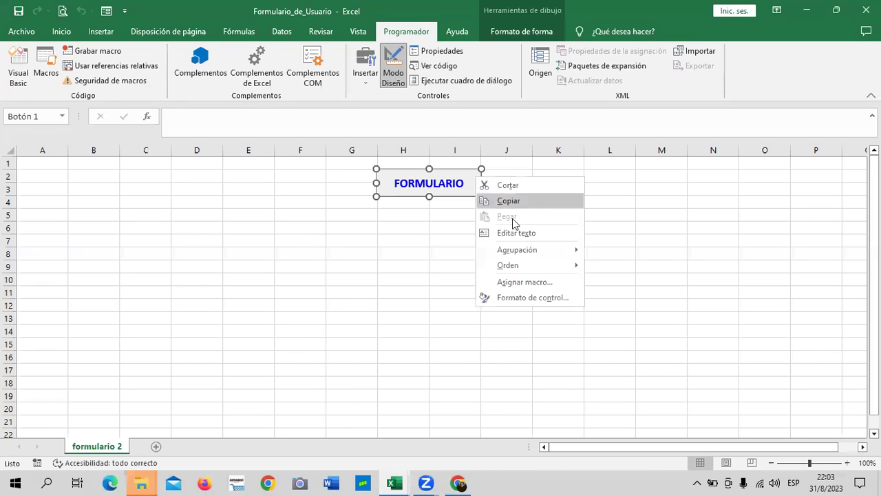
pyautogui.click(516, 282)
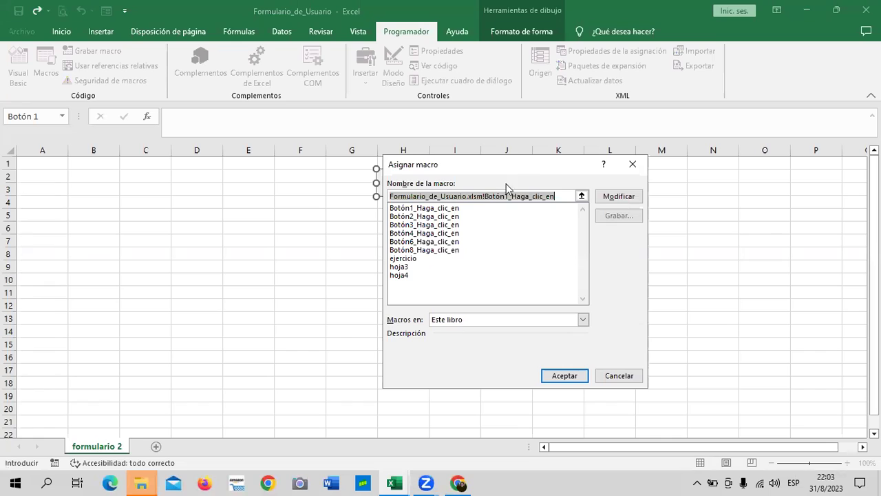
pyautogui.moveTo(521, 174); pyautogui.dragTo(627, 180)
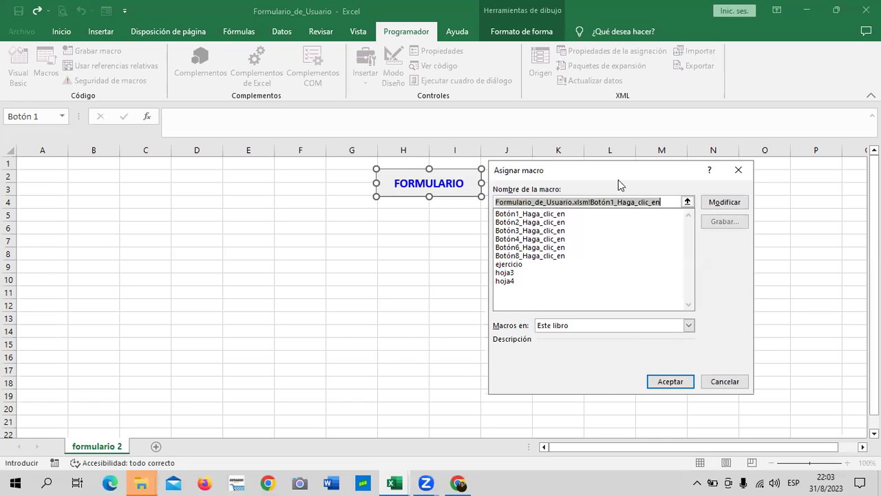
pyautogui.click(513, 265)
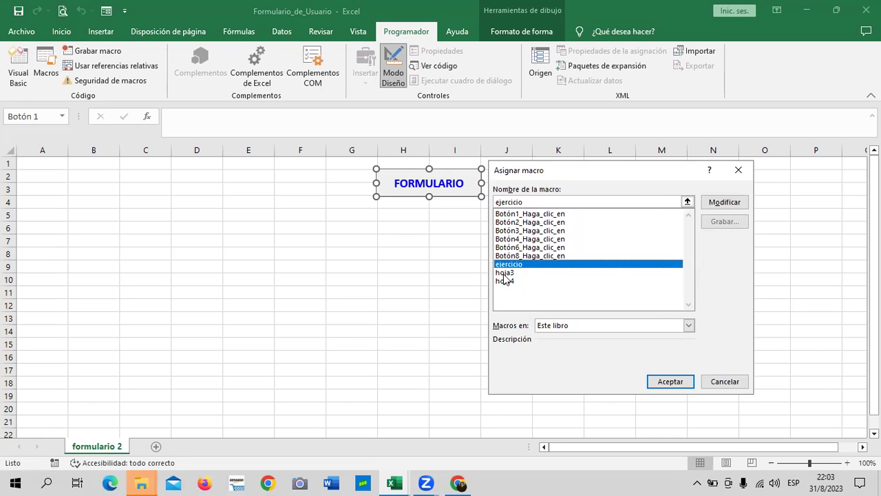
pyautogui.click(504, 273)
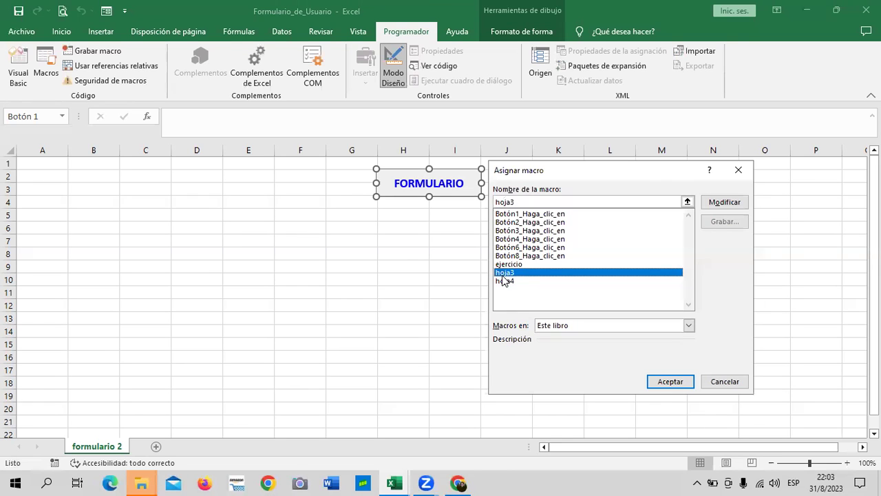
pyautogui.click(503, 282)
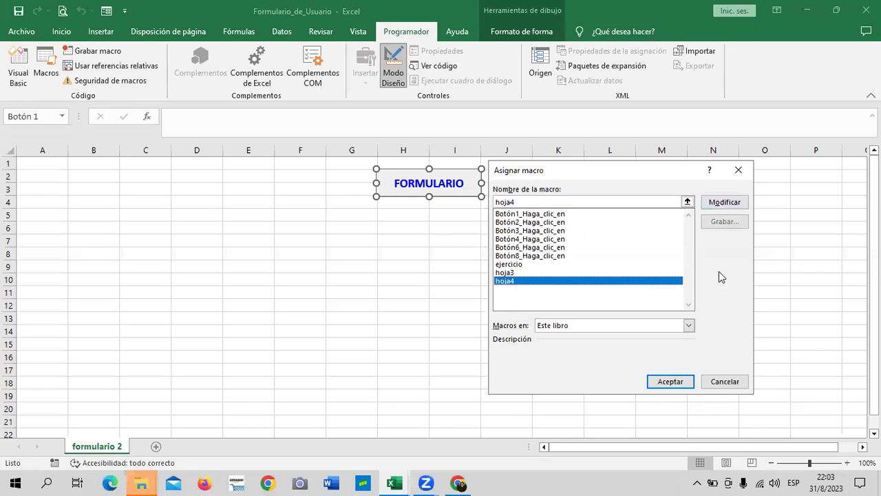
pyautogui.click(723, 381)
pyautogui.click(598, 204)
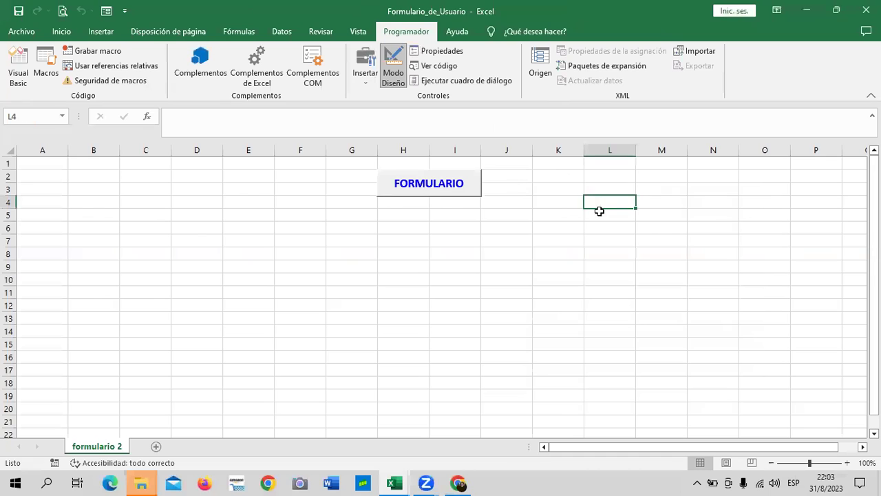
# - Return from the code editor to the sheet and close the welcome form
pyautogui.click(434, 65)
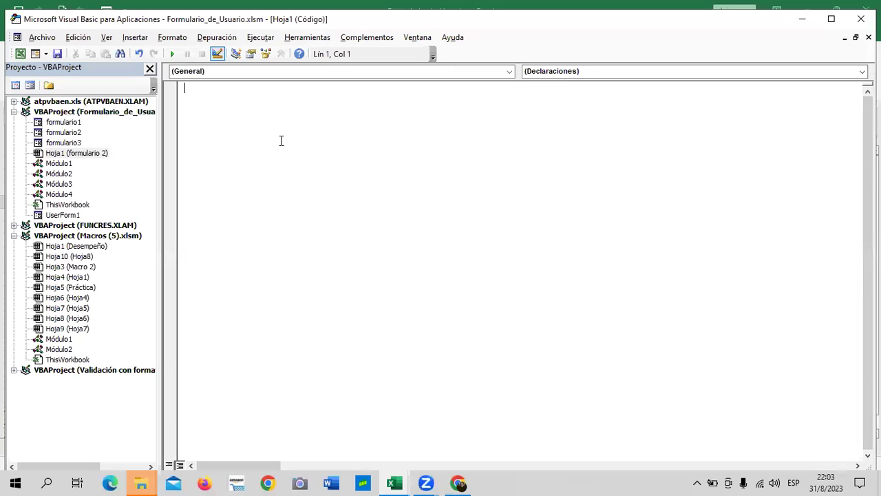
pyautogui.click(860, 18)
pyautogui.click(461, 203)
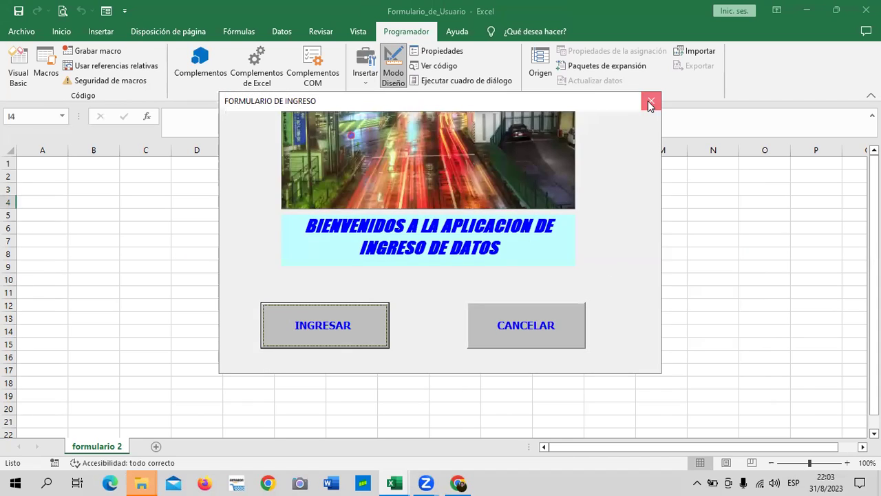
pyautogui.click(649, 100)
# - View the FORMULARIO button's code, picking out the Botón1 lines that load and show formulario2
pyautogui.rightClick(461, 190)
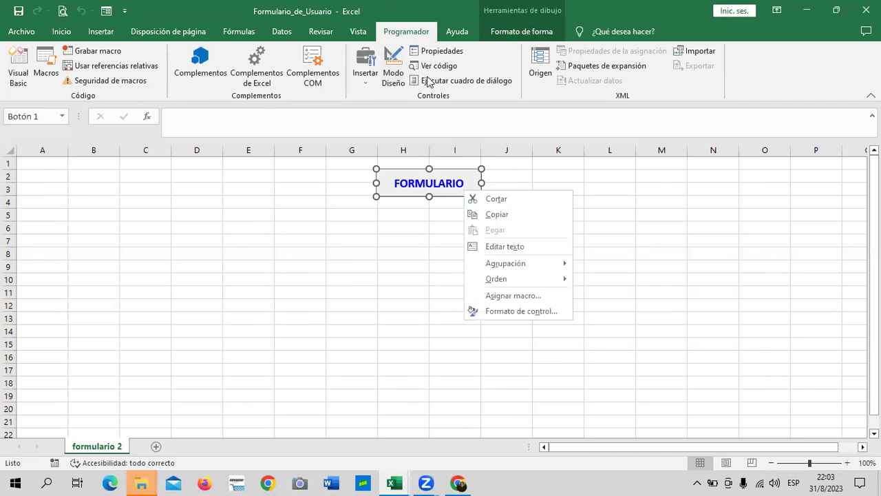
pyautogui.click(427, 68)
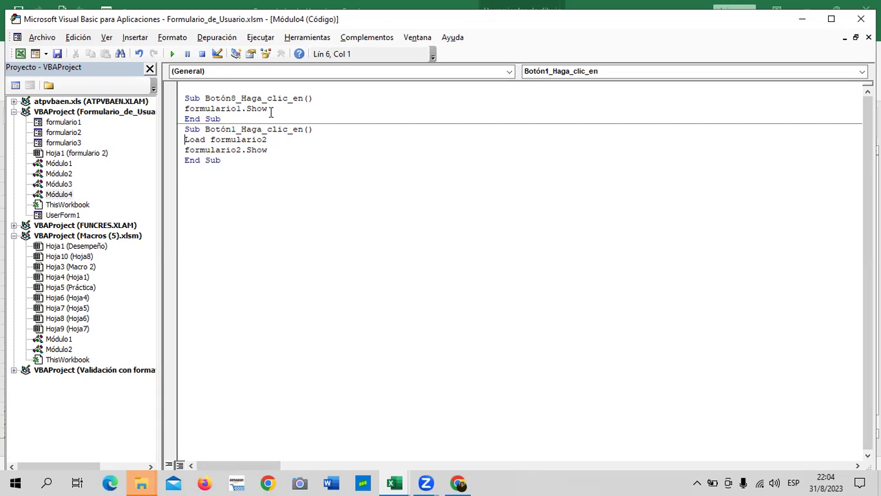
pyautogui.click(180, 110)
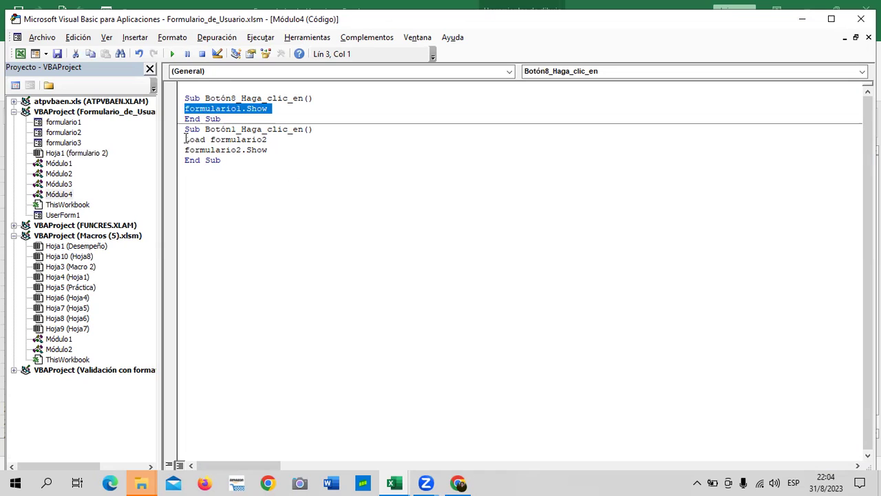
pyautogui.moveTo(185, 139); pyautogui.dragTo(293, 144)
pyautogui.click(254, 209)
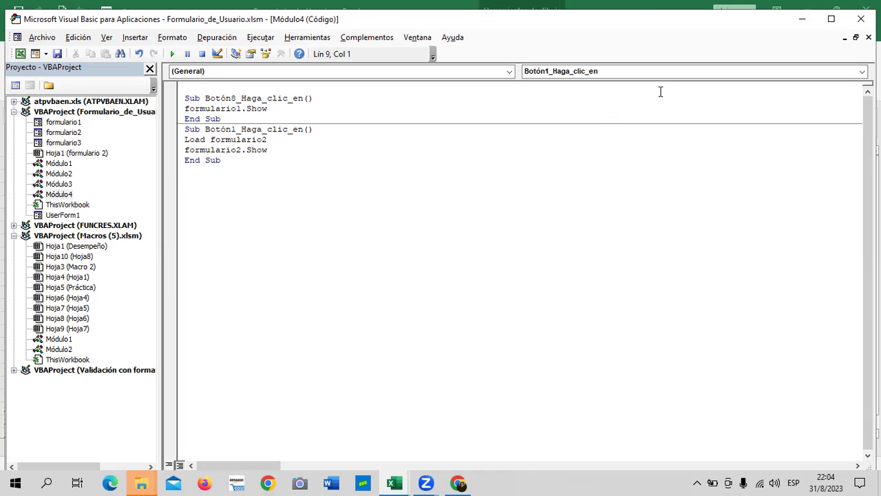
# - Back on the sheet, run the FORMULARIO button and cancel the welcome form
pyautogui.click(860, 19)
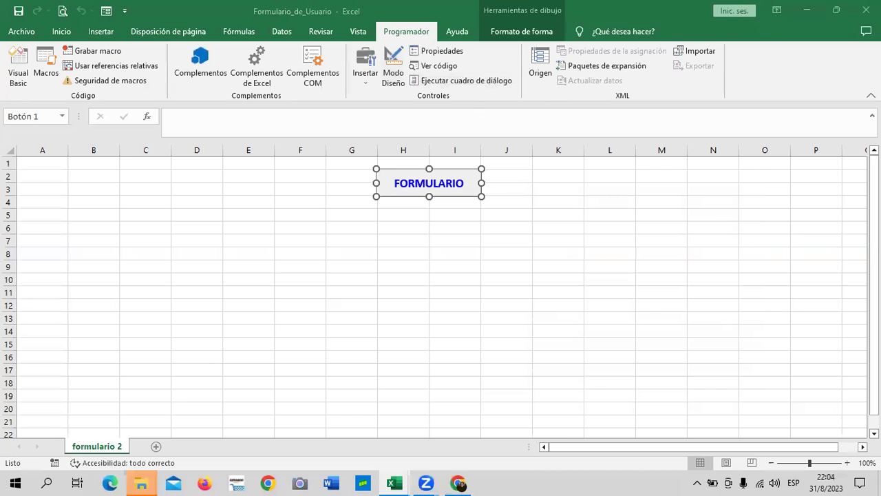
pyautogui.click(545, 232)
pyautogui.click(465, 192)
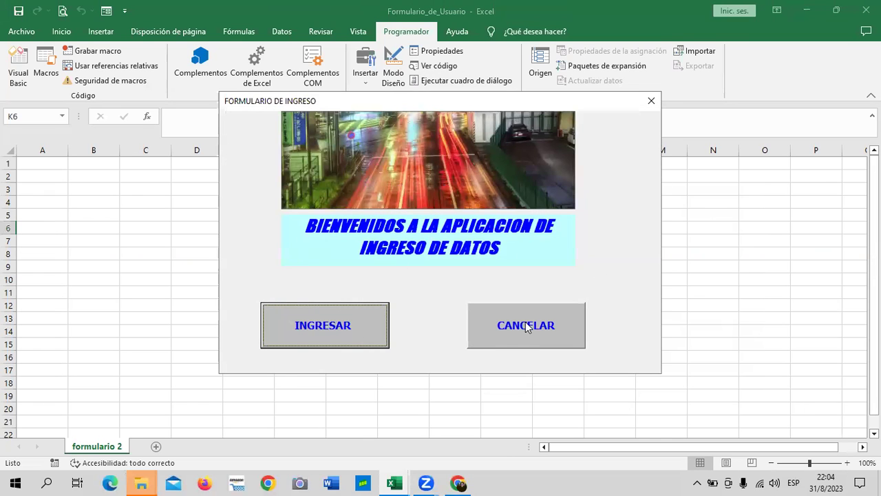
pyautogui.click(525, 321)
# - Run FORMULARIO again, go through INGRESAR to the HR form, cancel it, and return to the course
pyautogui.click(463, 191)
pyautogui.click(365, 338)
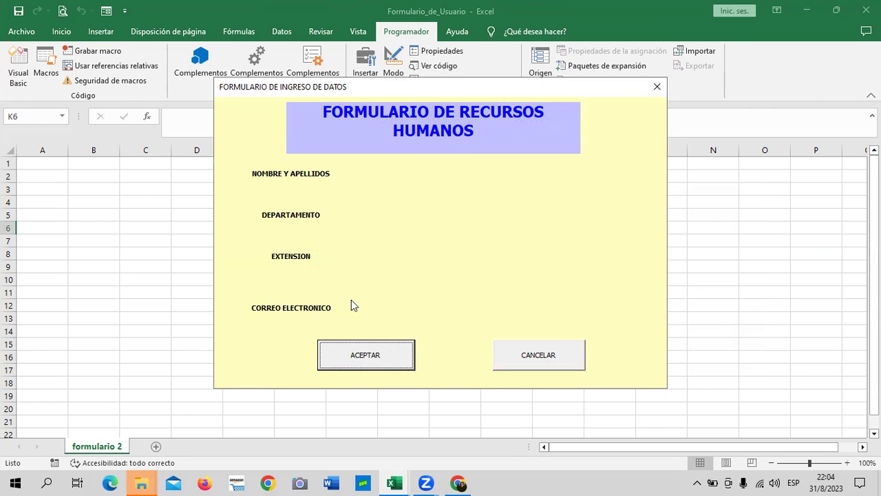
pyautogui.click(542, 358)
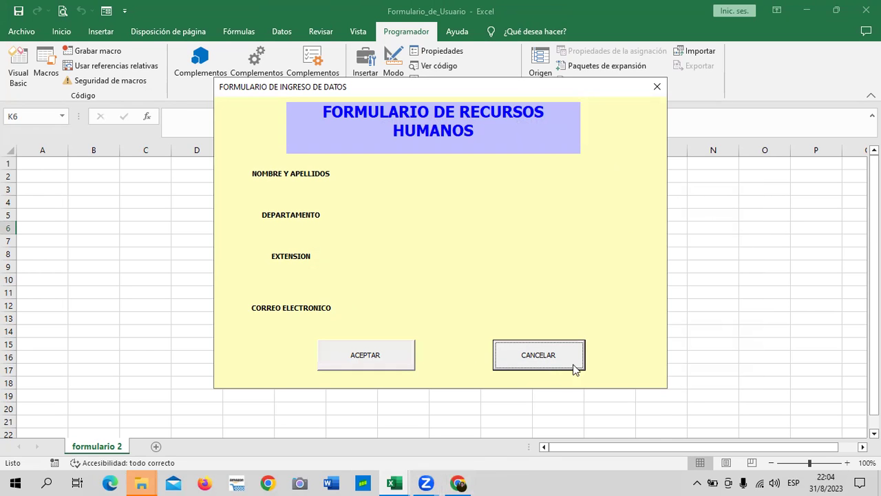
pyautogui.click(657, 87)
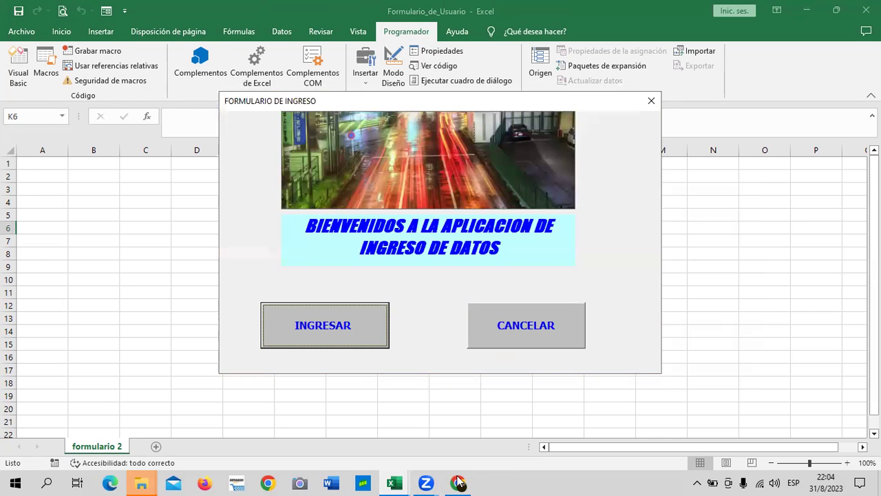
pyautogui.click(465, 480)
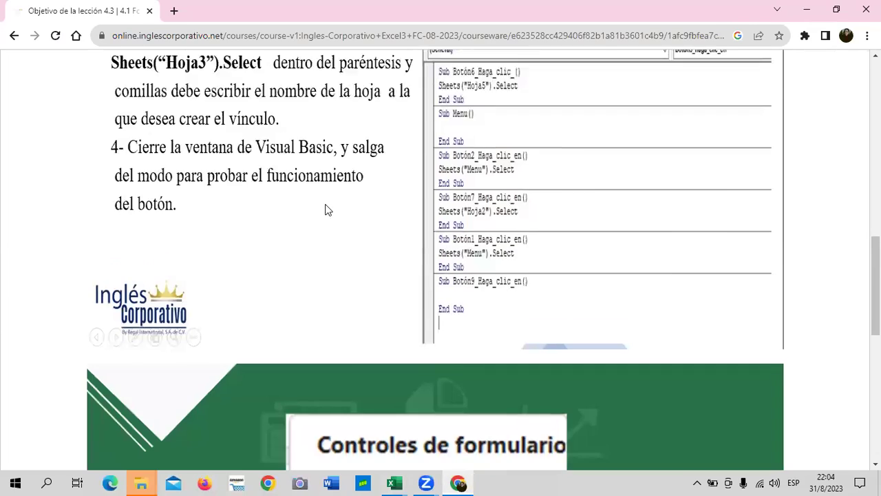
# - Open the lesson 4.2 page on form controls in the Inglés Corporativo course
pyautogui.scroll(3, 327, 209)
pyautogui.scroll(-2, 260, 287)
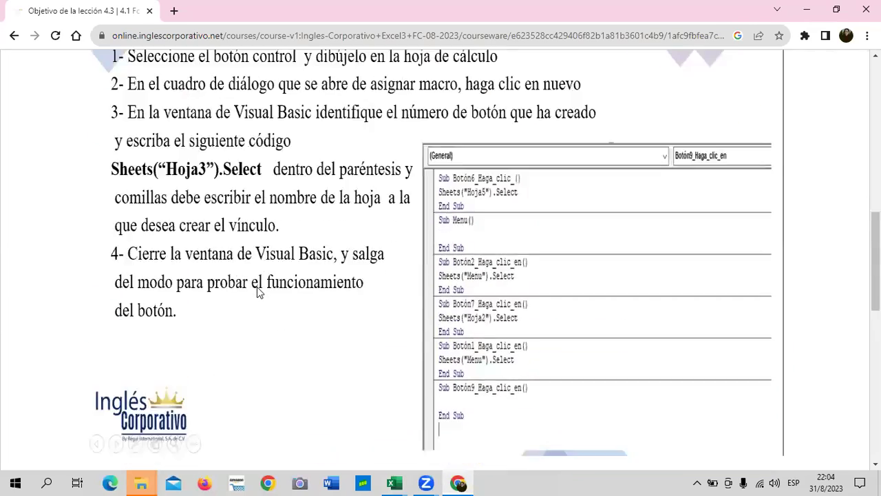
pyautogui.scroll(7, 257, 286)
pyautogui.scroll(3, 256, 286)
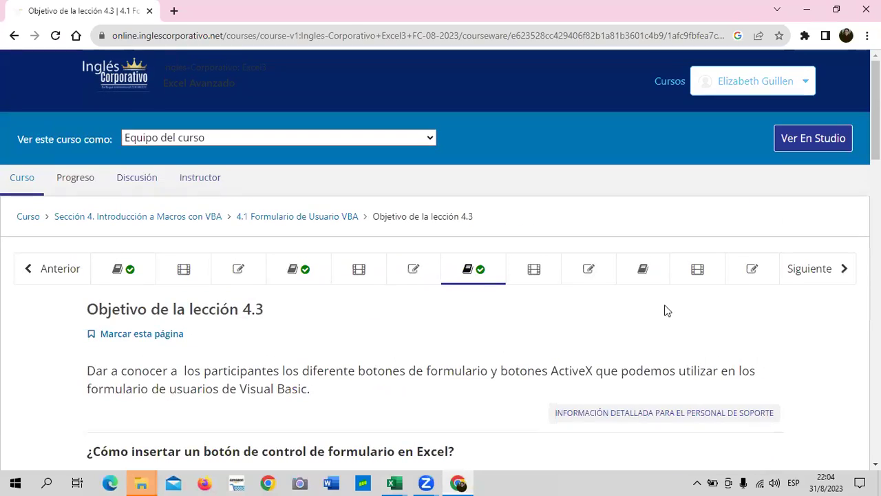
pyautogui.click(322, 275)
# - Read through the Label, TextBox and CommandButton slides of lesson 4.2
pyautogui.scroll(-3, 415, 294)
pyautogui.scroll(-1, 415, 294)
pyautogui.scroll(-2, 415, 295)
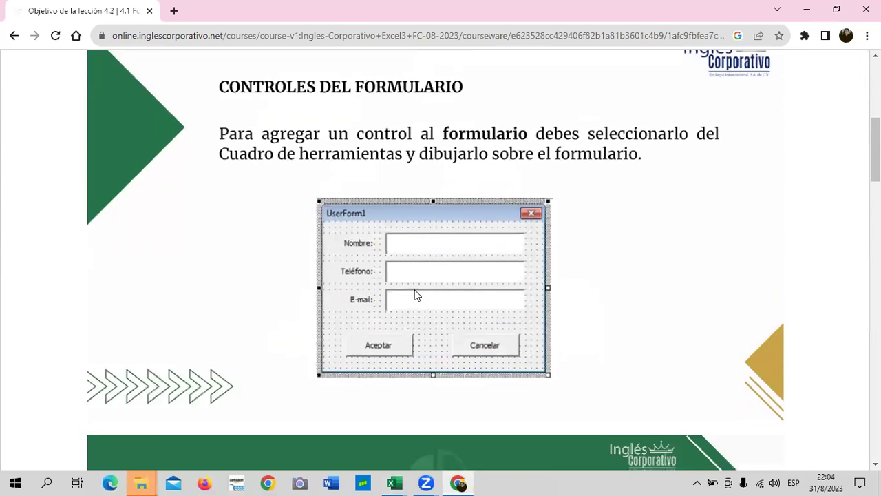
pyautogui.scroll(-3, 414, 289)
pyautogui.scroll(-2, 414, 289)
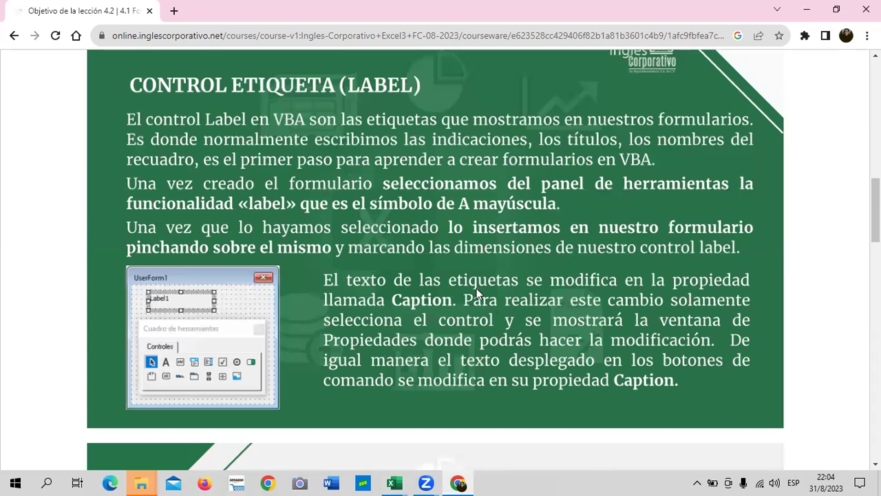
pyautogui.scroll(-4, 476, 289)
pyautogui.scroll(-1, 274, 257)
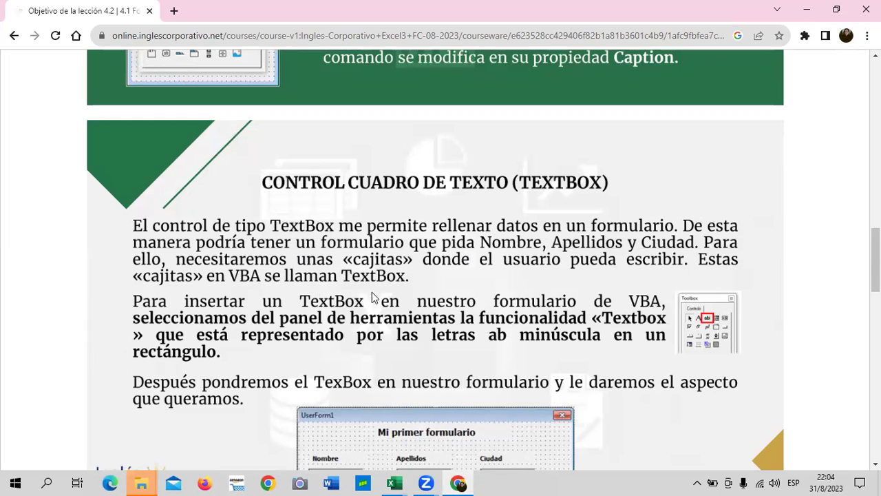
pyautogui.scroll(-2, 372, 296)
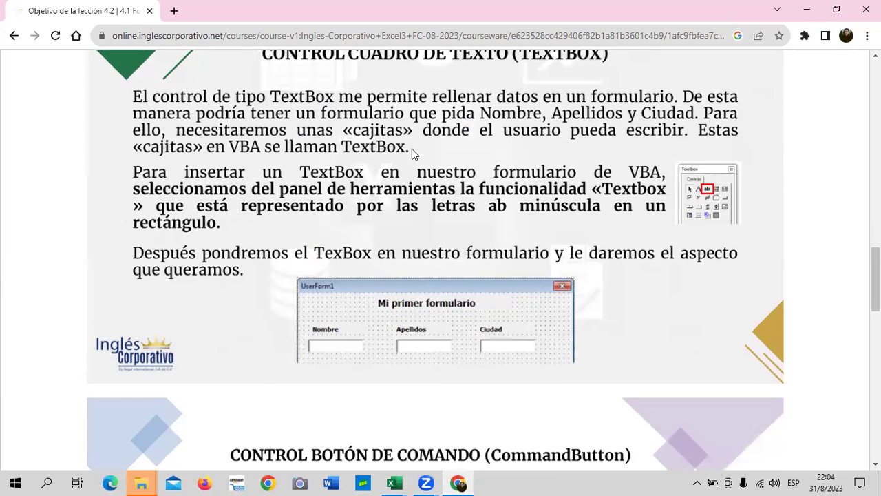
pyautogui.scroll(-3, 561, 253)
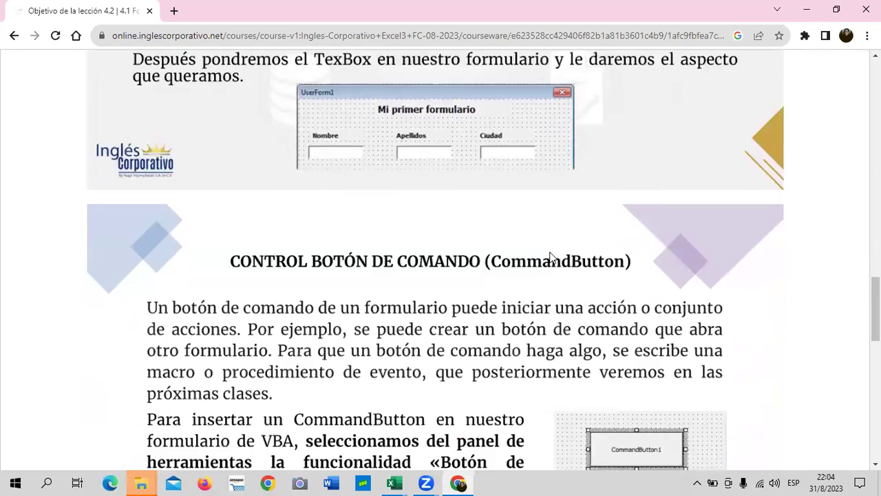
pyautogui.scroll(-3, 544, 256)
pyautogui.scroll(1, 307, 178)
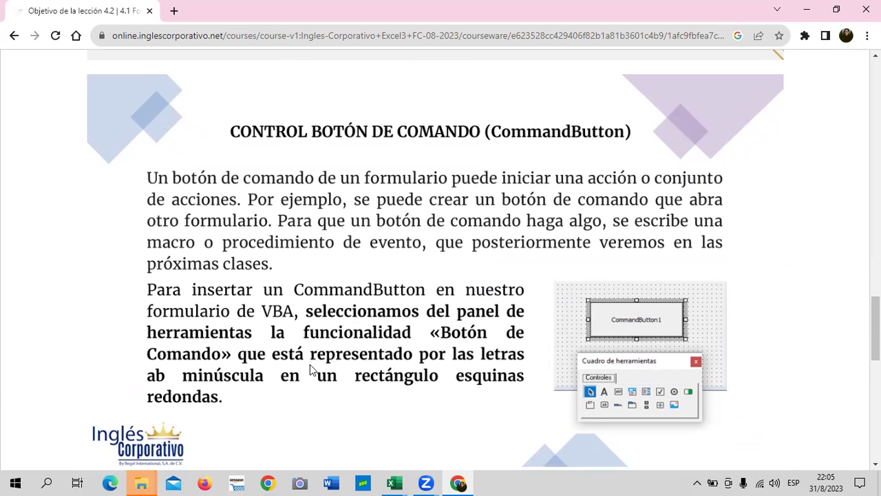
pyautogui.scroll(-2, 310, 364)
pyautogui.scroll(-3, 309, 362)
pyautogui.scroll(-1, 308, 361)
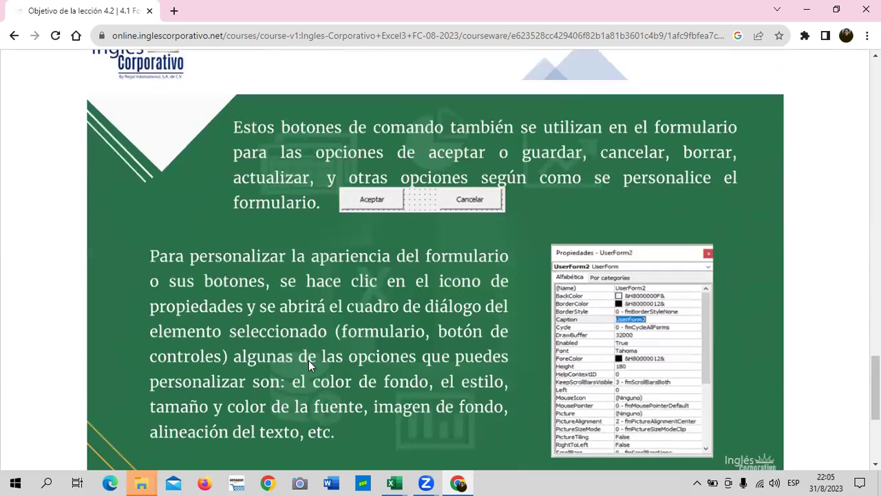
pyautogui.scroll(-2, 369, 299)
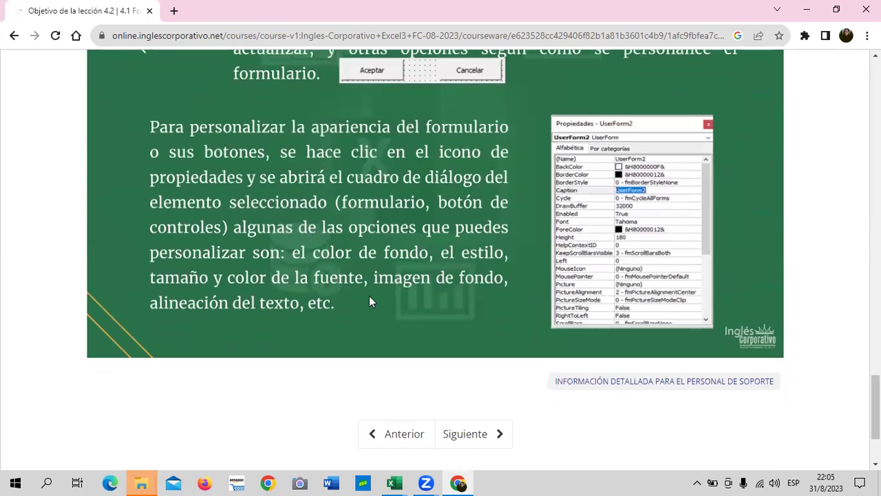
# - Return to the lesson 4.2 objective and stop the Zoom screen share
pyautogui.scroll(1, 373, 295)
pyautogui.scroll(2, 373, 296)
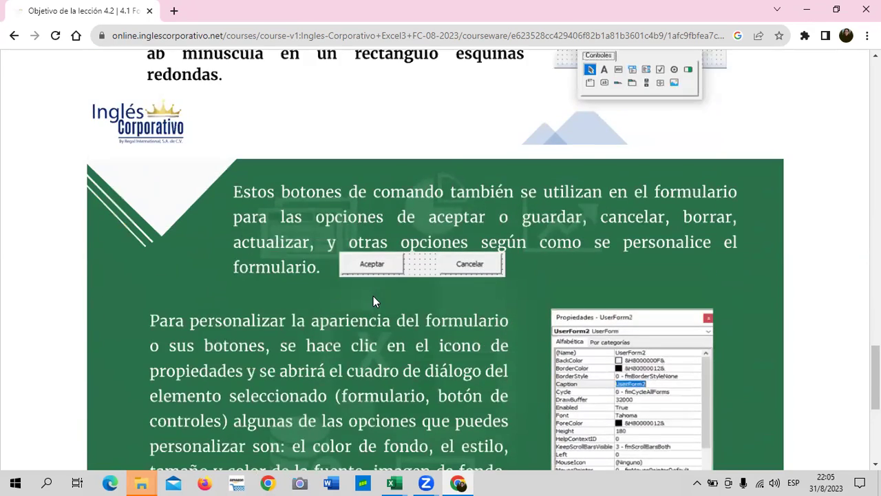
pyautogui.scroll(4, 373, 296)
pyautogui.scroll(5, 318, 296)
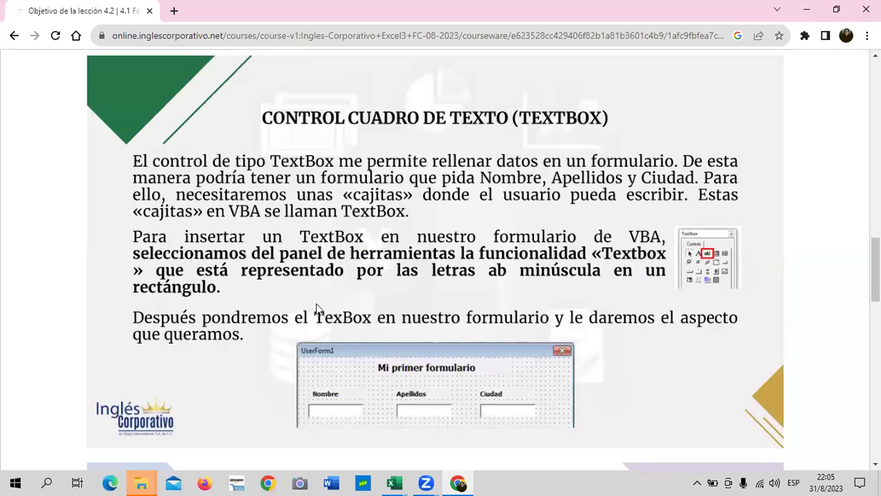
pyautogui.scroll(4, 318, 296)
pyautogui.scroll(1, 319, 292)
pyautogui.scroll(4, 319, 293)
pyautogui.scroll(1, 320, 298)
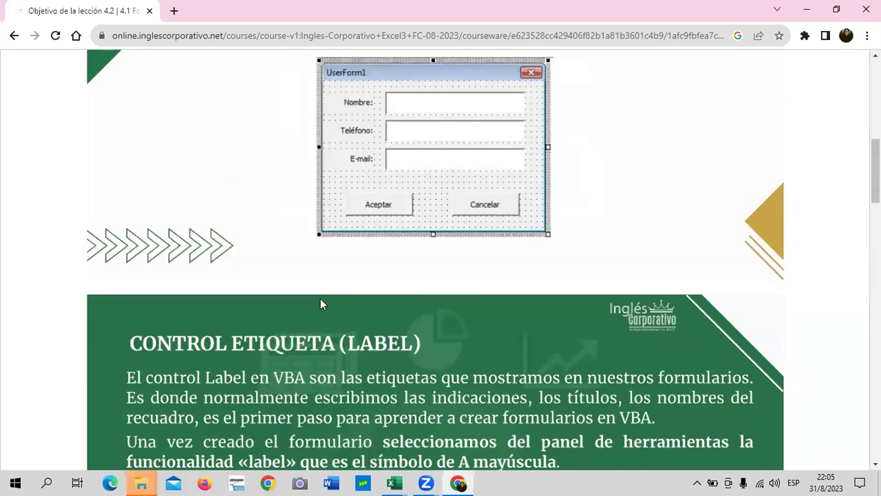
pyautogui.scroll(3, 321, 302)
pyautogui.scroll(4, 322, 300)
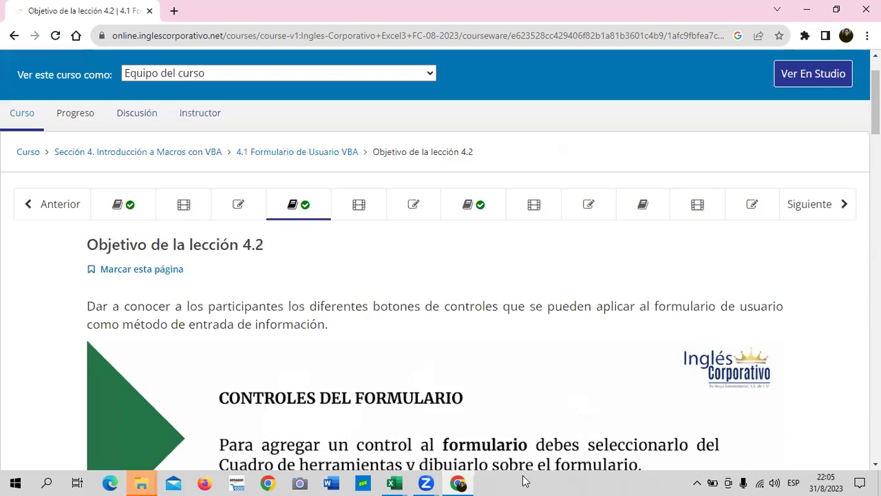
pyautogui.moveTo(404, 482)
pyautogui.click(626, 24)
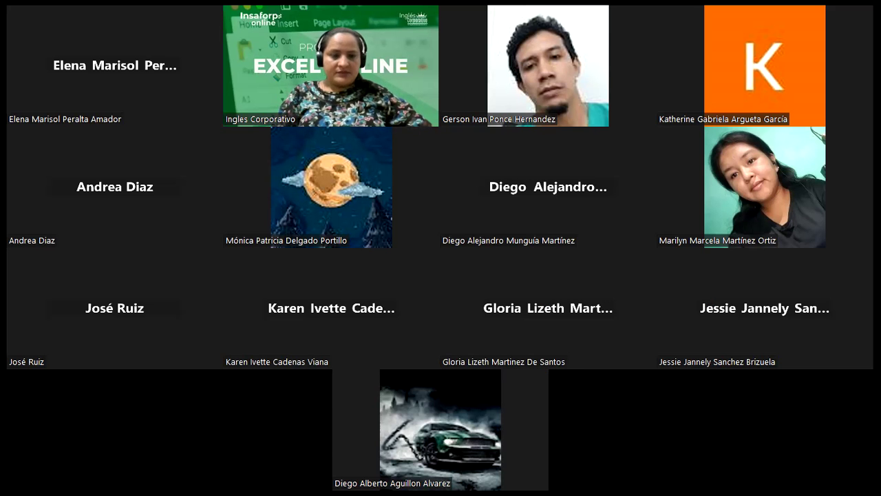